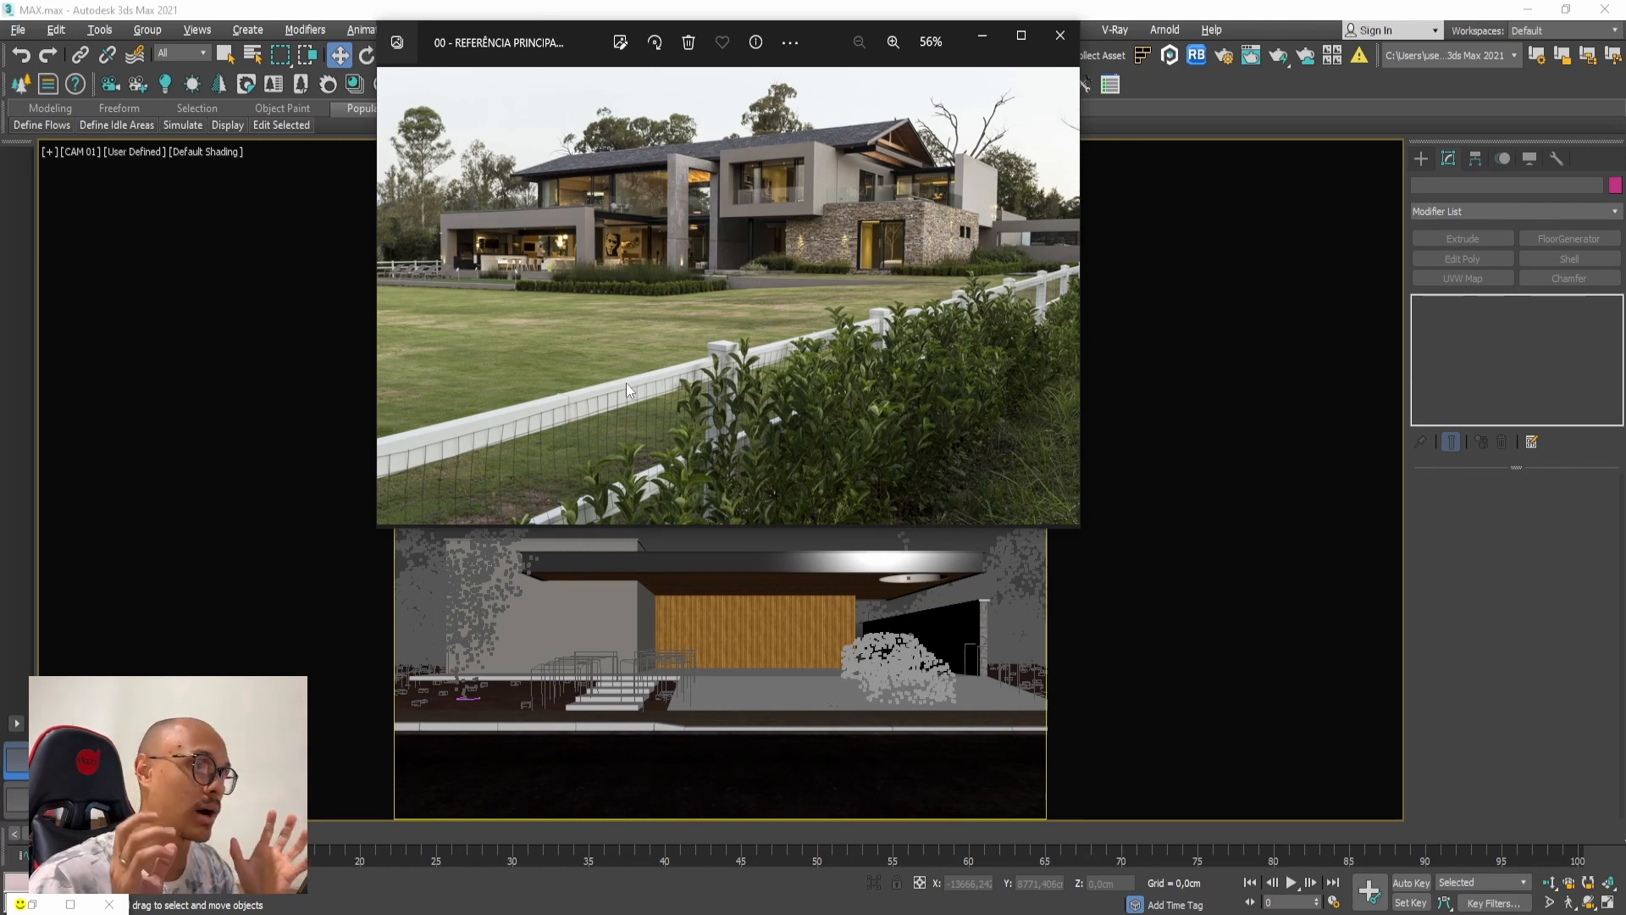
Step: Switch from the reference photo to 3ds Max, open the Material Editor and preview the cedar_bridge_2k.hdr environment map
{"action": "key", "text": "alt+Tab"}
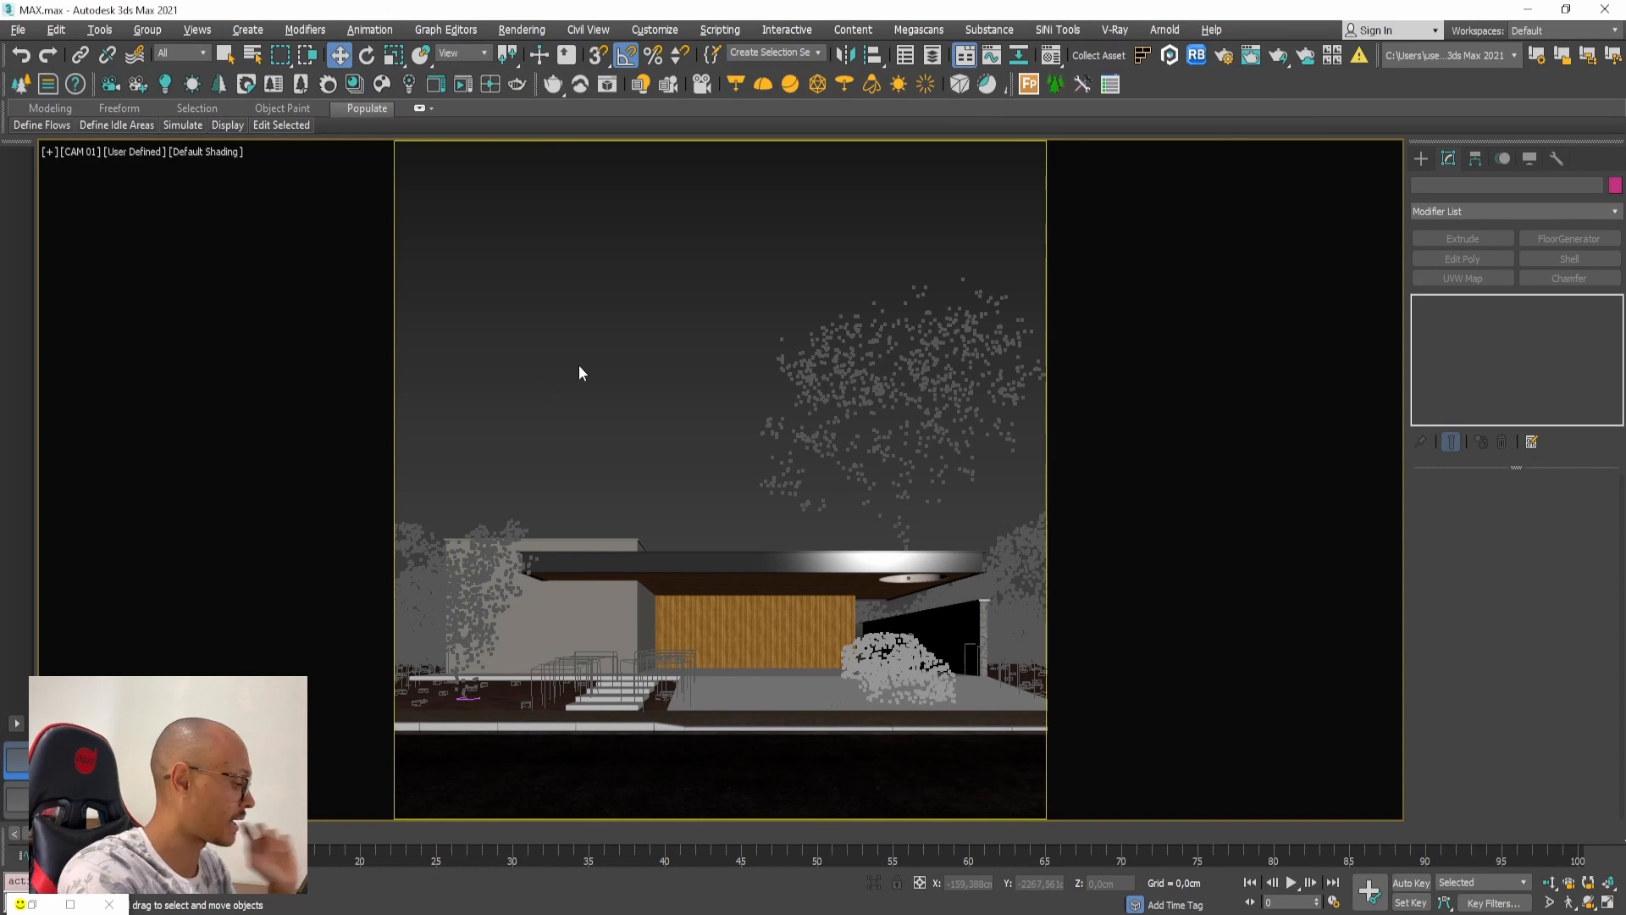
{"action": "left_click", "coordinate": [1050, 55]}
{"action": "double_click", "coordinate": [1051, 227]}
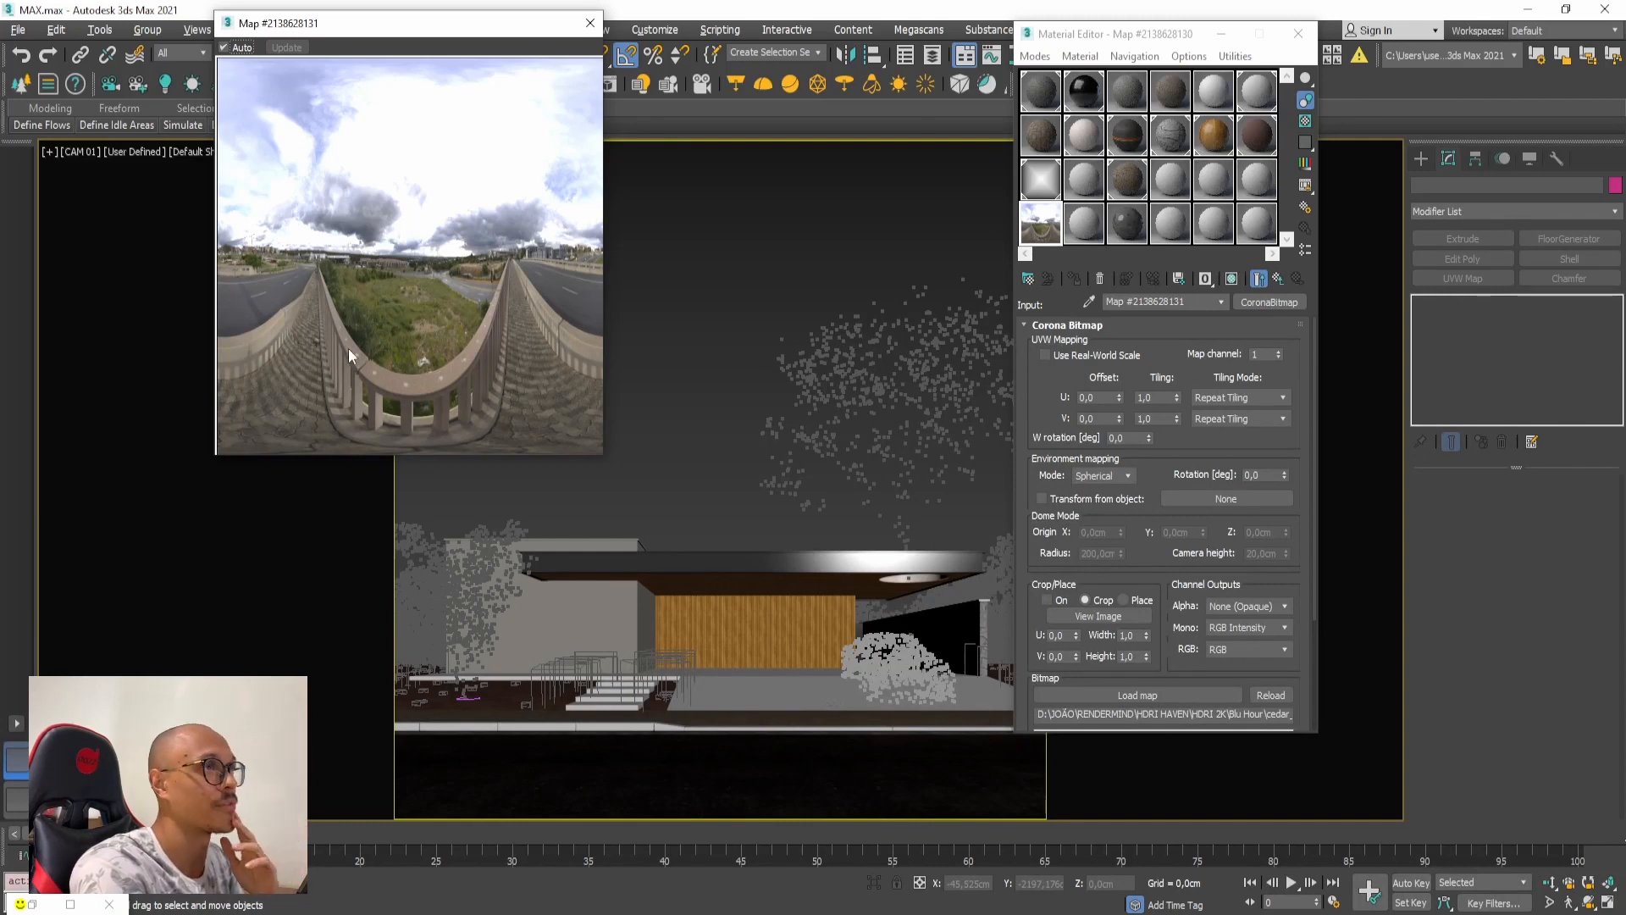
{"action": "left_click_drag", "start_coordinate": [1078, 42], "coordinate": [1133, 120]}
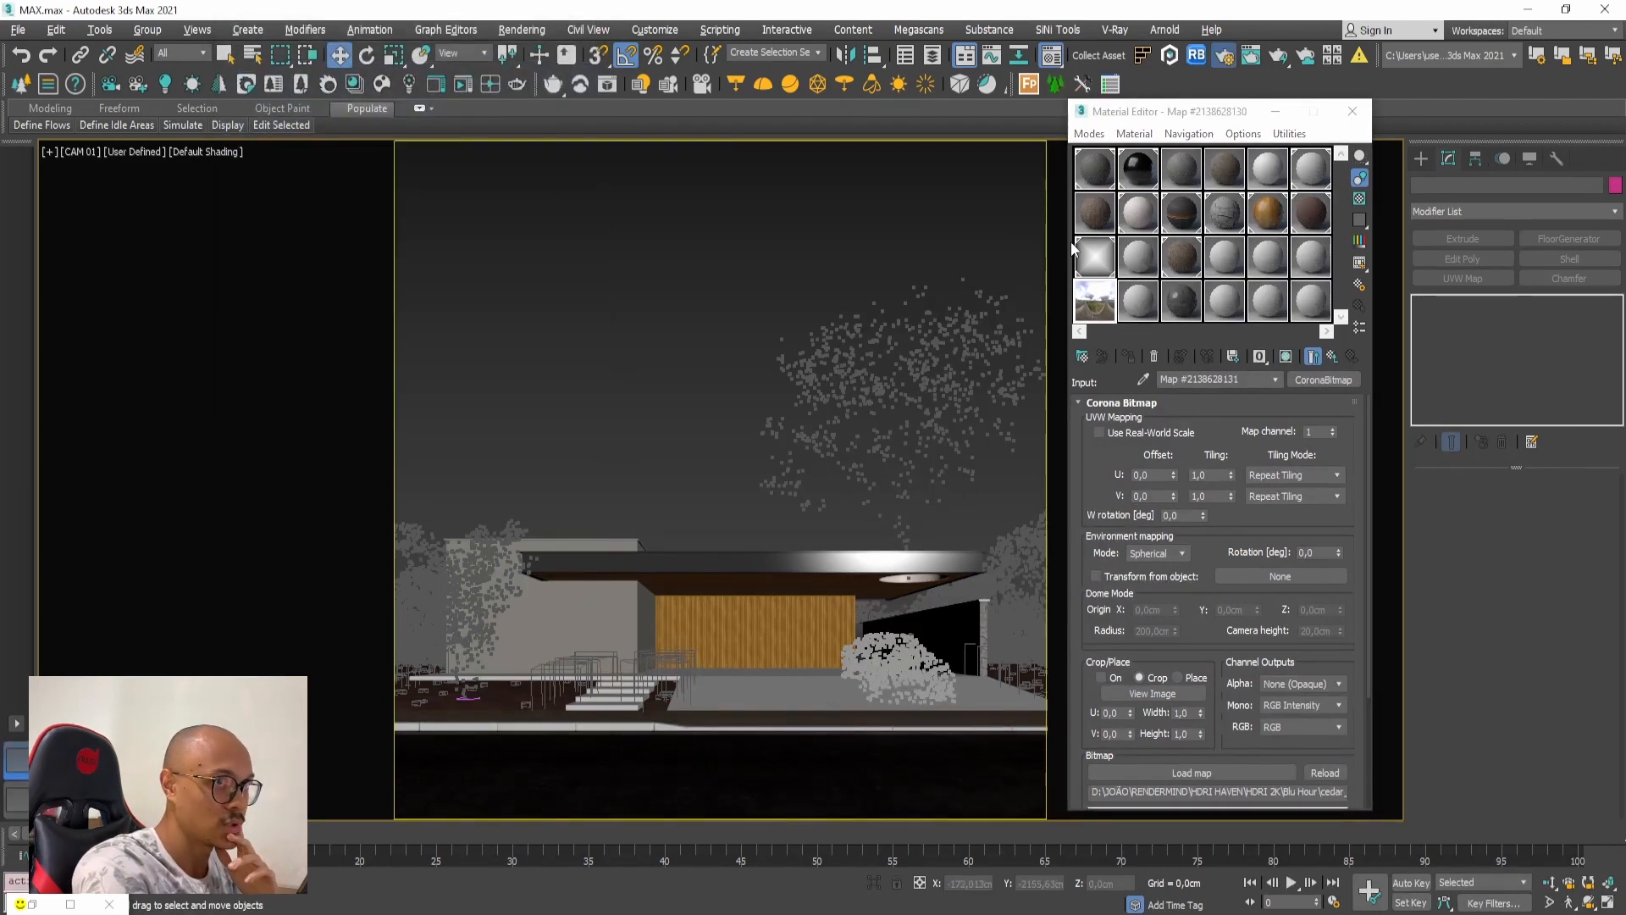
Step: Assign the color-corrected HDRI map as an instance to the Single map scene environment in the Corona render setup
{"action": "key", "text": "F10"}
{"action": "left_click_drag", "start_coordinate": [998, 217], "coordinate": [976, 378]}
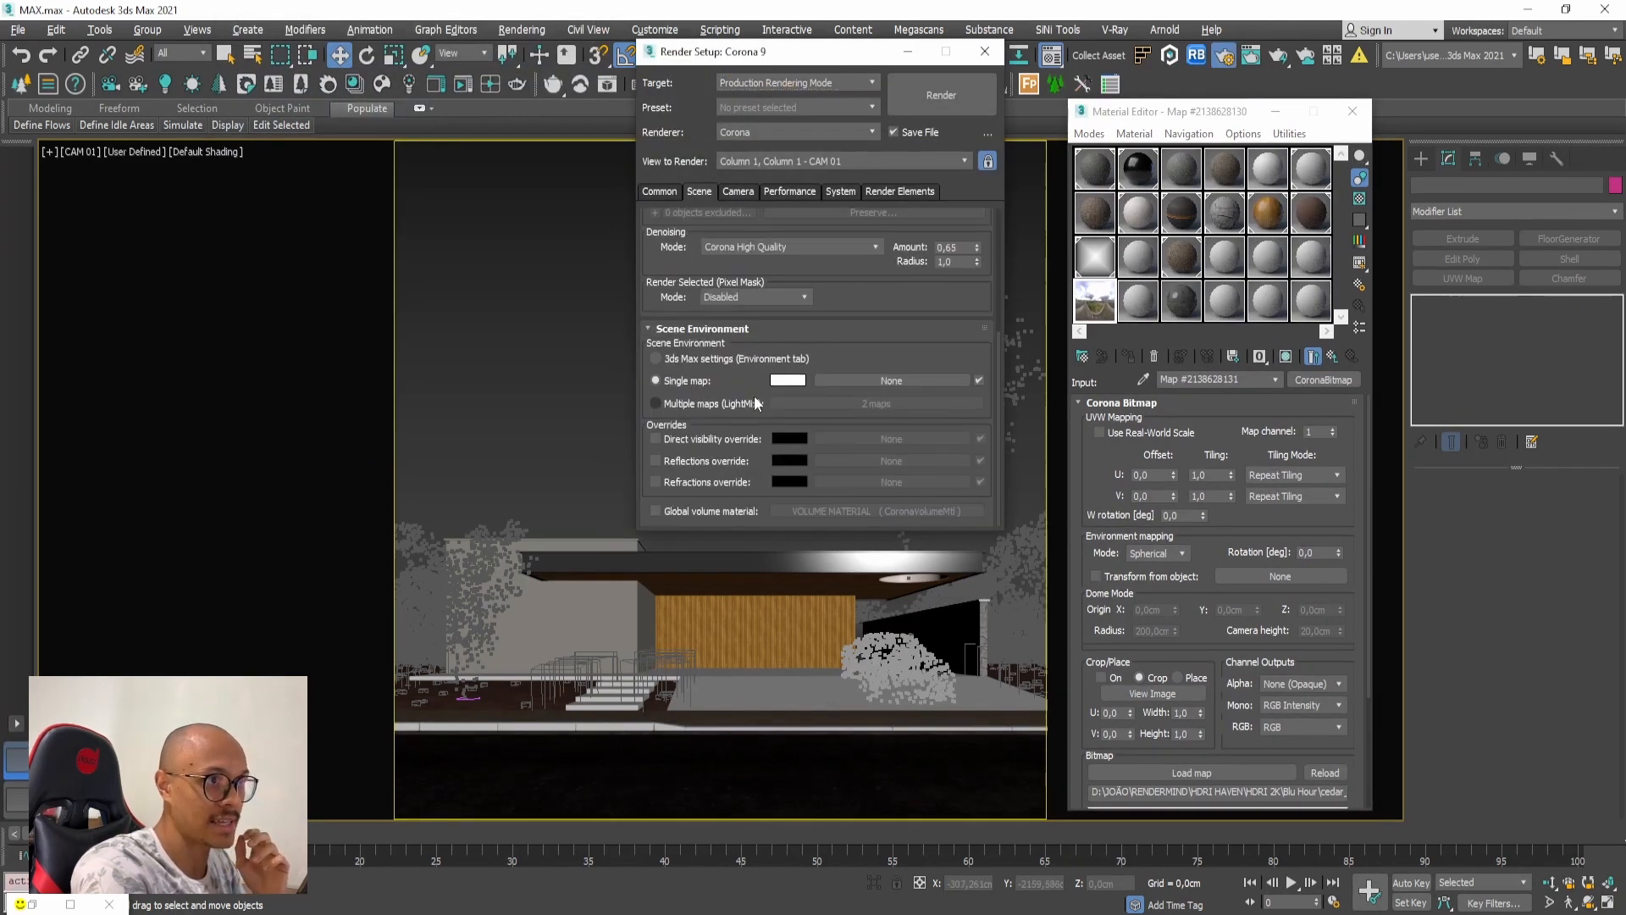
{"action": "left_click_drag", "start_coordinate": [1100, 309], "coordinate": [927, 383]}
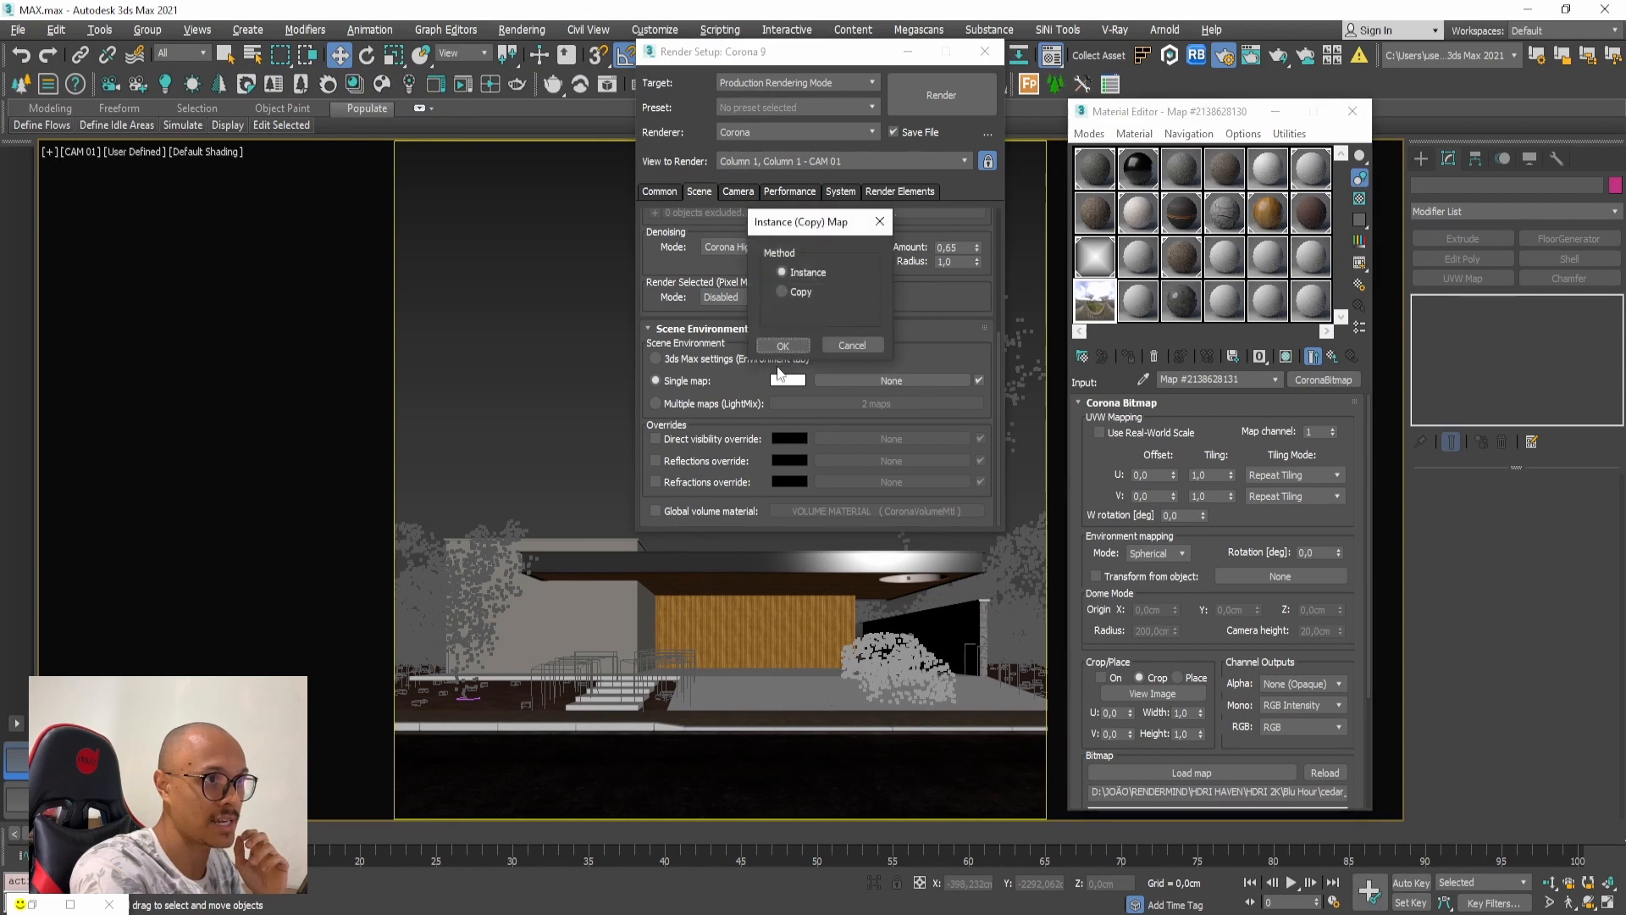
{"action": "left_click", "coordinate": [784, 349]}
{"action": "left_click", "coordinate": [985, 52]}
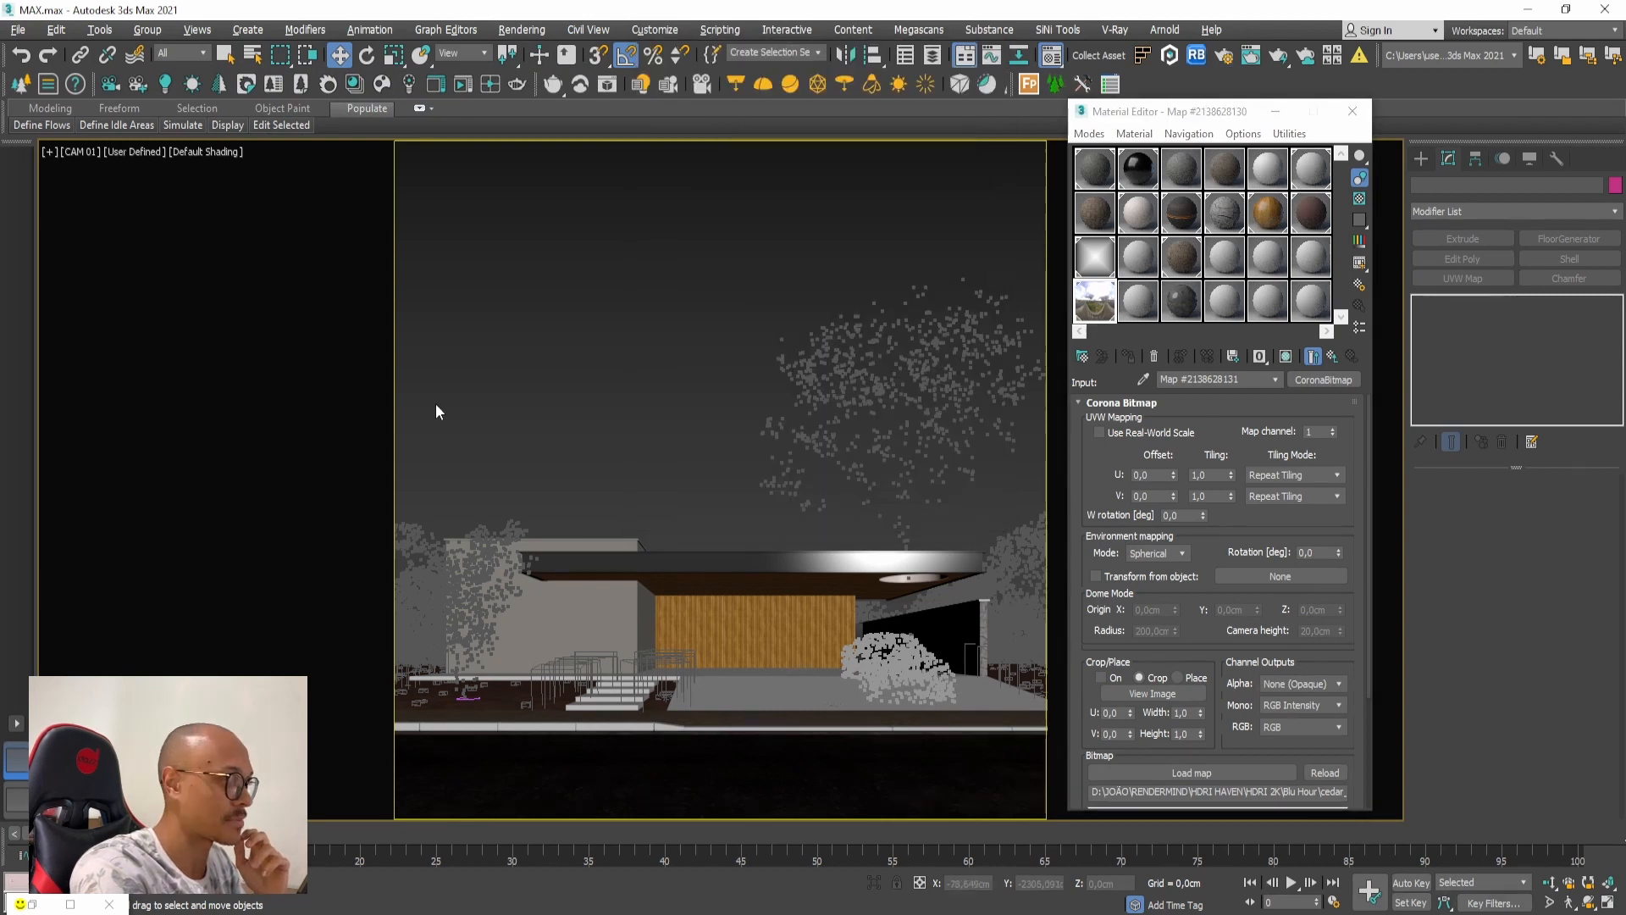
Step: Bring up the Corona frame buffer and start interactive rendering of the CAM 01 view
{"action": "left_click", "coordinate": [32, 905]}
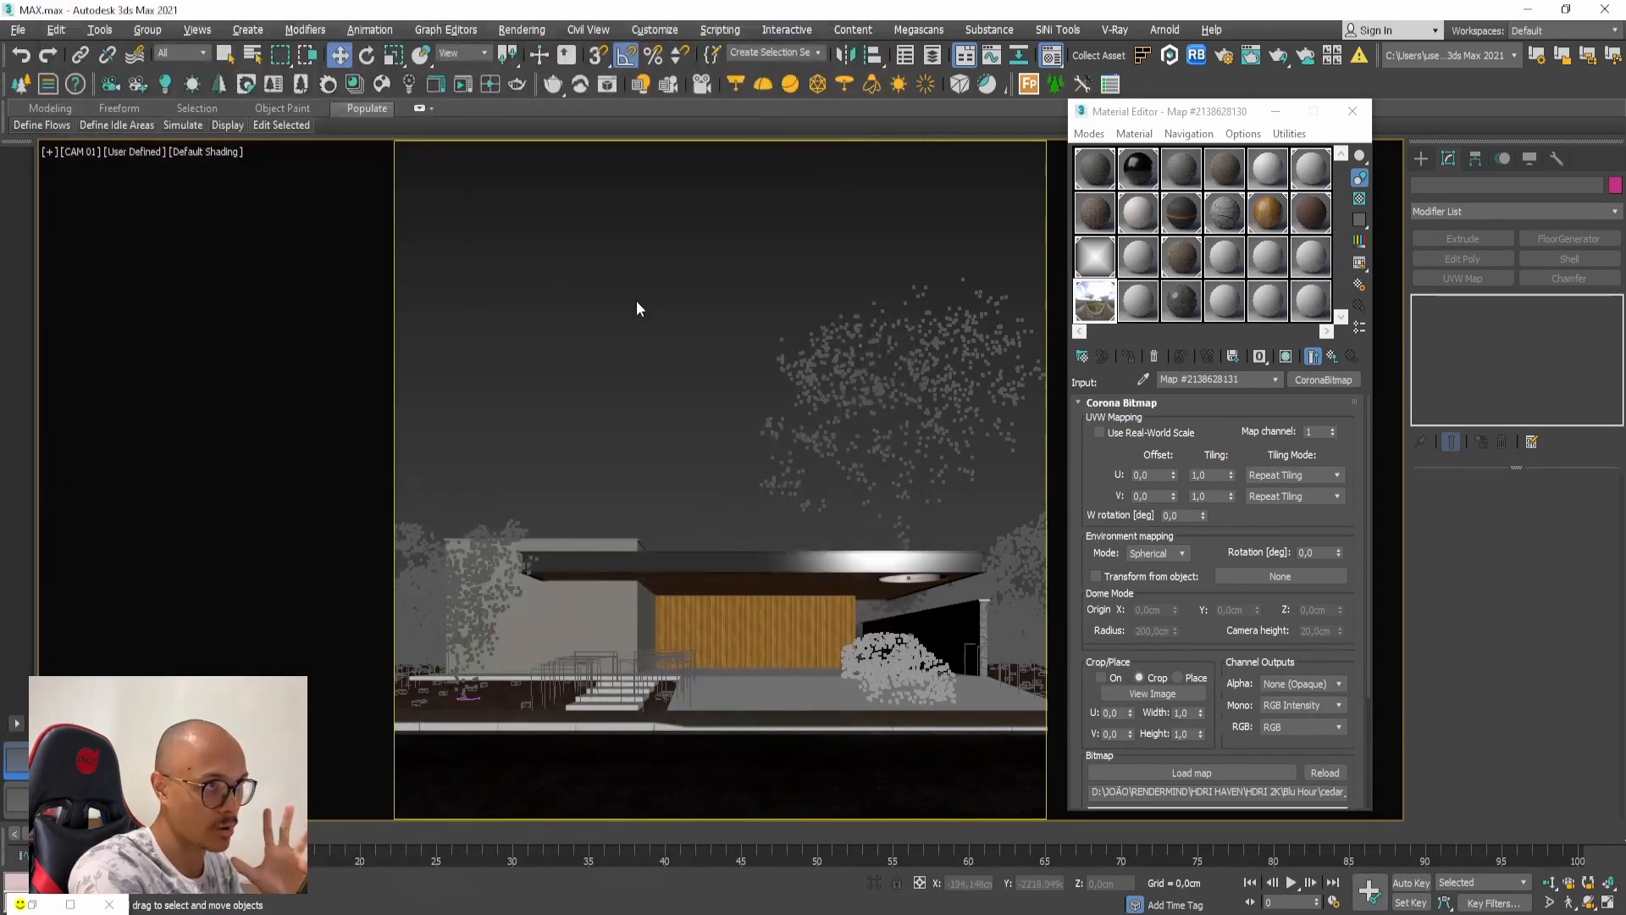
{"action": "left_click", "coordinate": [819, 19]}
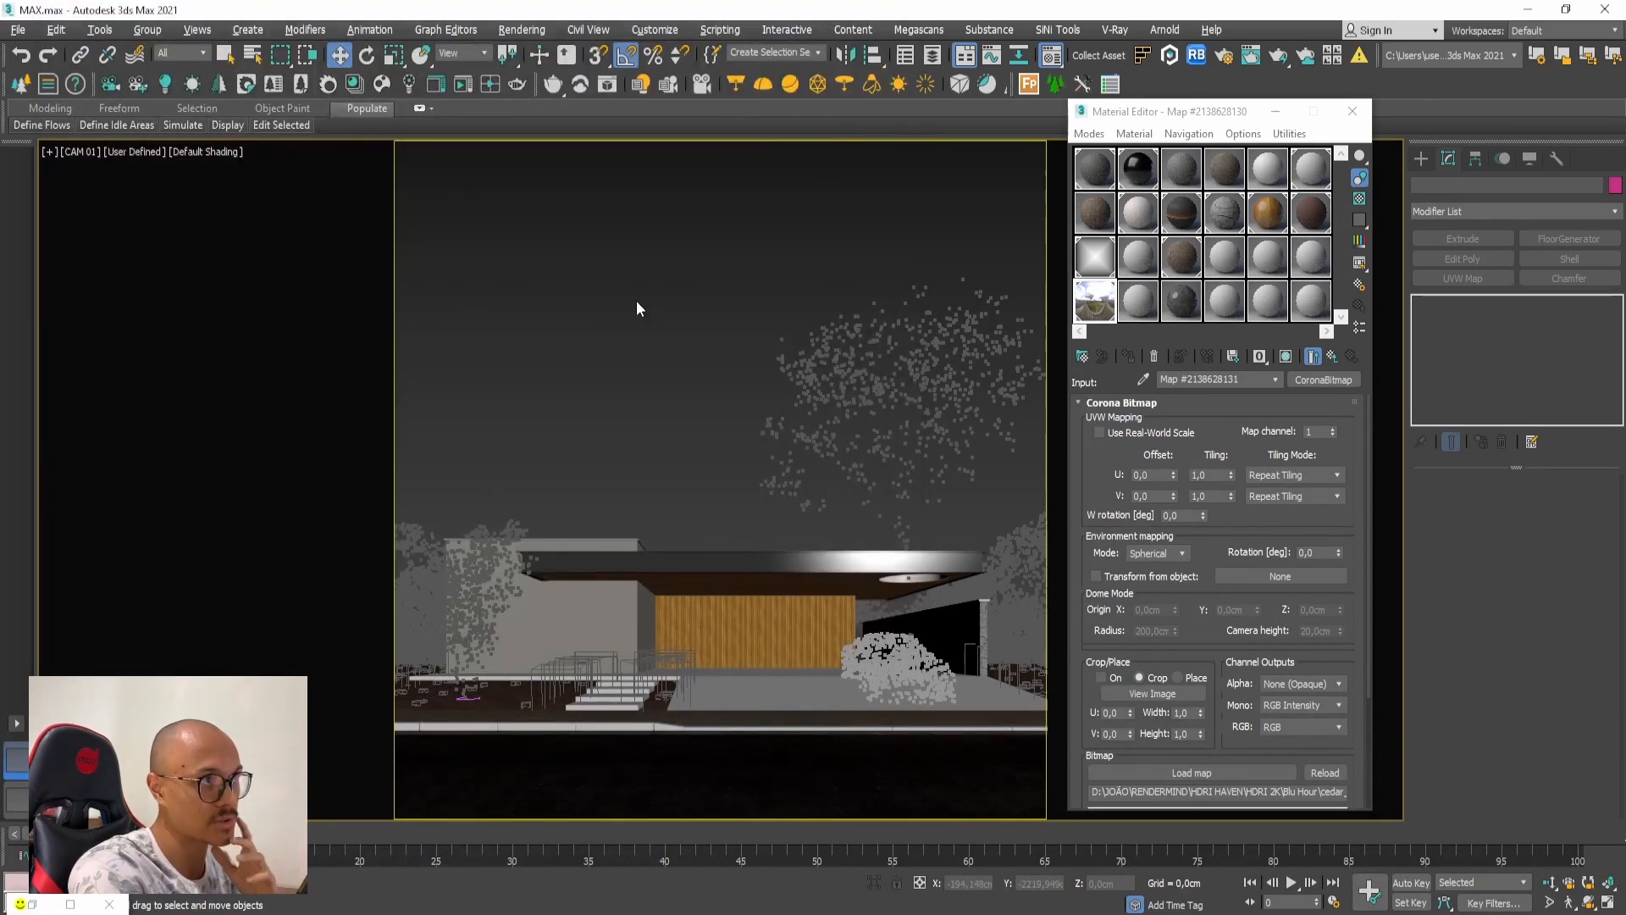
{"action": "left_click_drag", "start_coordinate": [1156, 111], "coordinate": [1129, 65]}
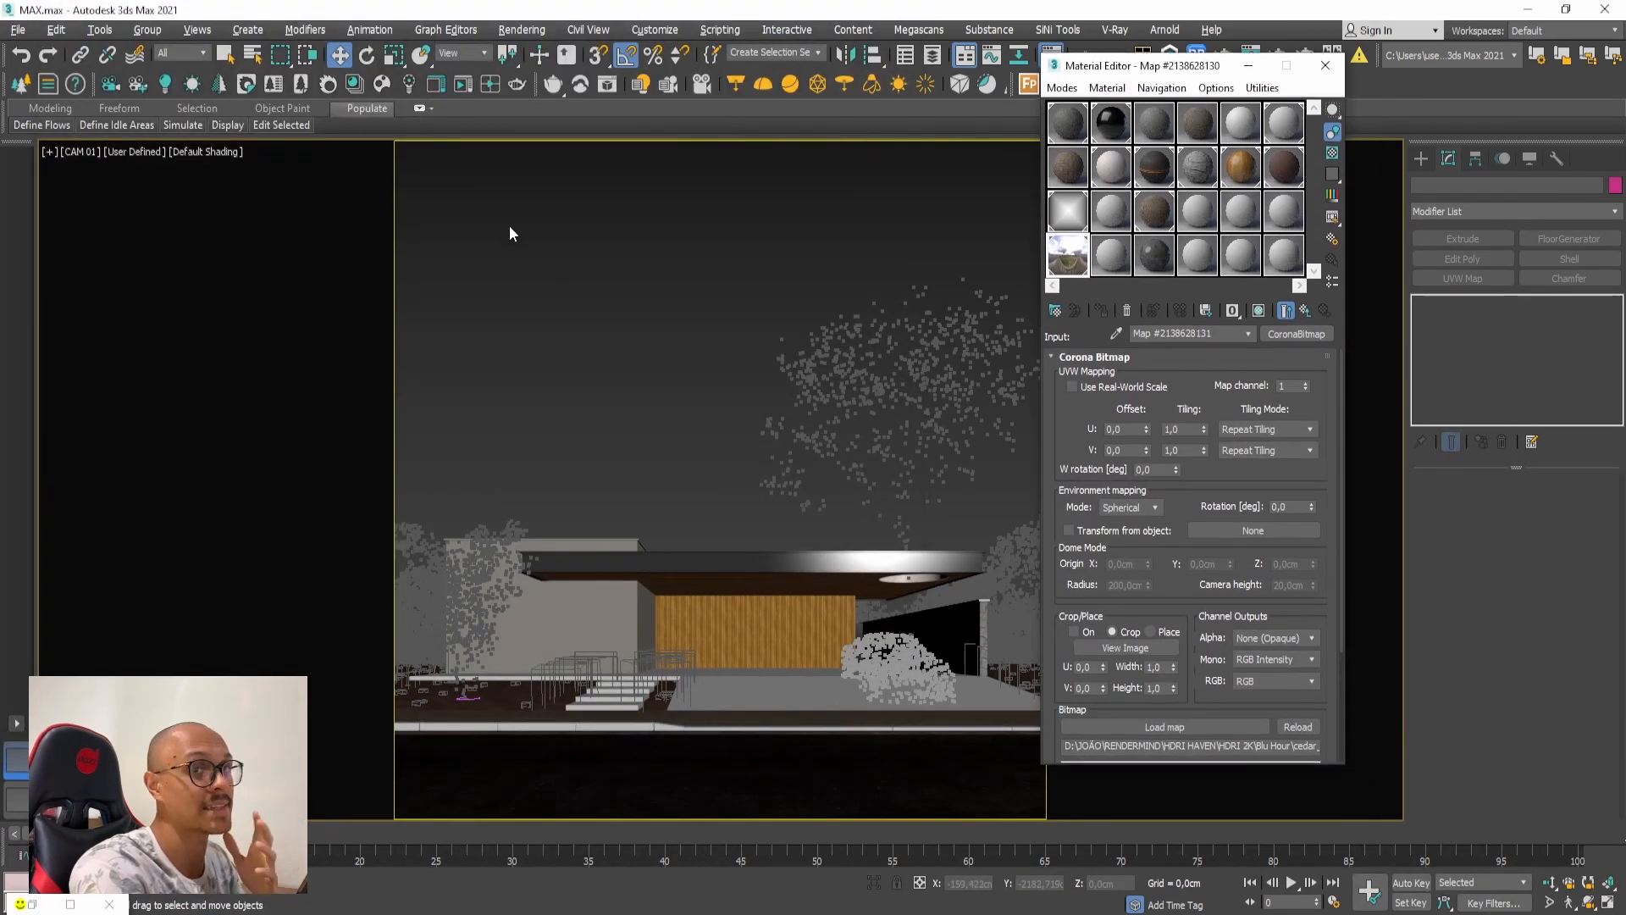
{"action": "left_click", "coordinate": [471, 90]}
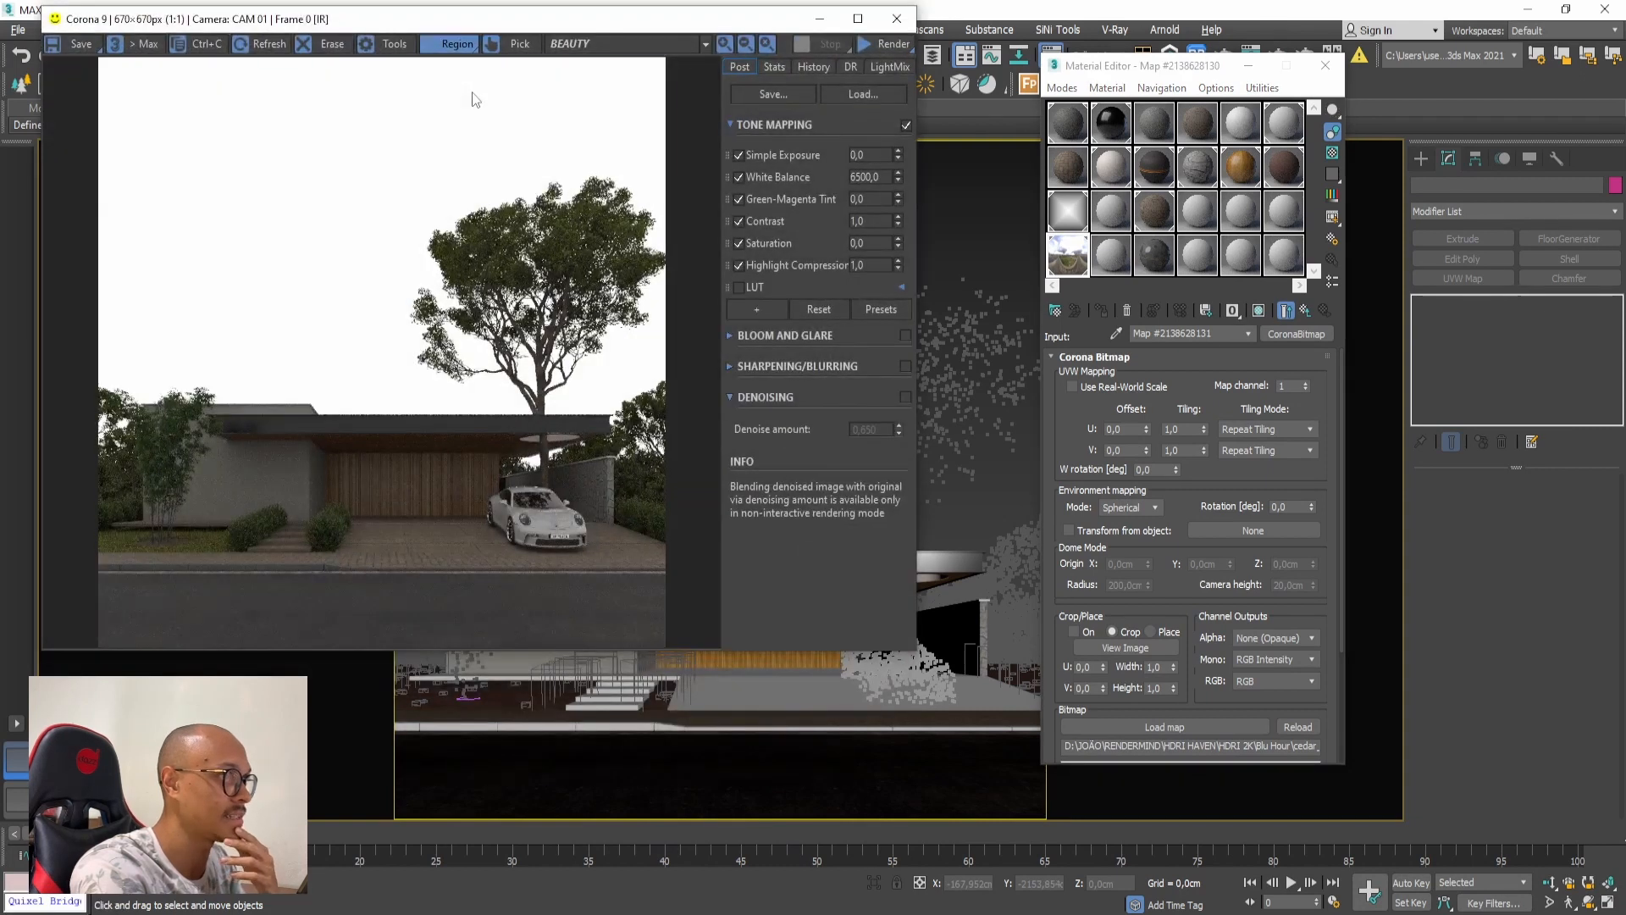
Step: Set the gamma of the HDRI's Corona Color Correct map to 0,9
{"action": "left_click_drag", "start_coordinate": [1098, 78], "coordinate": [987, 66]}
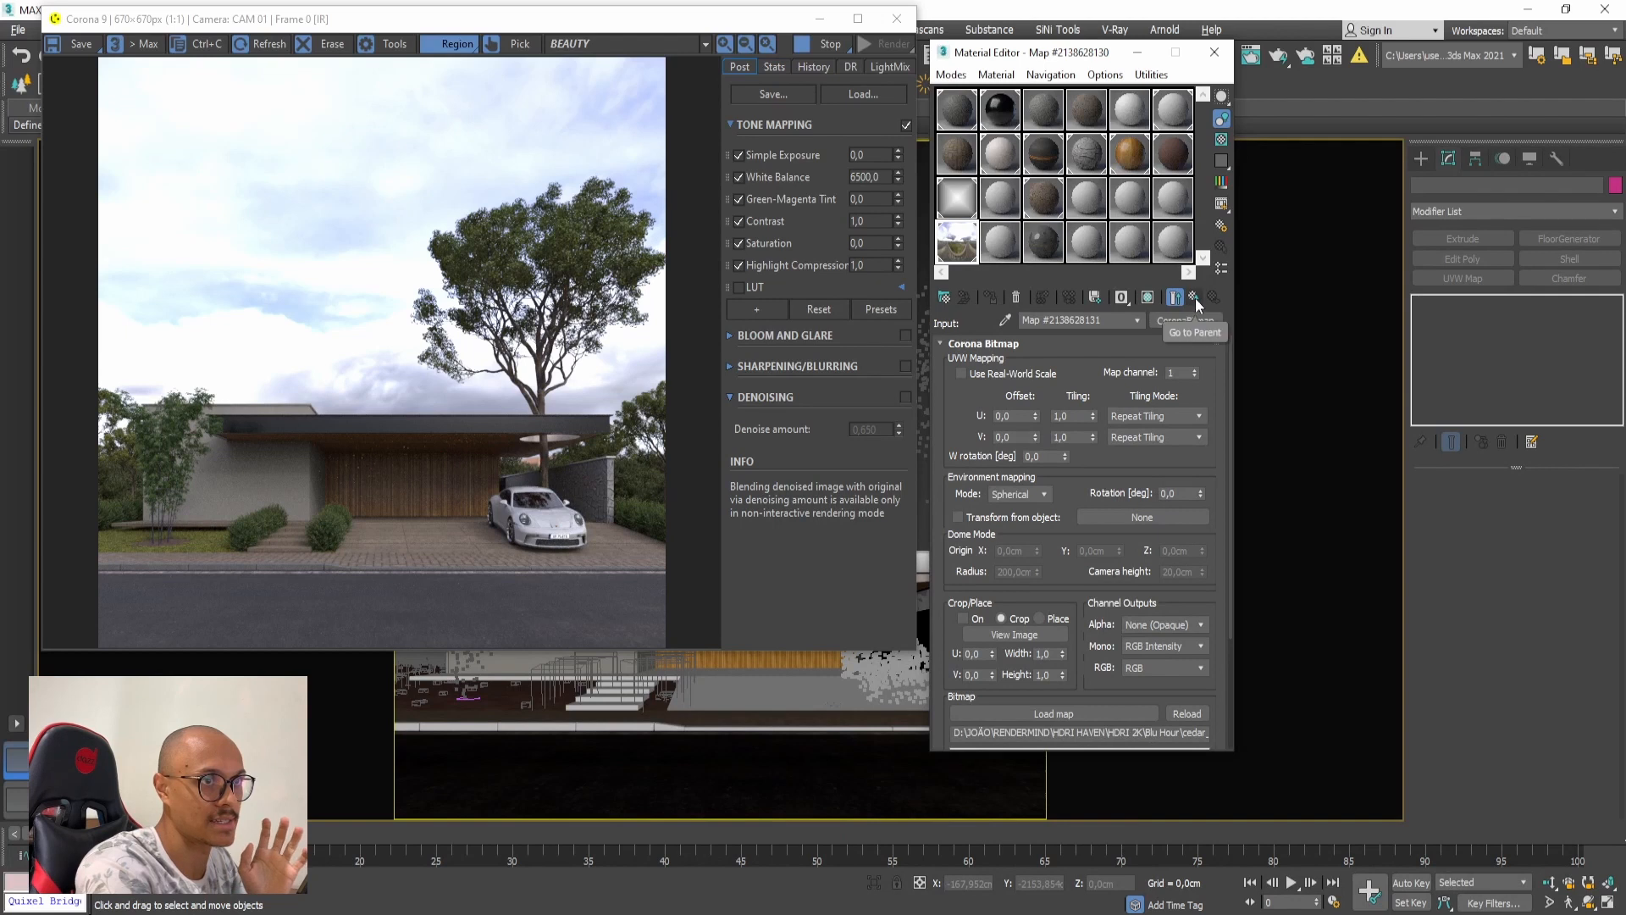
{"action": "left_click", "coordinate": [1124, 297]}
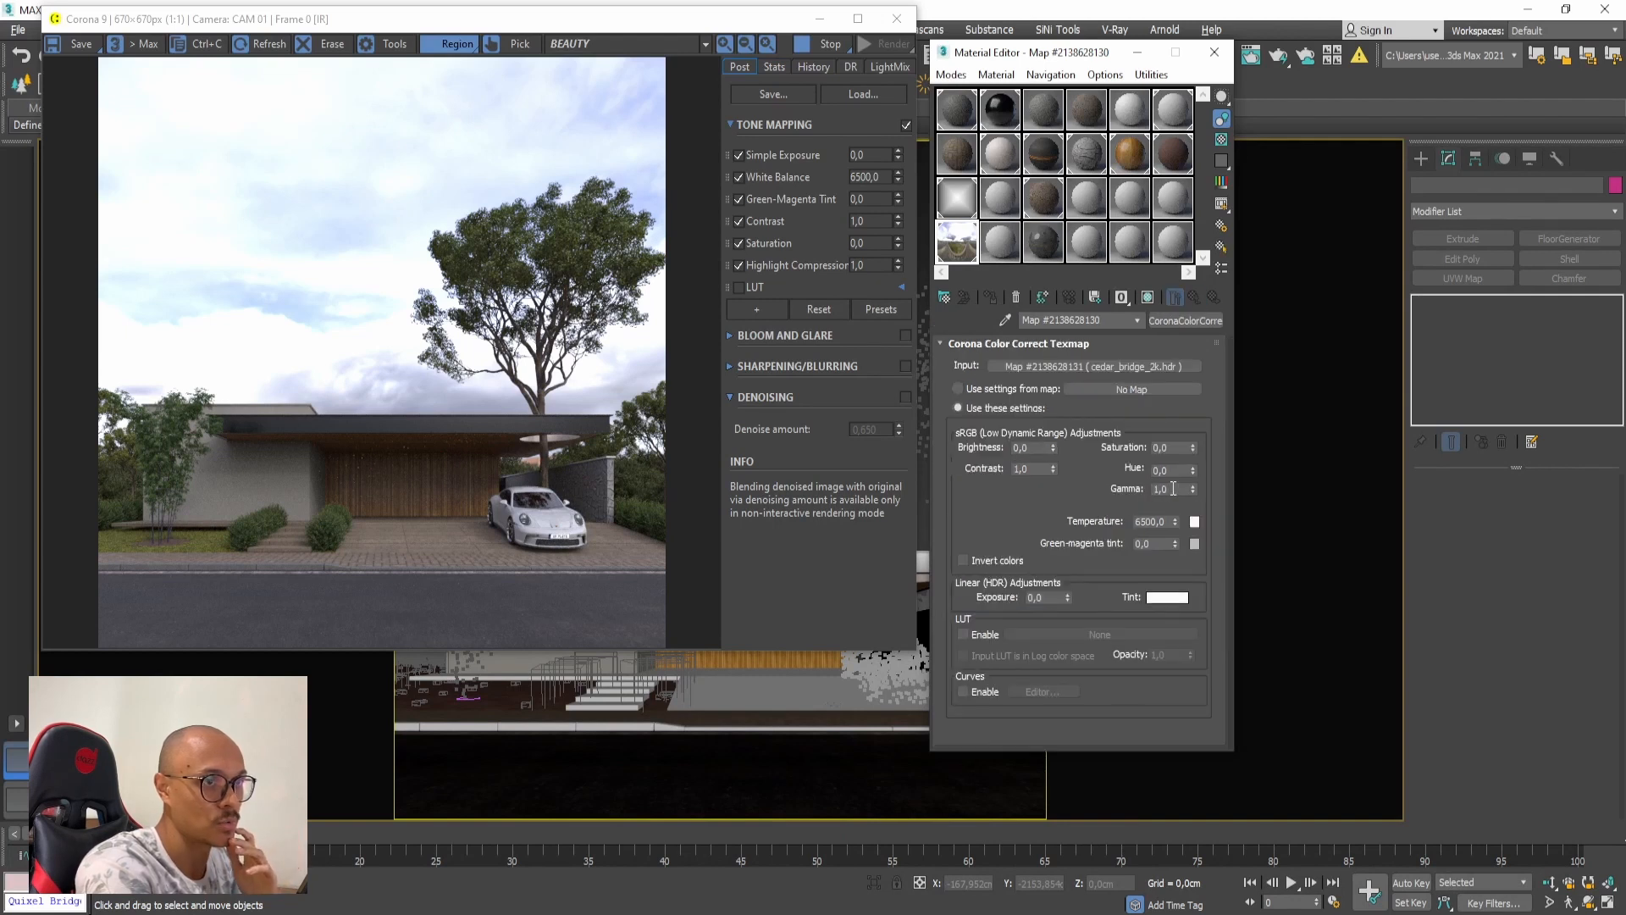
{"action": "left_click", "coordinate": [1174, 489]}
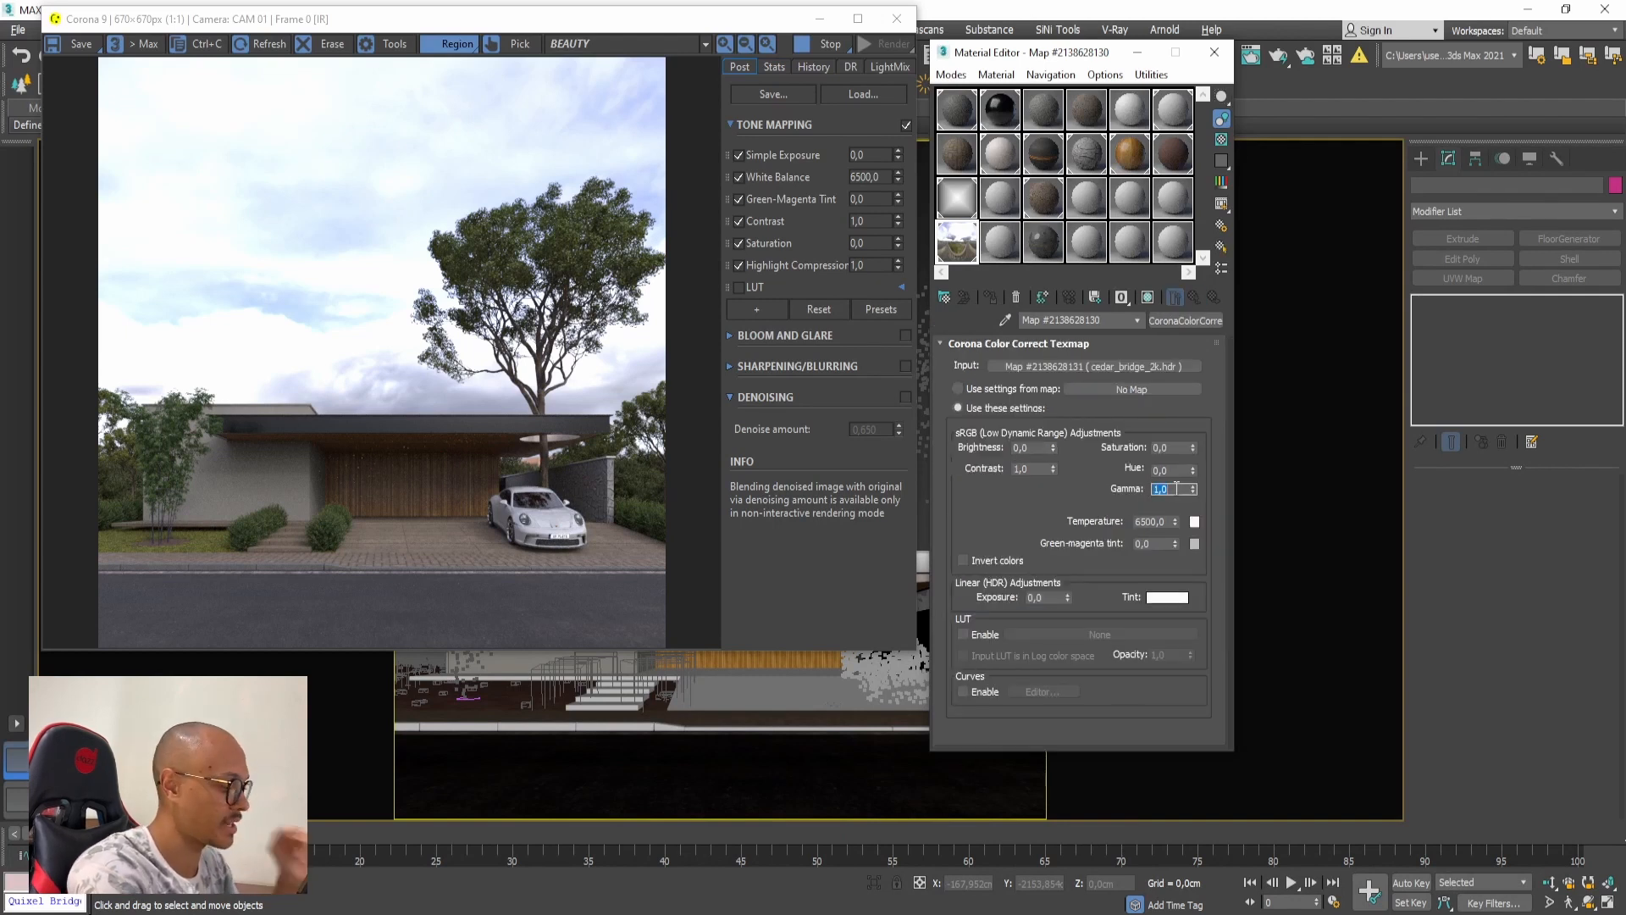
{"action": "type", "text": "0,9"}
{"action": "key", "text": "Return"}
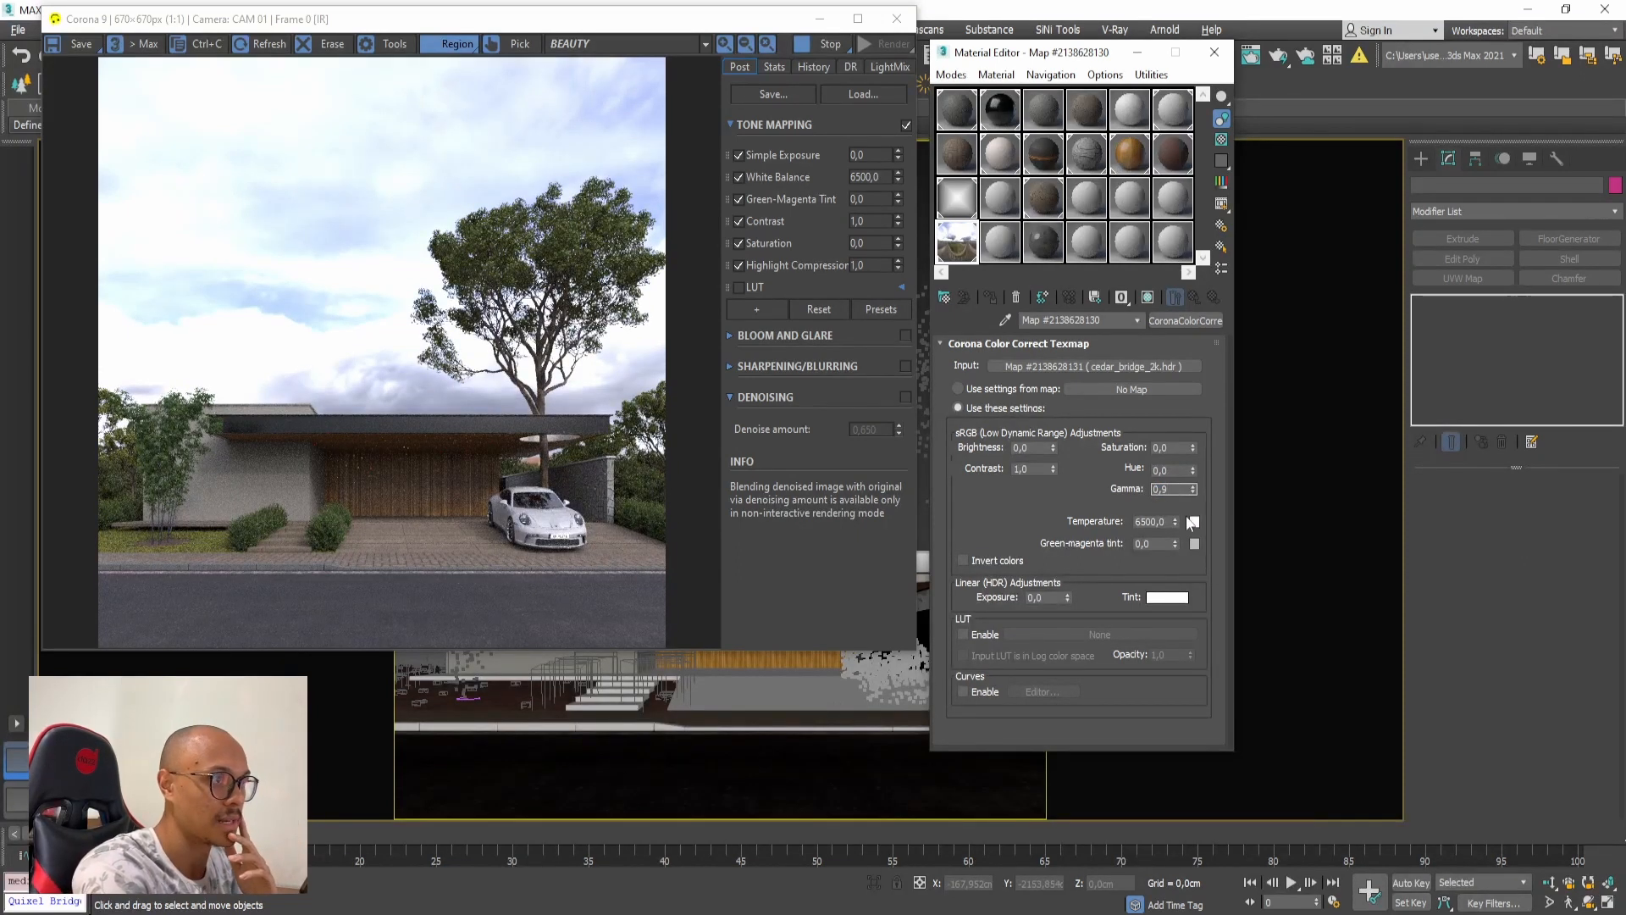
Step: Try environment rotations of 90, 180, 270, 300 and 330 degrees on the cedar_bridge_2k.hdr bitmap
{"action": "left_click", "coordinate": [1176, 367]}
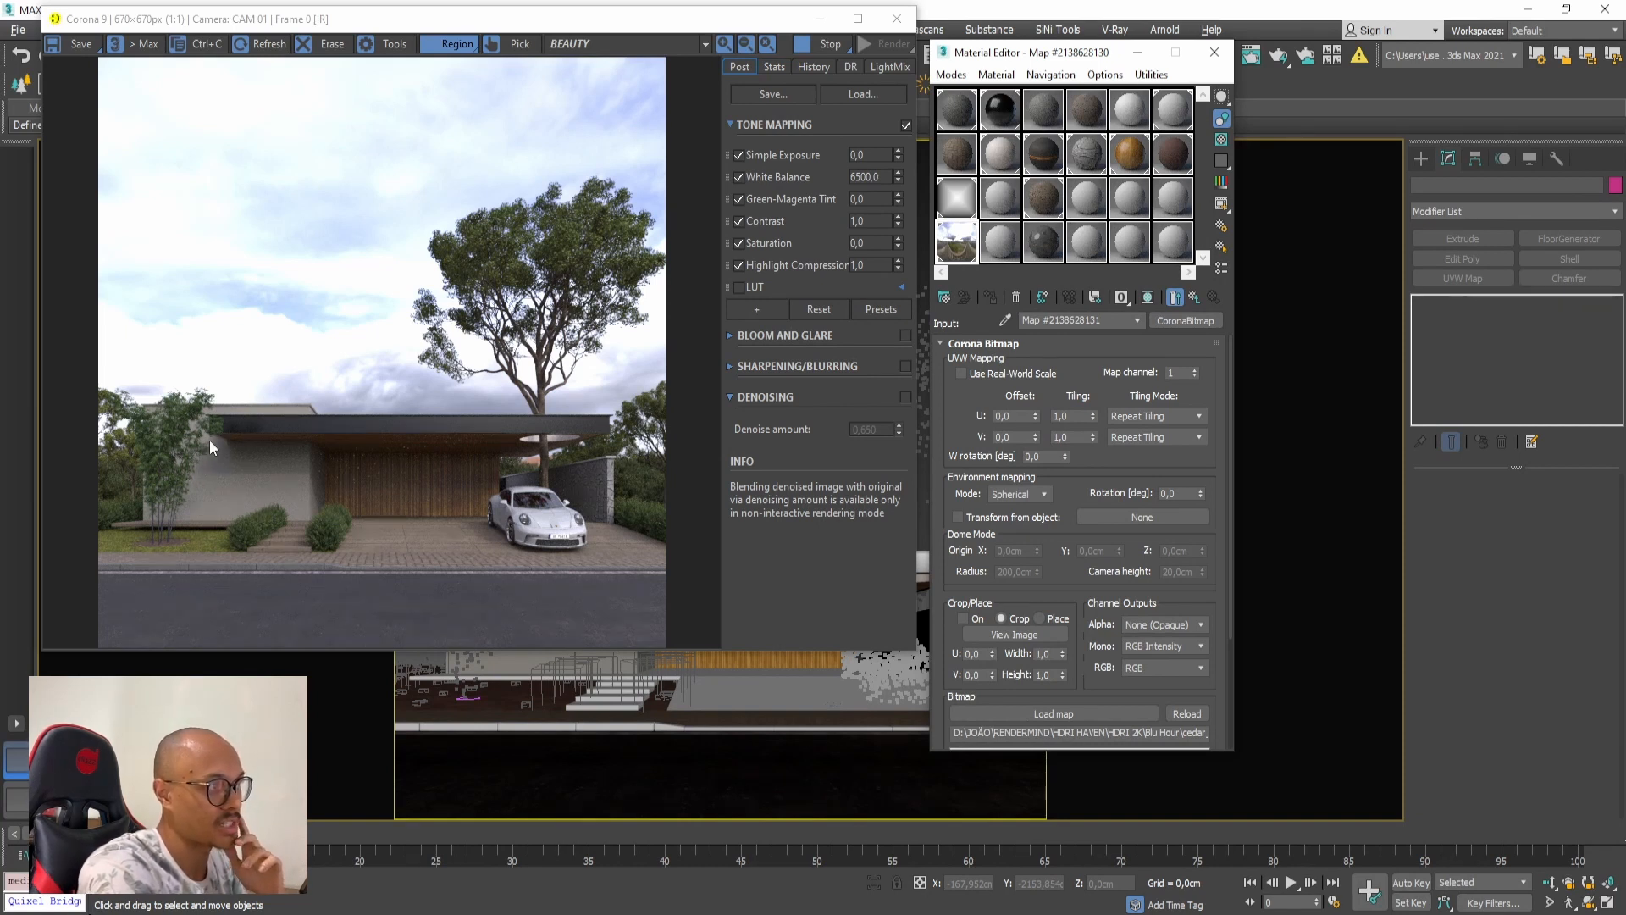
{"action": "left_click", "coordinate": [1179, 492]}
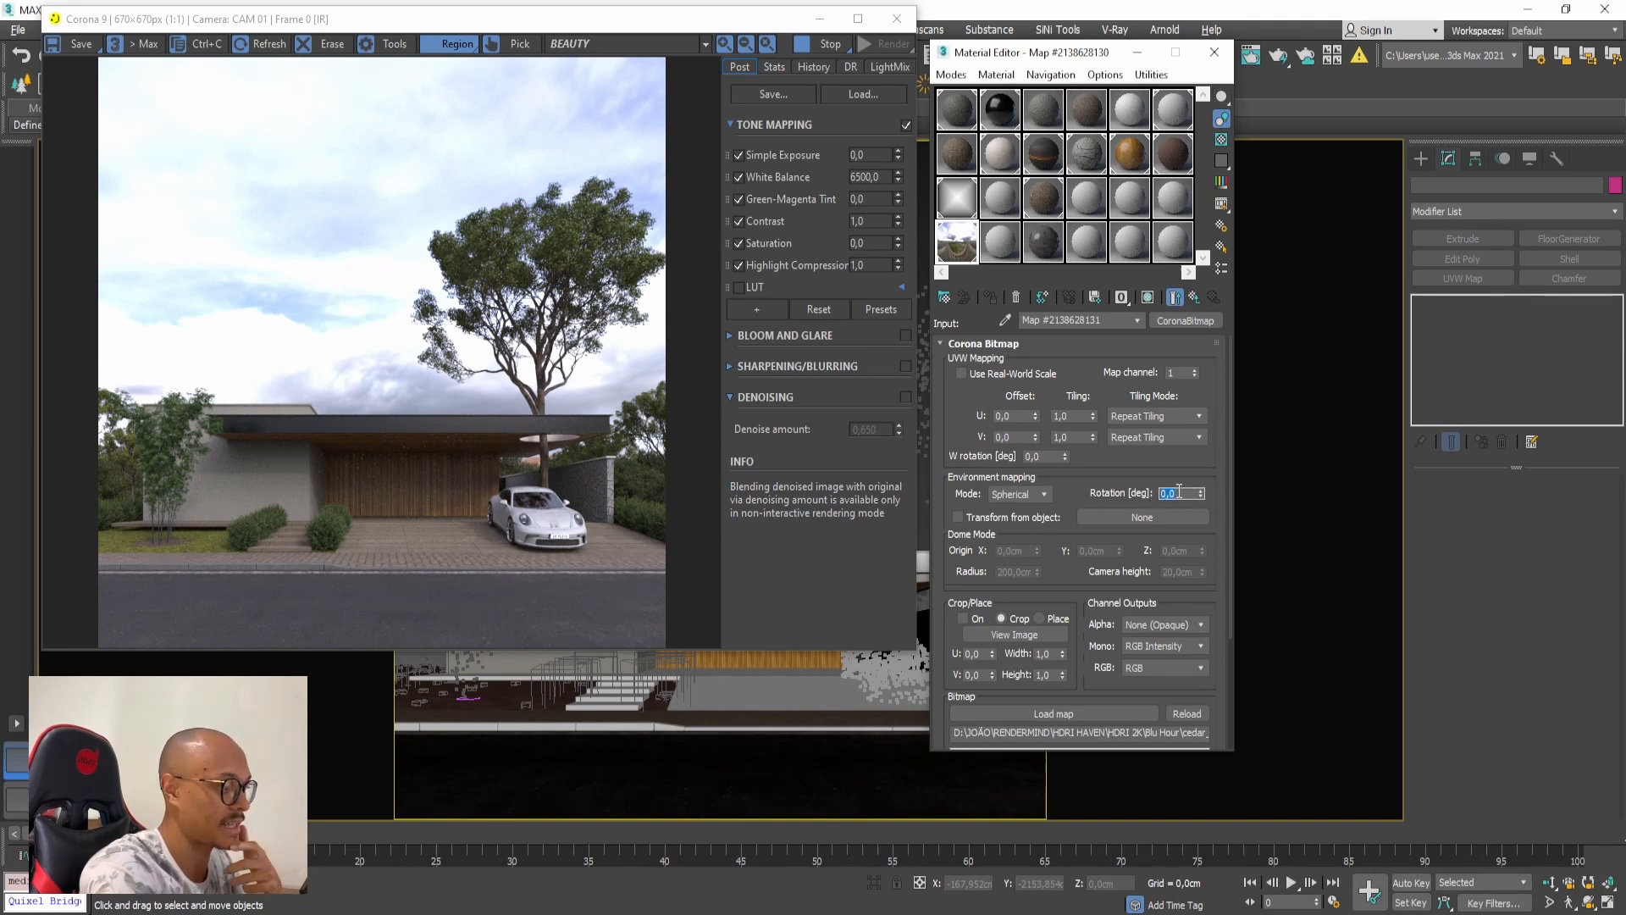
{"action": "type", "text": "90"}
{"action": "key", "text": "Return"}
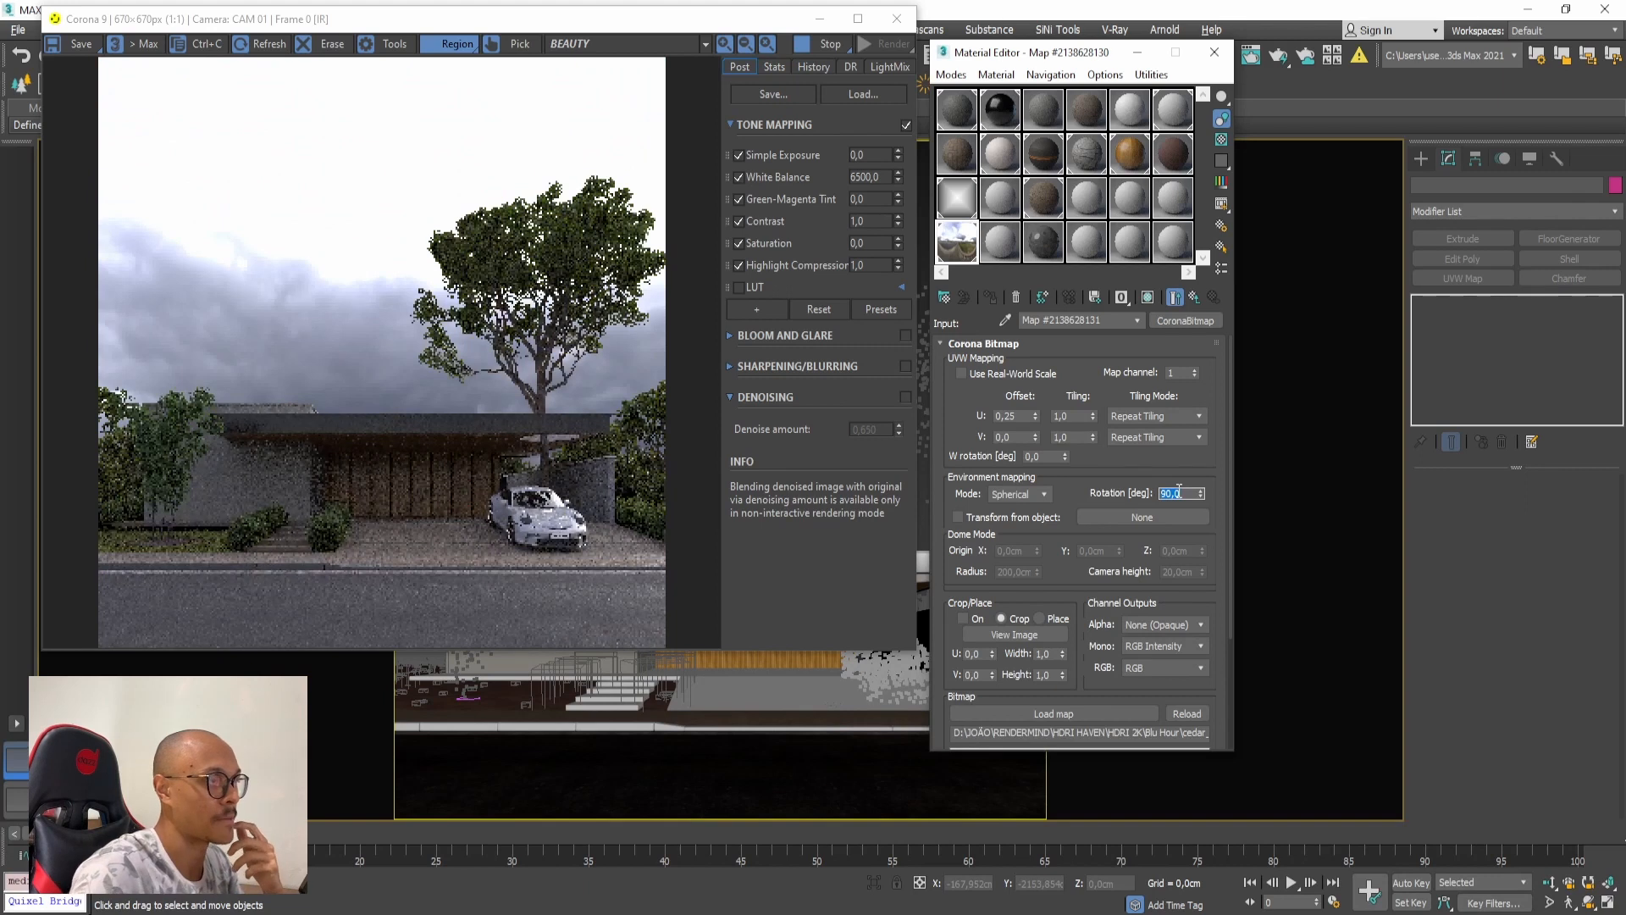
{"action": "type", "text": "180"}
{"action": "key", "text": "Return"}
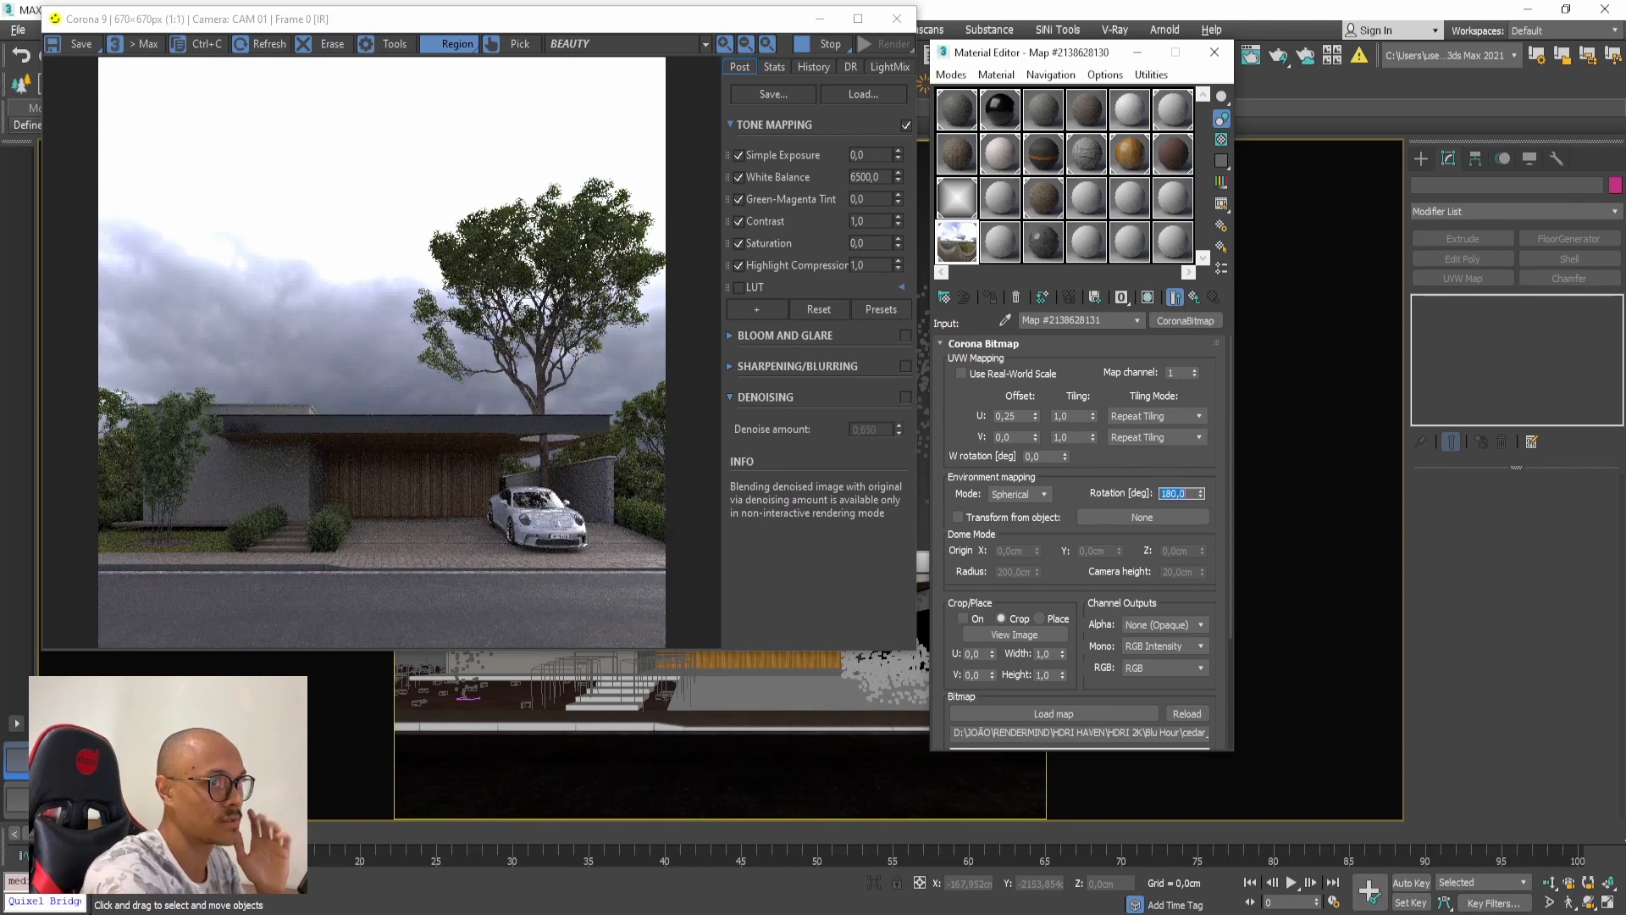
{"action": "type", "text": "270"}
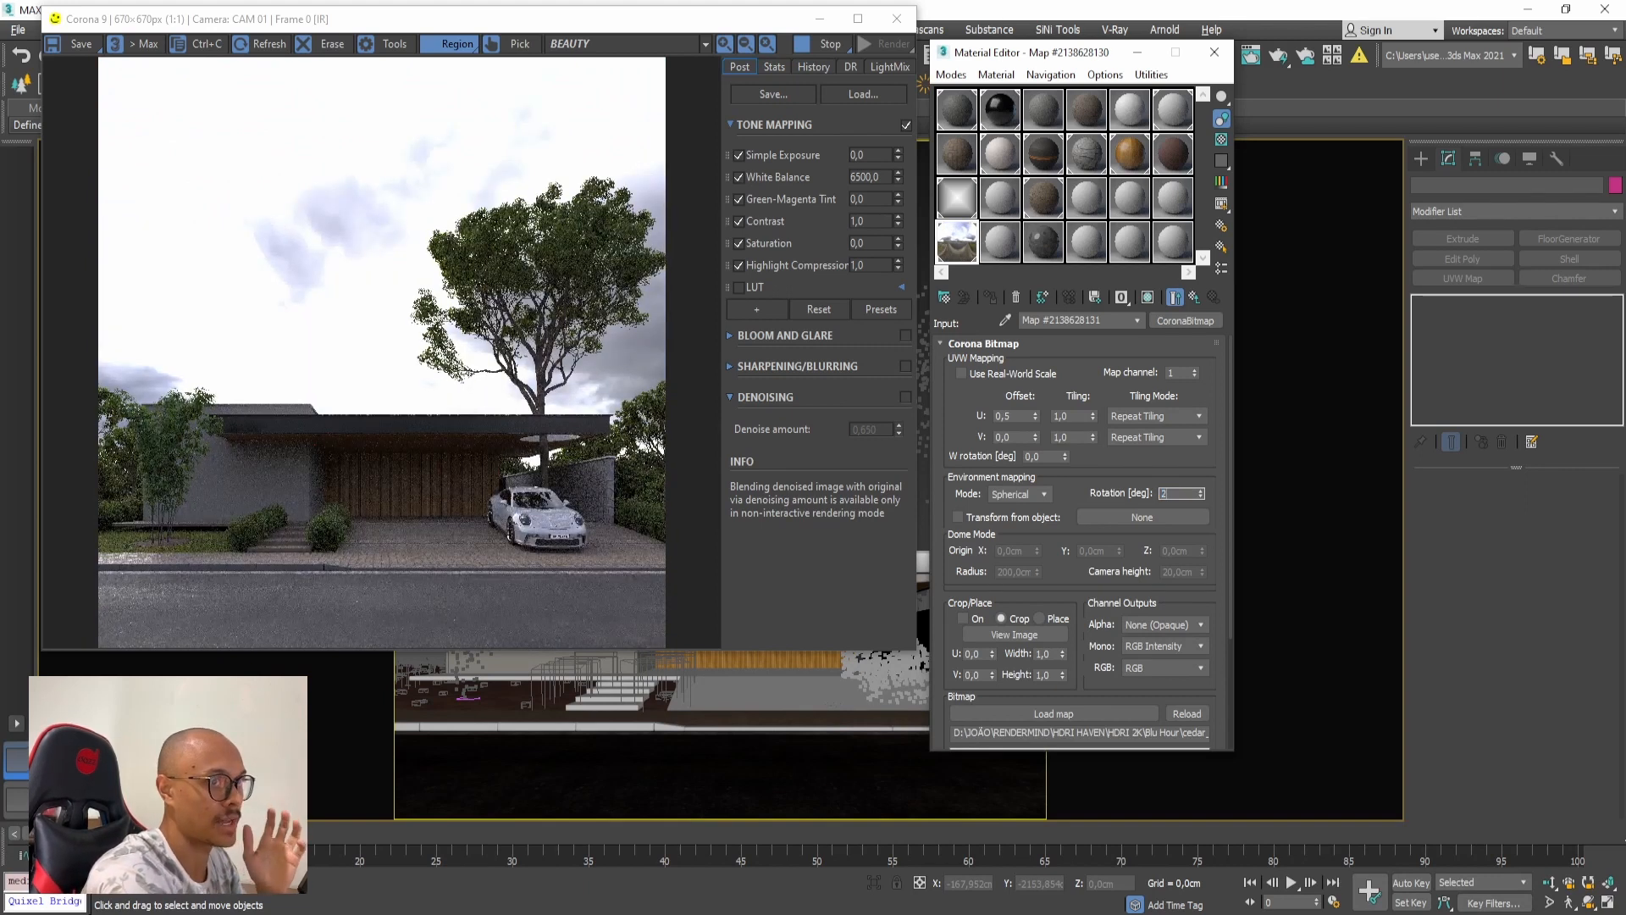
{"action": "key", "text": "Return"}
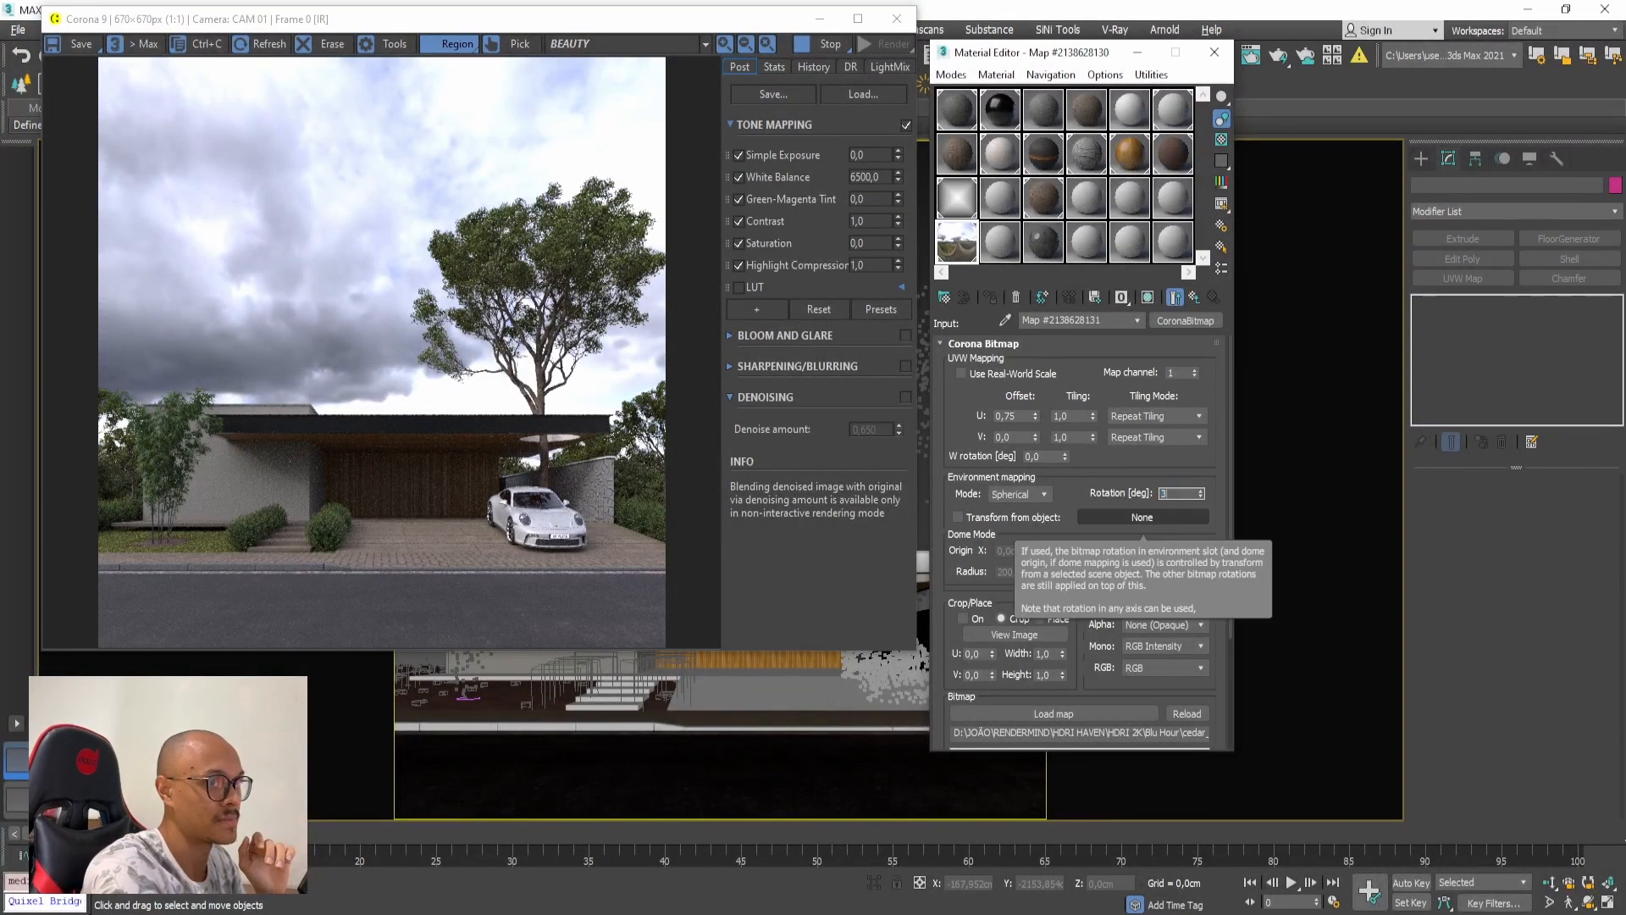
{"action": "type", "text": "300"}
{"action": "key", "text": "Return"}
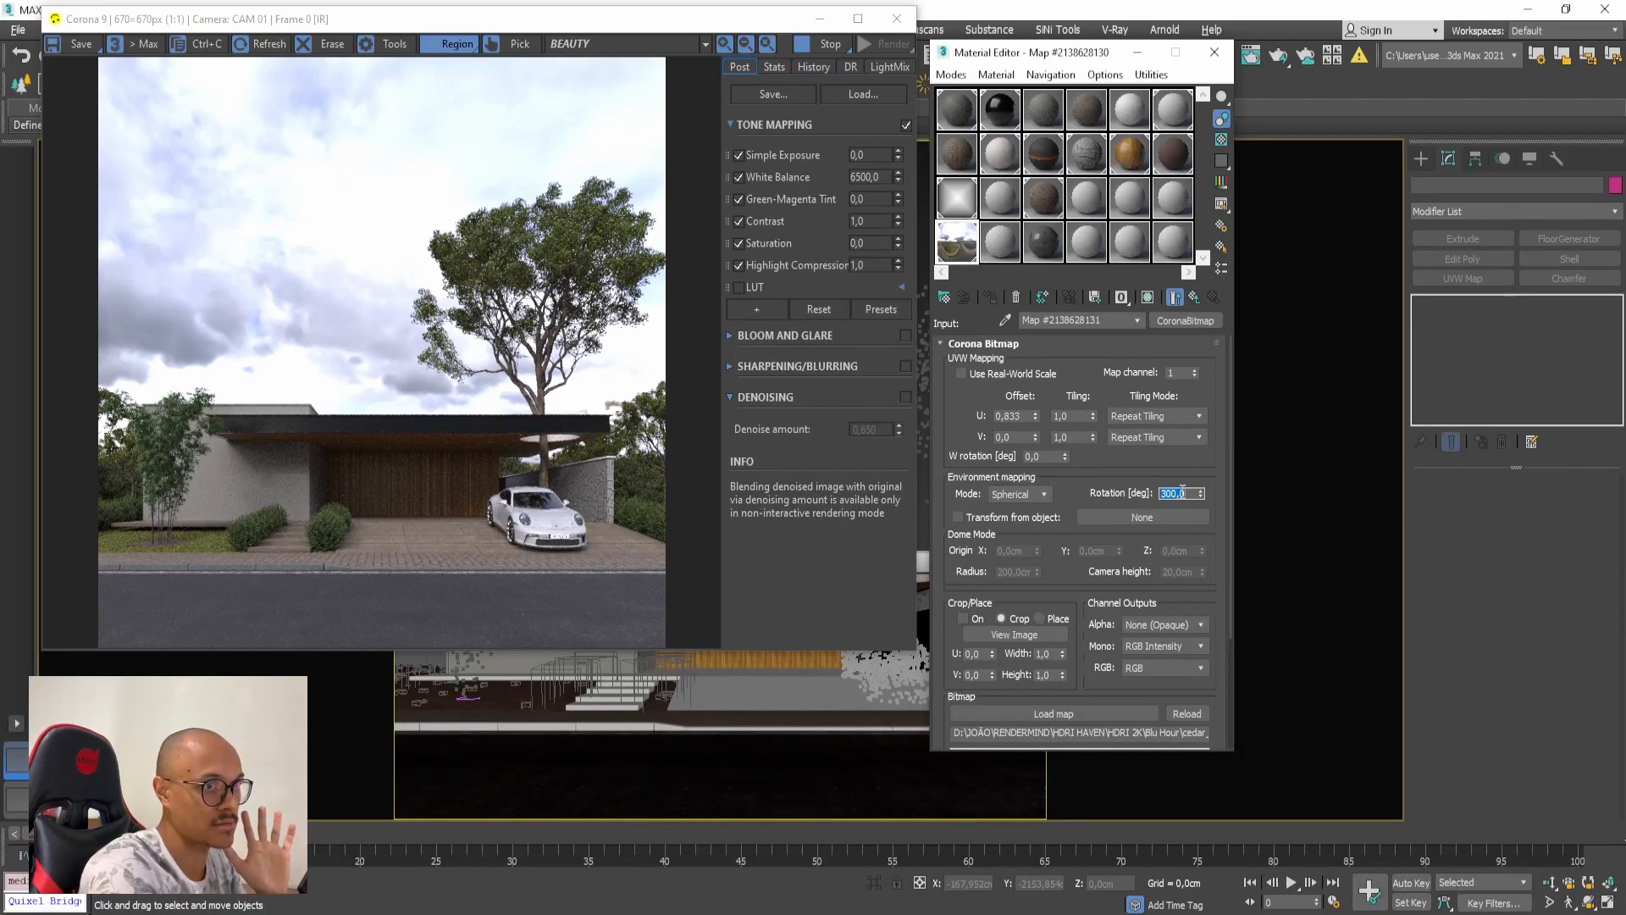
{"action": "type", "text": "330"}
{"action": "key", "text": "Return"}
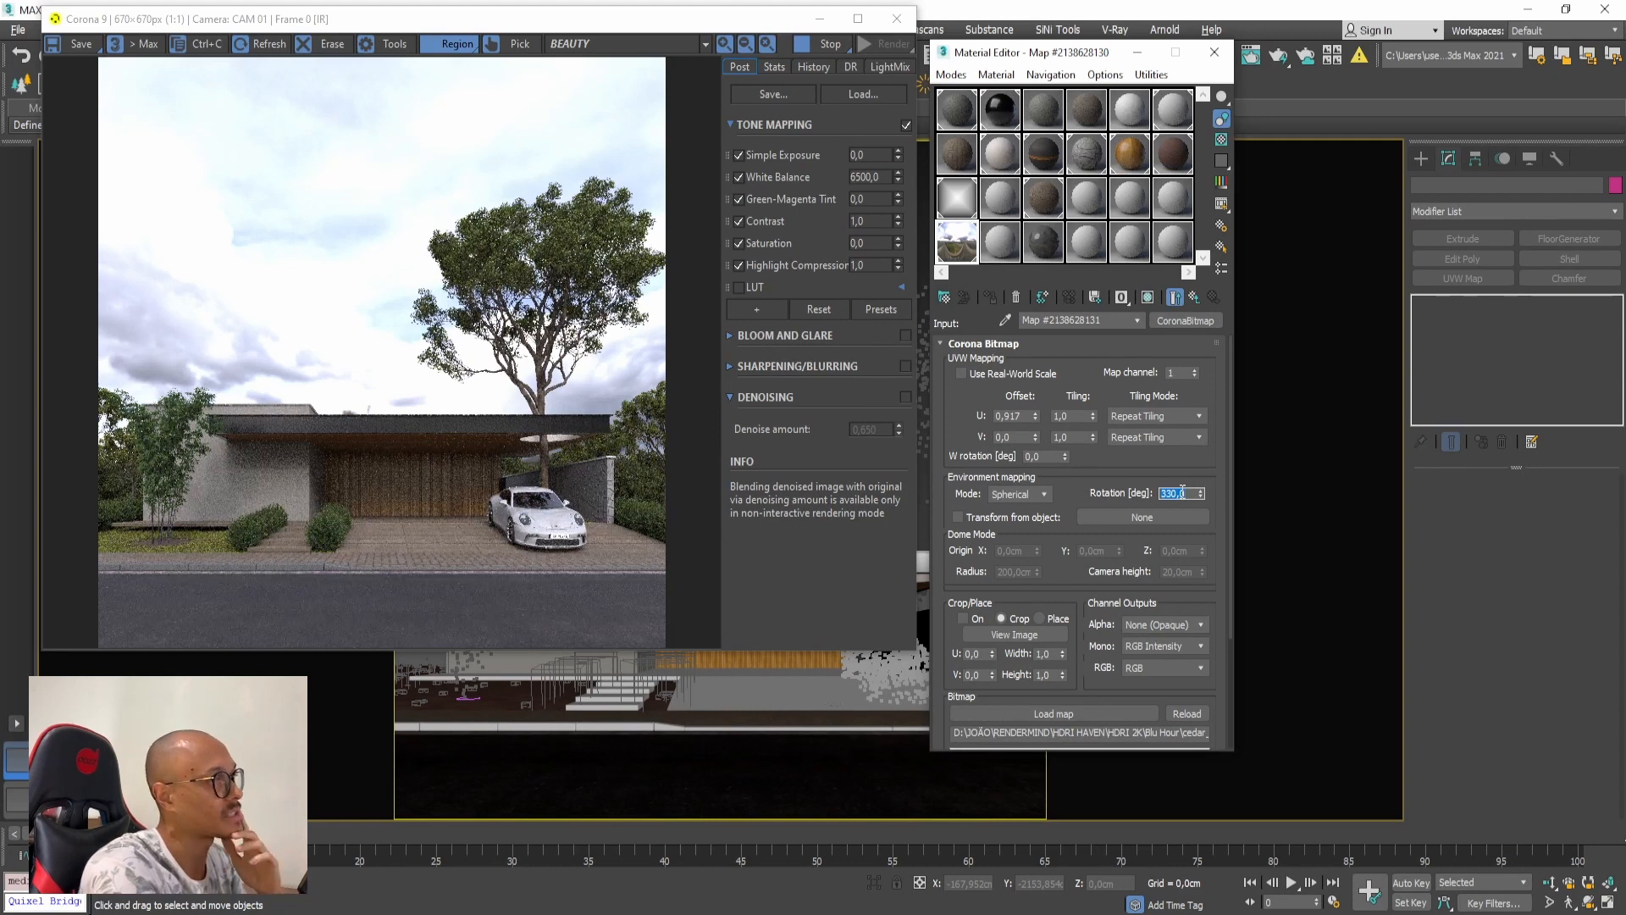
Step: Set the HDRI bitmap's environment rotation to 30 degrees and return to its parent color correct map
{"action": "type", "text": "30"}
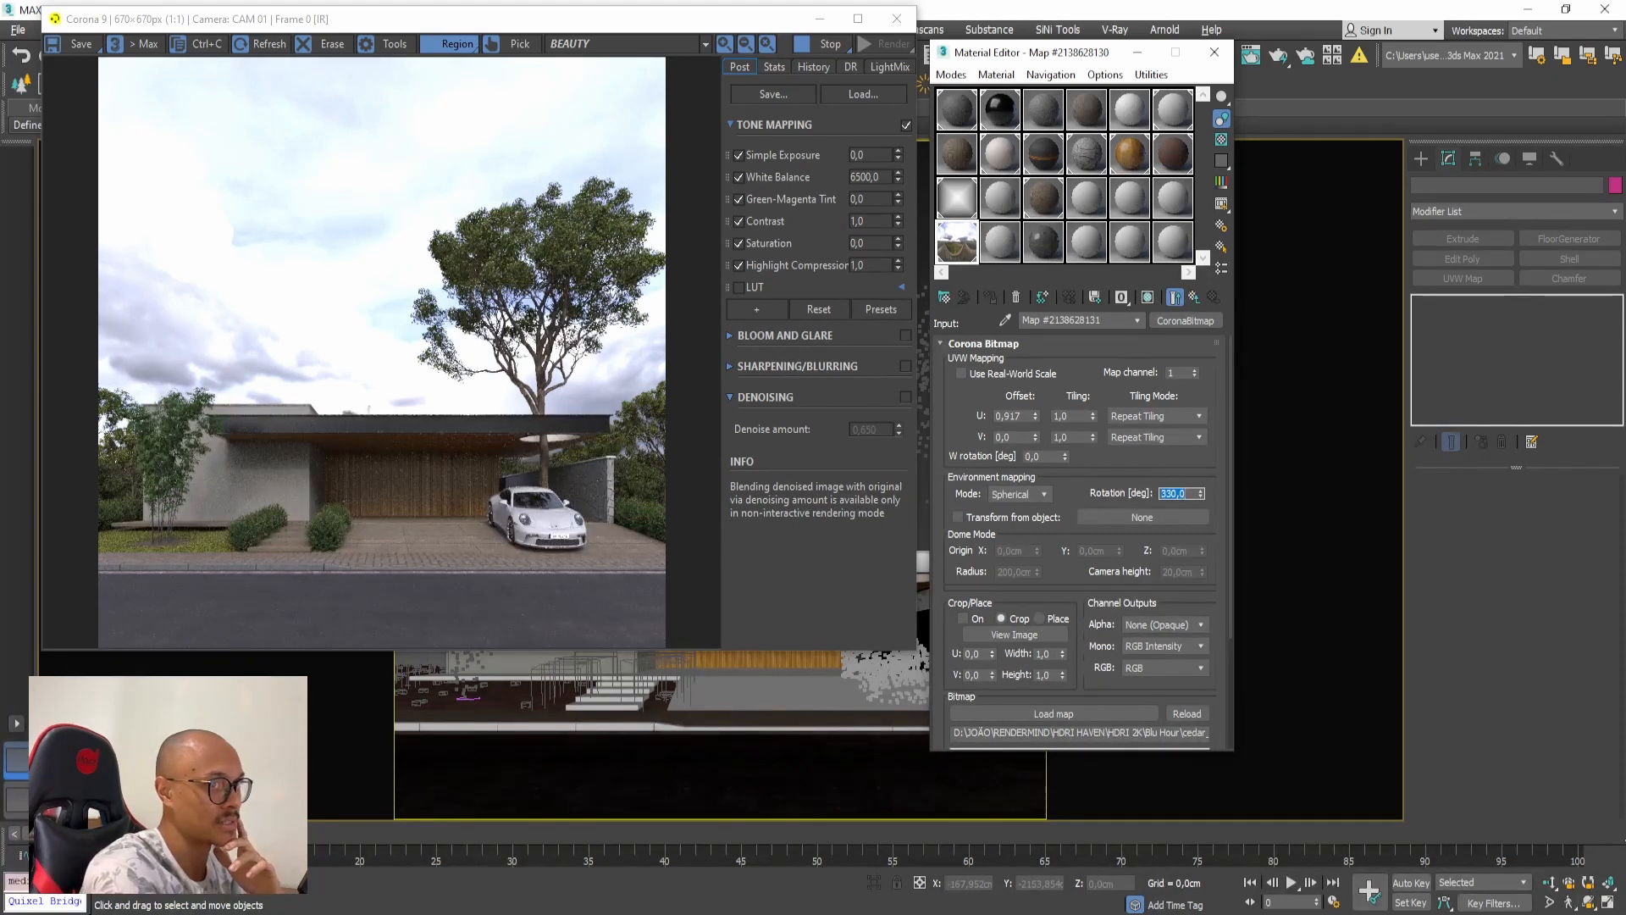
{"action": "key", "text": "Return"}
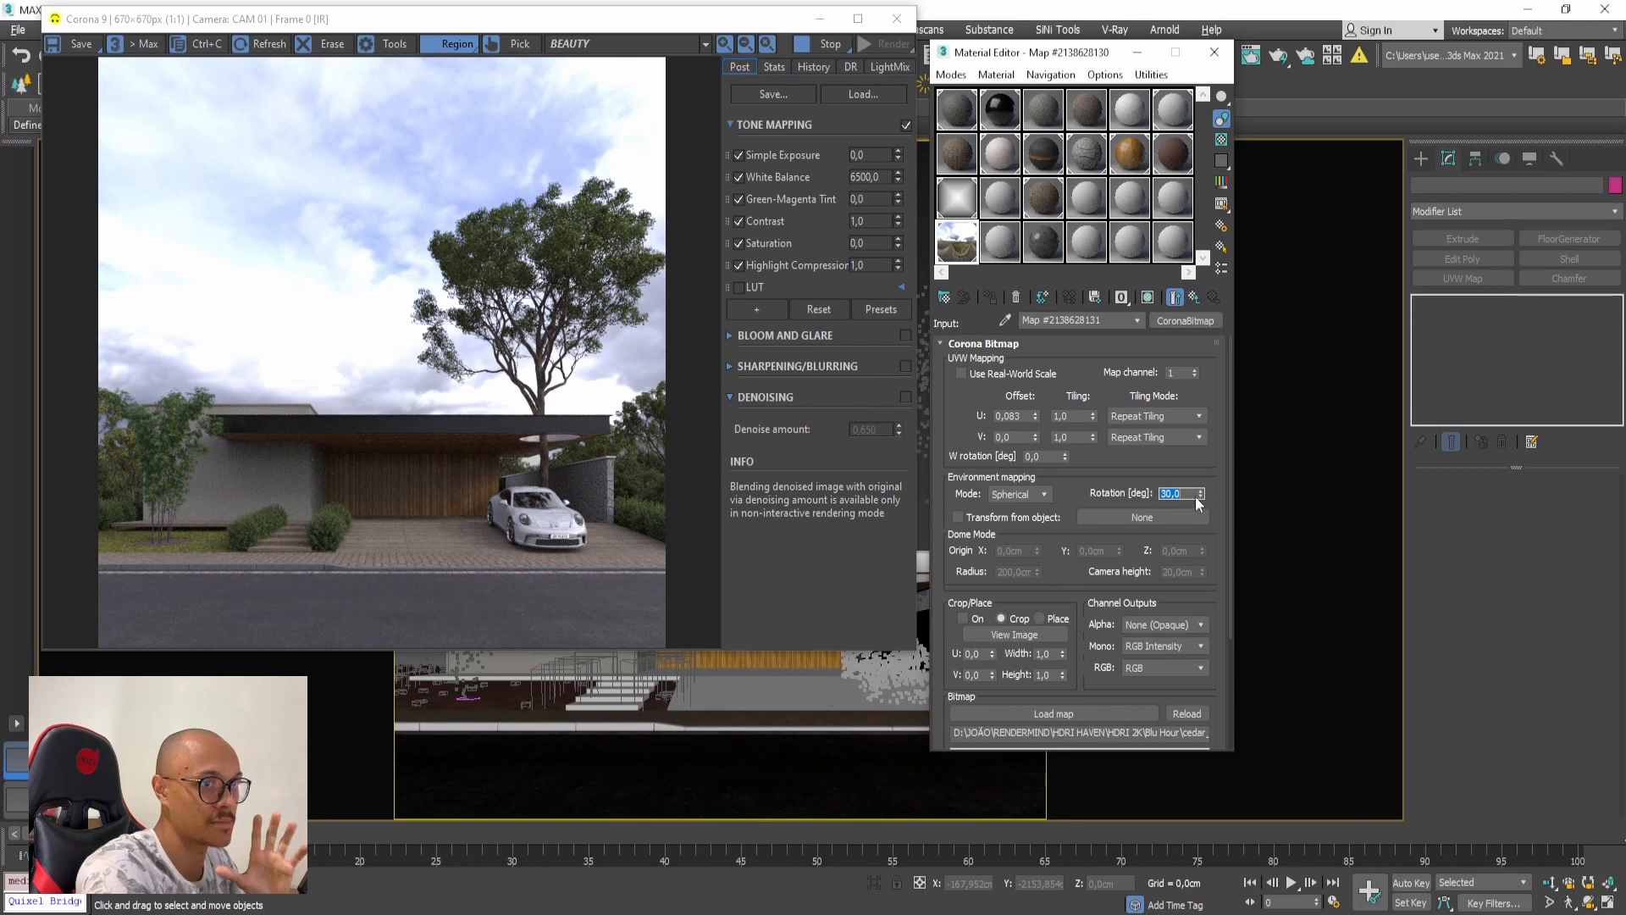
{"action": "left_click", "coordinate": [1196, 296]}
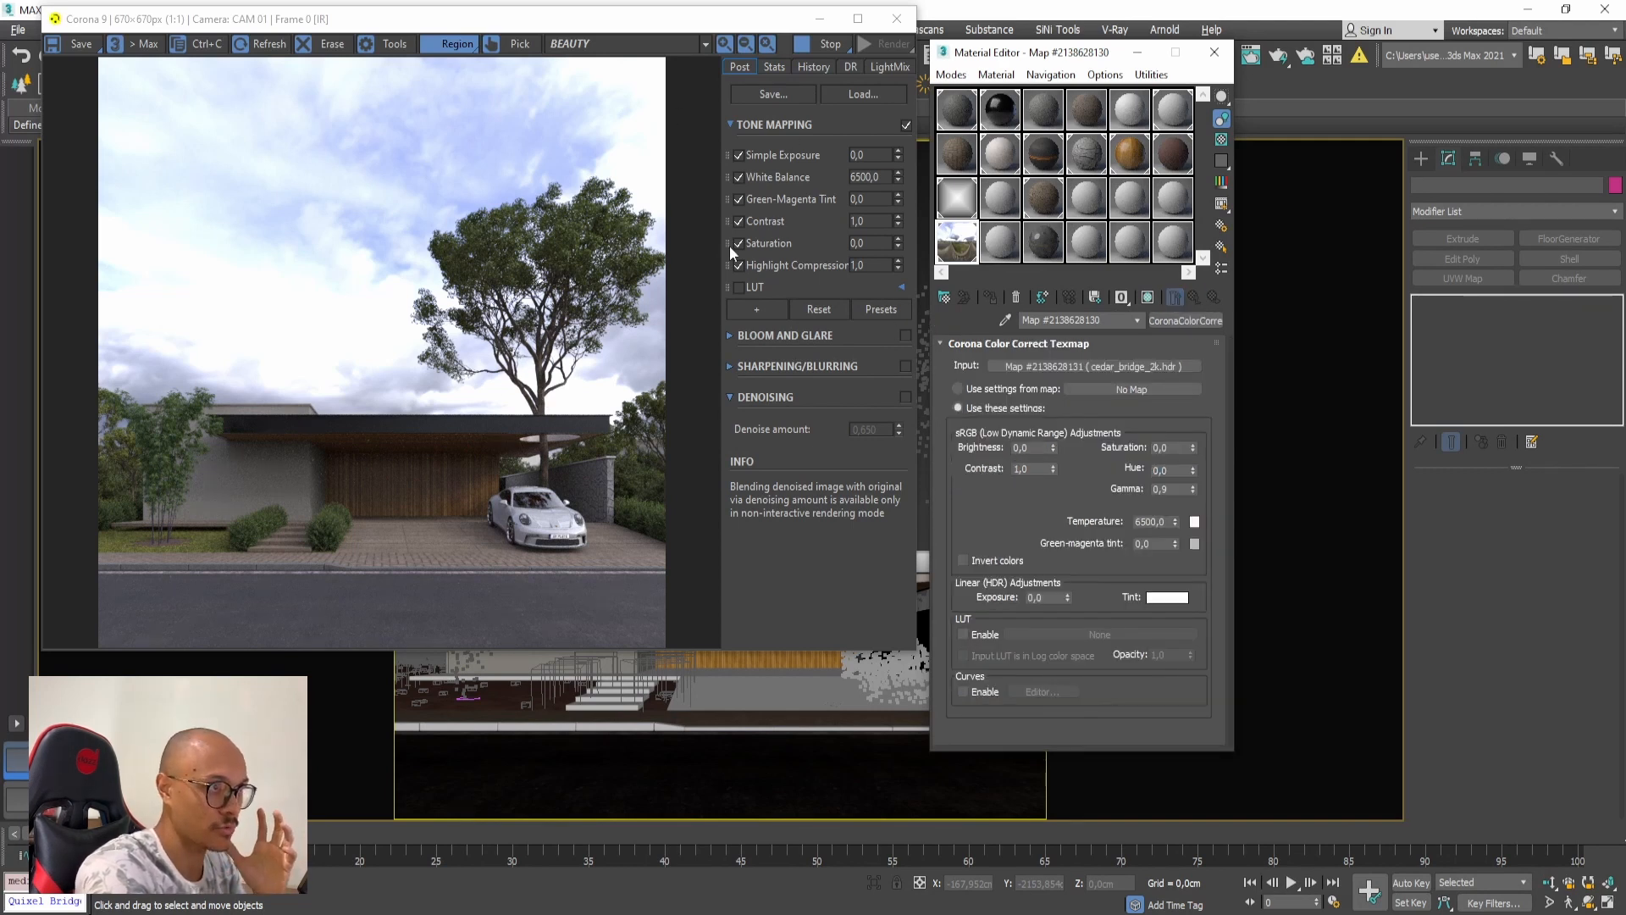
Step: Compare highlight compression values of 2 and 5 in the render's tone mapping, finally setting it to 2
{"action": "left_click", "coordinate": [880, 267]}
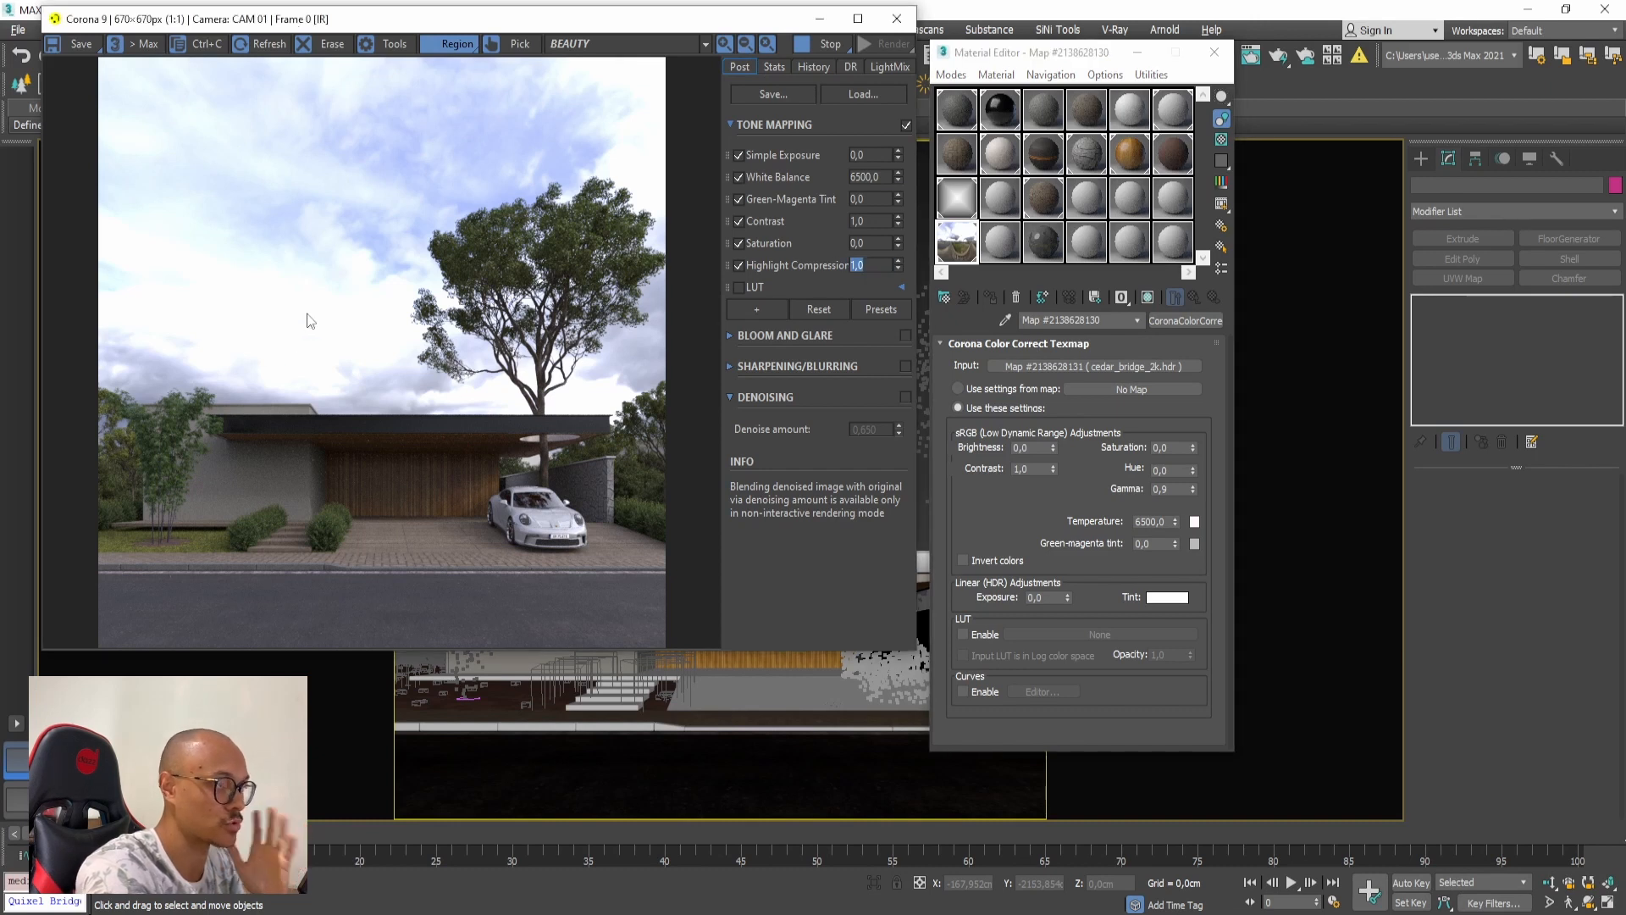
{"action": "type", "text": "2"}
{"action": "key", "text": "Return"}
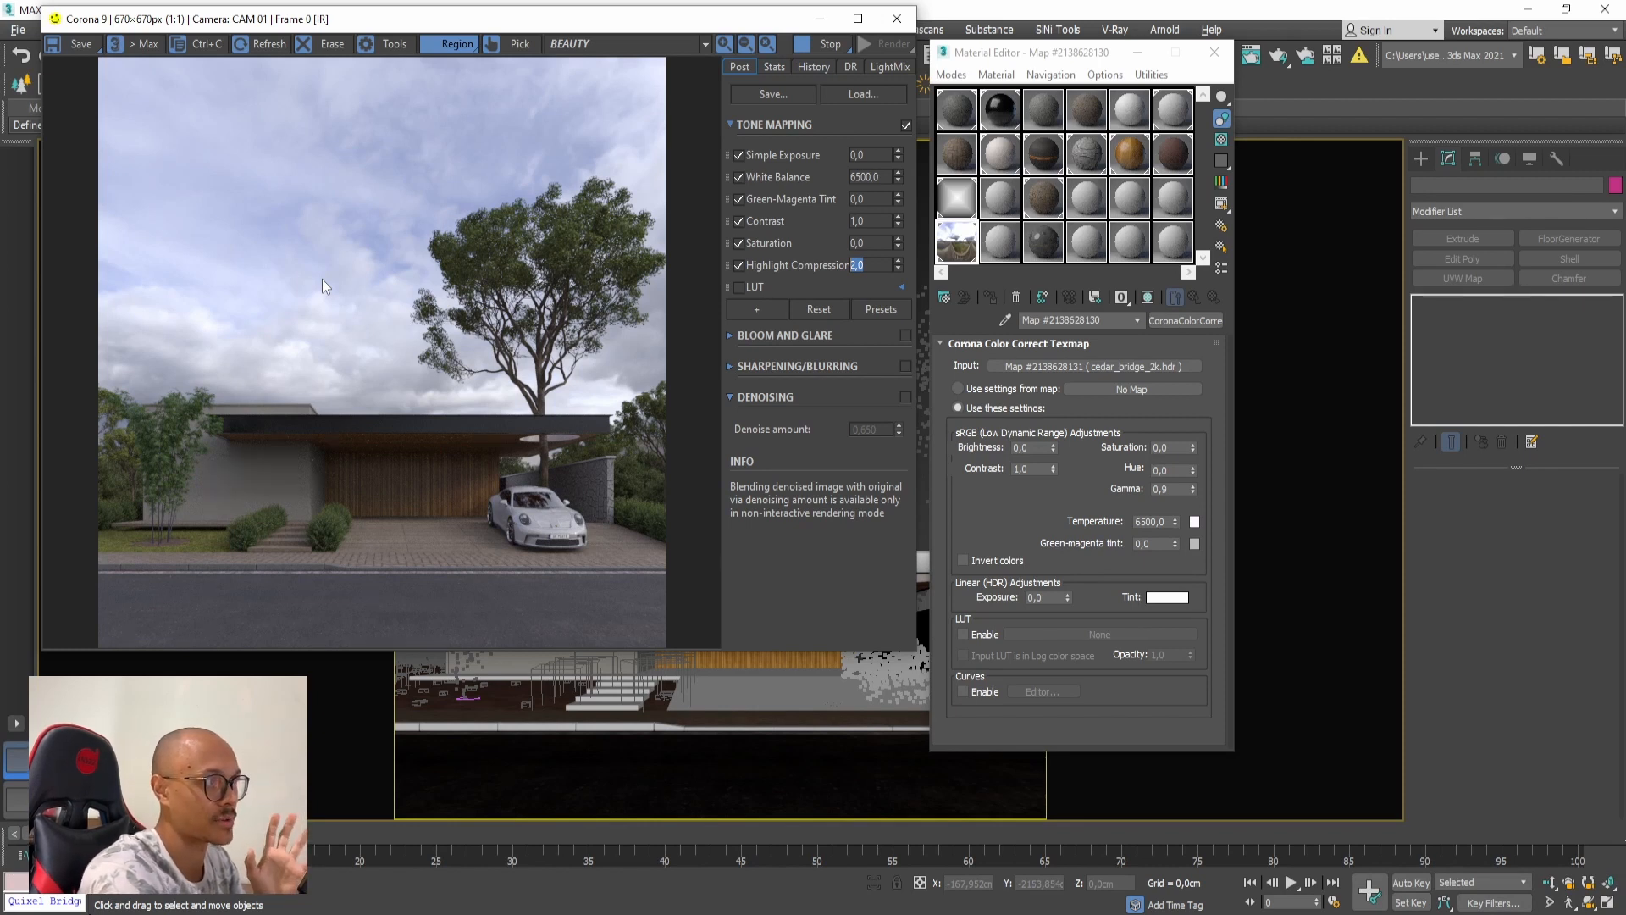
{"action": "type", "text": "5"}
{"action": "key", "text": "Return"}
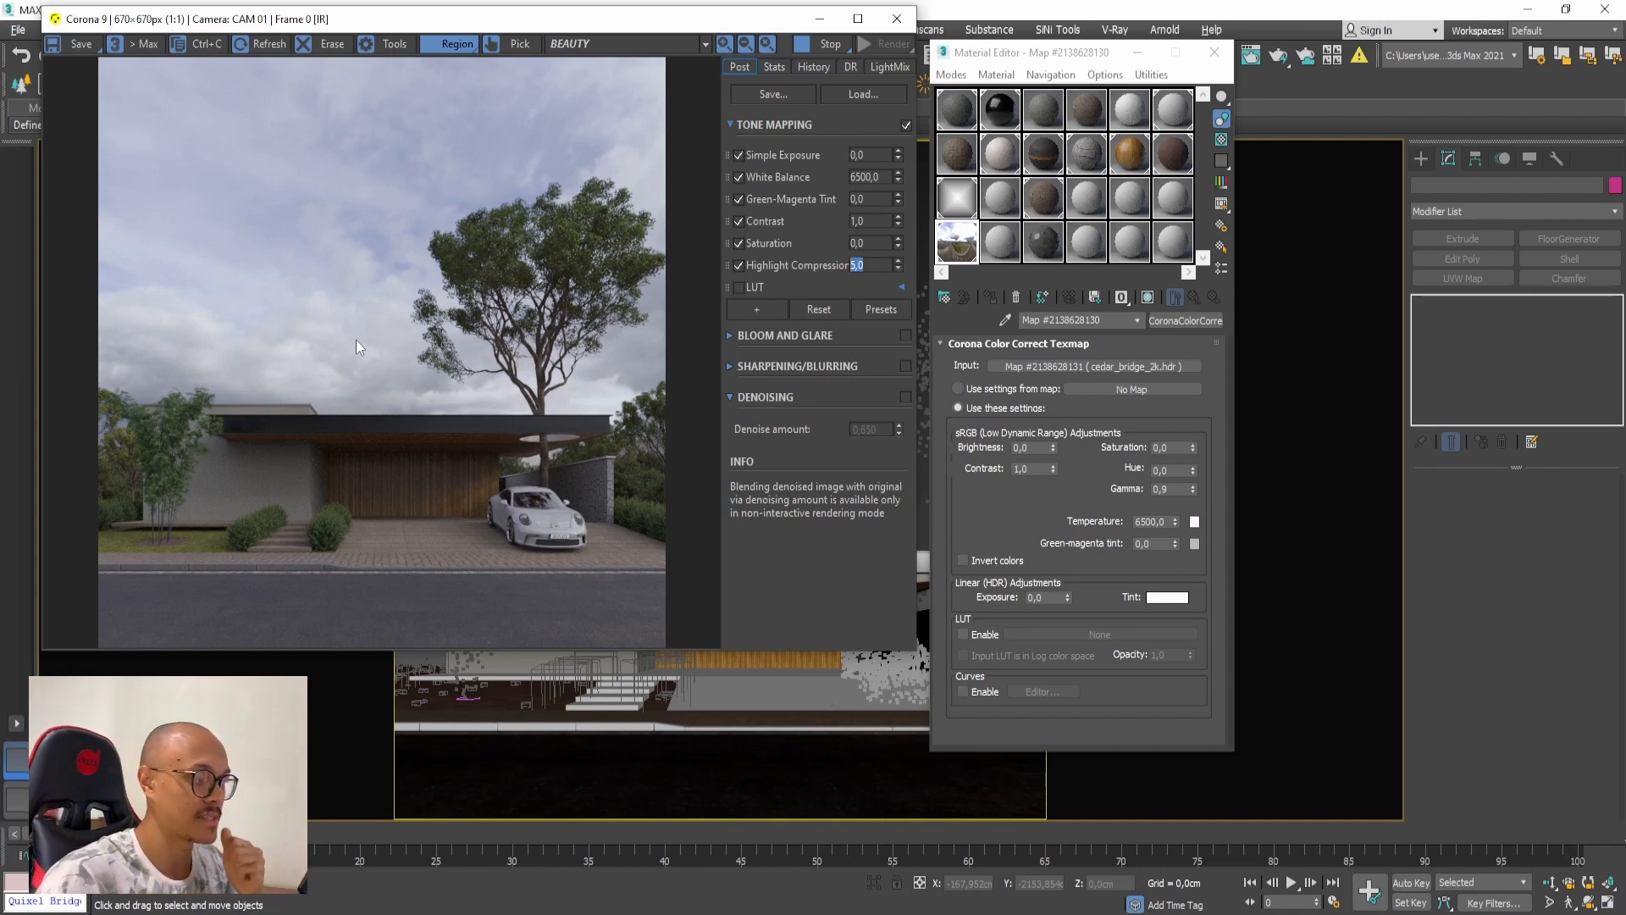
{"action": "type", "text": "2"}
{"action": "key", "text": "Return"}
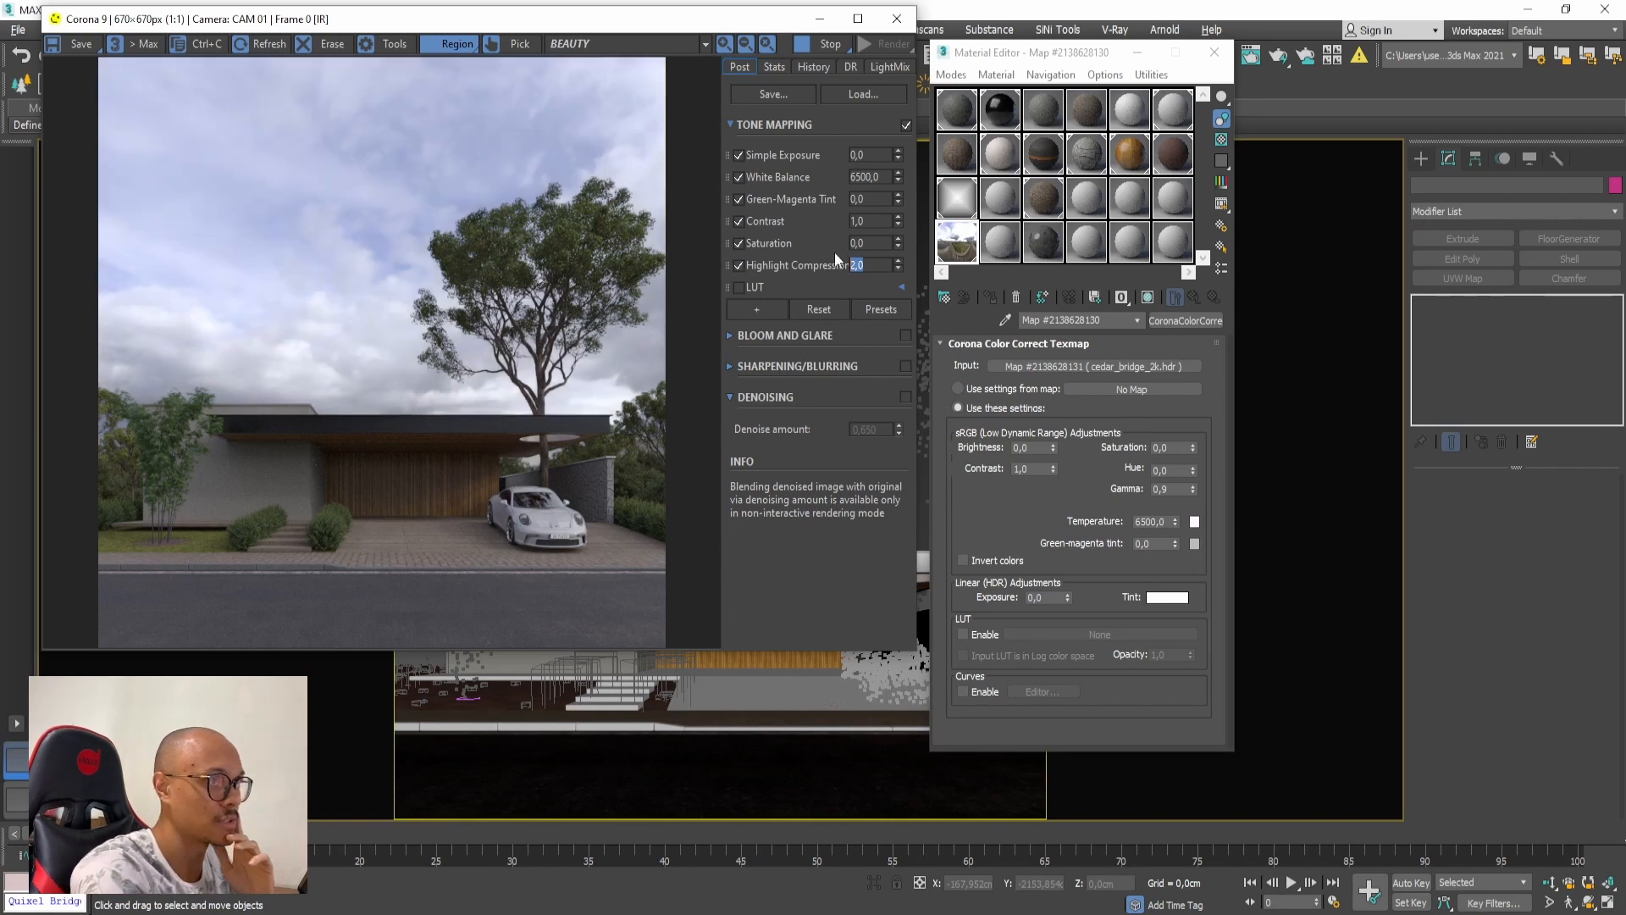
Step: Set the tone mapping contrast to 2 and raise the simple exposure to about 0,812
{"action": "left_click", "coordinate": [876, 217]}
{"action": "double_click", "coordinate": [862, 221]}
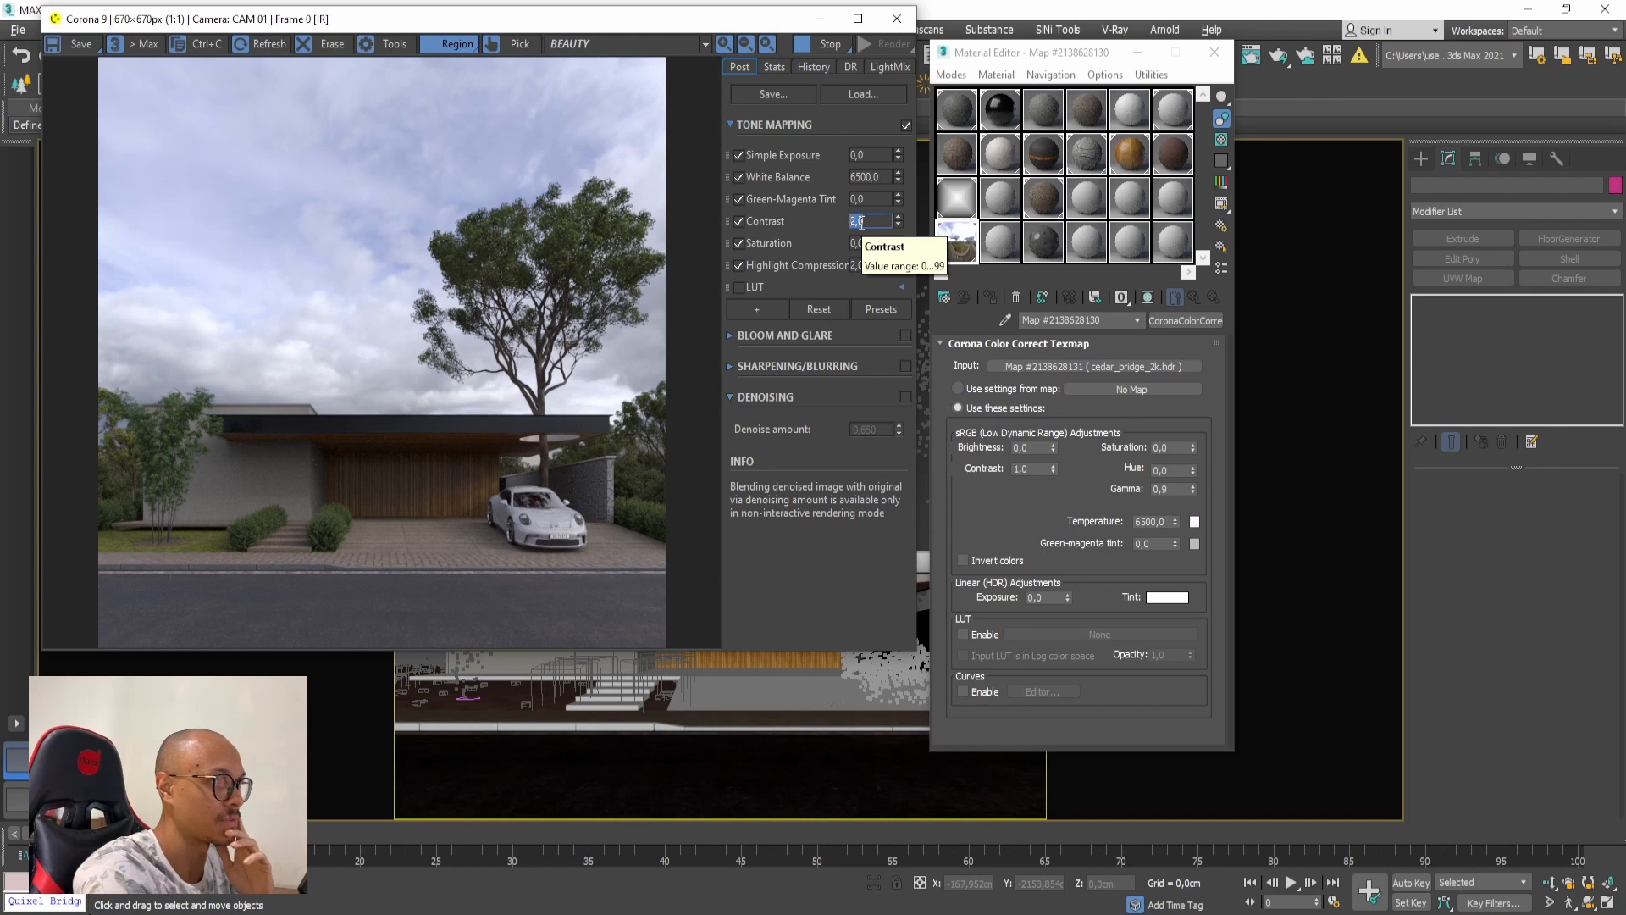
{"action": "type", "text": "2"}
{"action": "key", "text": "Return"}
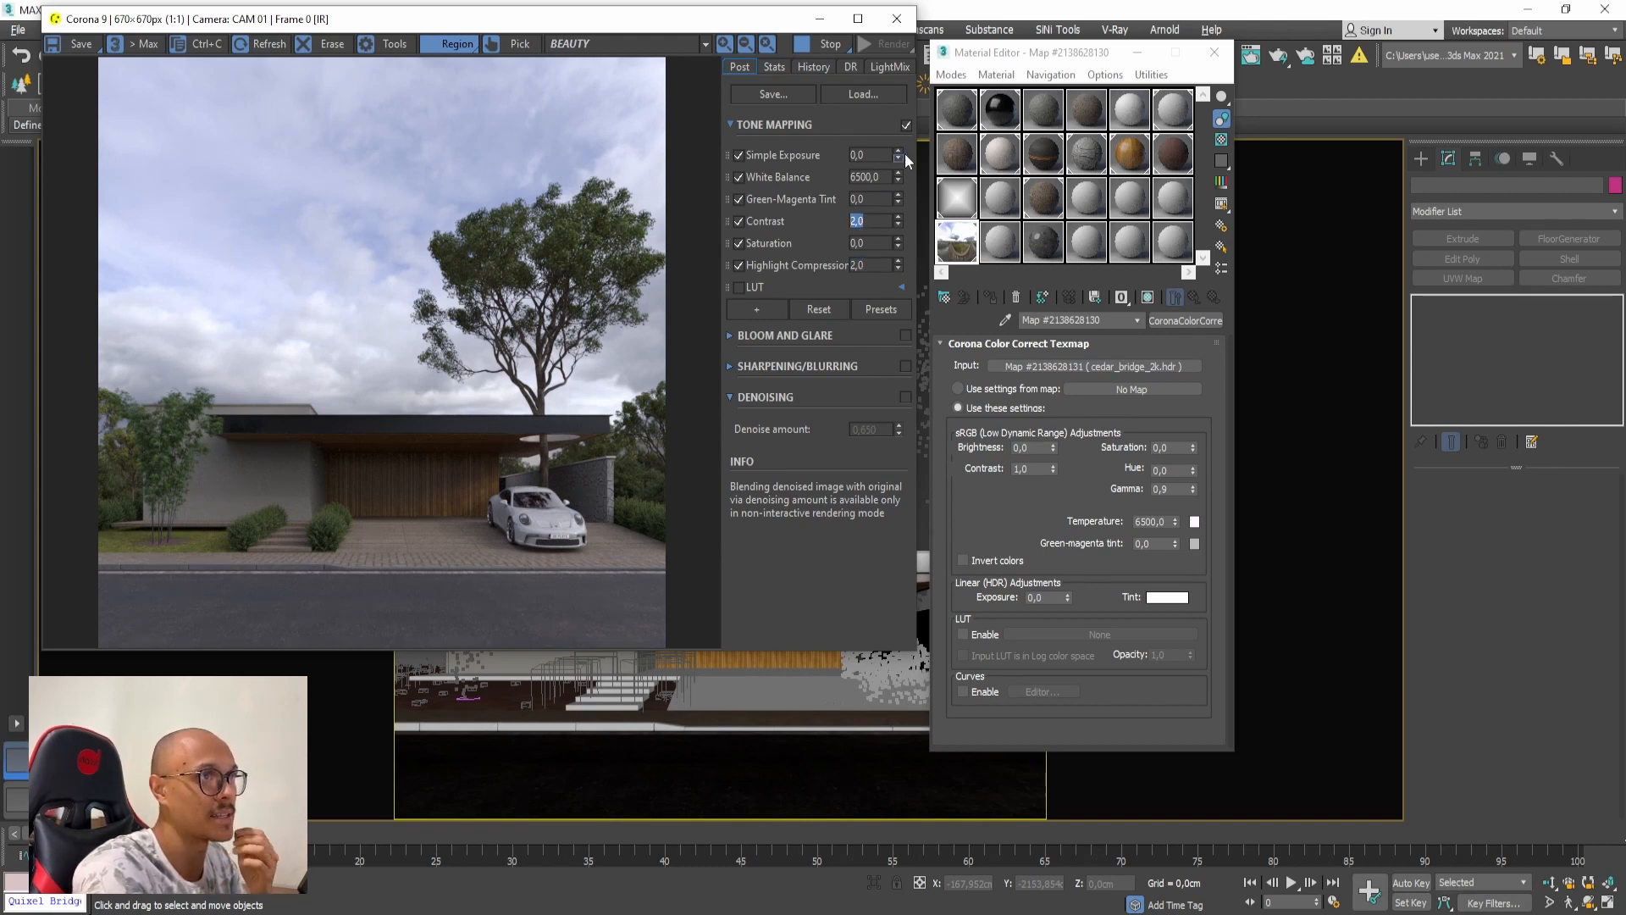
{"action": "left_click_drag", "start_coordinate": [900, 154], "coordinate": [890, 12]}
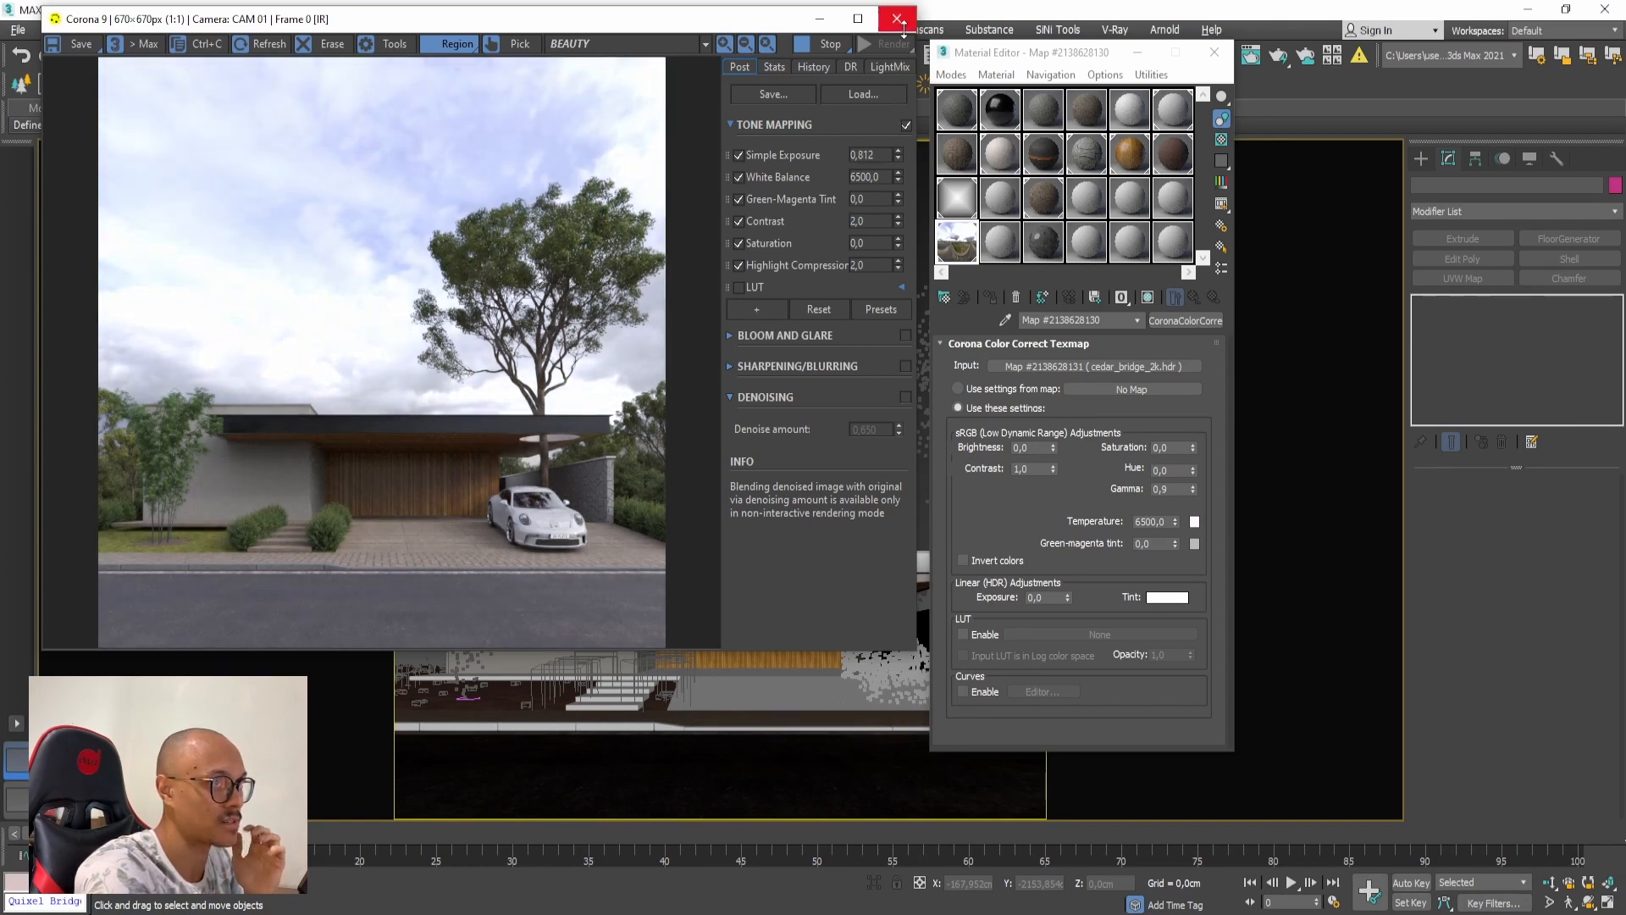
Step: Stop the interactive render, then enable denoising and the LUT with its settings expanded
{"action": "left_click", "coordinate": [822, 44]}
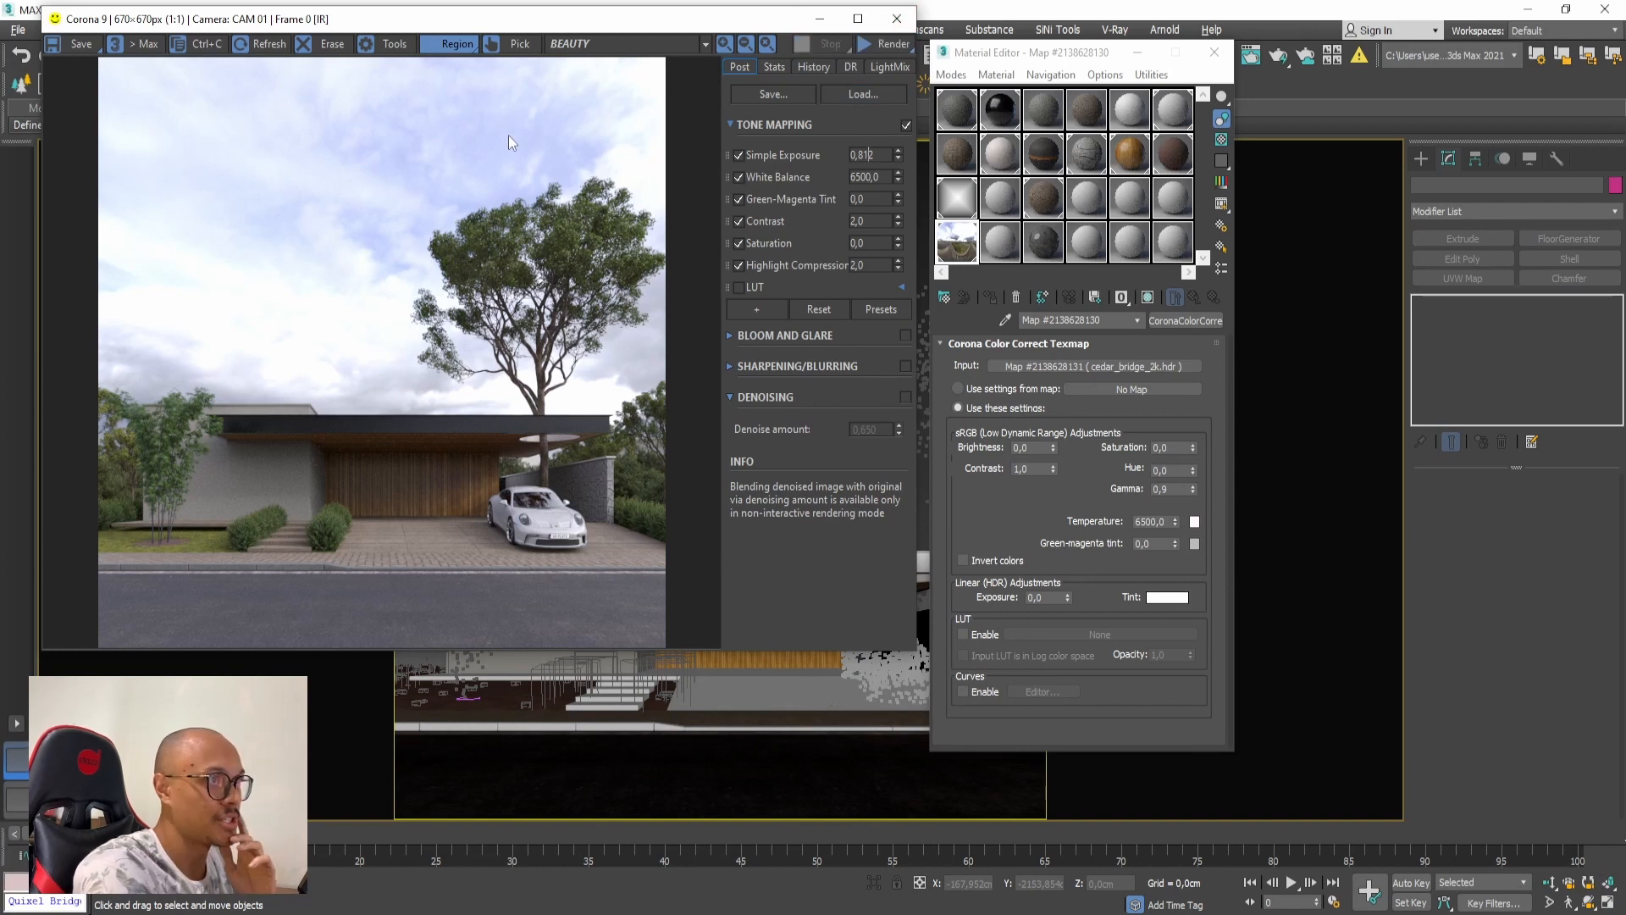
{"action": "left_click", "coordinate": [738, 287]}
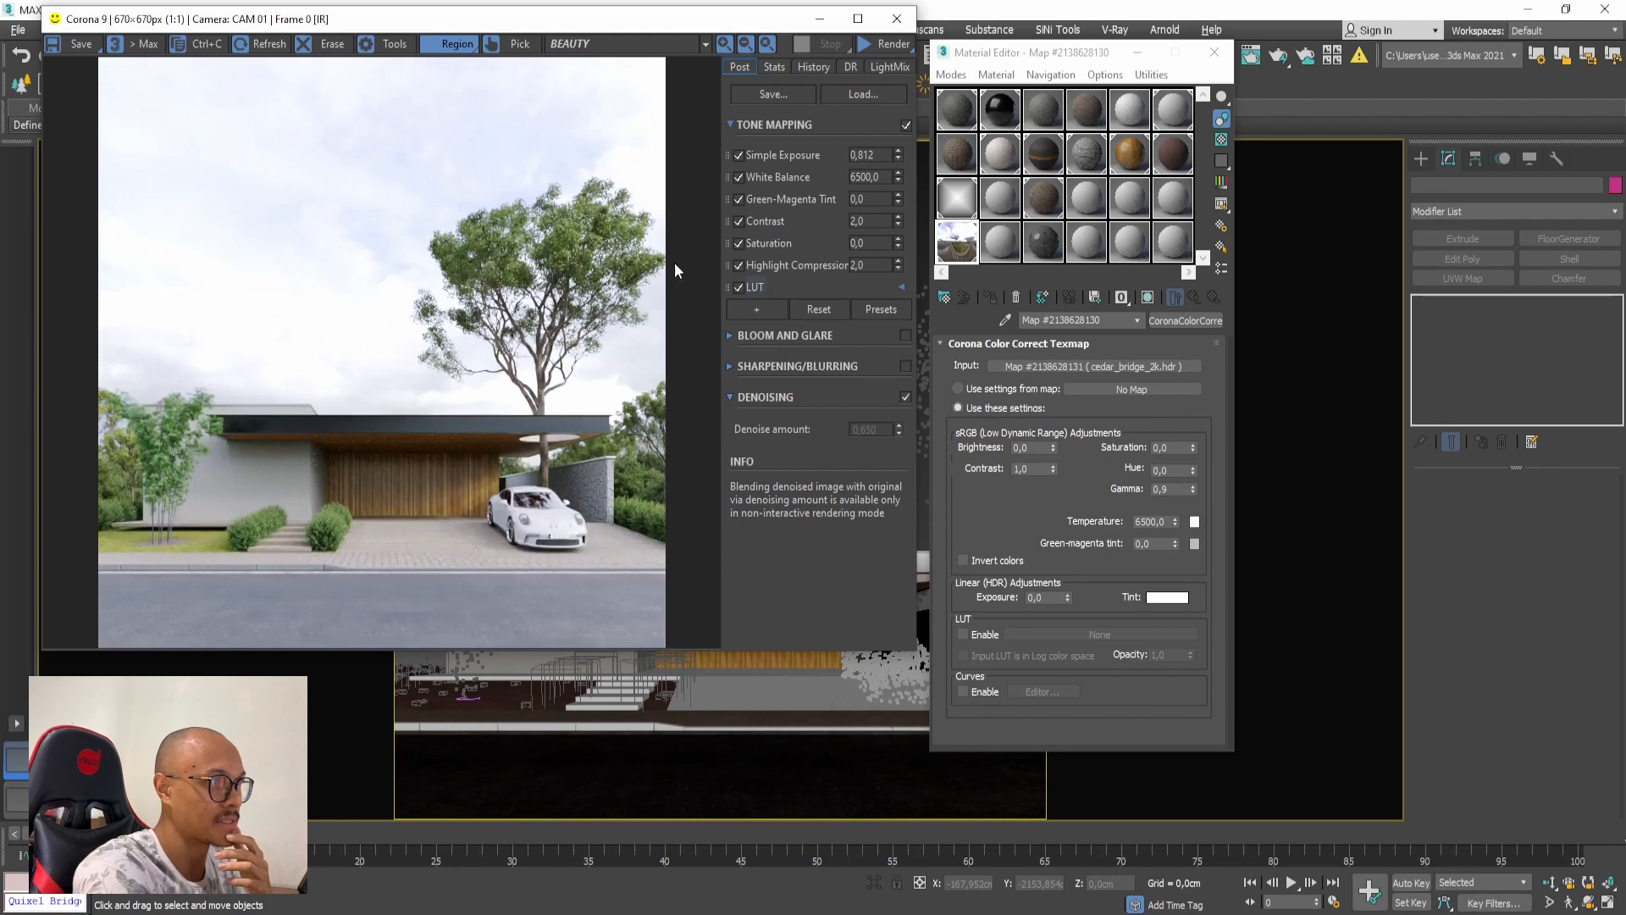
{"action": "left_click", "coordinate": [901, 287]}
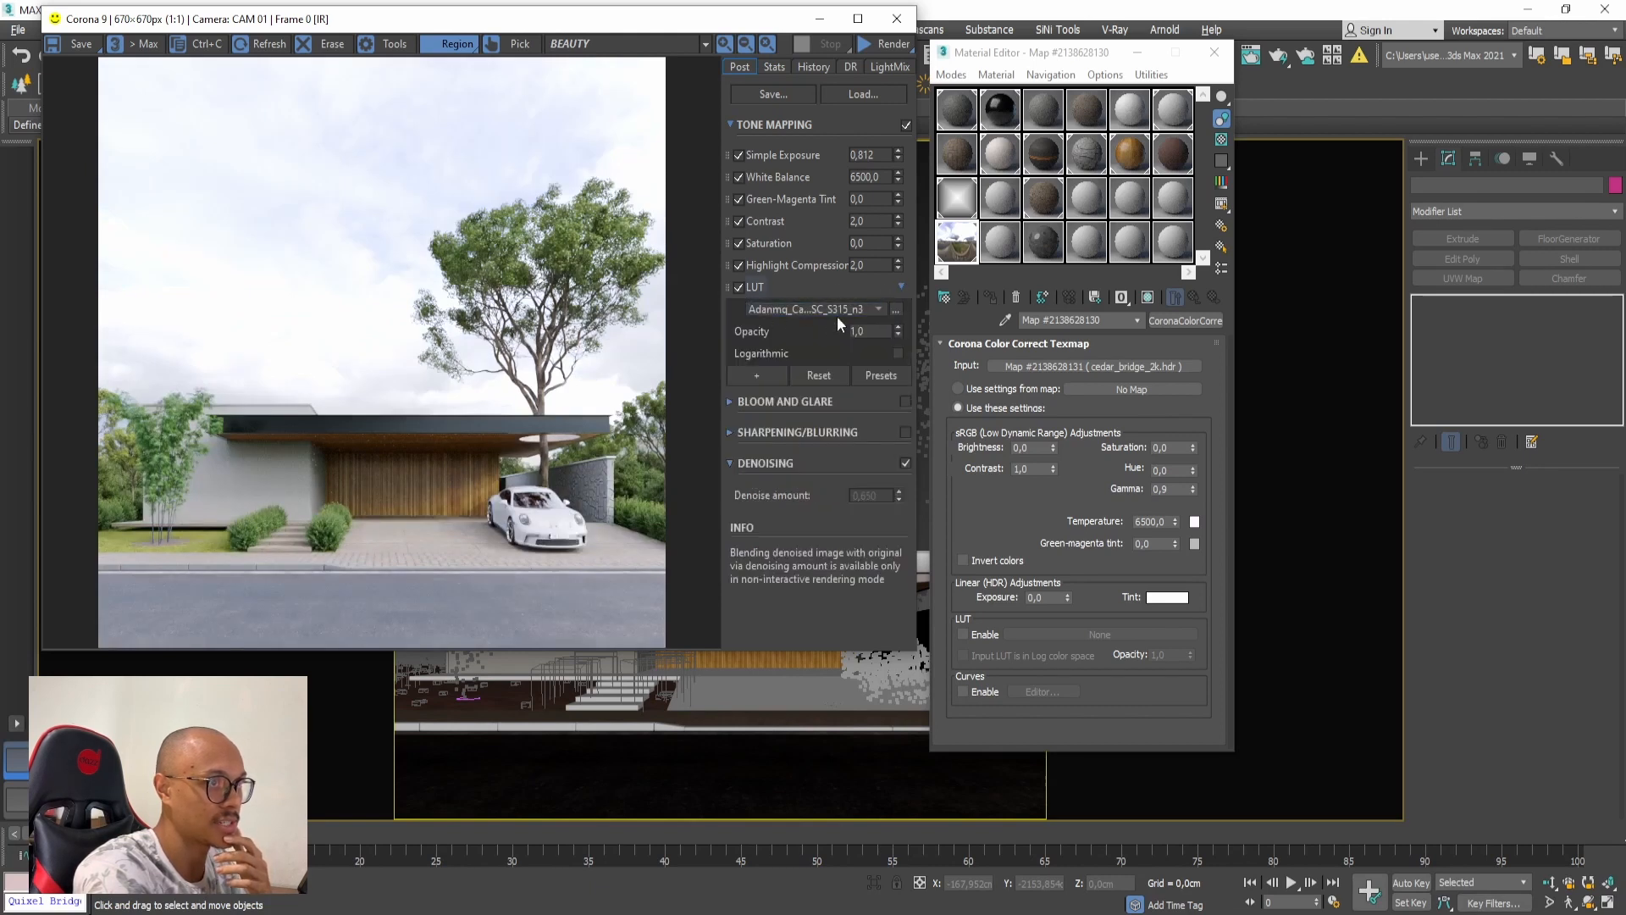
Step: Load the Kim_Amlan...graphic_01 LUT for the render and set its opacity to 0,4
{"action": "left_click", "coordinate": [837, 312]}
{"action": "left_click_drag", "start_coordinate": [883, 364], "coordinate": [886, 431]}
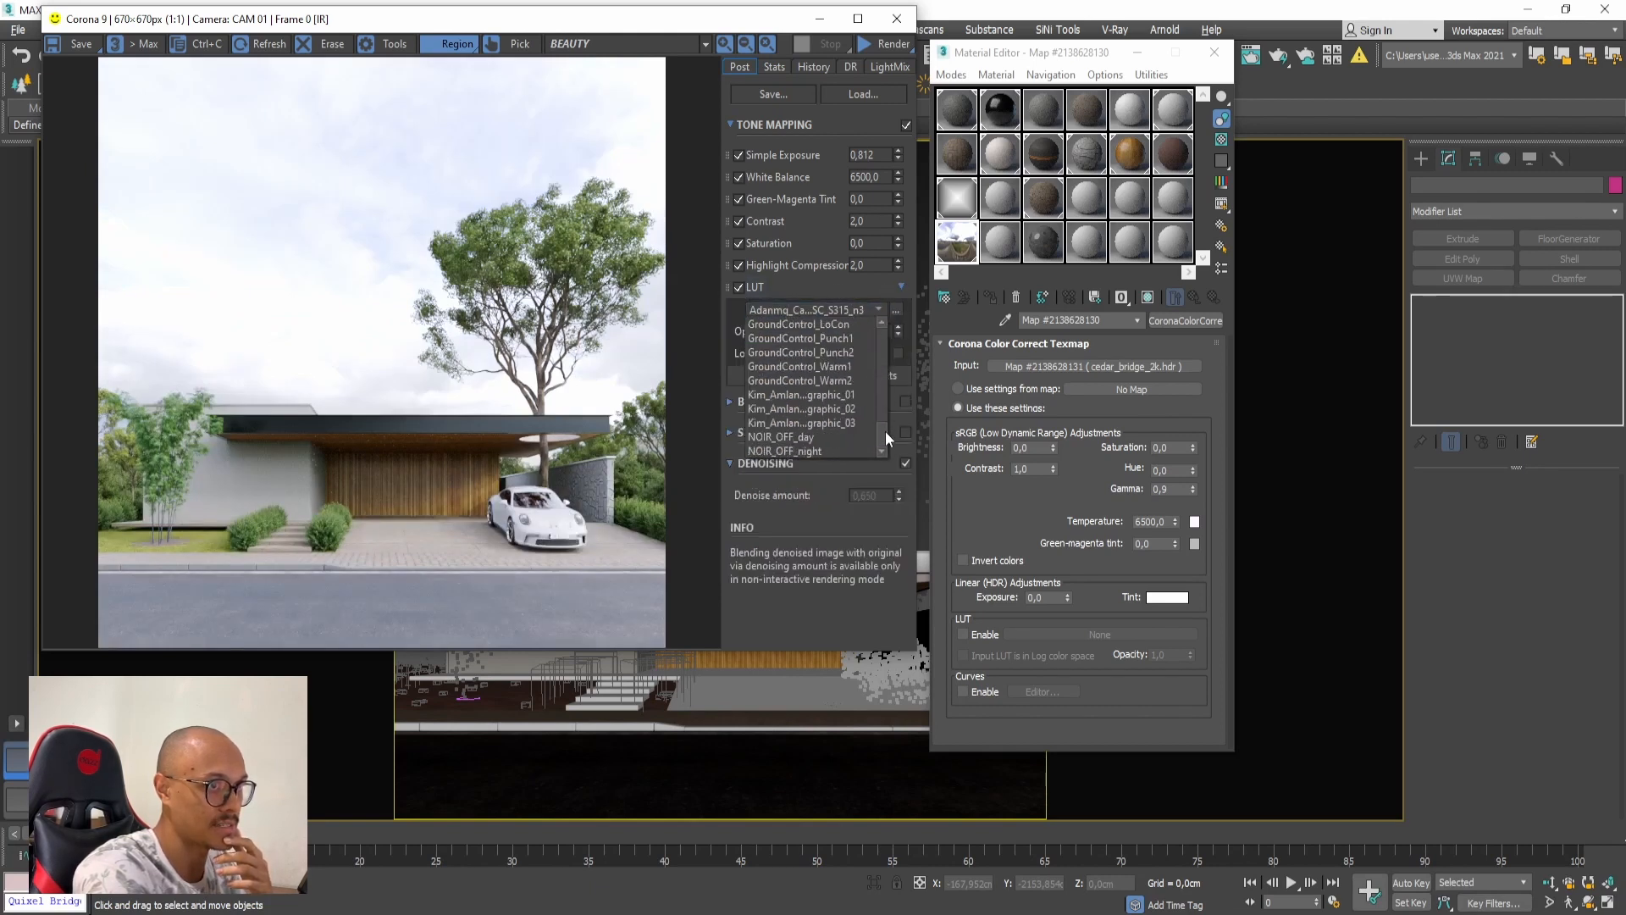
{"action": "left_click", "coordinate": [809, 396]}
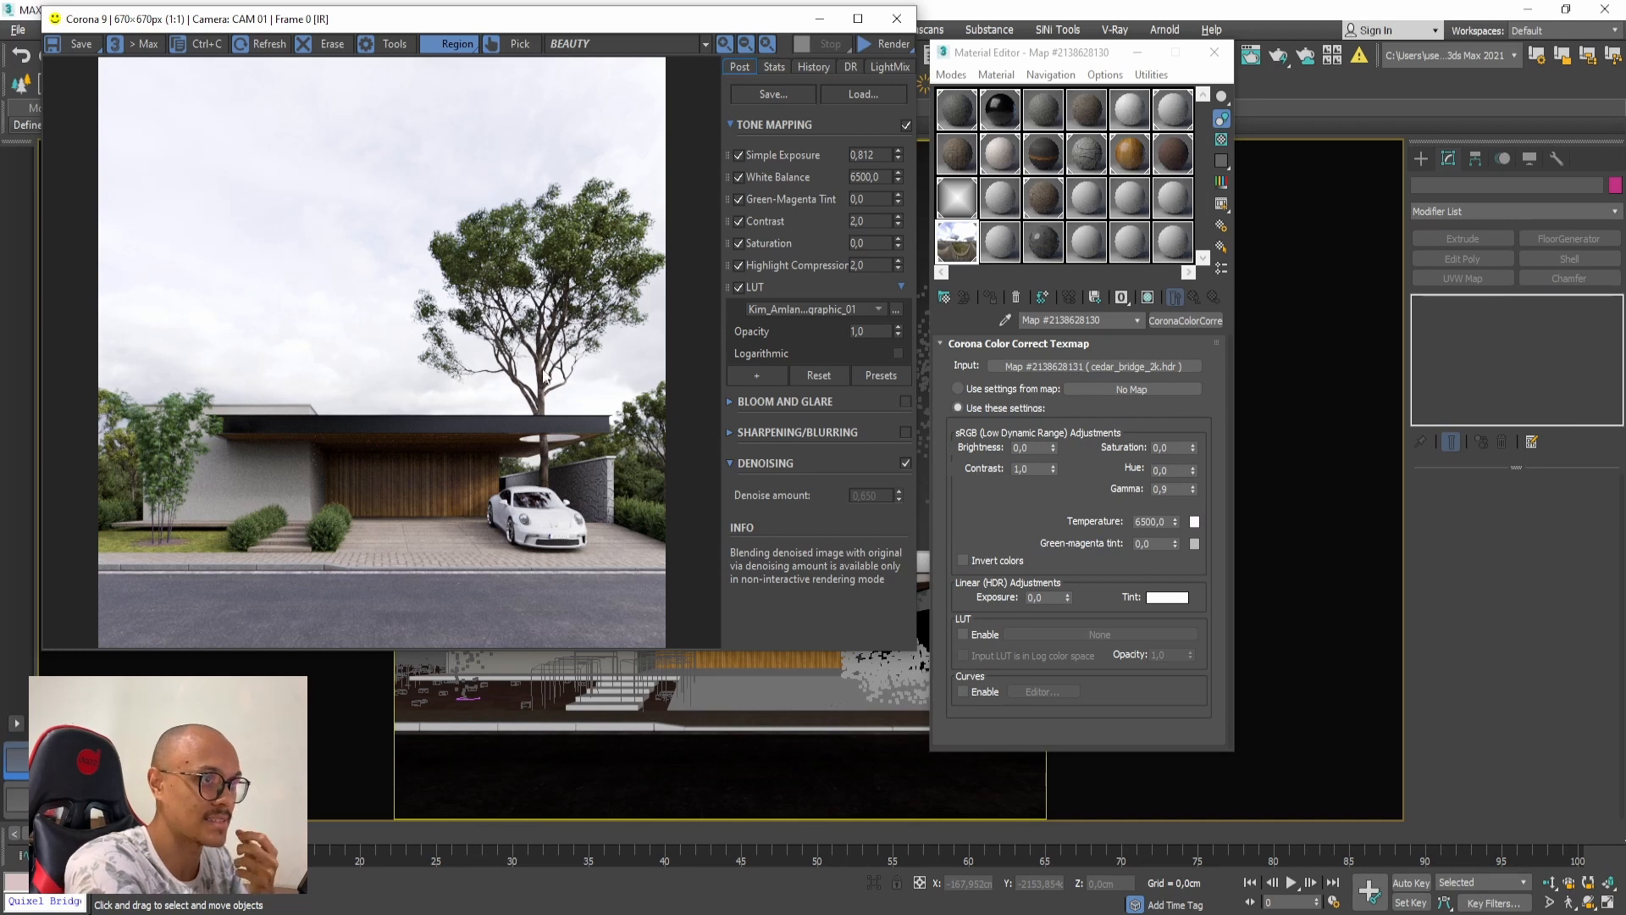
{"action": "double_click", "coordinate": [871, 330]}
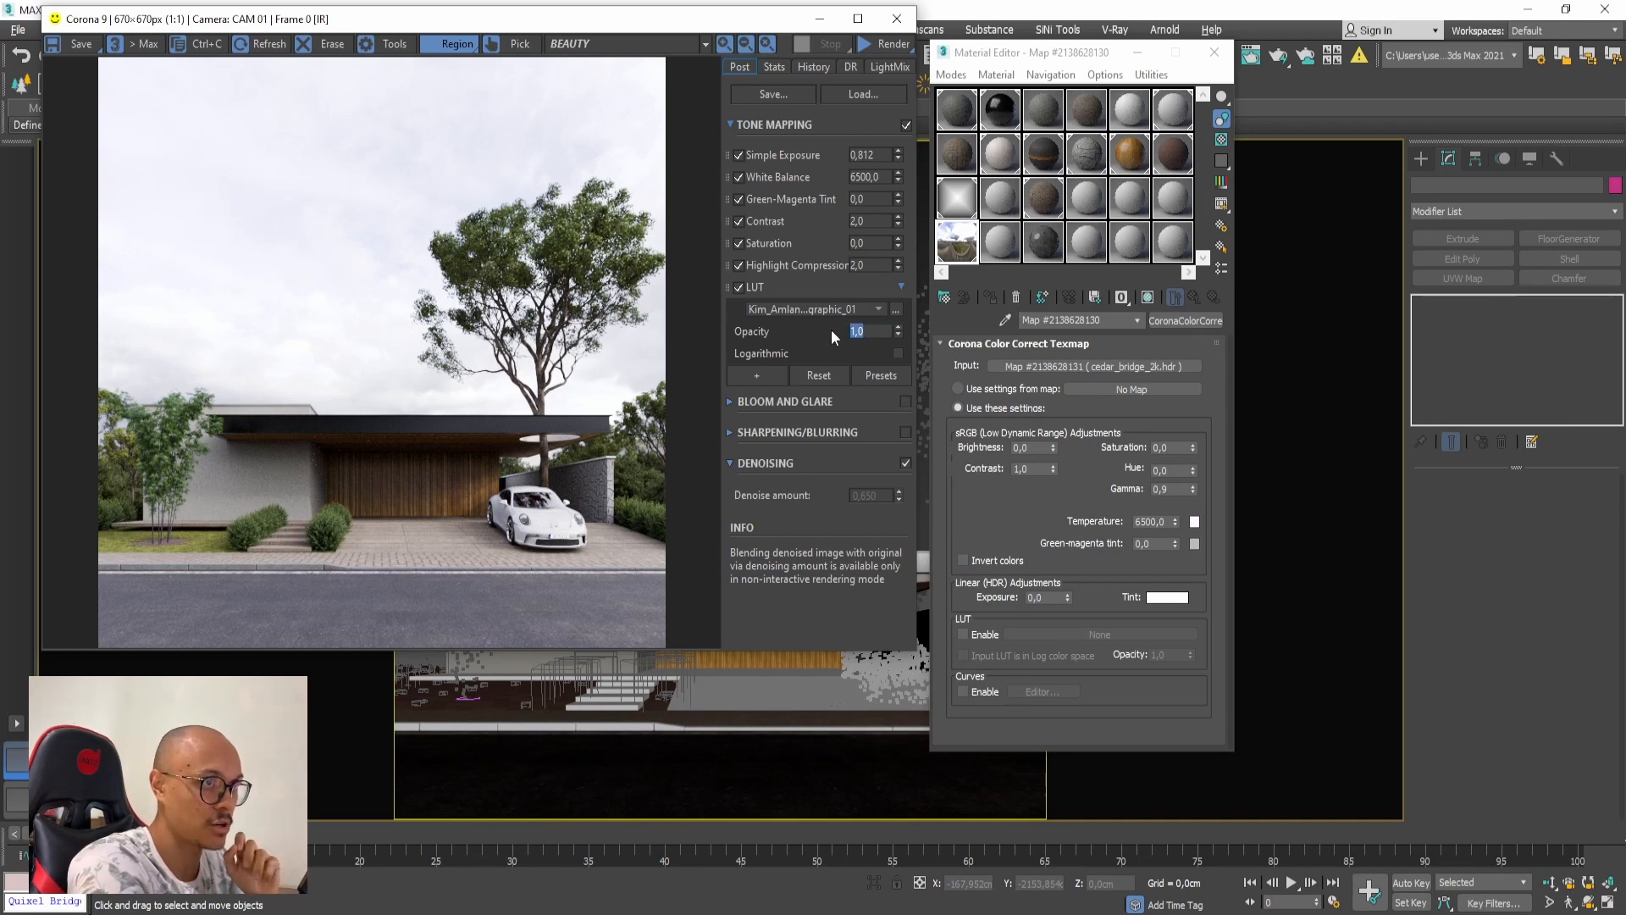
{"action": "type", "text": "0,4"}
{"action": "key", "text": "Return"}
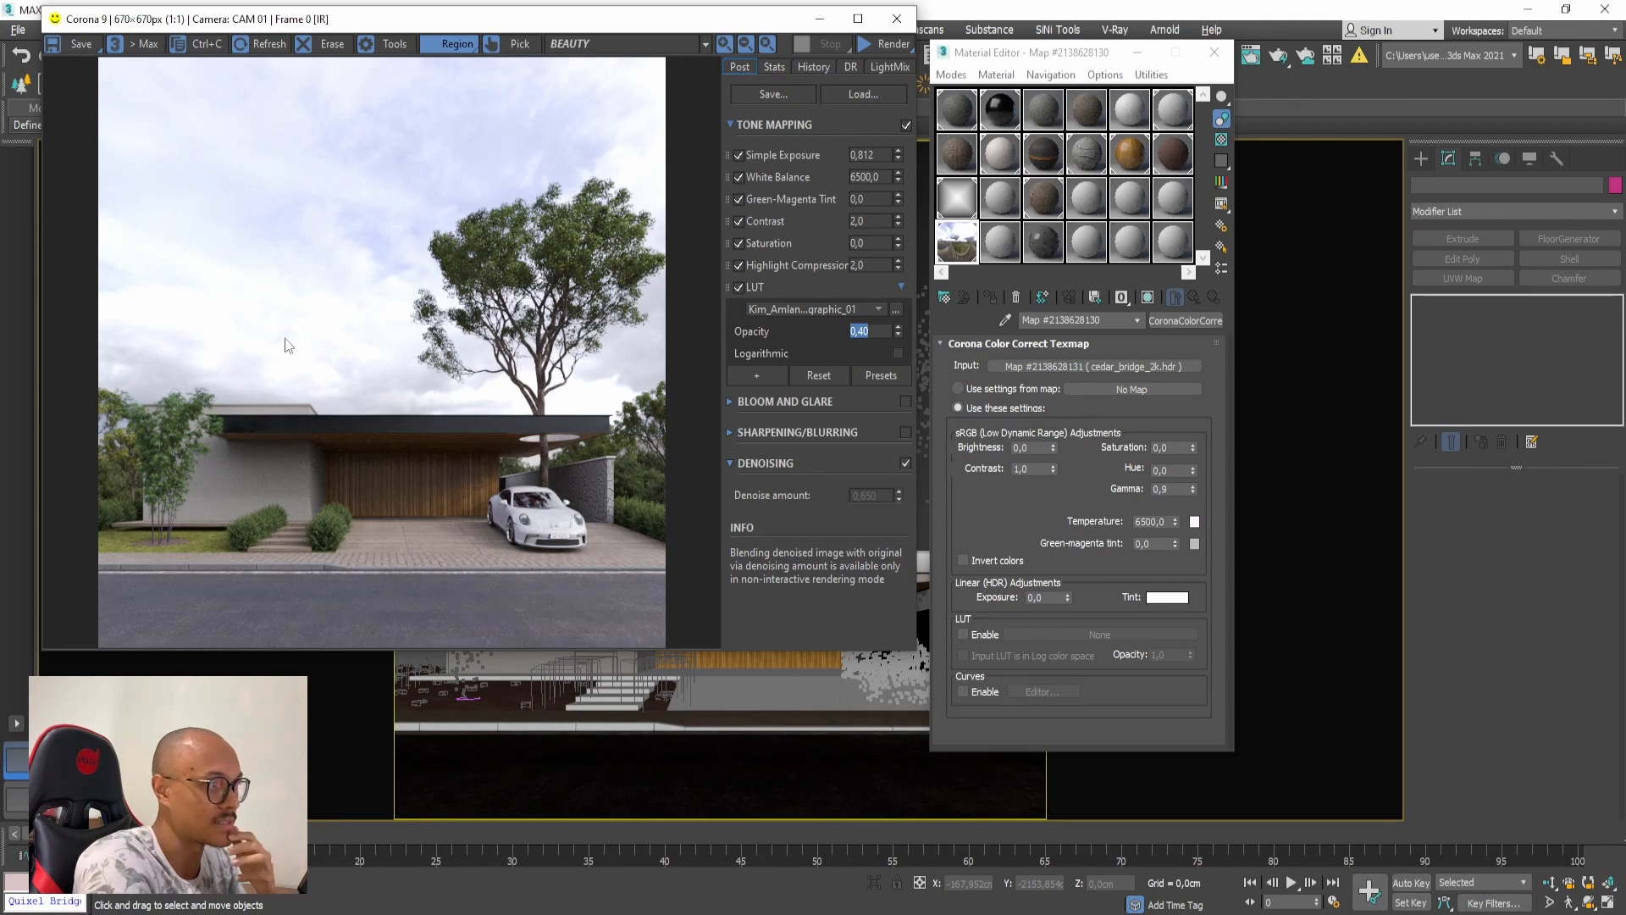
Step: Set the tone mapping white balance to 7000
{"action": "double_click", "coordinate": [887, 176]}
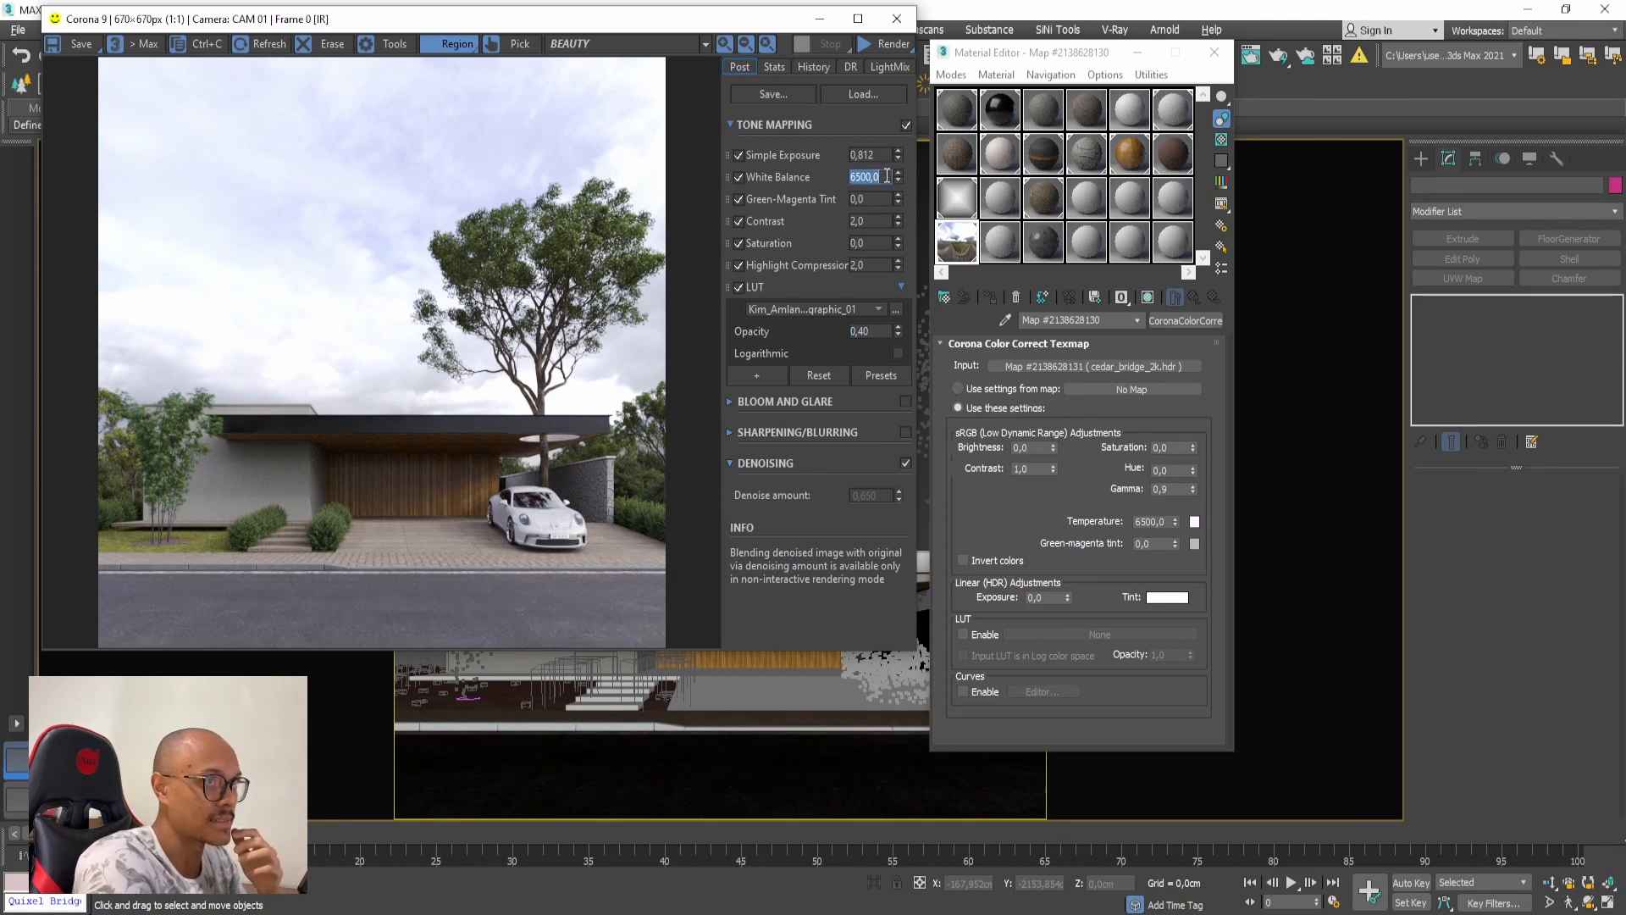
{"action": "type", "text": "7"}
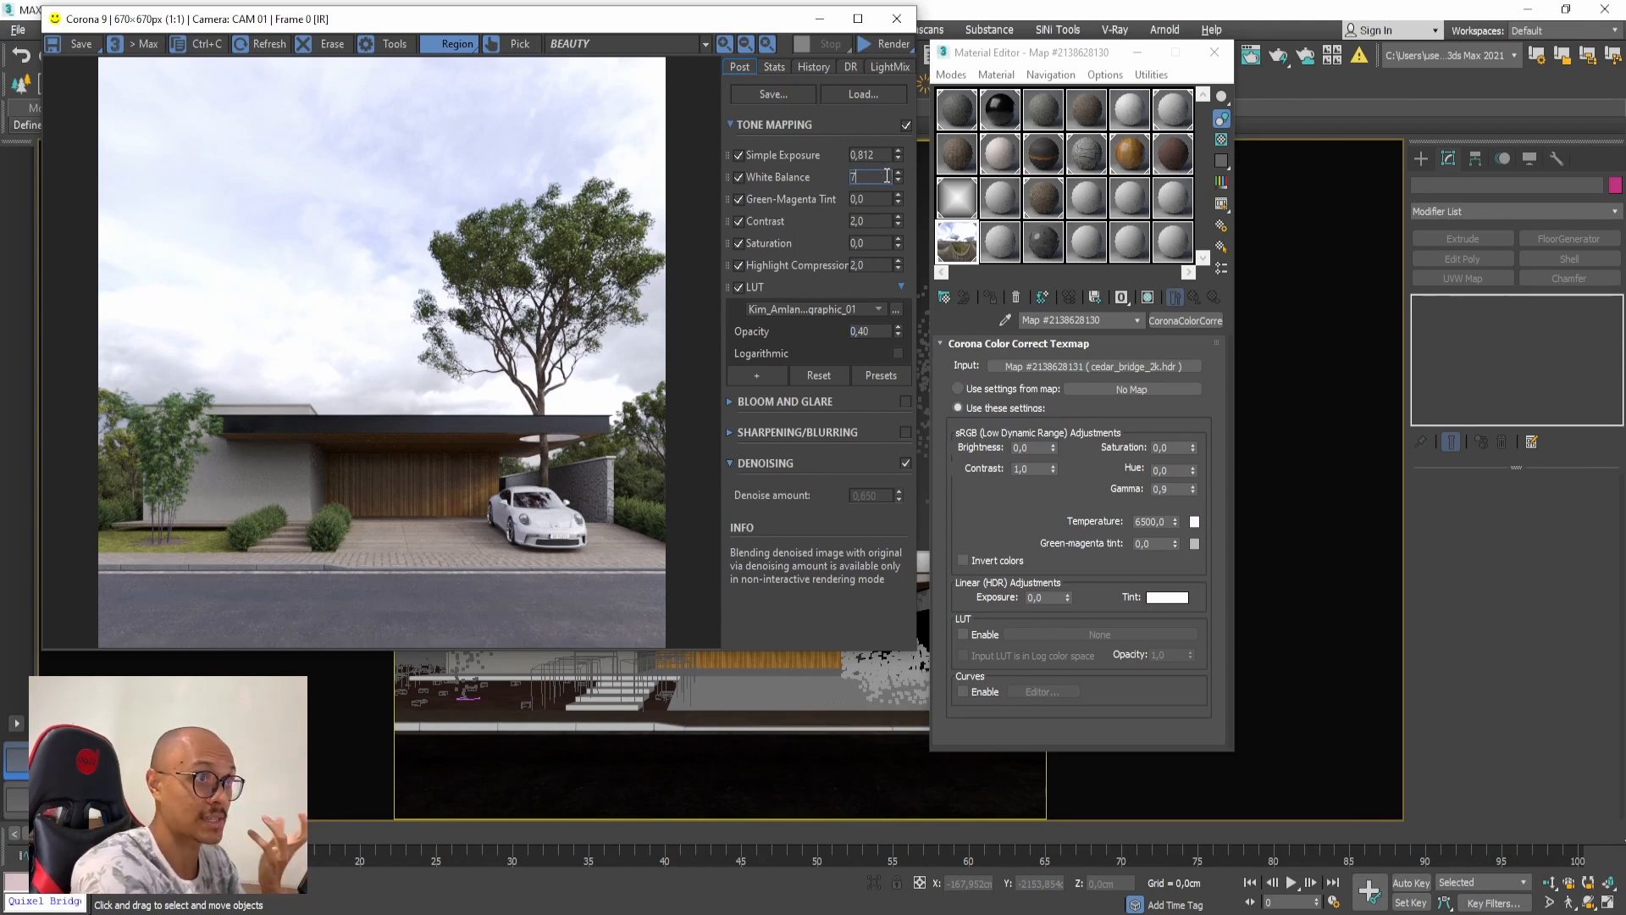
{"action": "type", "text": "000"}
{"action": "key", "text": "Return"}
{"action": "left_click", "coordinate": [887, 176]}
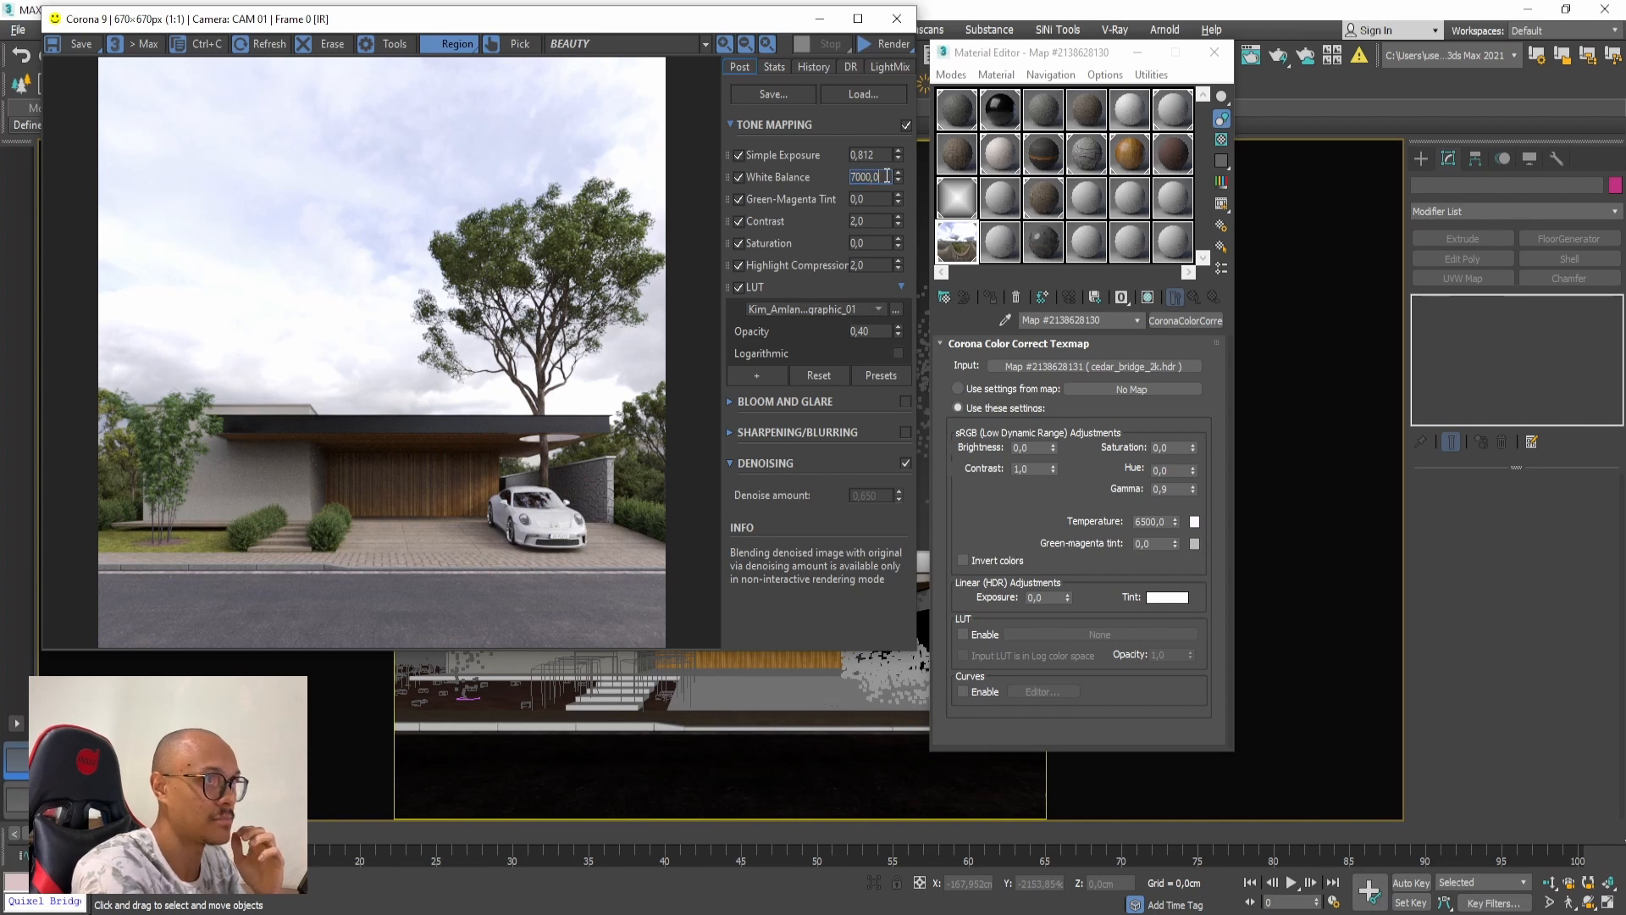
Step: Try a green-magenta tint of 0,03 in the render's tone mapping
{"action": "left_click", "coordinate": [856, 199]}
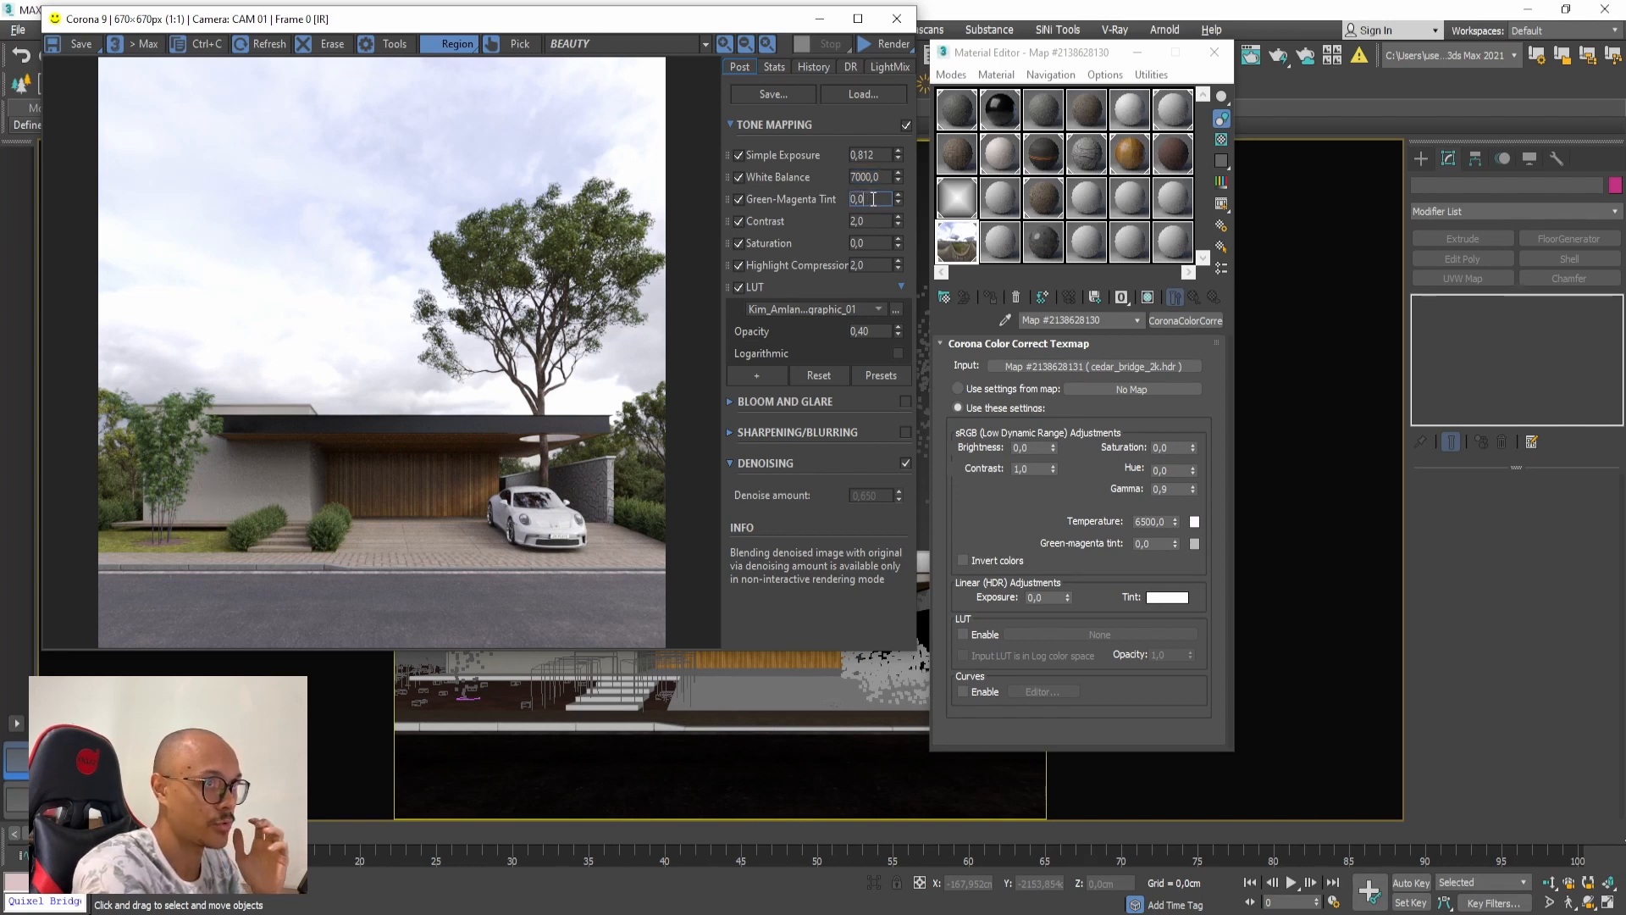
{"action": "type", "text": "30"}
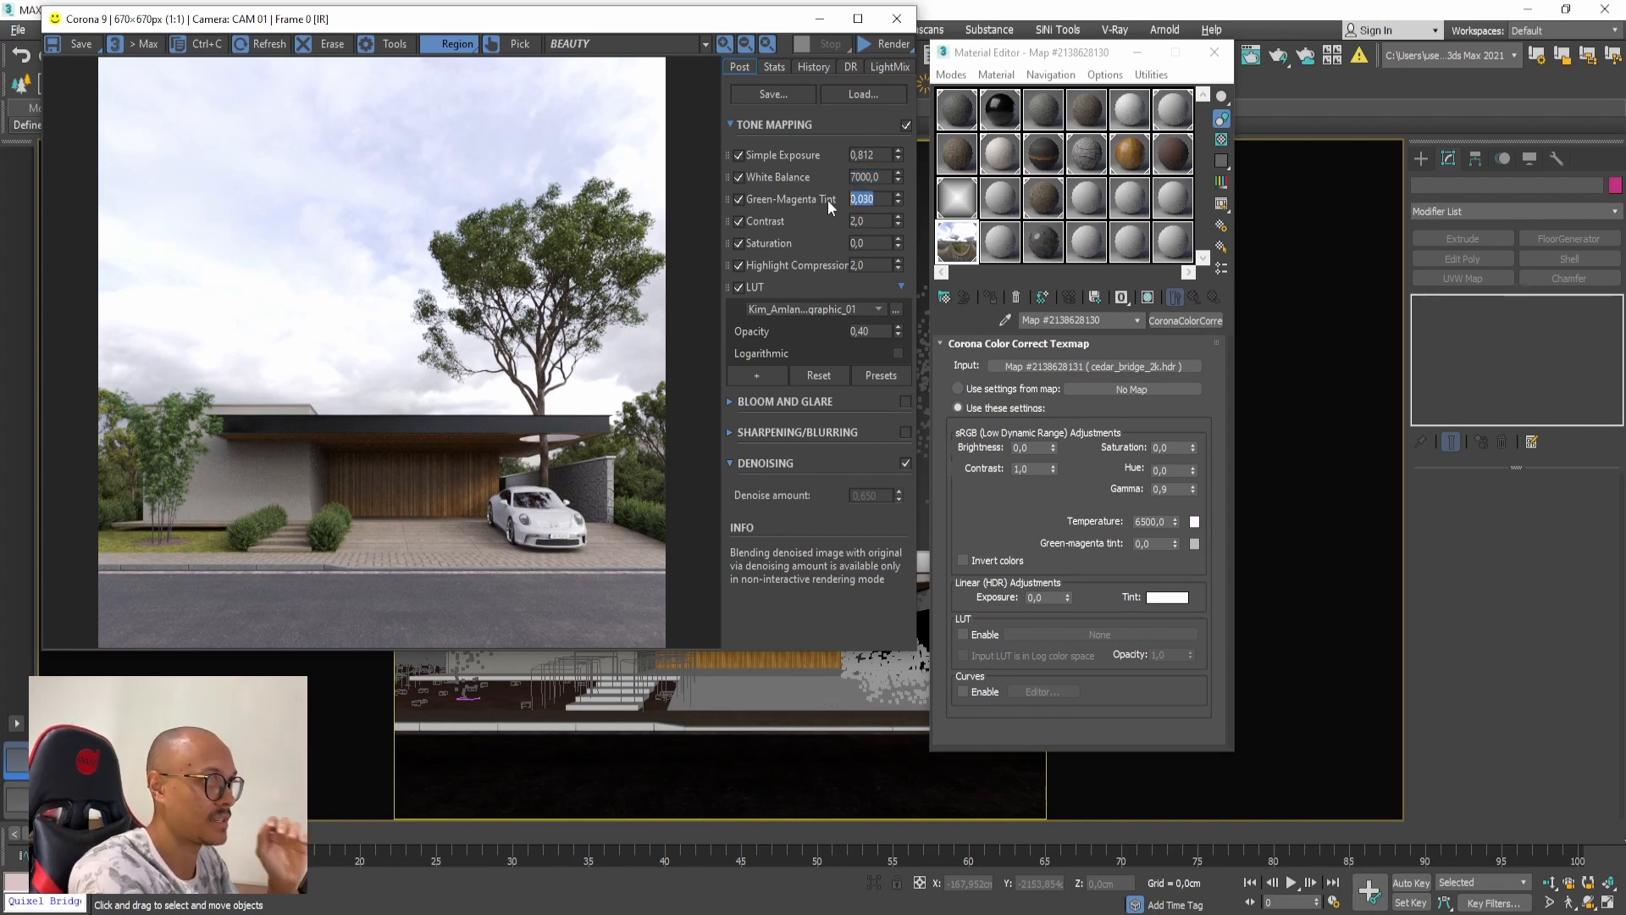
{"action": "key", "text": "Return"}
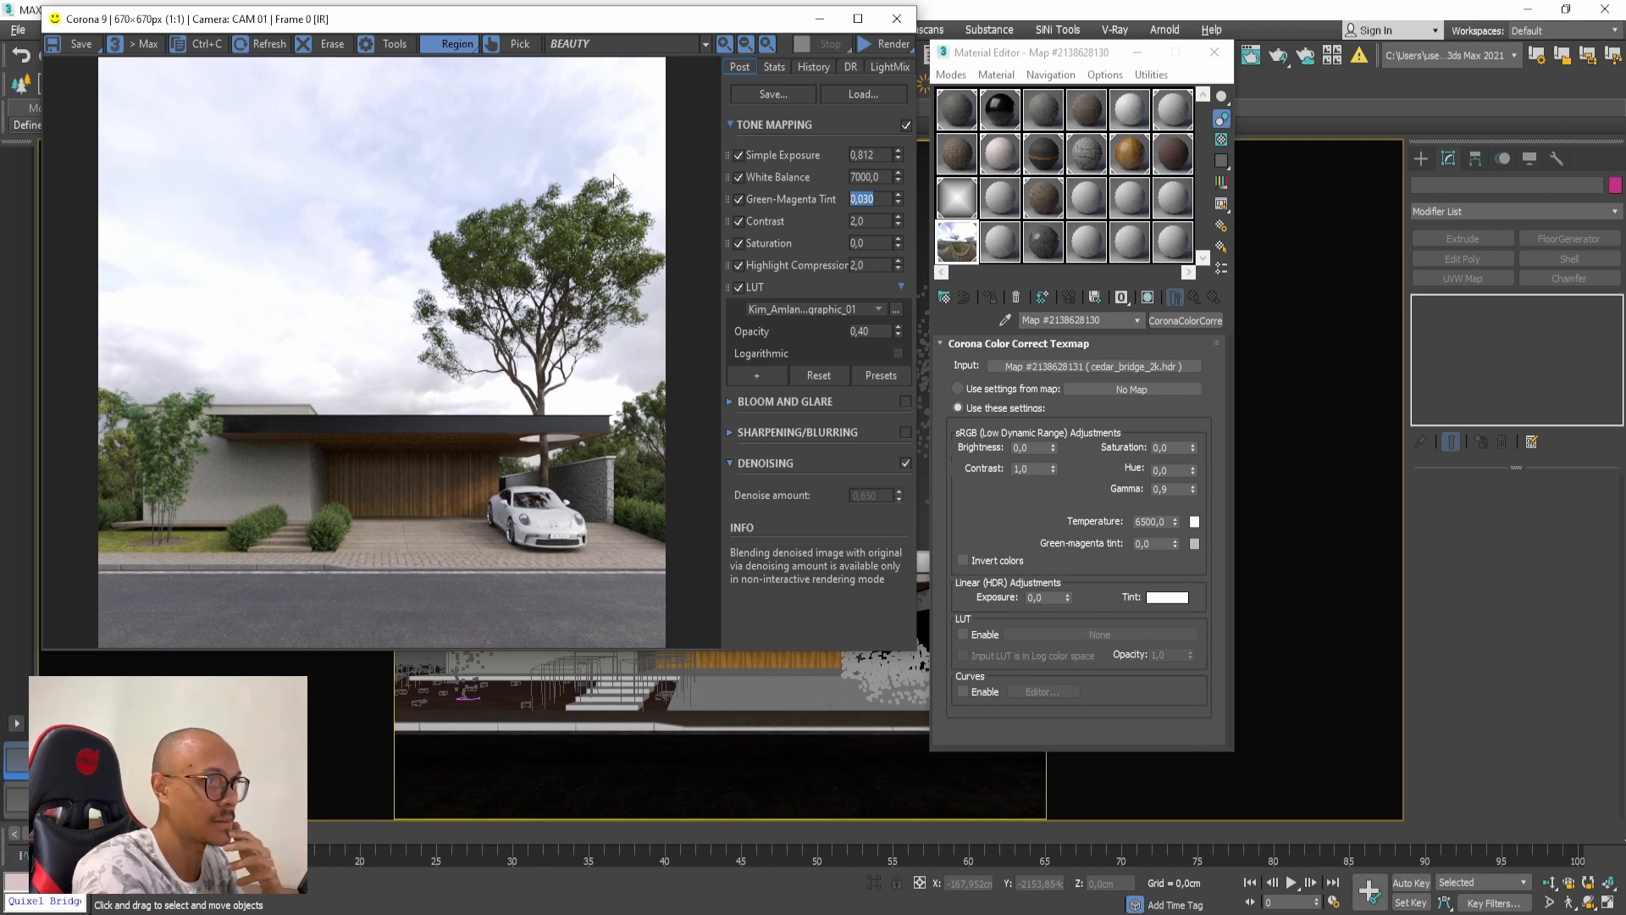
Step: Set the tone mapping saturation to -0,03
{"action": "double_click", "coordinate": [877, 243]}
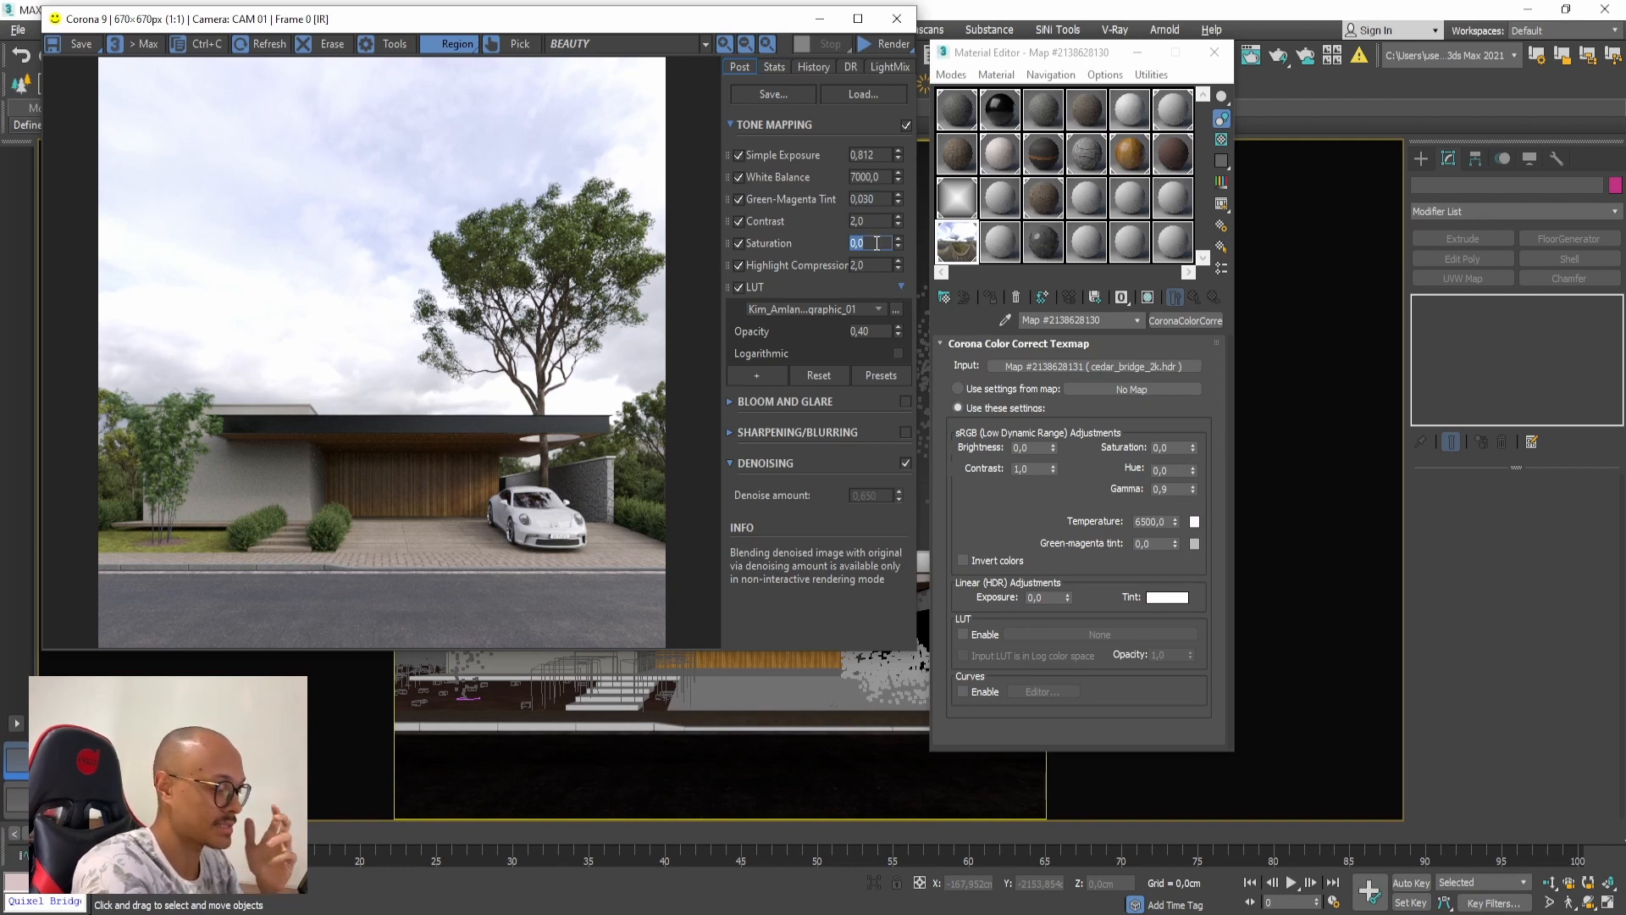
{"action": "type", "text": "-0,"}
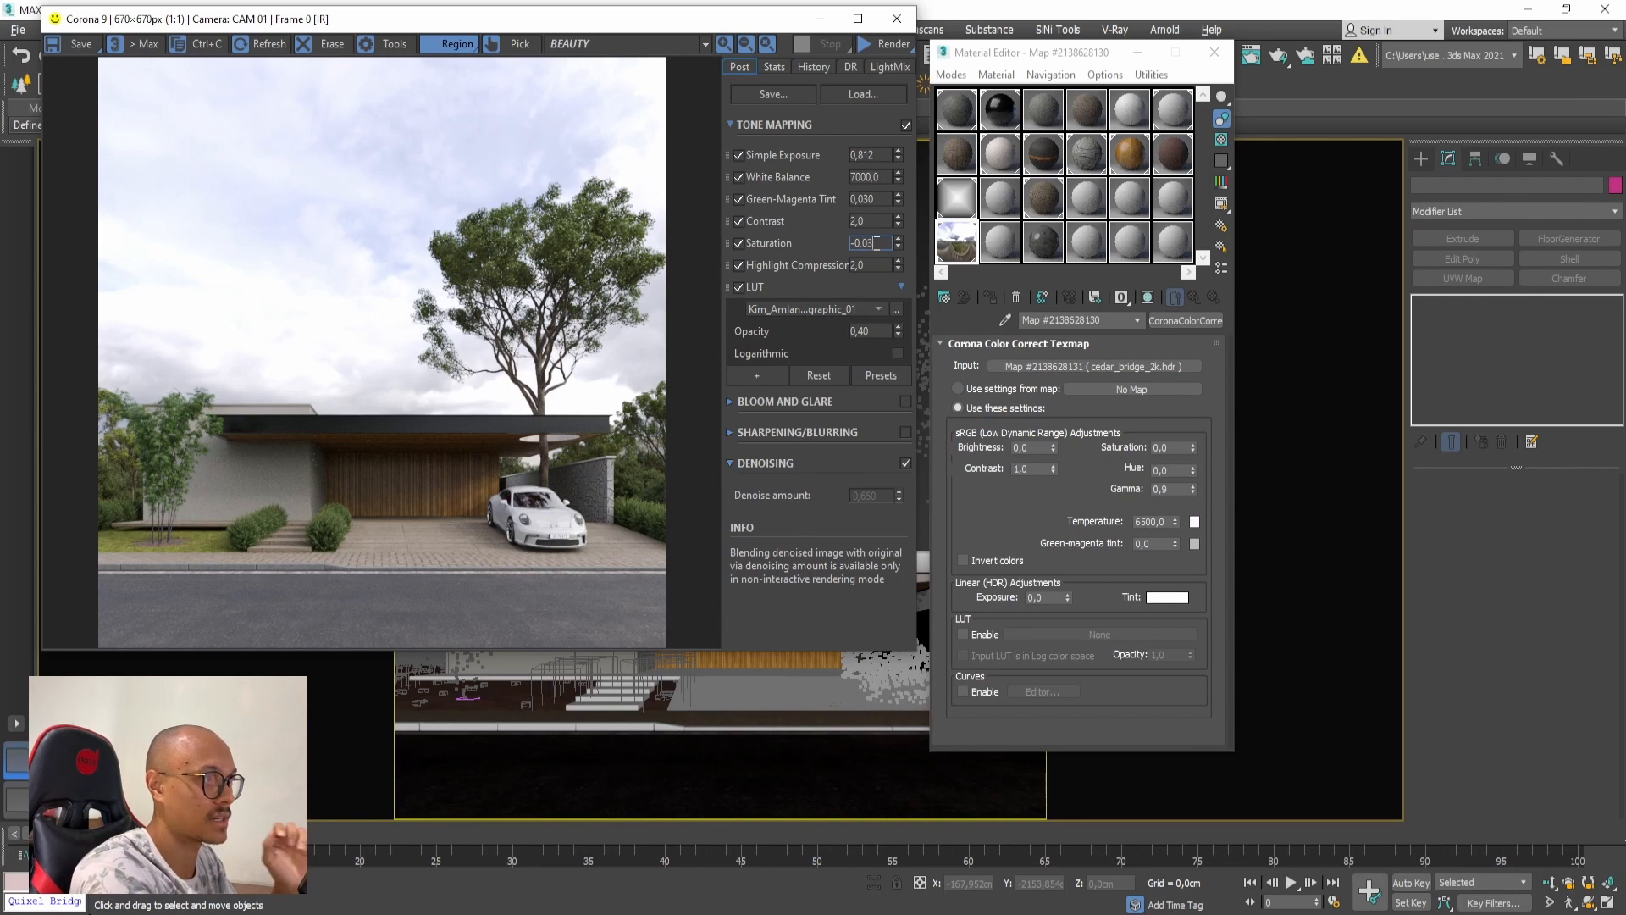
{"action": "type", "text": "03"}
{"action": "key", "text": "Return"}
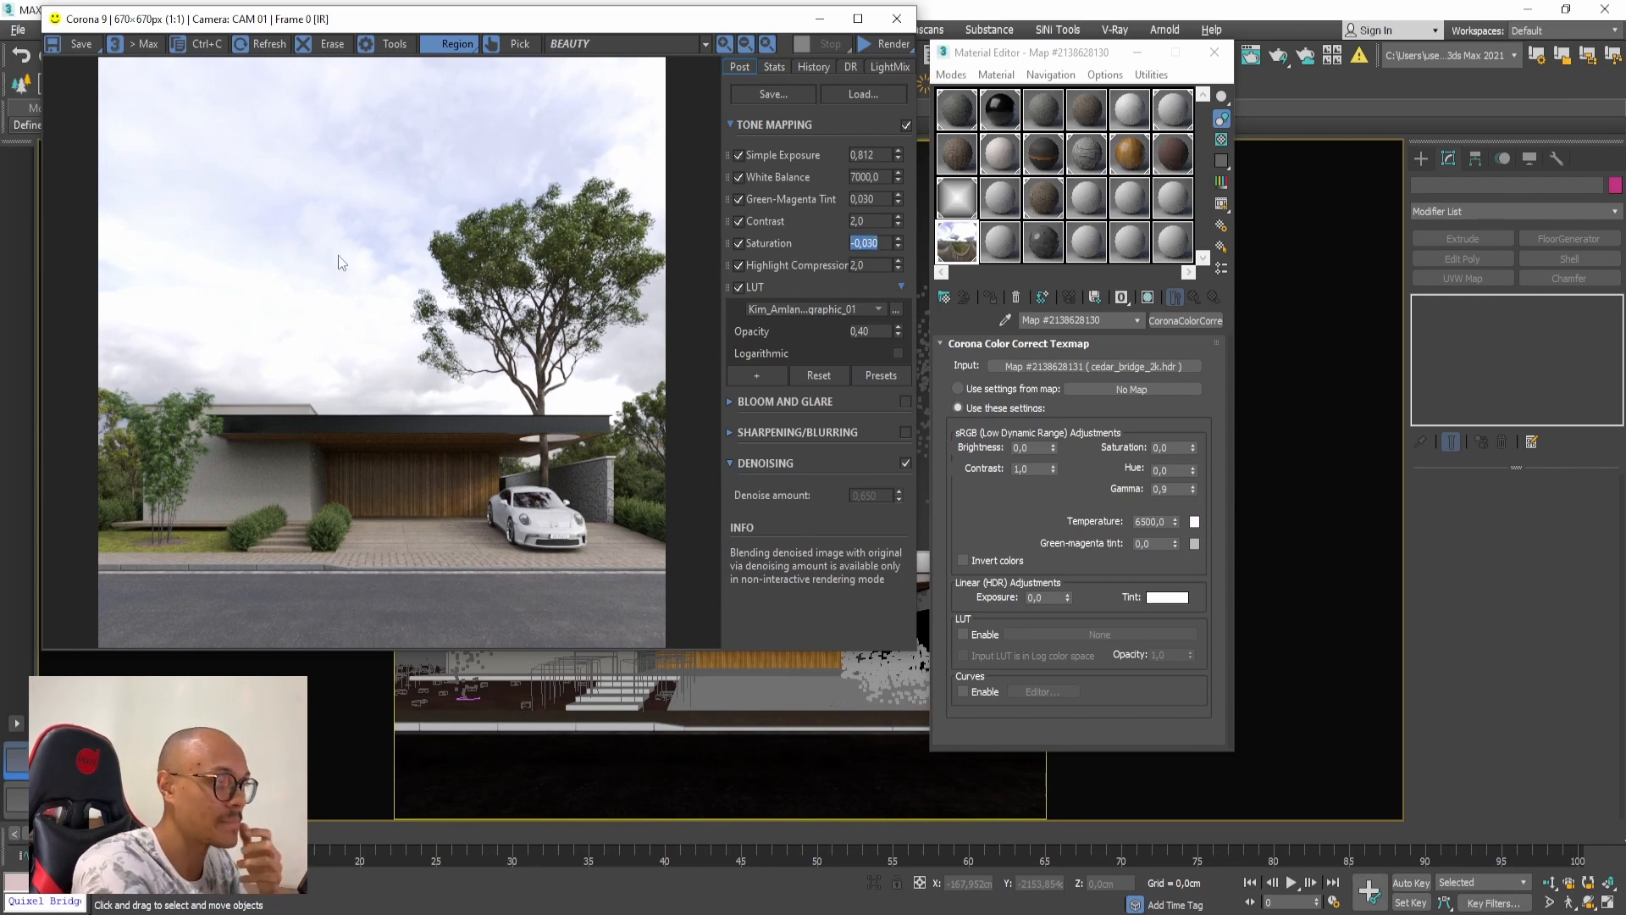
Step: Set the tone mapping green-magenta tint to 0,02
{"action": "left_click", "coordinate": [873, 199]}
{"action": "key", "text": "BackSpace"}
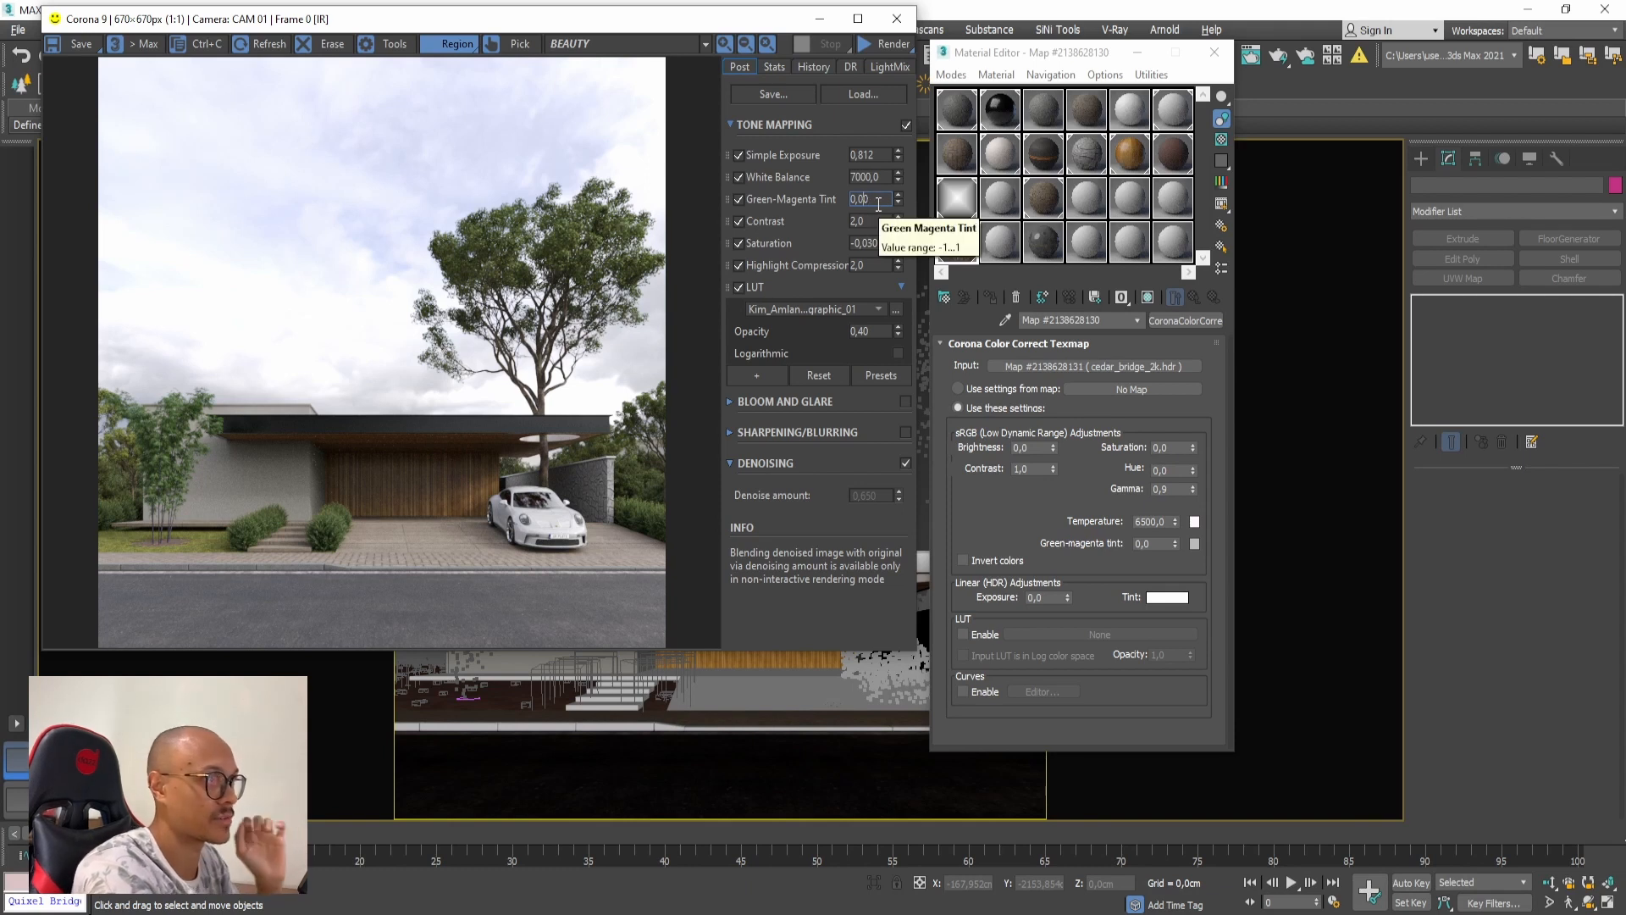
{"action": "type", "text": "2"}
{"action": "key", "text": "Return"}
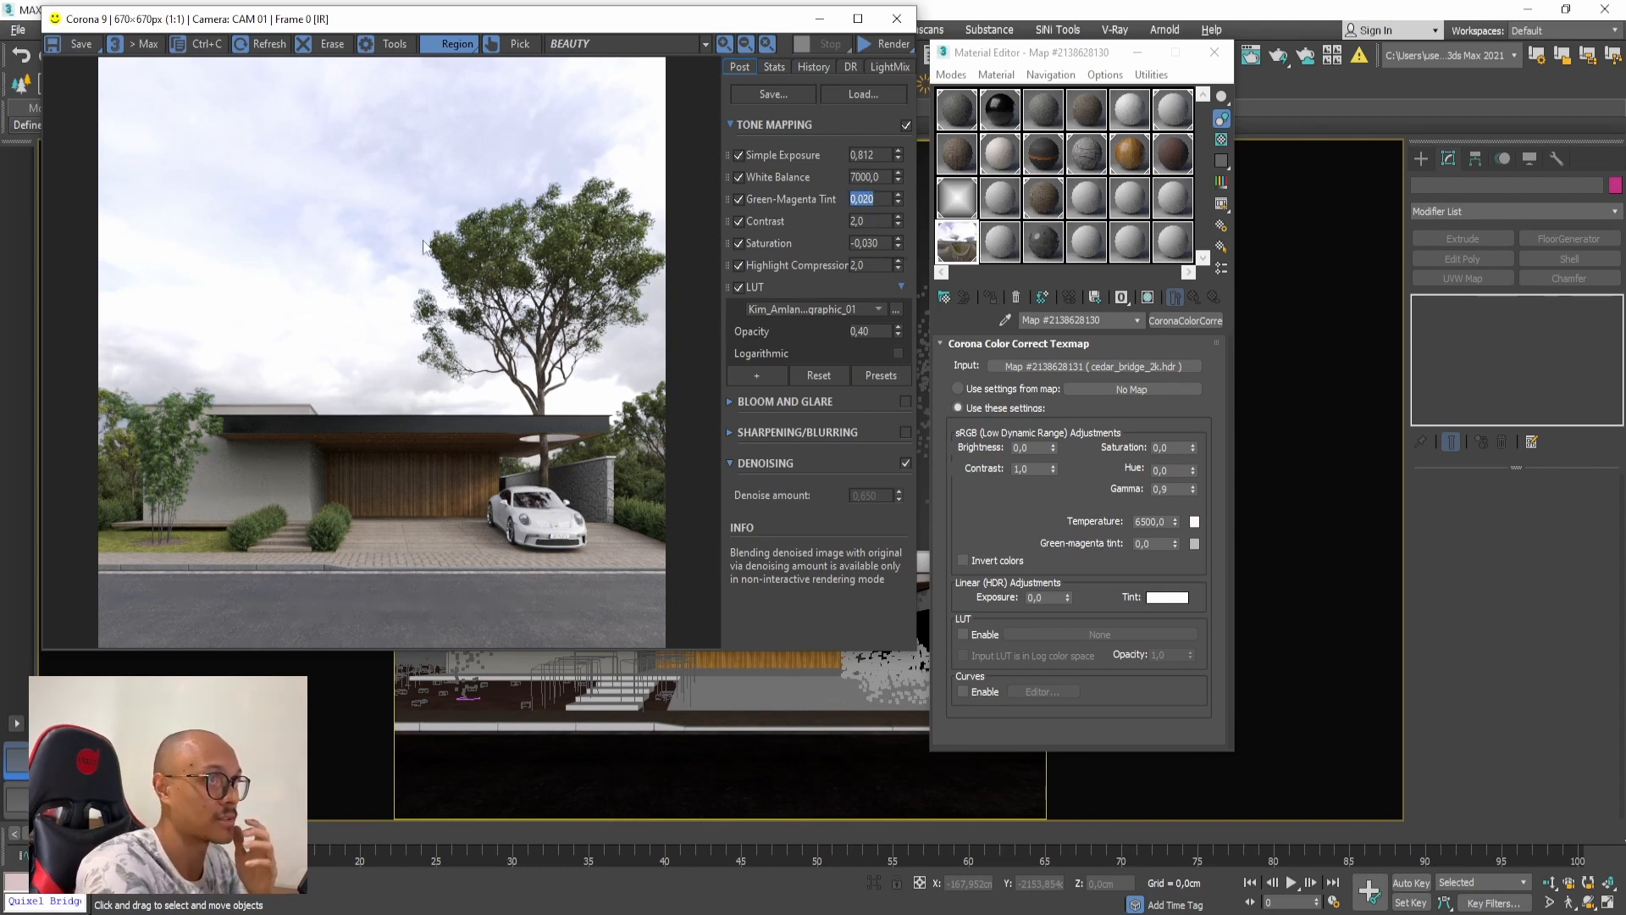
{"action": "left_click", "coordinate": [878, 198]}
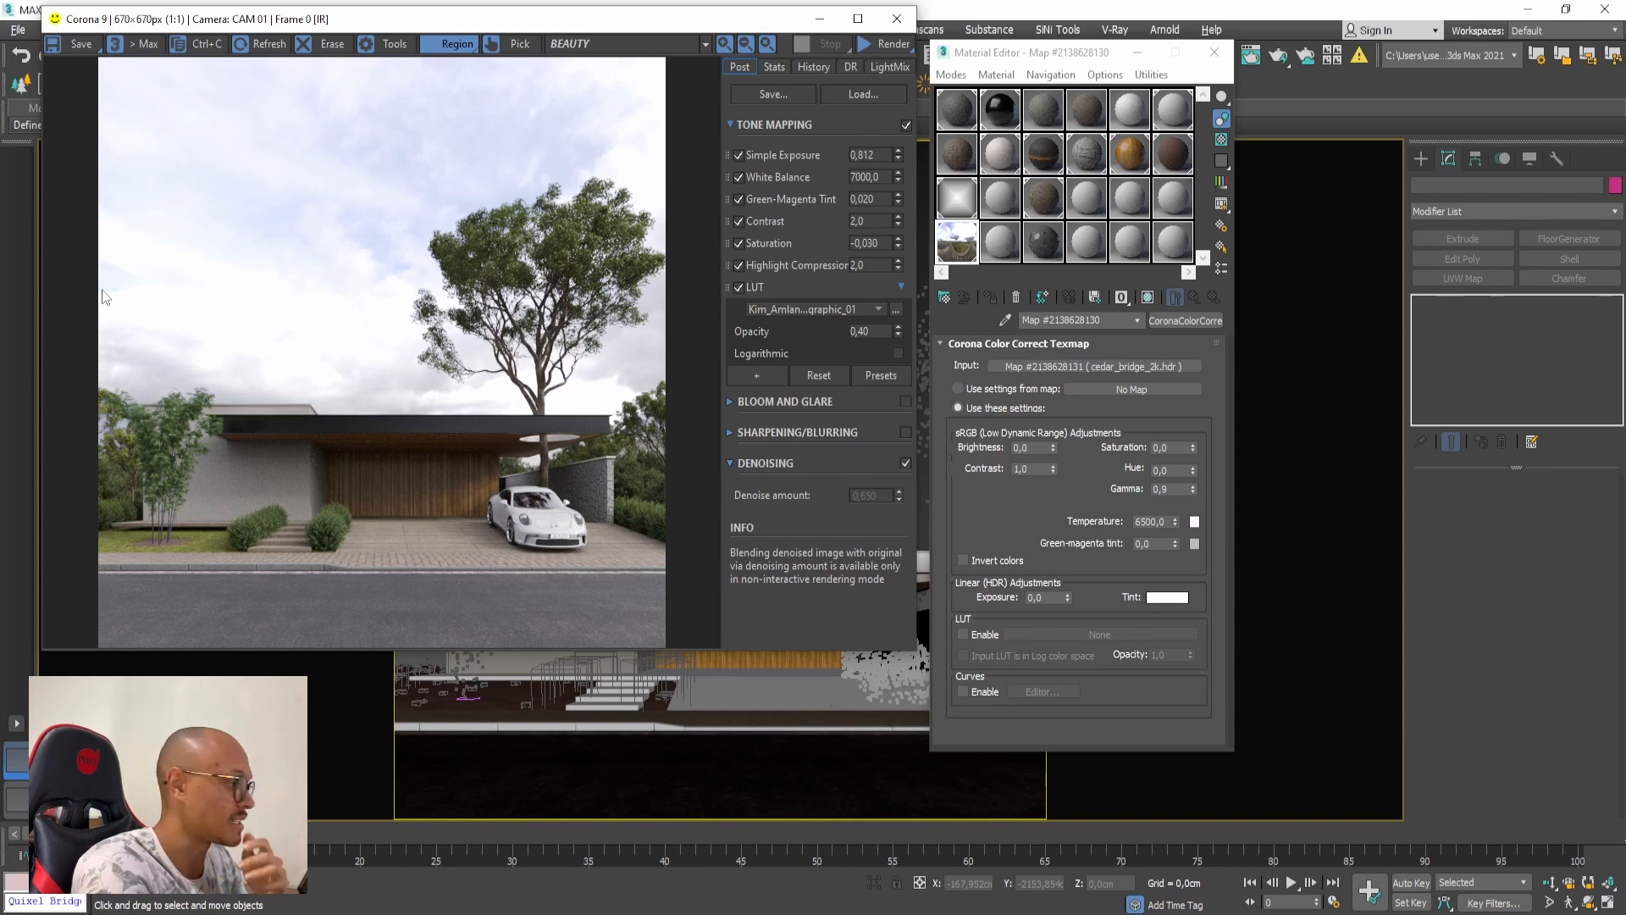
Step: Switch to the reference photo, compare its sky with the render's, and return to the render
{"action": "key", "text": "alt+Tab"}
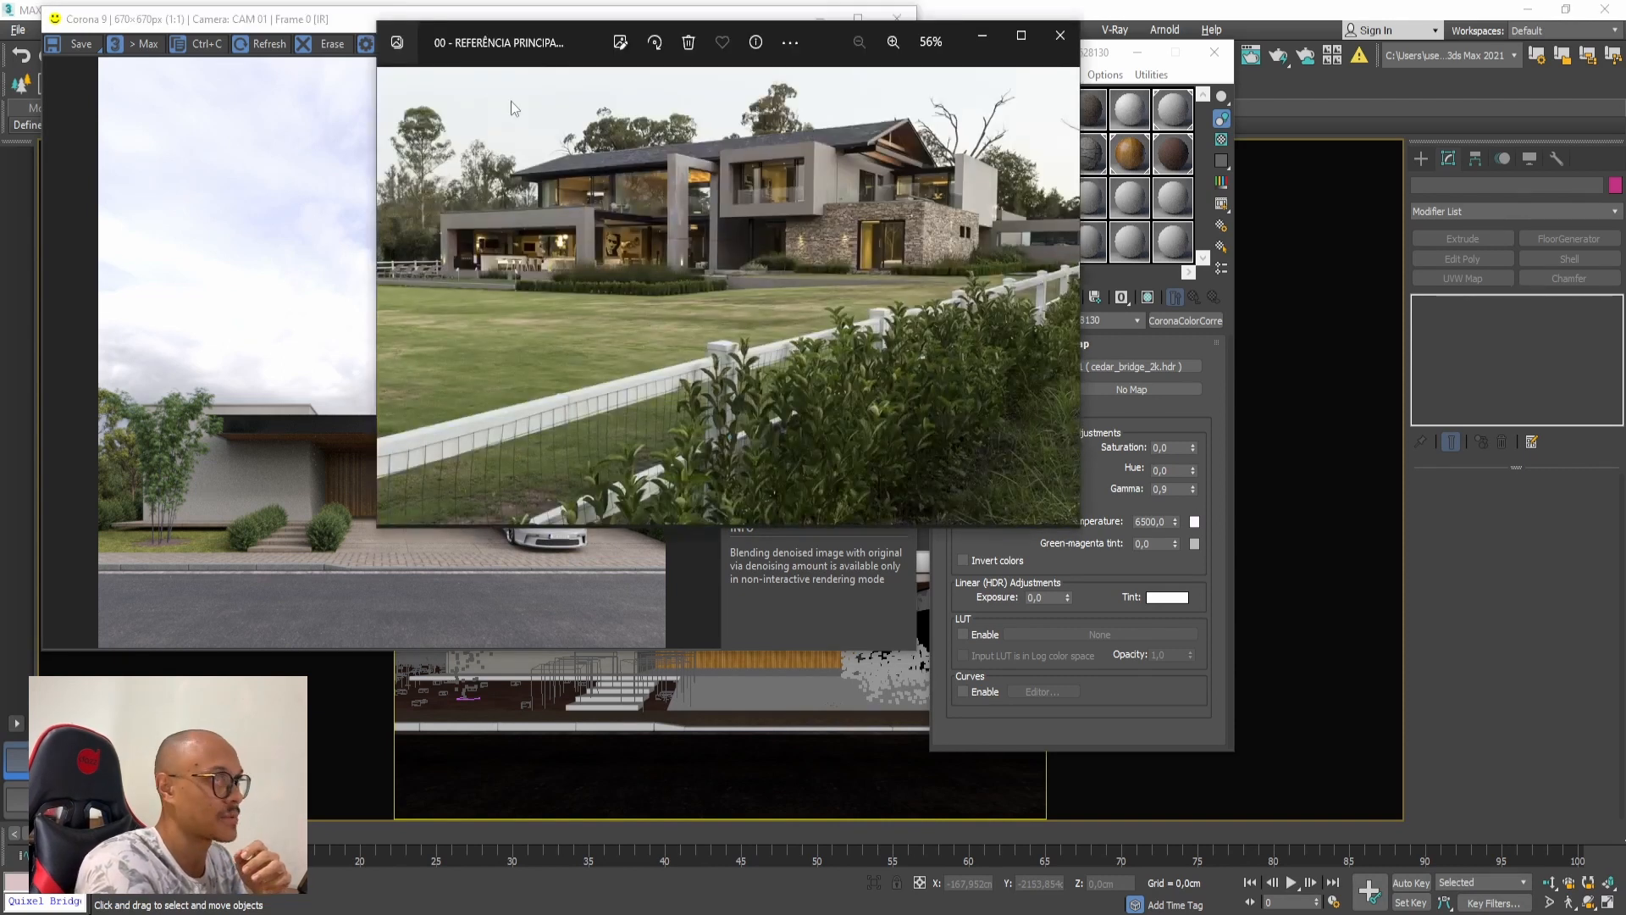
{"action": "left_click_drag", "start_coordinate": [537, 55], "coordinate": [484, 74]}
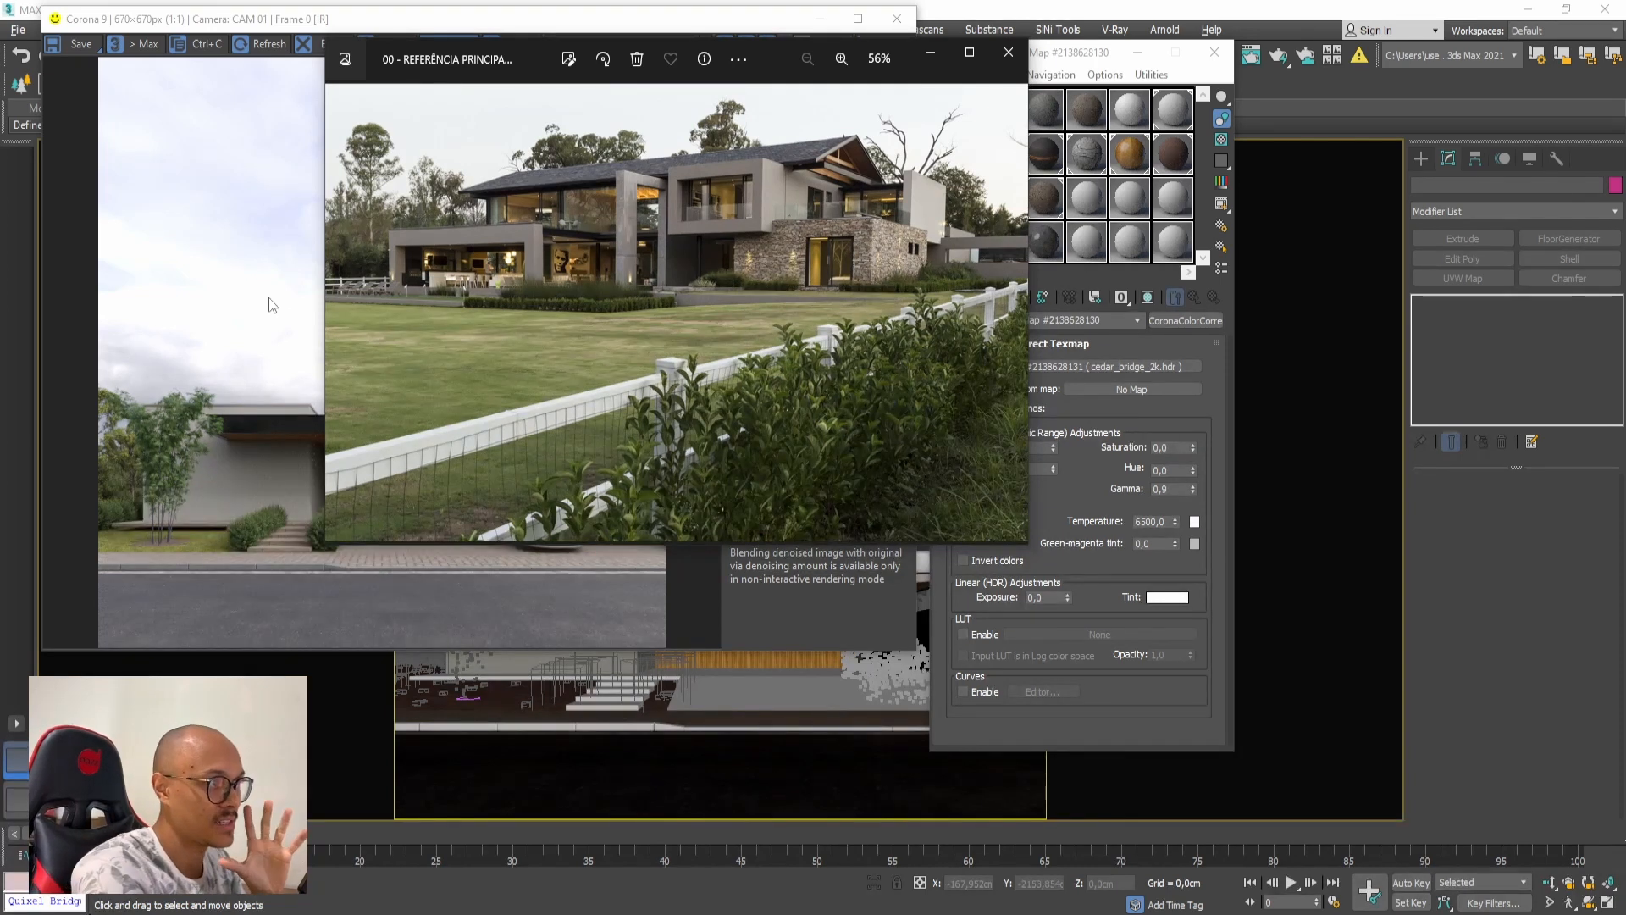
{"action": "left_click", "coordinate": [240, 350]}
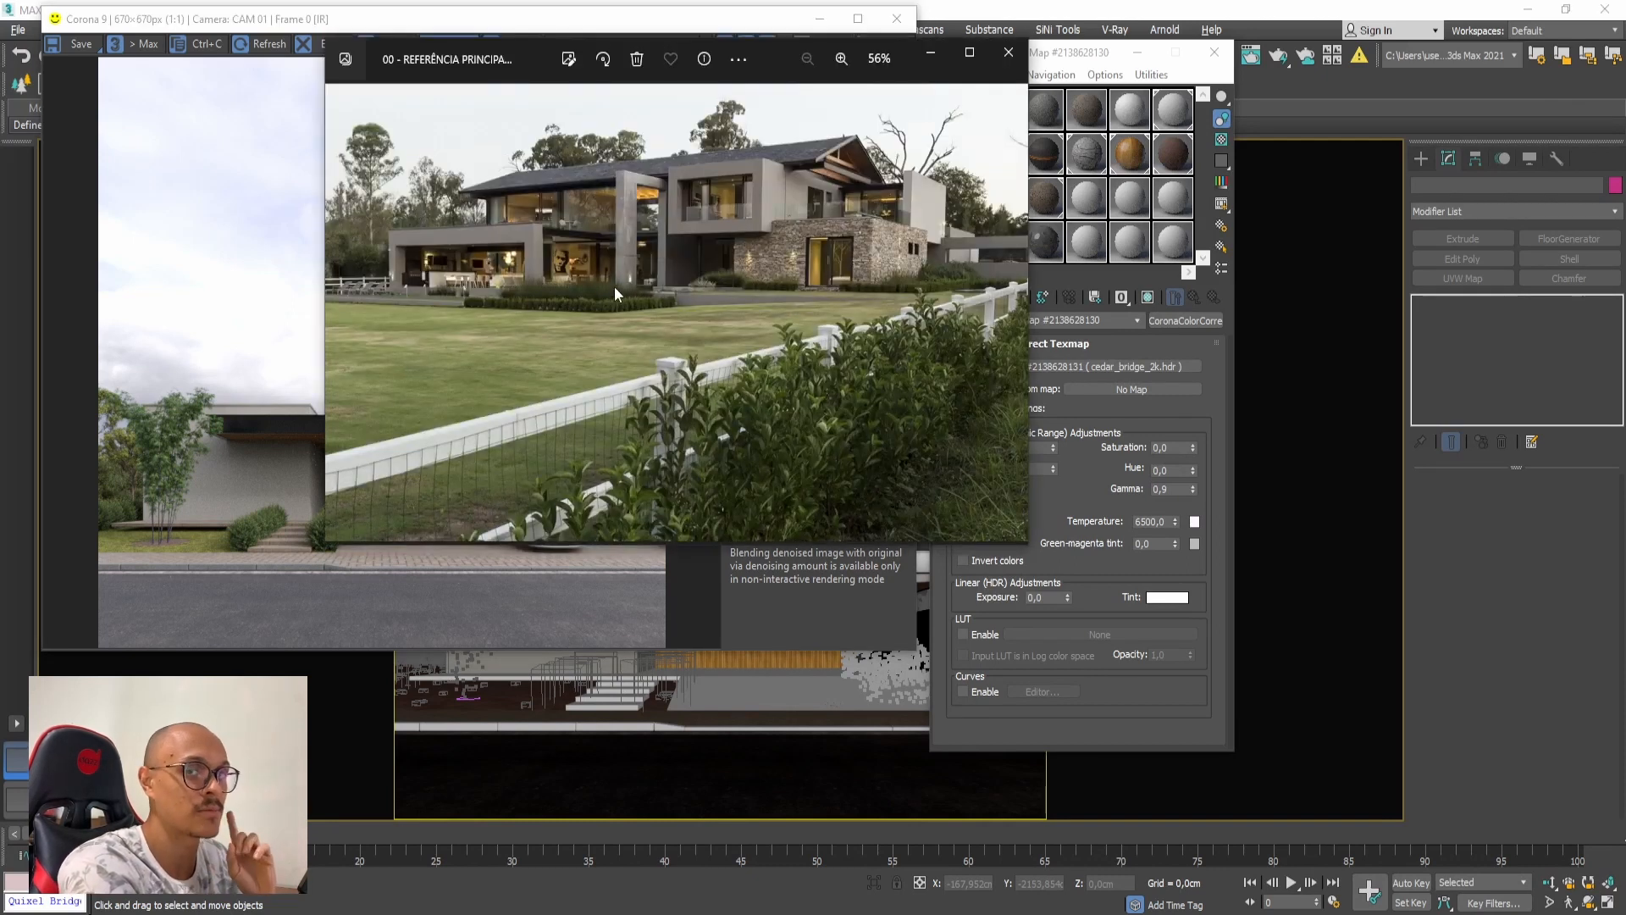
{"action": "left_click", "coordinate": [226, 313]}
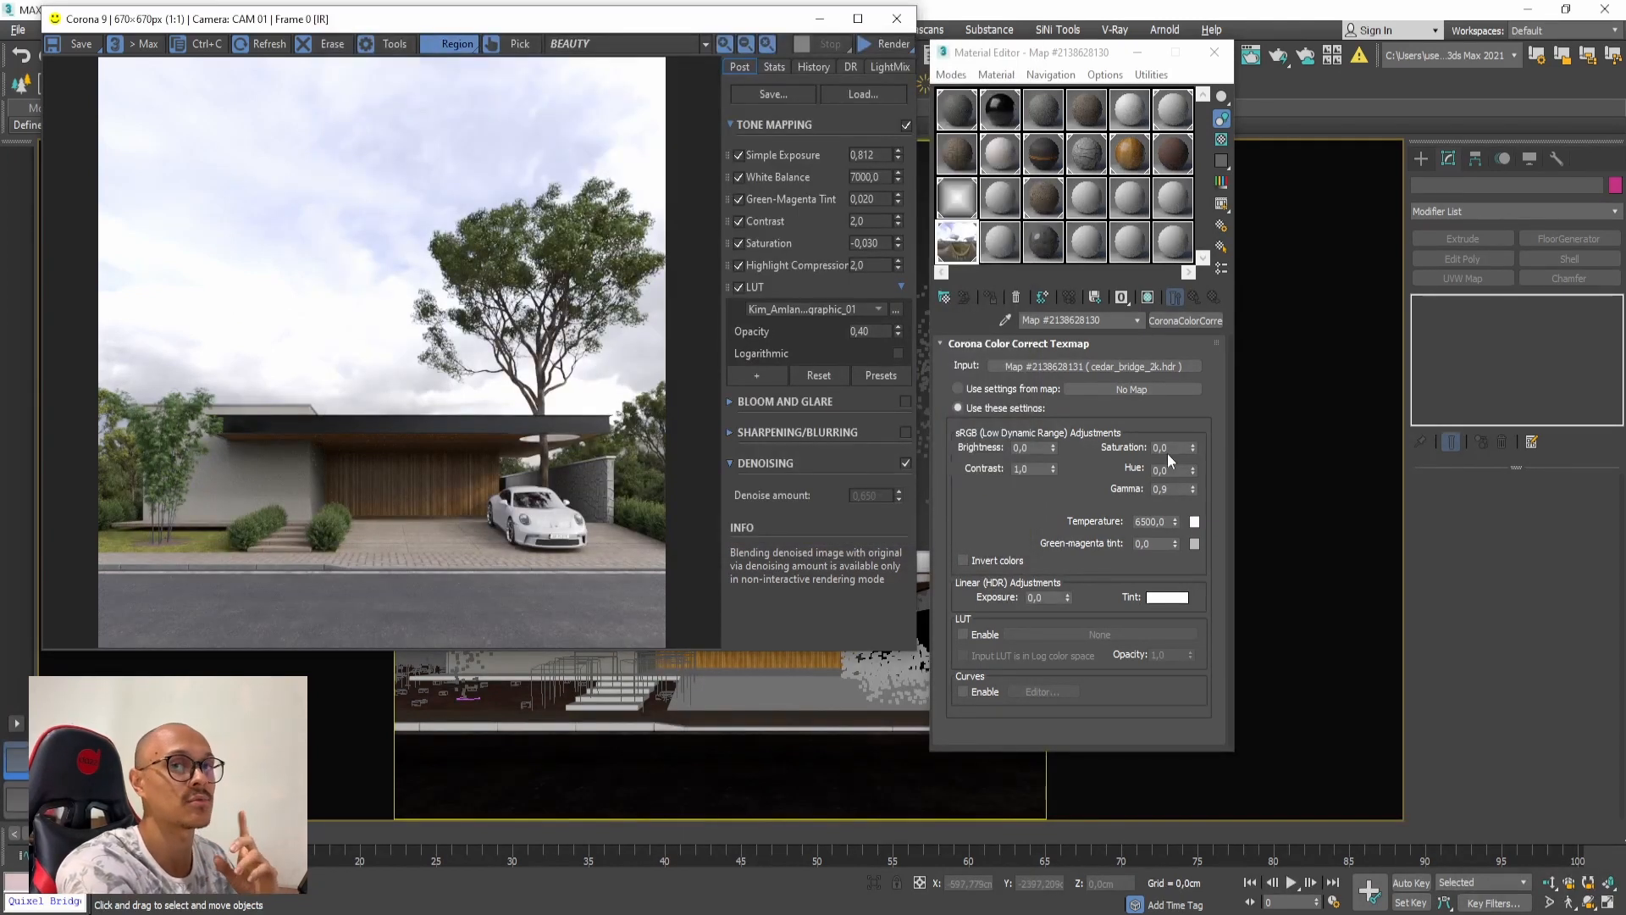
Step: Preview the HDRI environment map enlarged, then set its color correct saturation to -0,3
{"action": "double_click", "coordinate": [972, 242]}
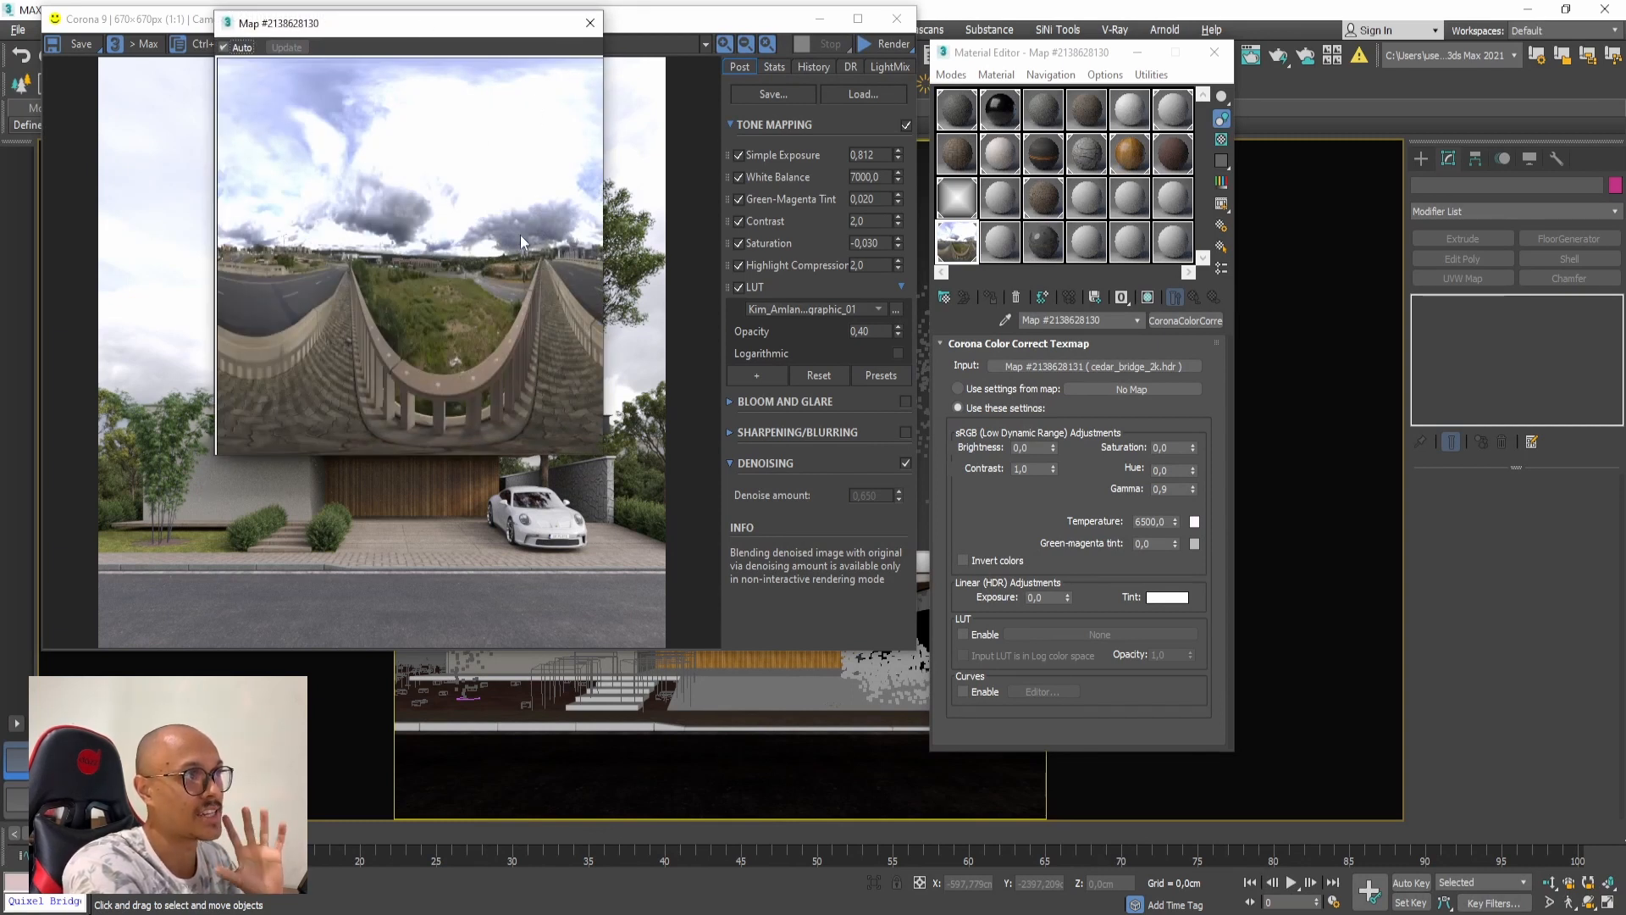
{"action": "left_click", "coordinate": [590, 23]}
{"action": "double_click", "coordinate": [1178, 448]}
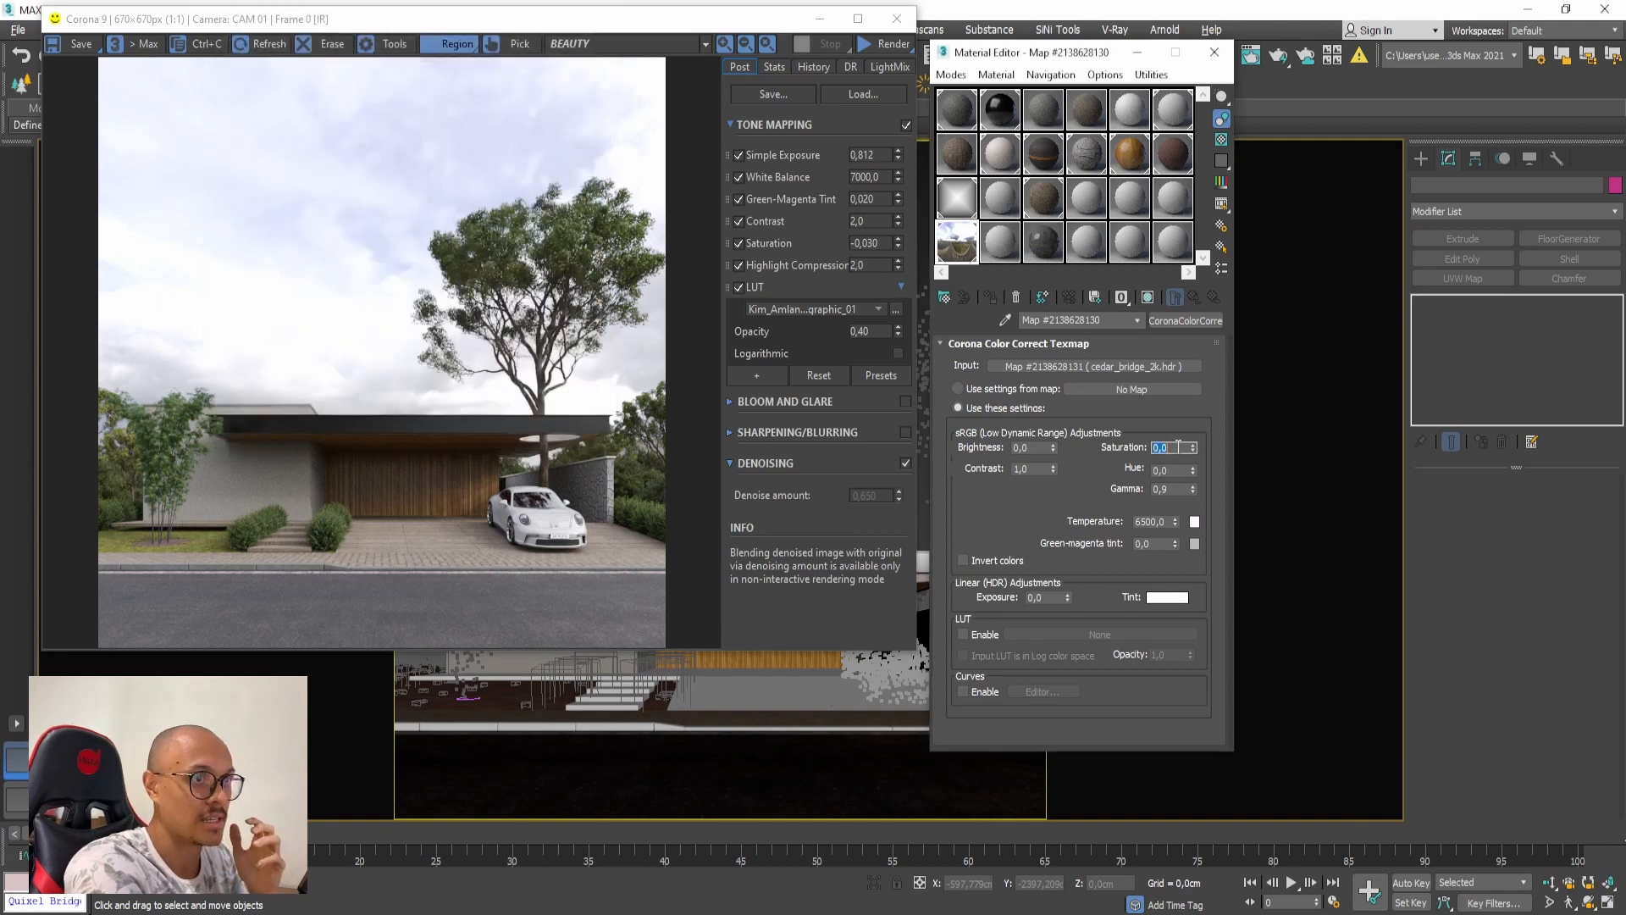
{"action": "type", "text": "-0,3"}
{"action": "key", "text": "Return"}
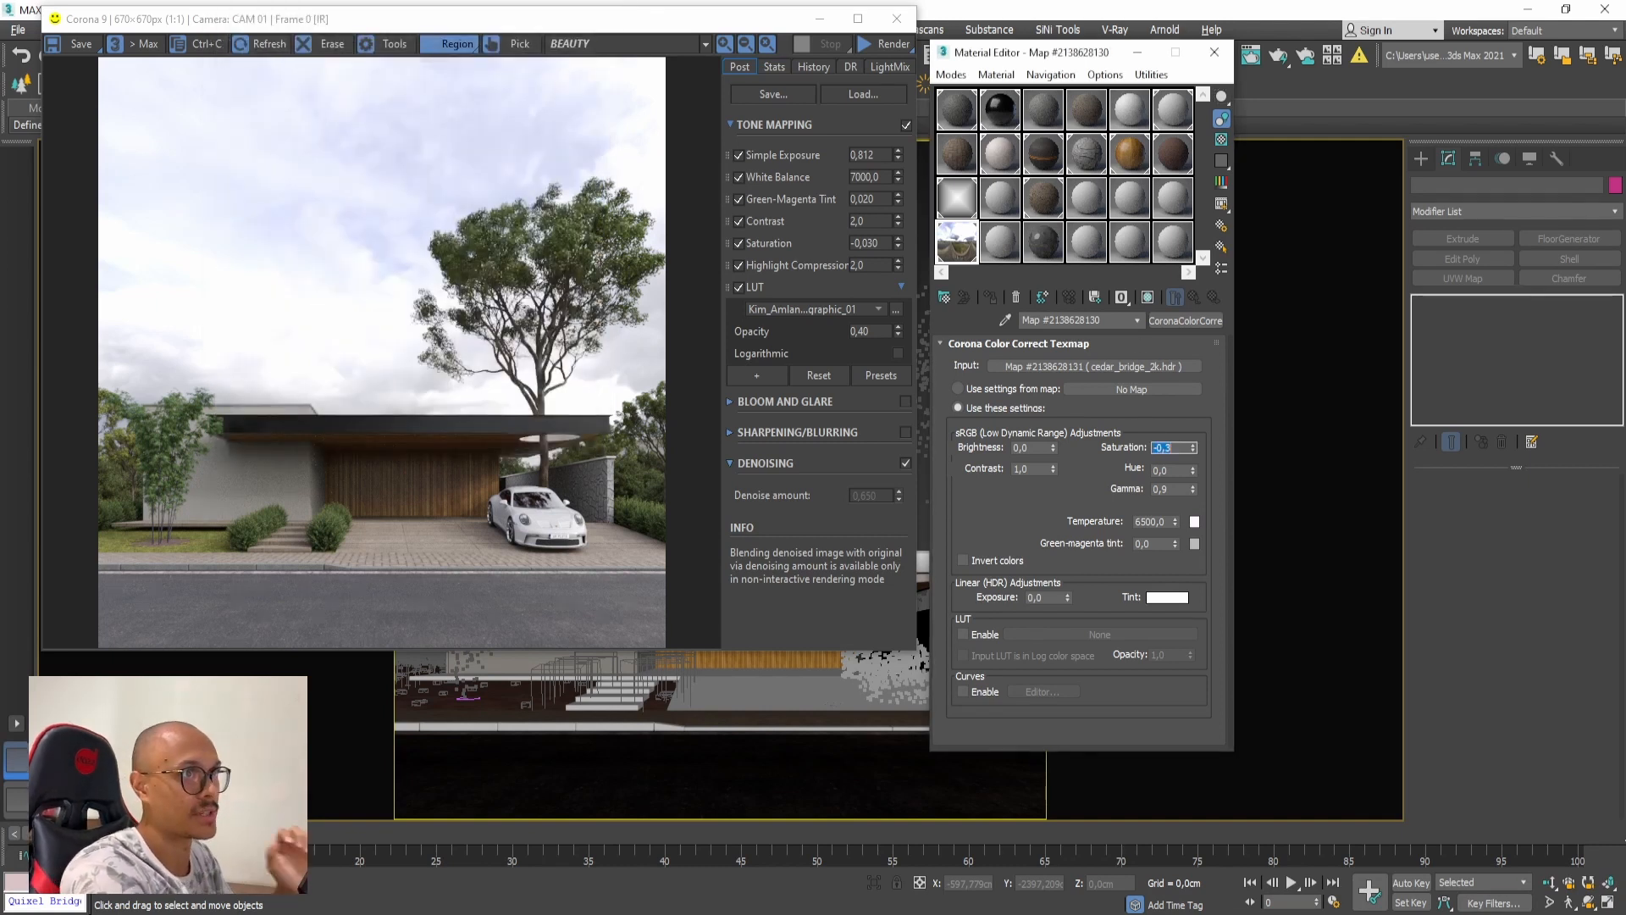
Step: Restart the interactive render to update the image with the desaturated sky
{"action": "left_click", "coordinate": [822, 126]}
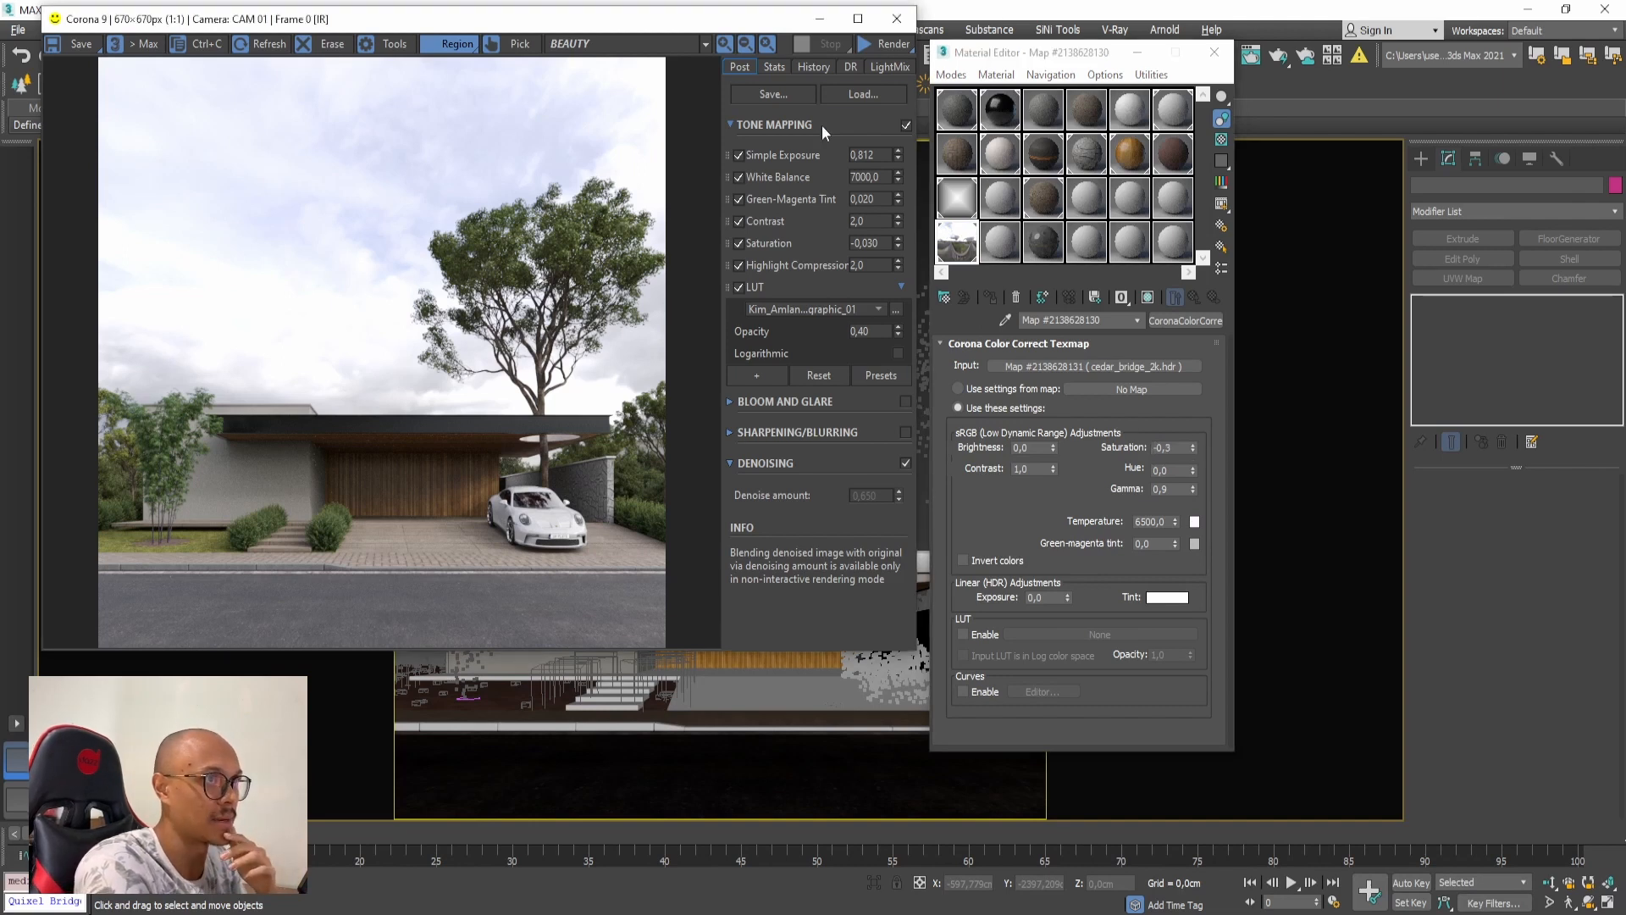
{"action": "left_click", "coordinate": [881, 46]}
{"action": "left_click", "coordinate": [657, 171]}
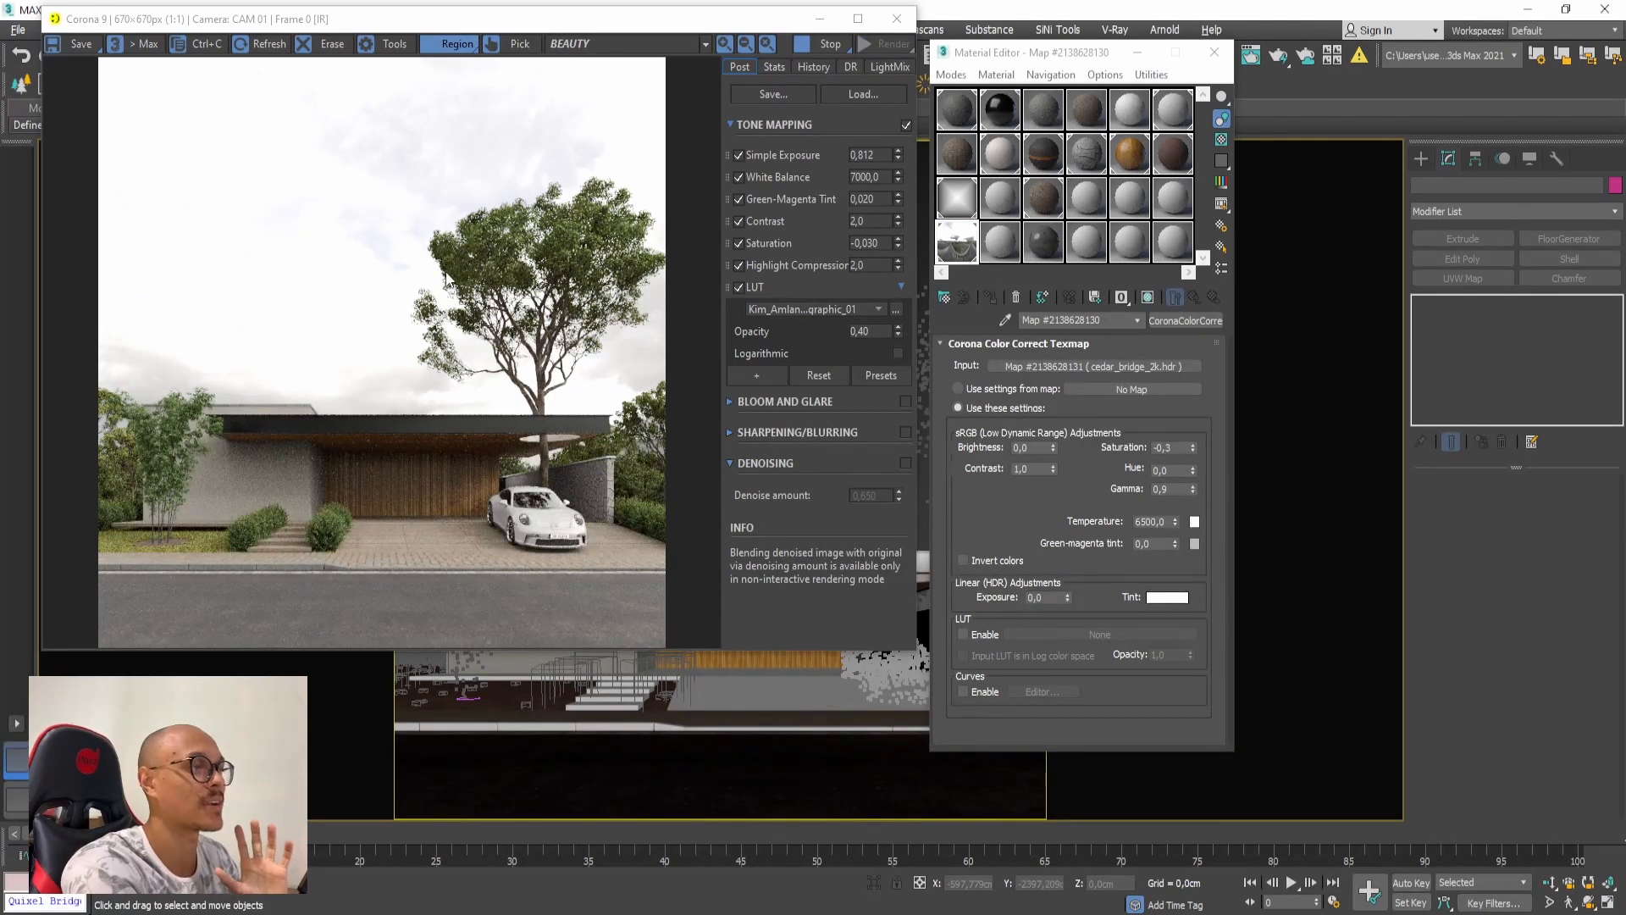
Step: Place the reference photo next to the updated render and compare their overall lighting and sky
{"action": "key", "text": "alt+Tab"}
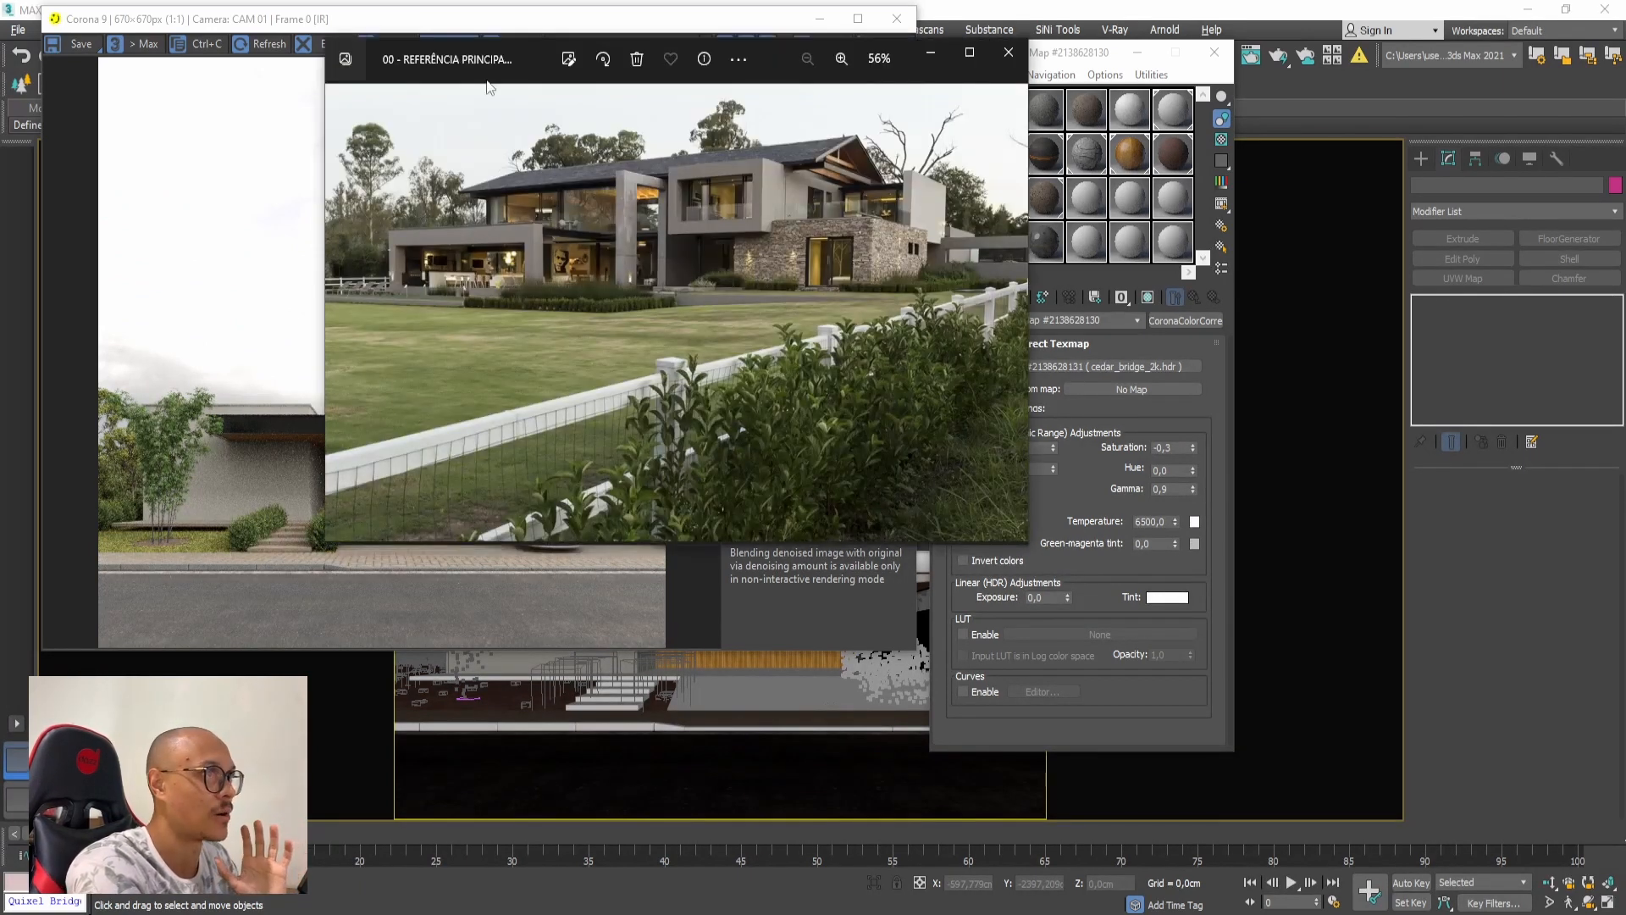
{"action": "left_click_drag", "start_coordinate": [498, 71], "coordinate": [855, 83]}
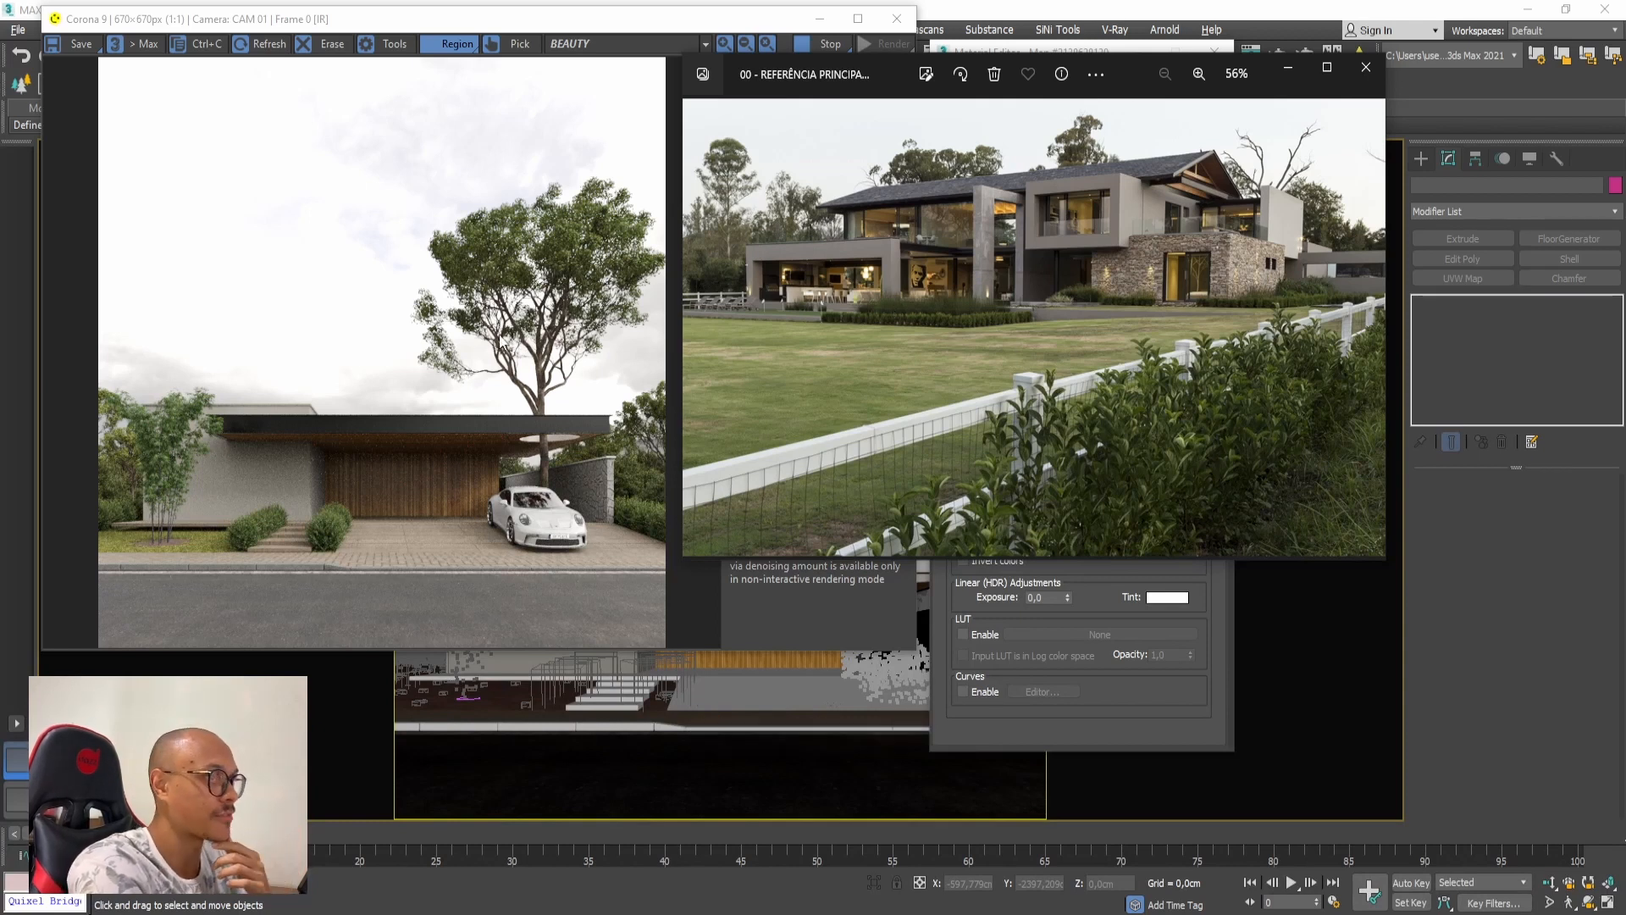
{"action": "key", "text": "alt+Tab"}
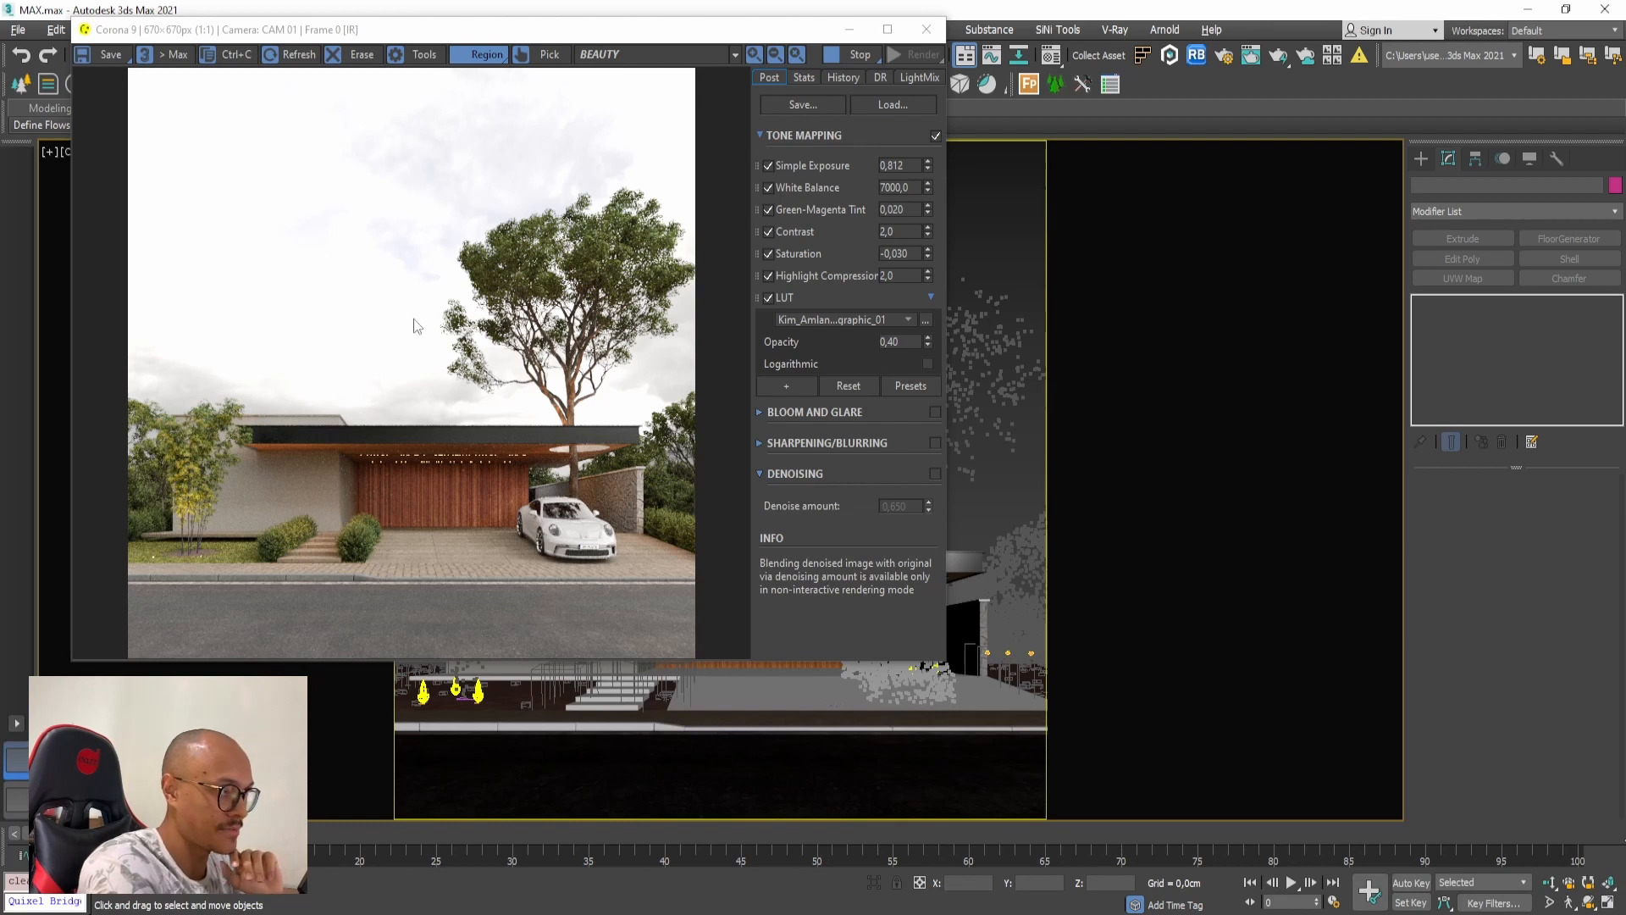
Step: Move the render window aside to inspect the scene's artificial lights, then put the reference photo next to the render for comparison
{"action": "left_click_drag", "start_coordinate": [479, 30], "coordinate": [912, 137]}
{"action": "left_click_drag", "start_coordinate": [659, 138], "coordinate": [982, 105]}
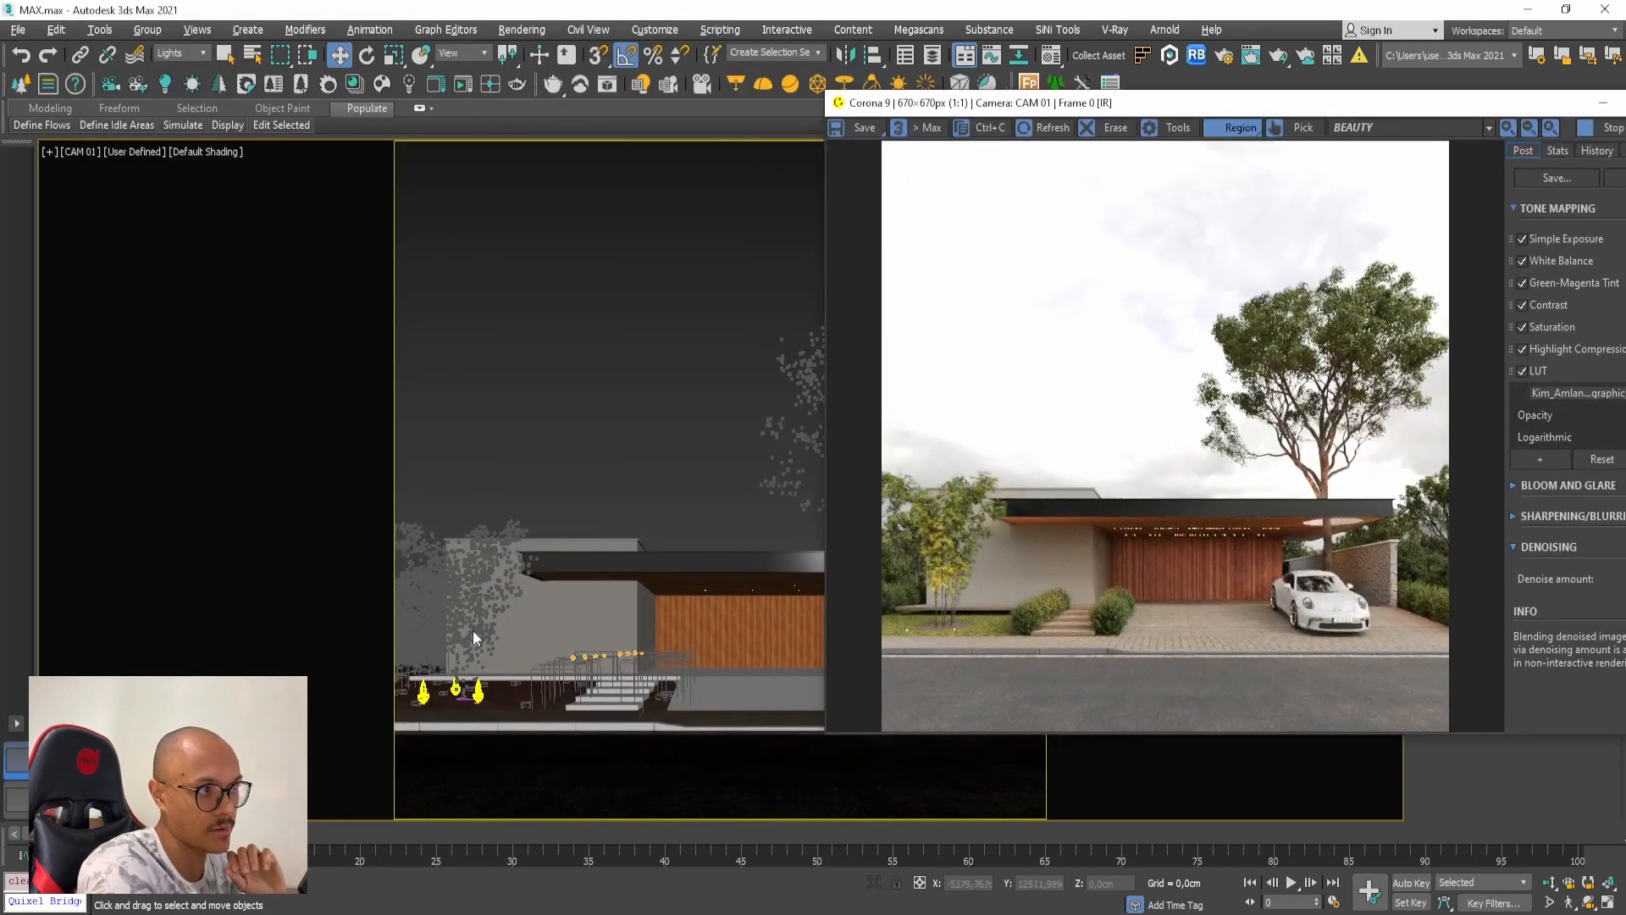
{"action": "left_click_drag", "start_coordinate": [932, 104], "coordinate": [263, 30]}
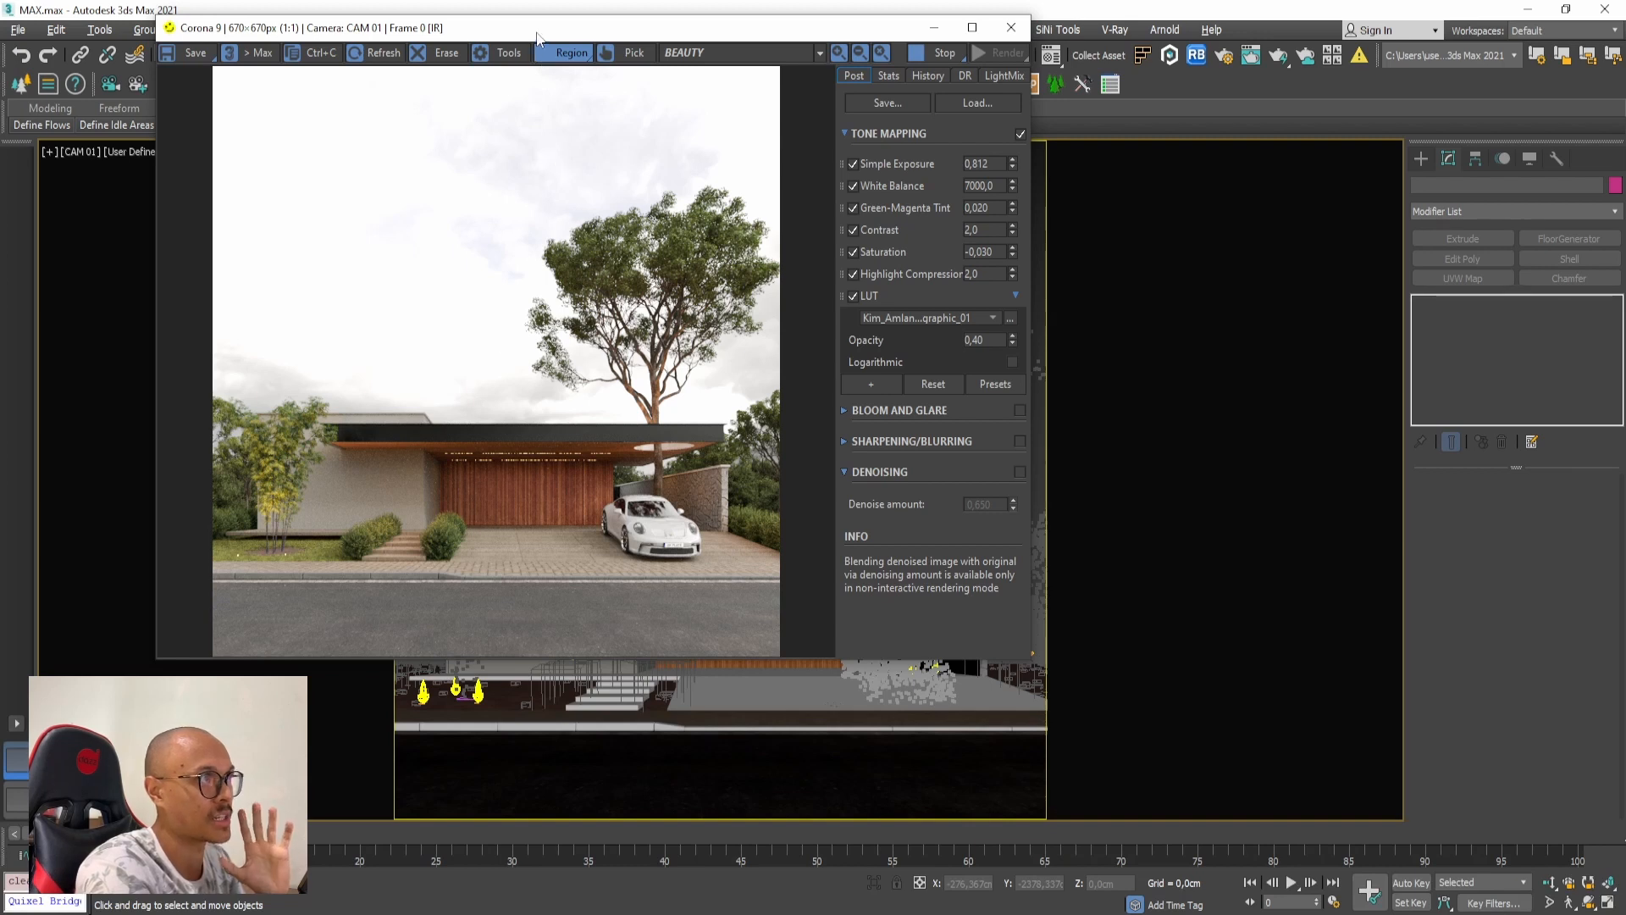
{"action": "left_click_drag", "start_coordinate": [537, 37], "coordinate": [471, 40]}
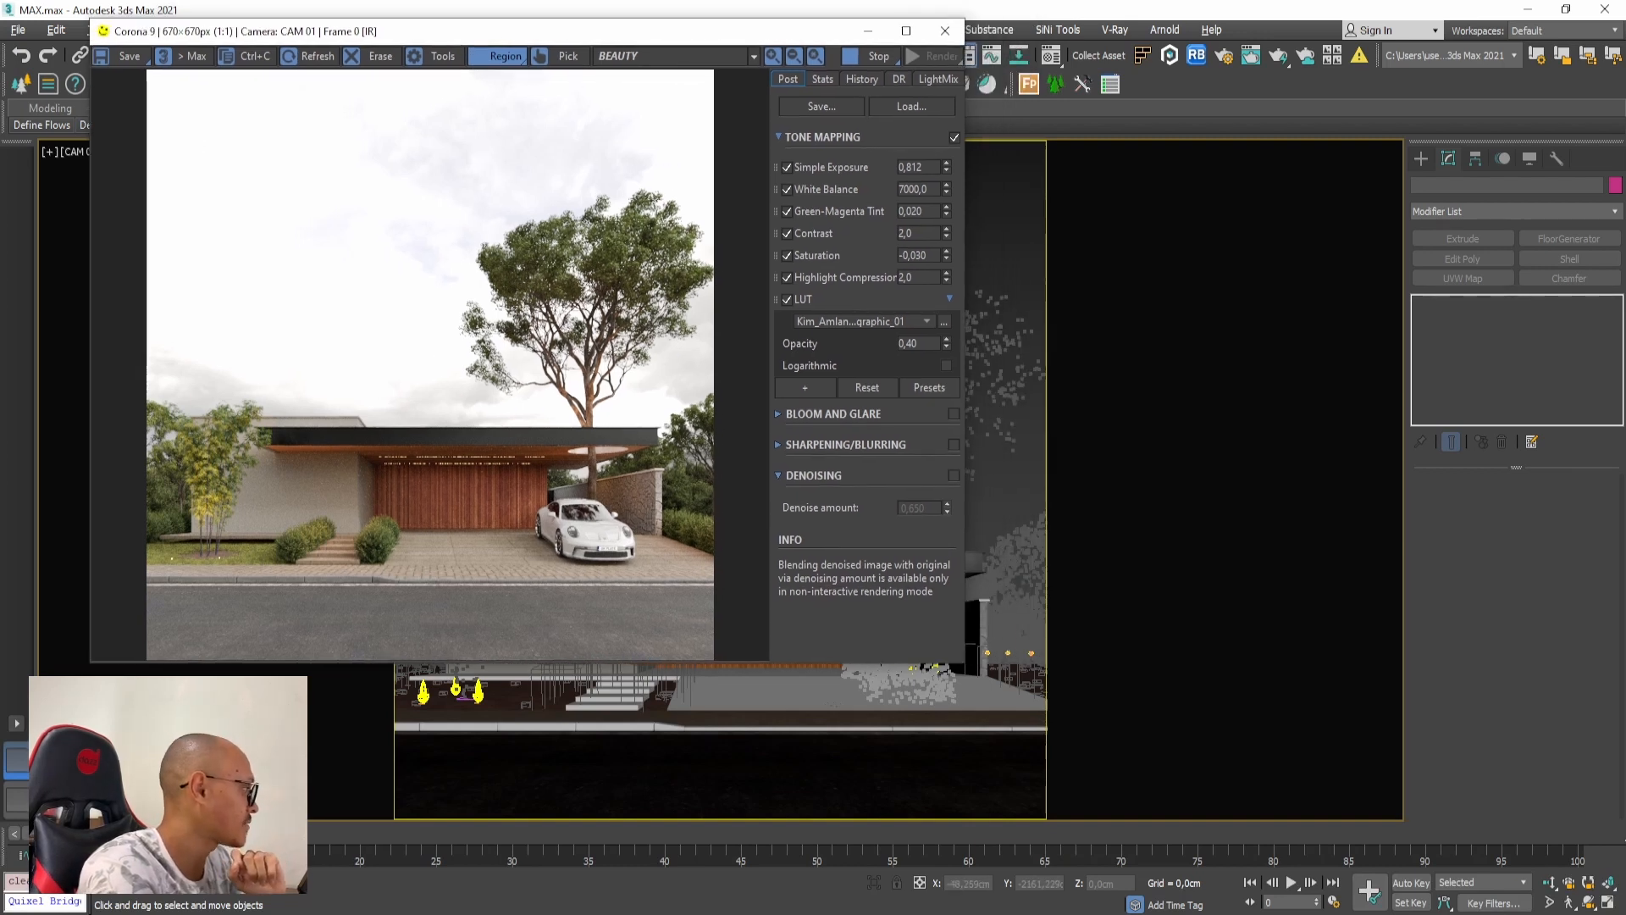
{"action": "key", "text": "alt+Tab"}
{"action": "left_click_drag", "start_coordinate": [770, 75], "coordinate": [805, 68]}
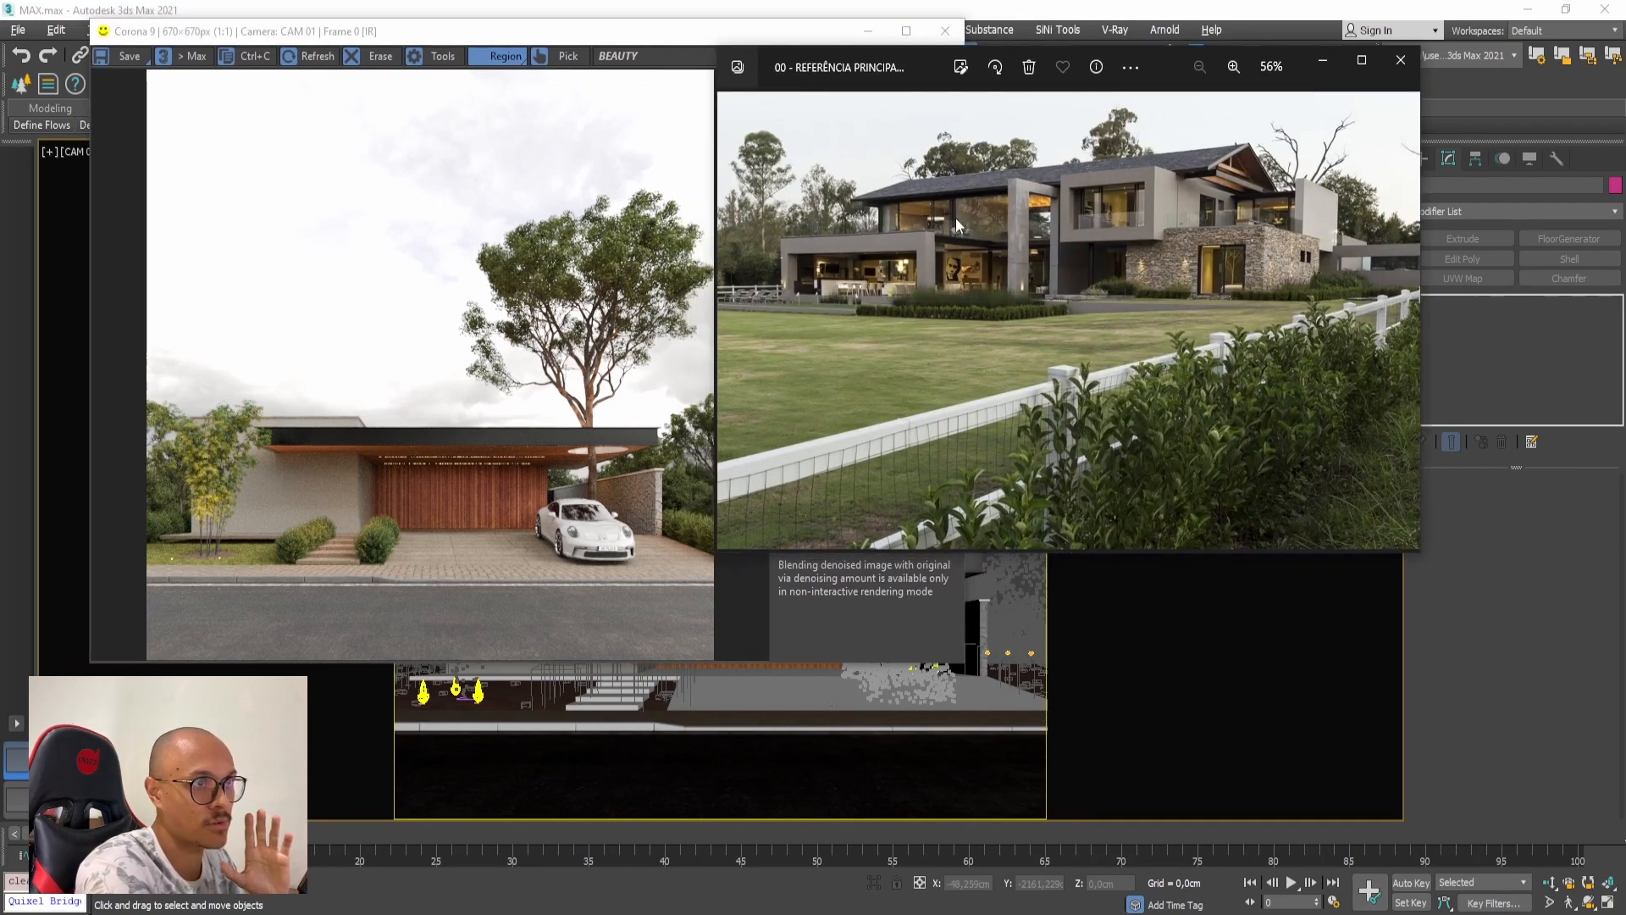
Step: Select the LUZ GARAGEM 002 garage light in the viewport to examine its intensity and color settings
{"action": "left_click", "coordinate": [407, 351]}
{"action": "left_click_drag", "start_coordinate": [694, 36], "coordinate": [733, 45]}
{"action": "left_click", "coordinate": [794, 598]}
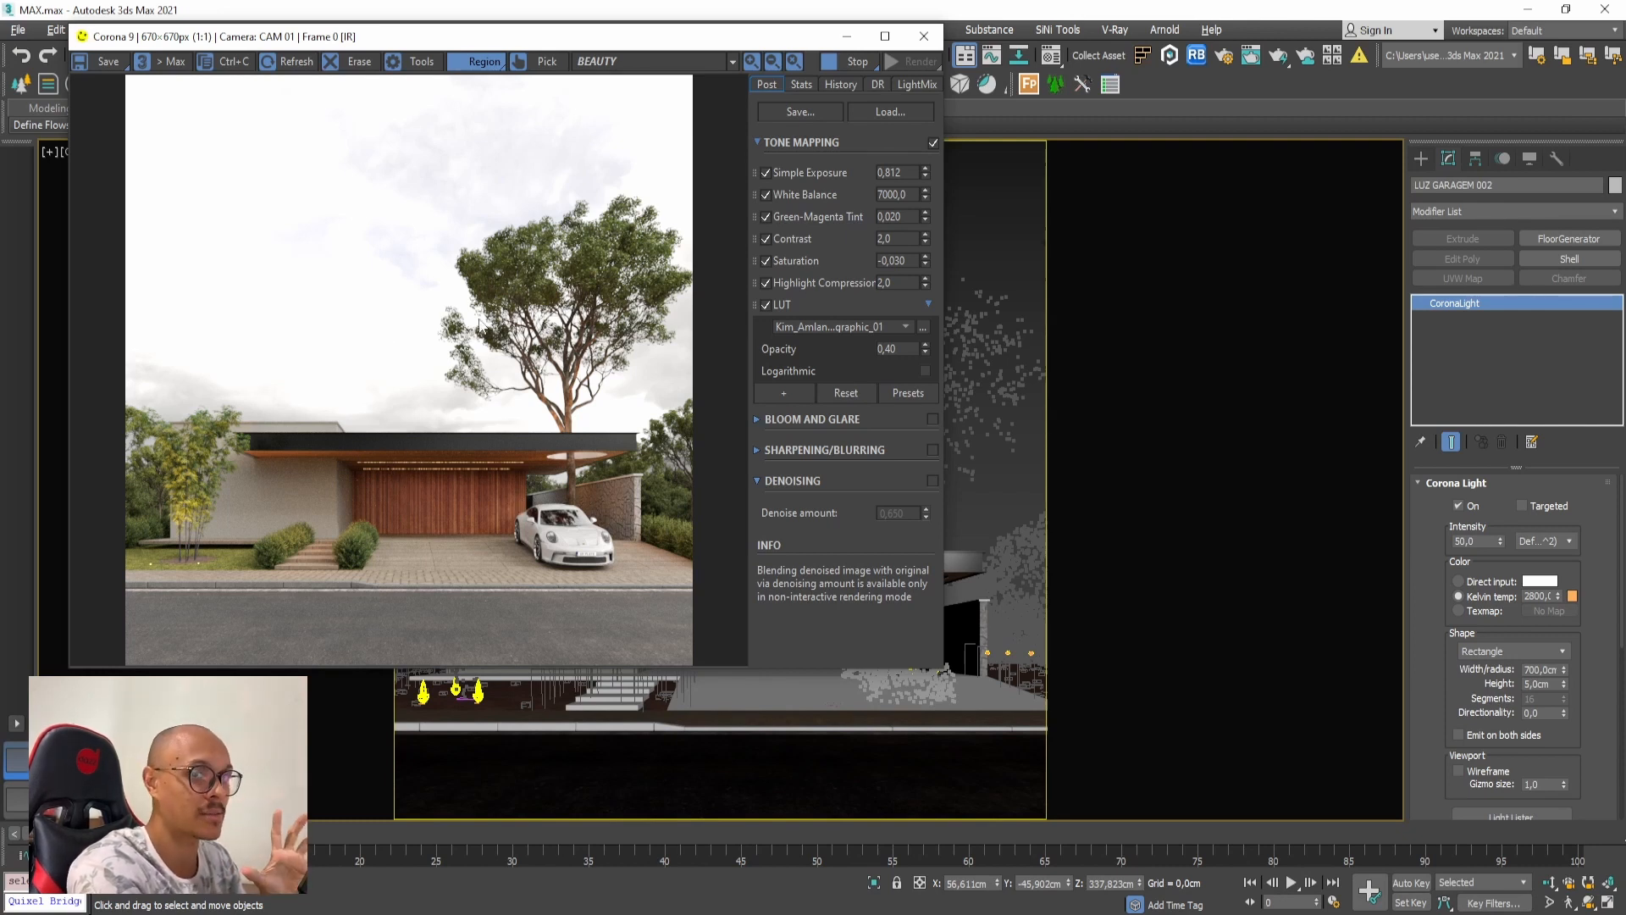
Step: Compare the render with the reference photo, and view the MADEIRA RIPADO wood material in an enlarged preview
{"action": "key", "text": "alt+Tab"}
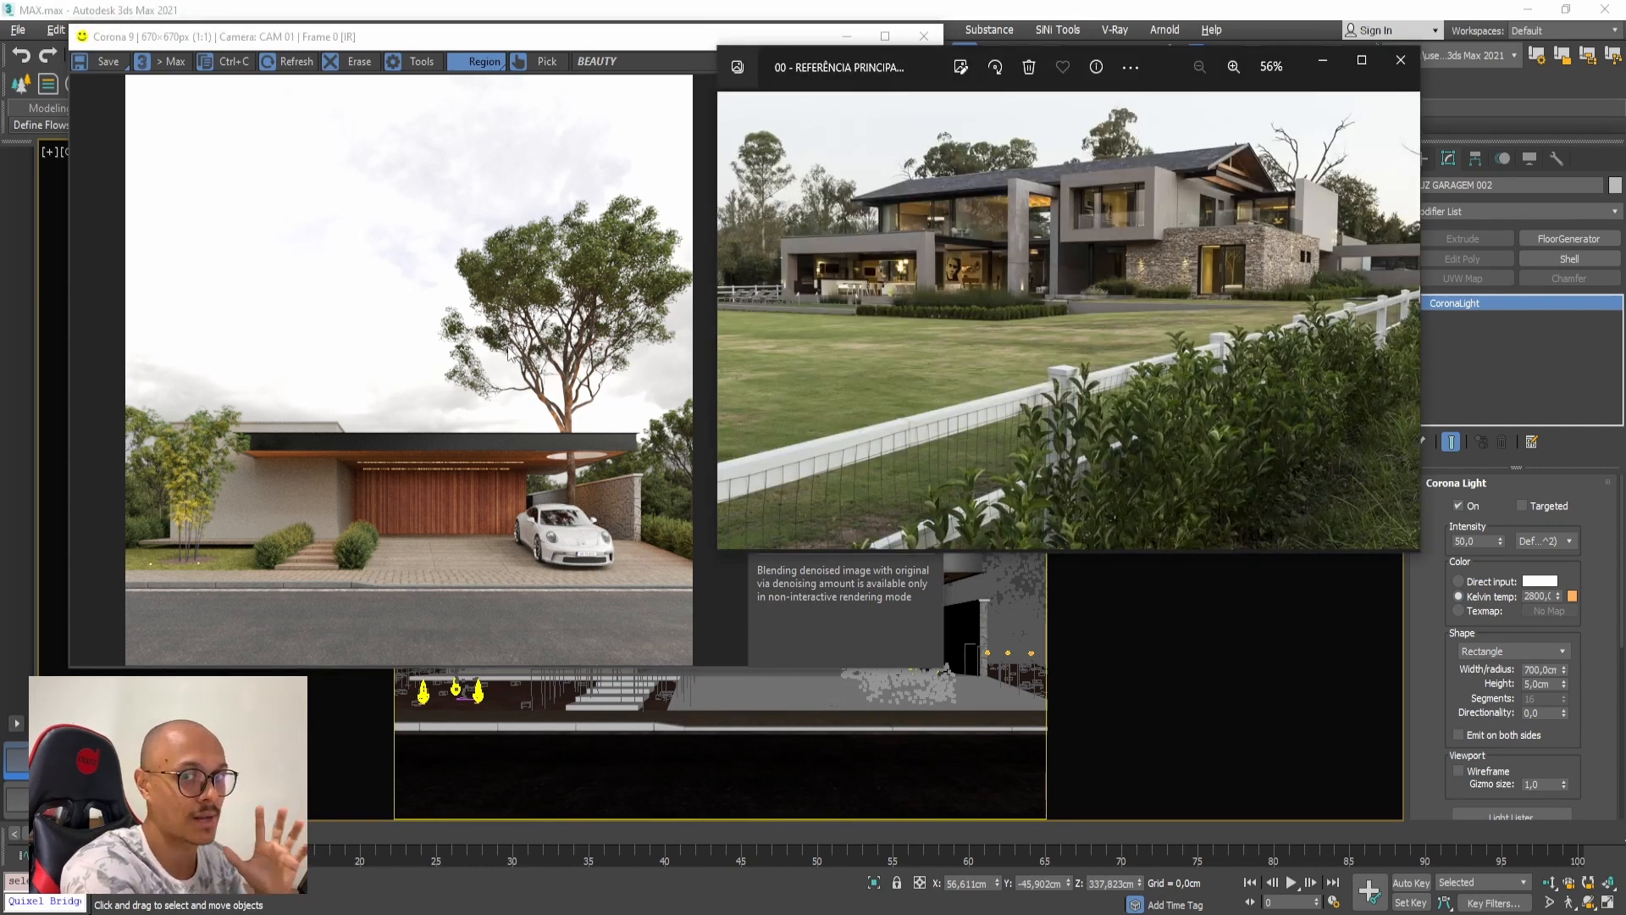
{"action": "key", "text": "alt+Tab"}
{"action": "key", "text": "m"}
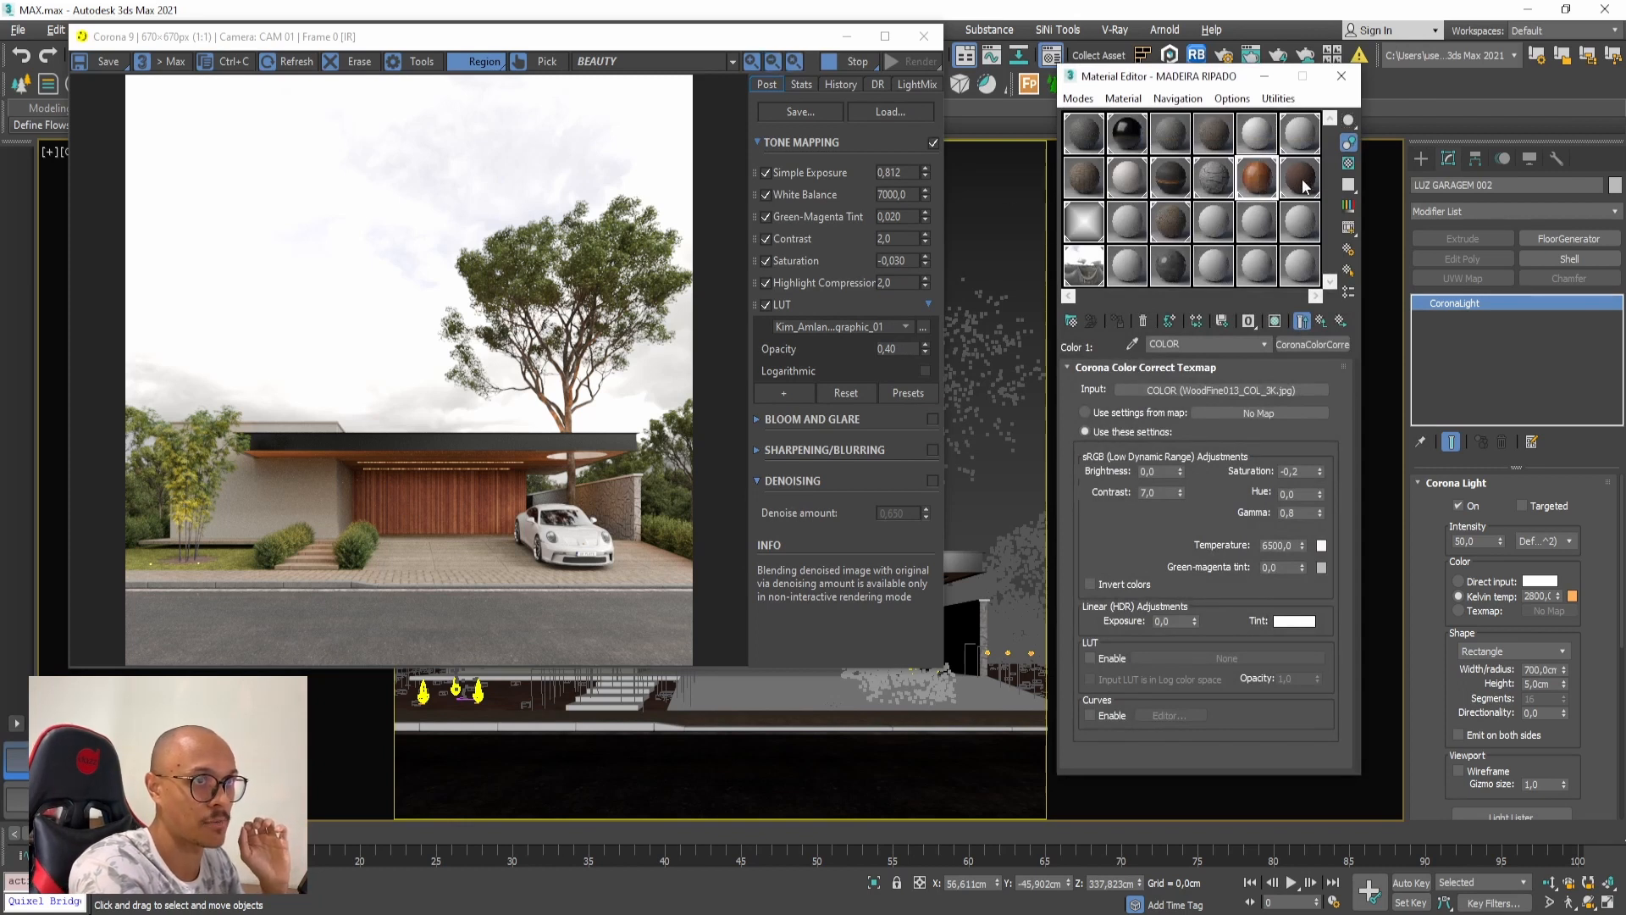
{"action": "double_click", "coordinate": [1260, 180]}
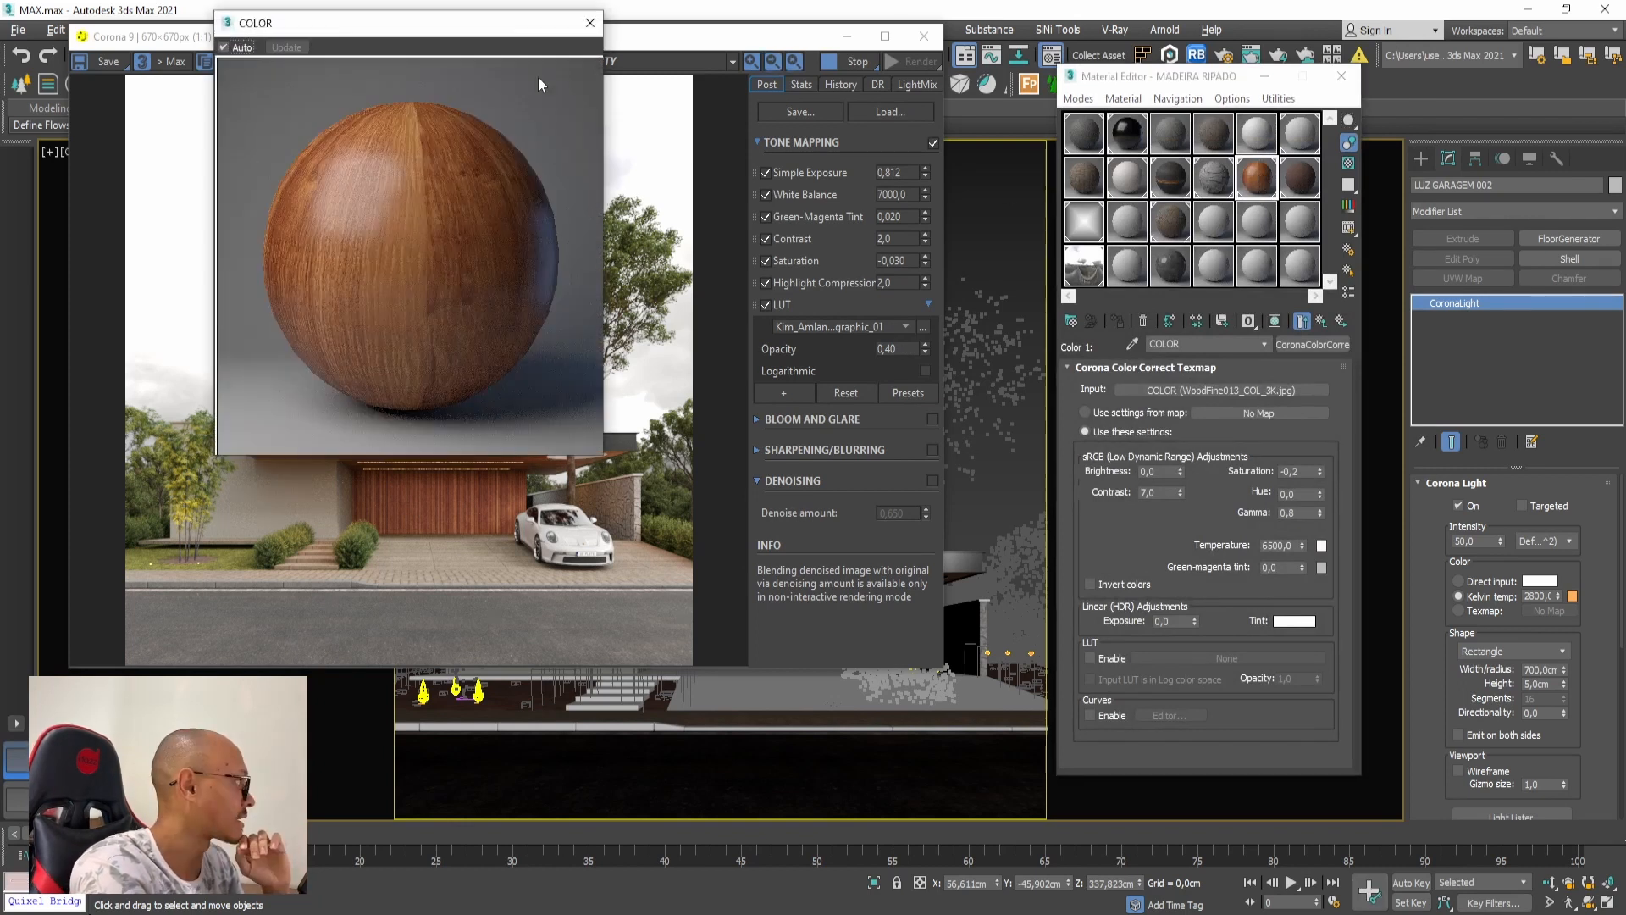
{"action": "left_click", "coordinate": [591, 23]}
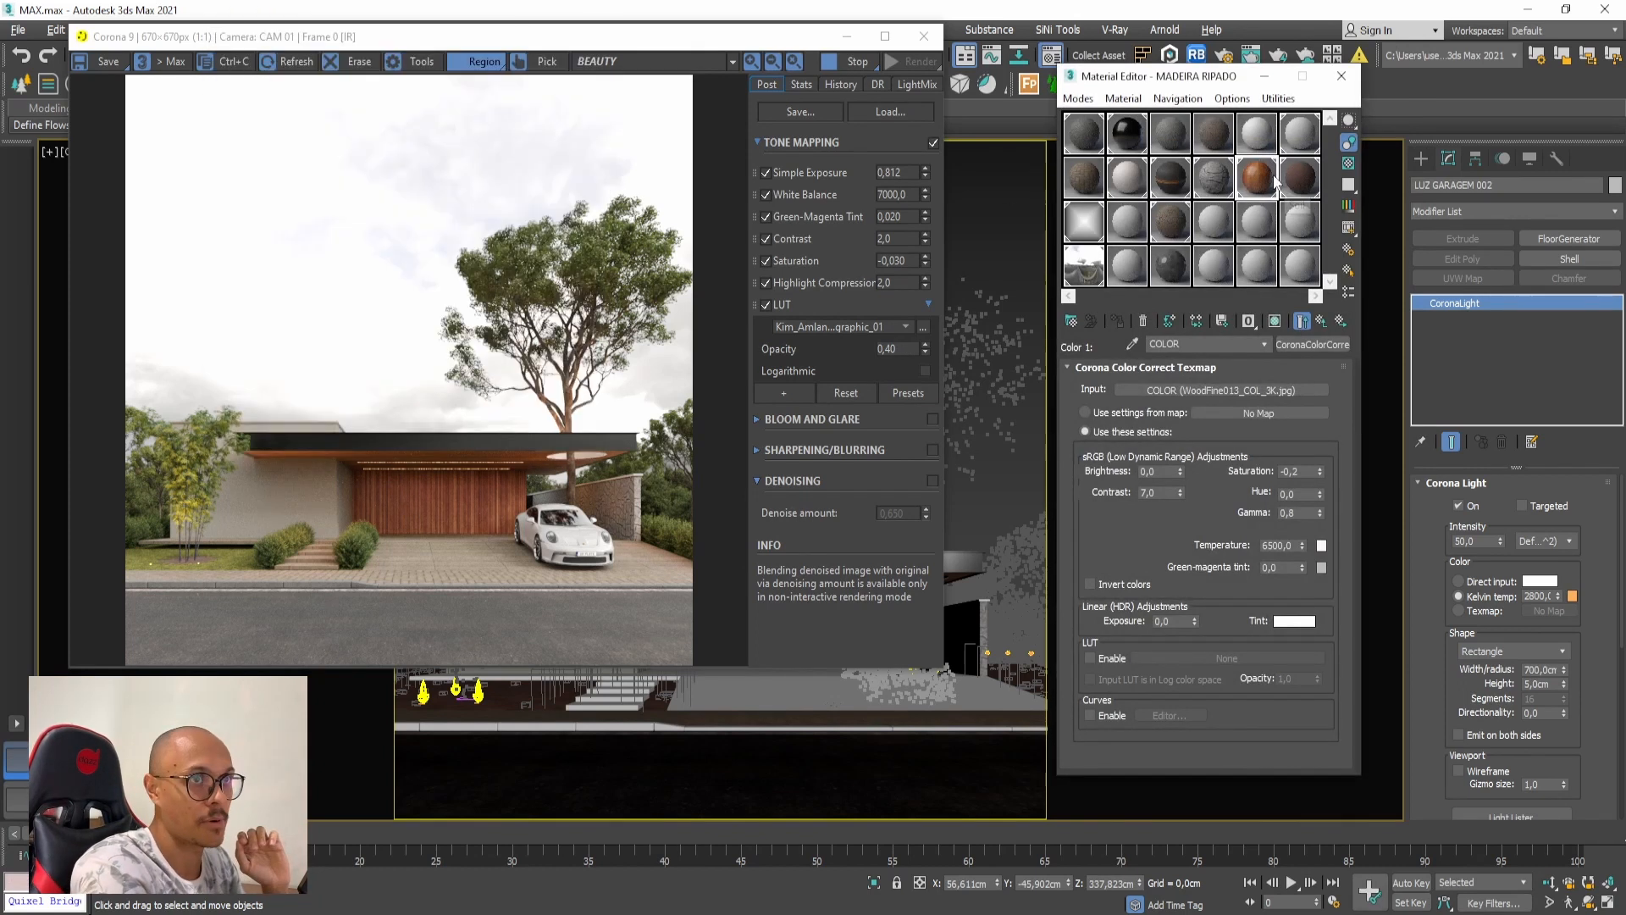
Step: In the MADEIRA RIPADO diffuse multi-texture, set the Color 1 color correction's hue to 15, raise it to 20, and close the material editor
{"action": "left_click", "coordinate": [1322, 322]}
{"action": "left_click", "coordinate": [1322, 322]}
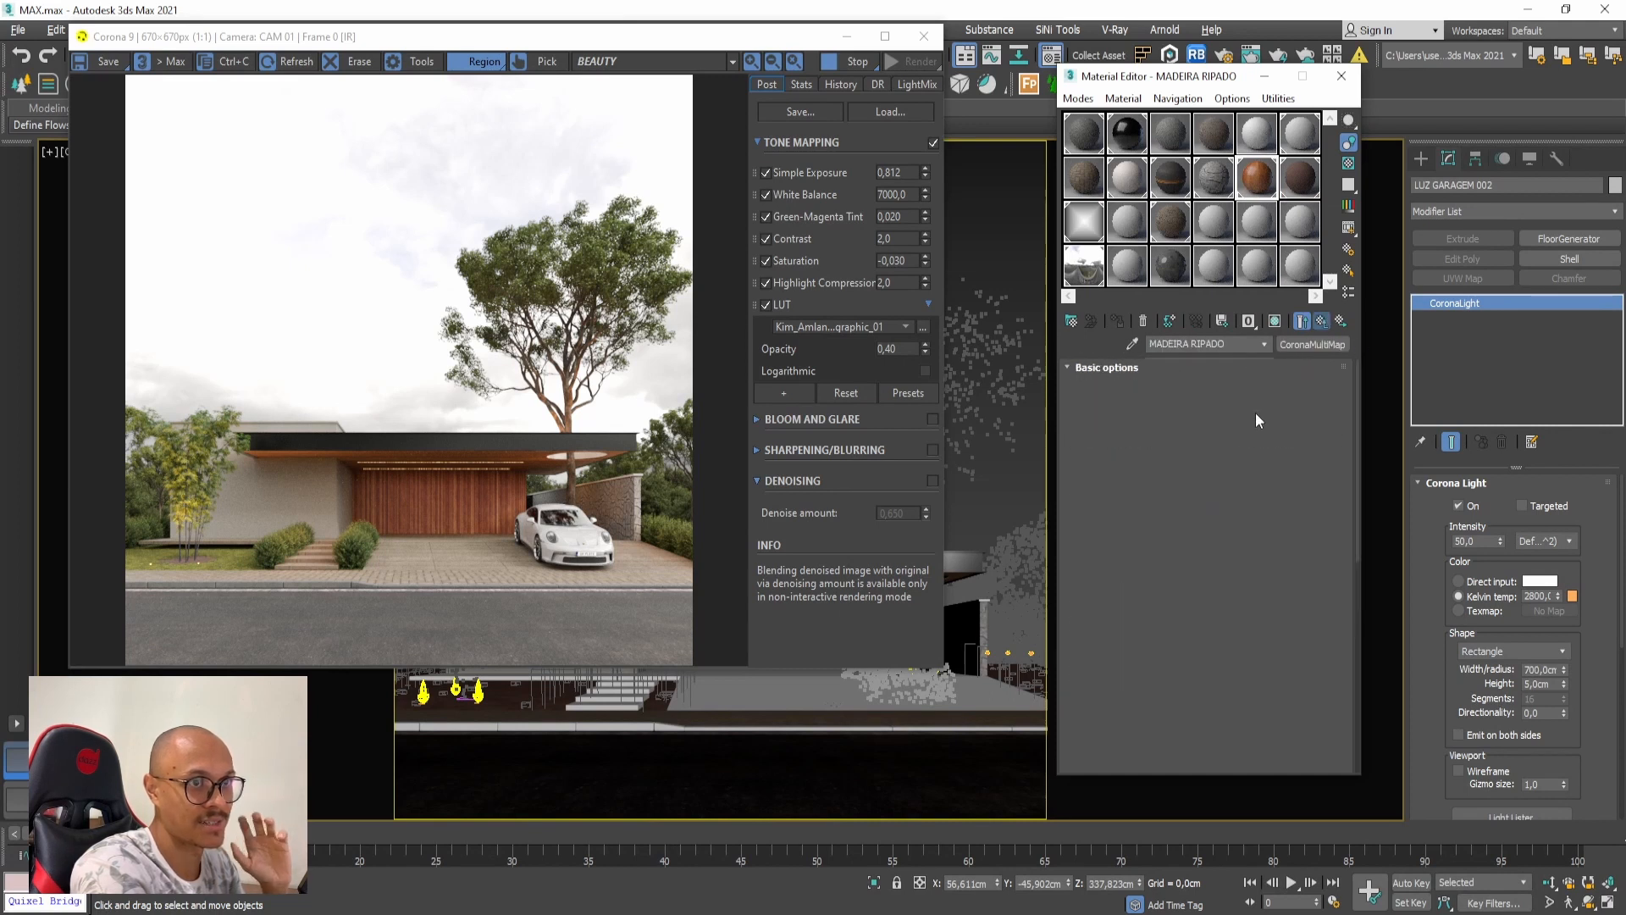
{"action": "left_click_drag", "start_coordinate": [1149, 78], "coordinate": [1056, 29]}
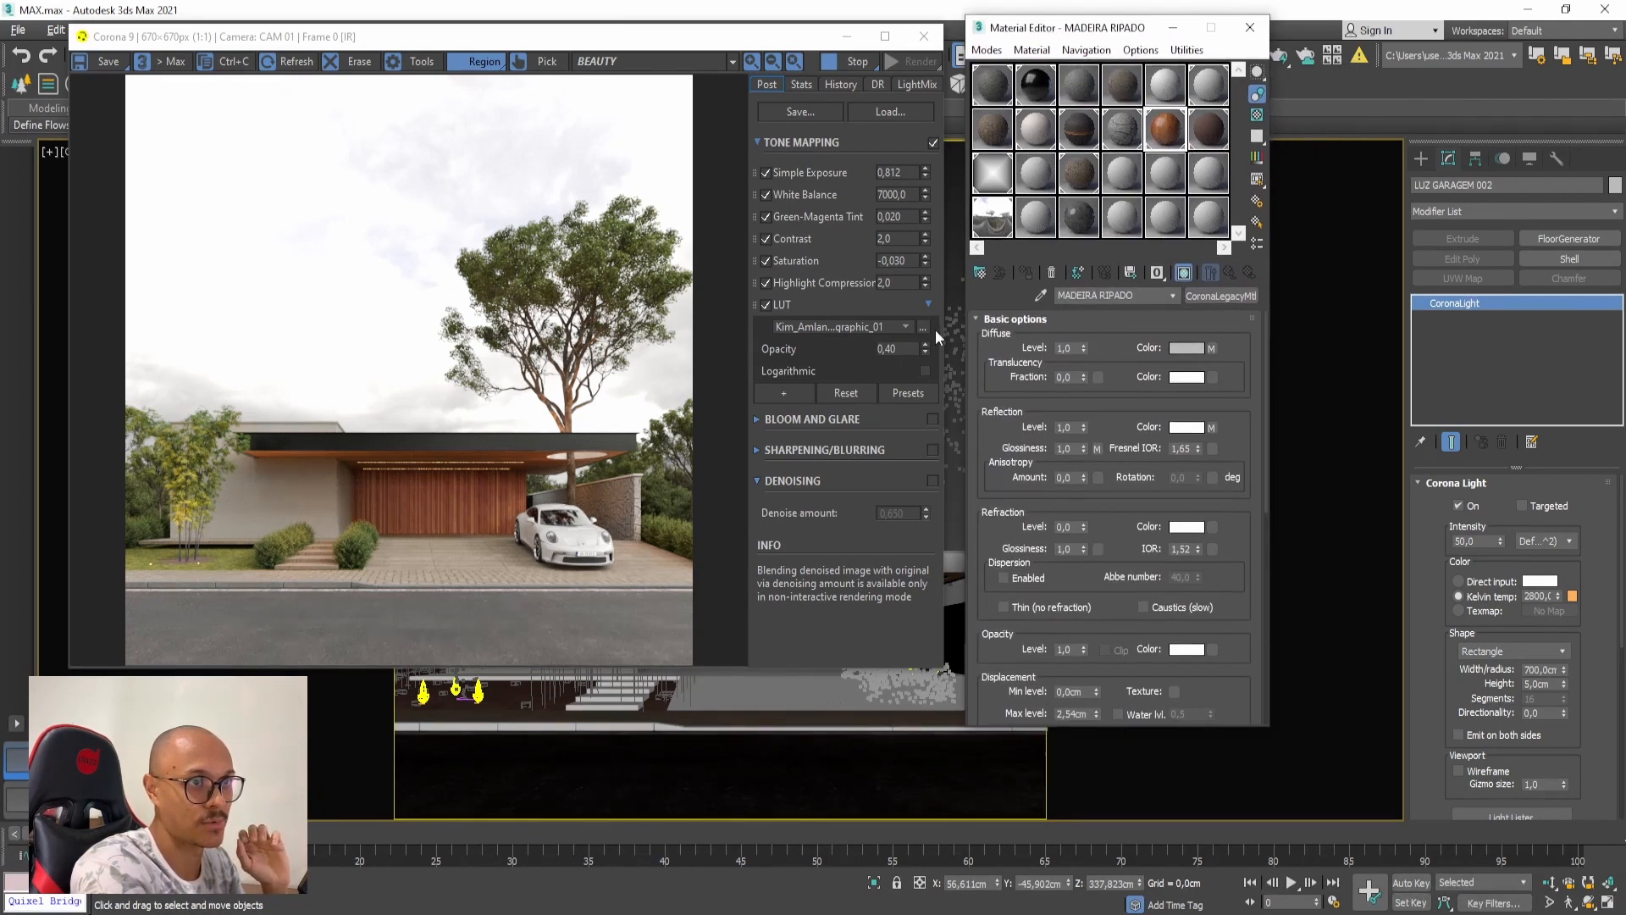
{"action": "left_click", "coordinate": [1211, 347]}
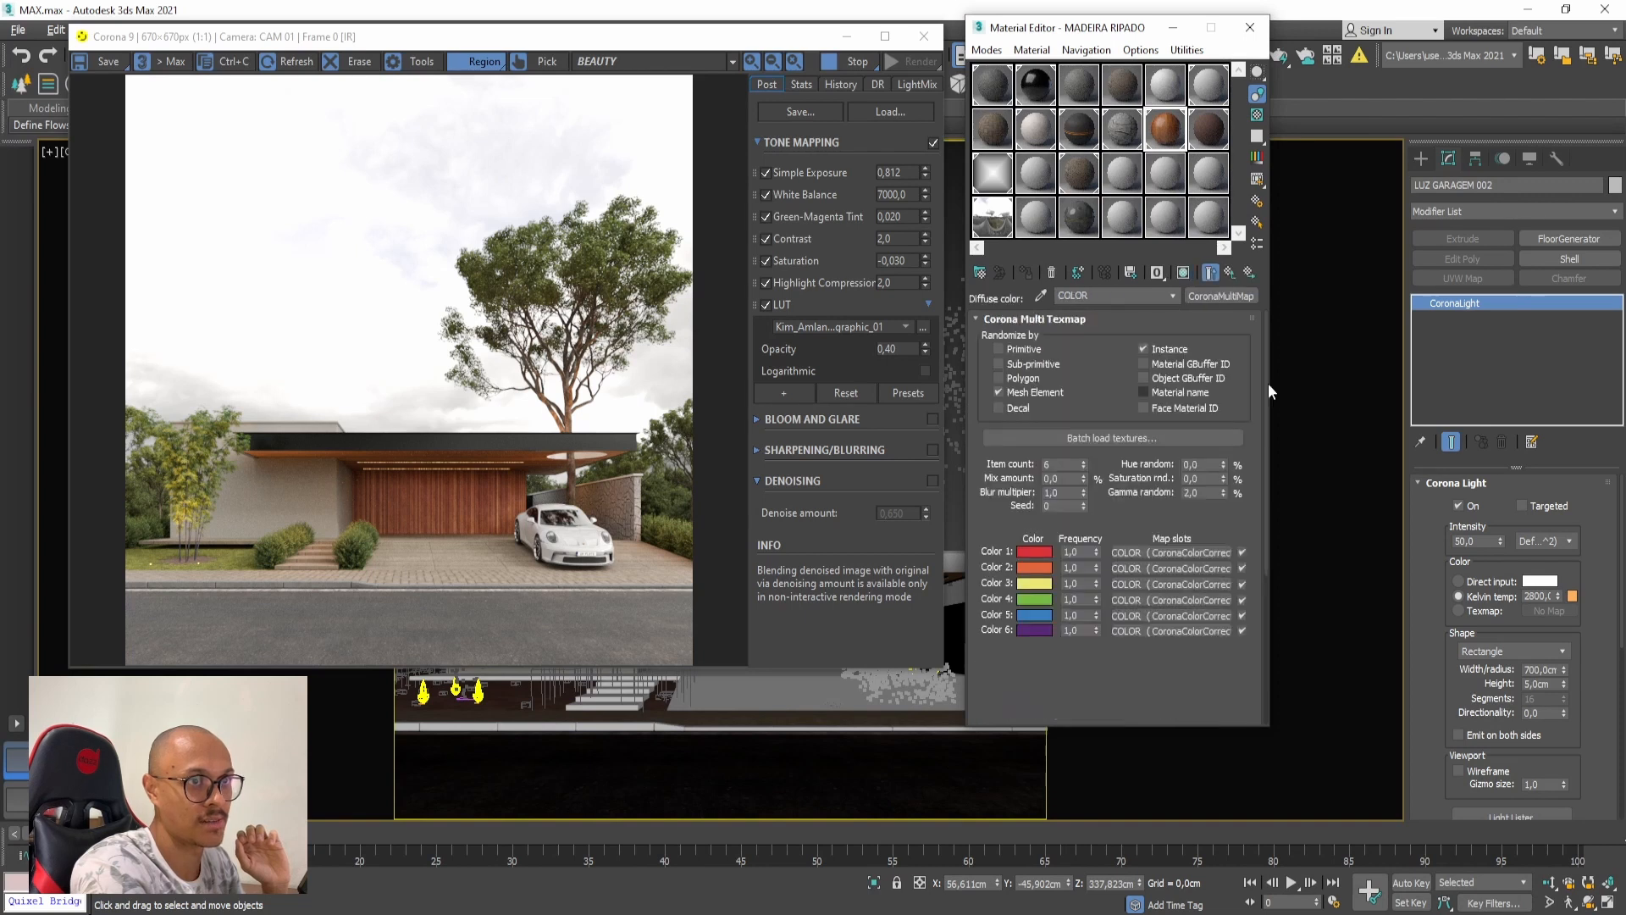
{"action": "left_click", "coordinate": [1159, 551]}
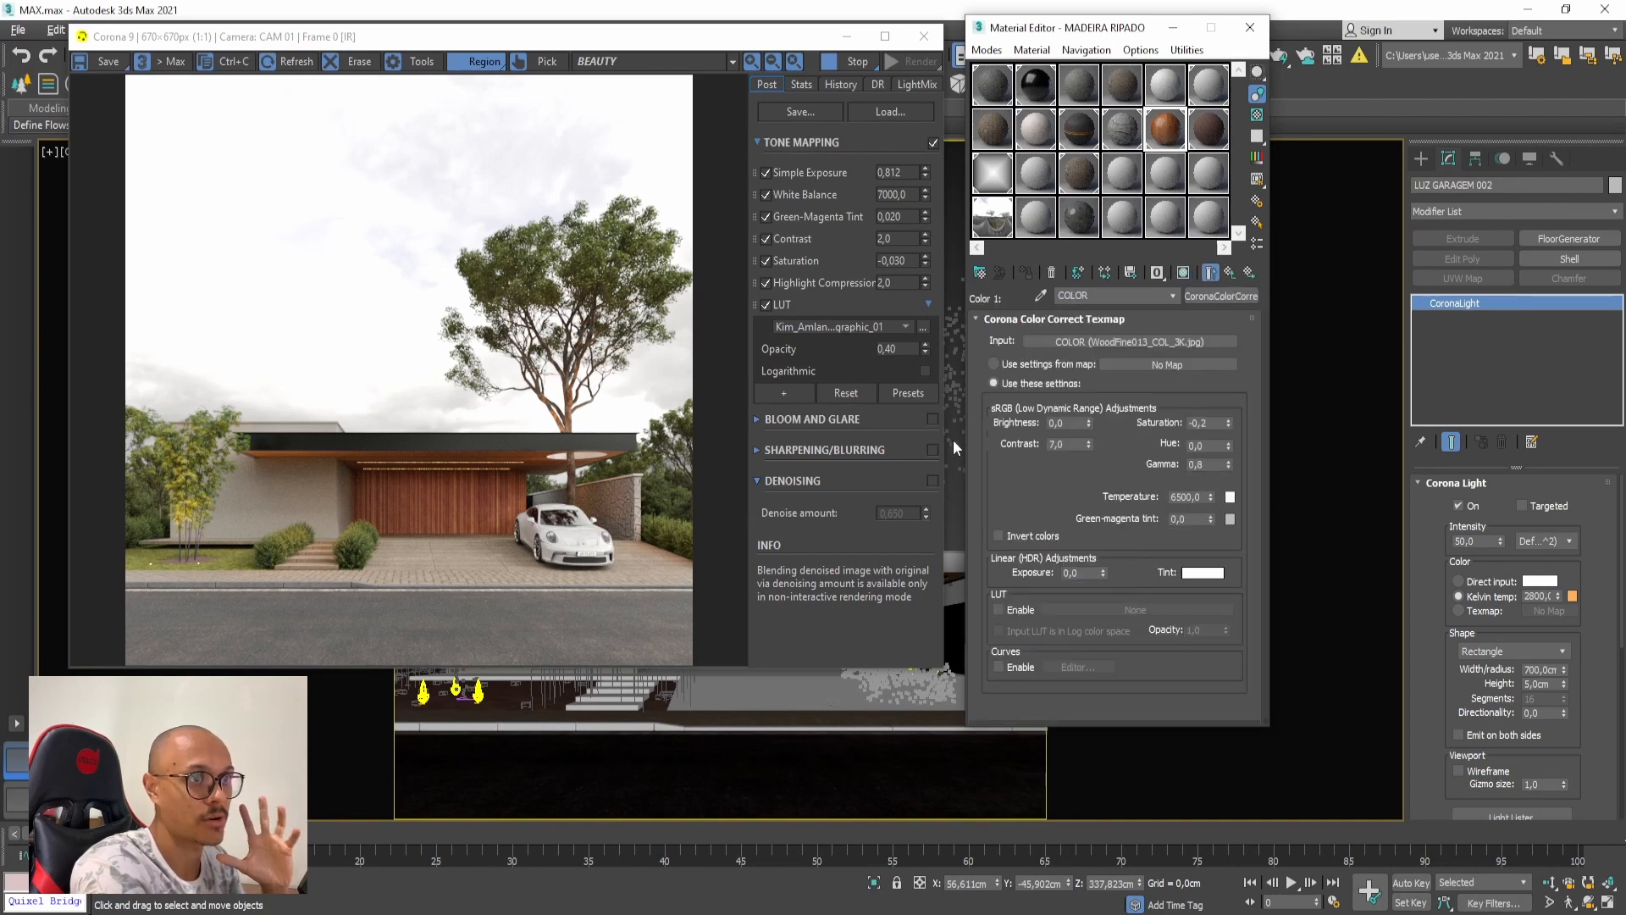
{"action": "double_click", "coordinate": [1172, 446]}
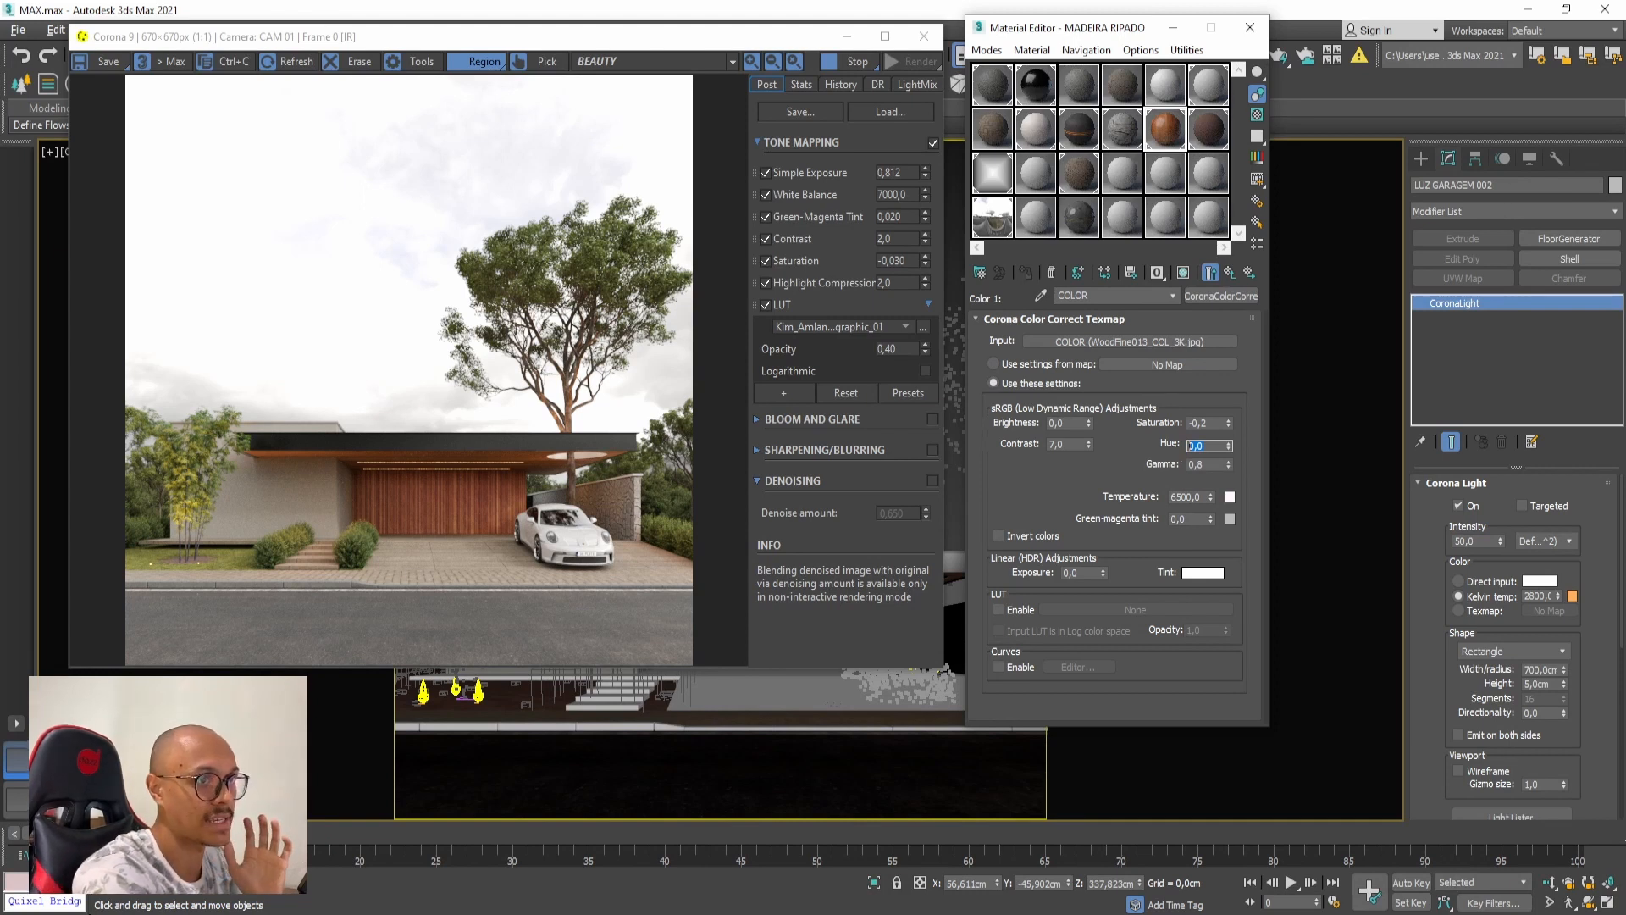
{"action": "type", "text": "15"}
{"action": "key", "text": "Return"}
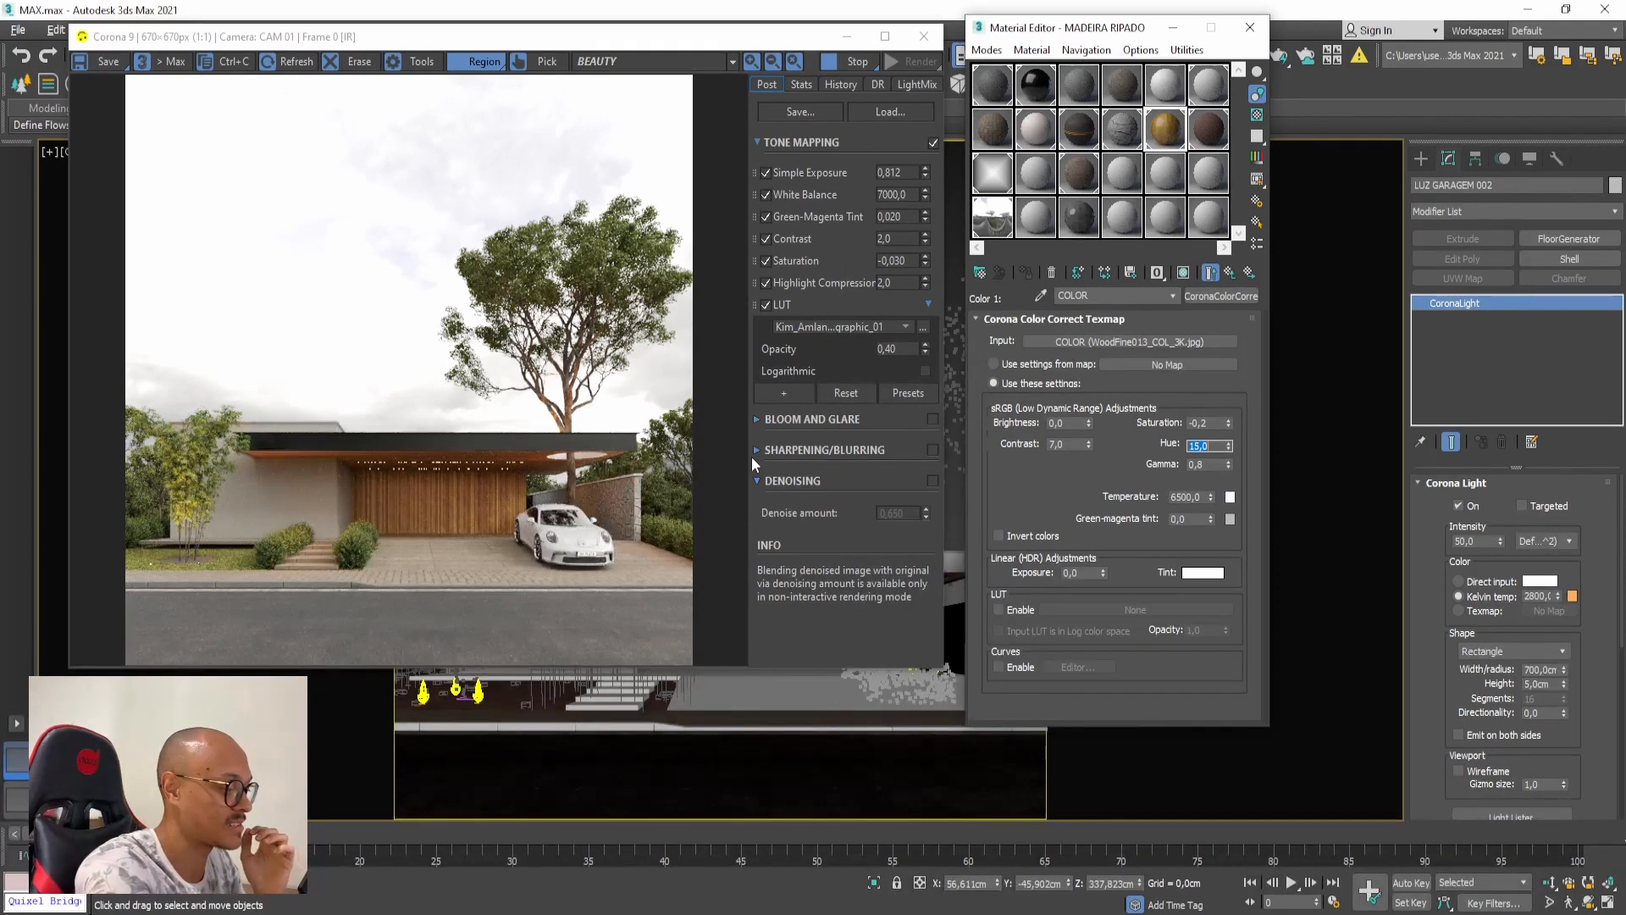
{"action": "type", "text": "20"}
{"action": "key", "text": "Return"}
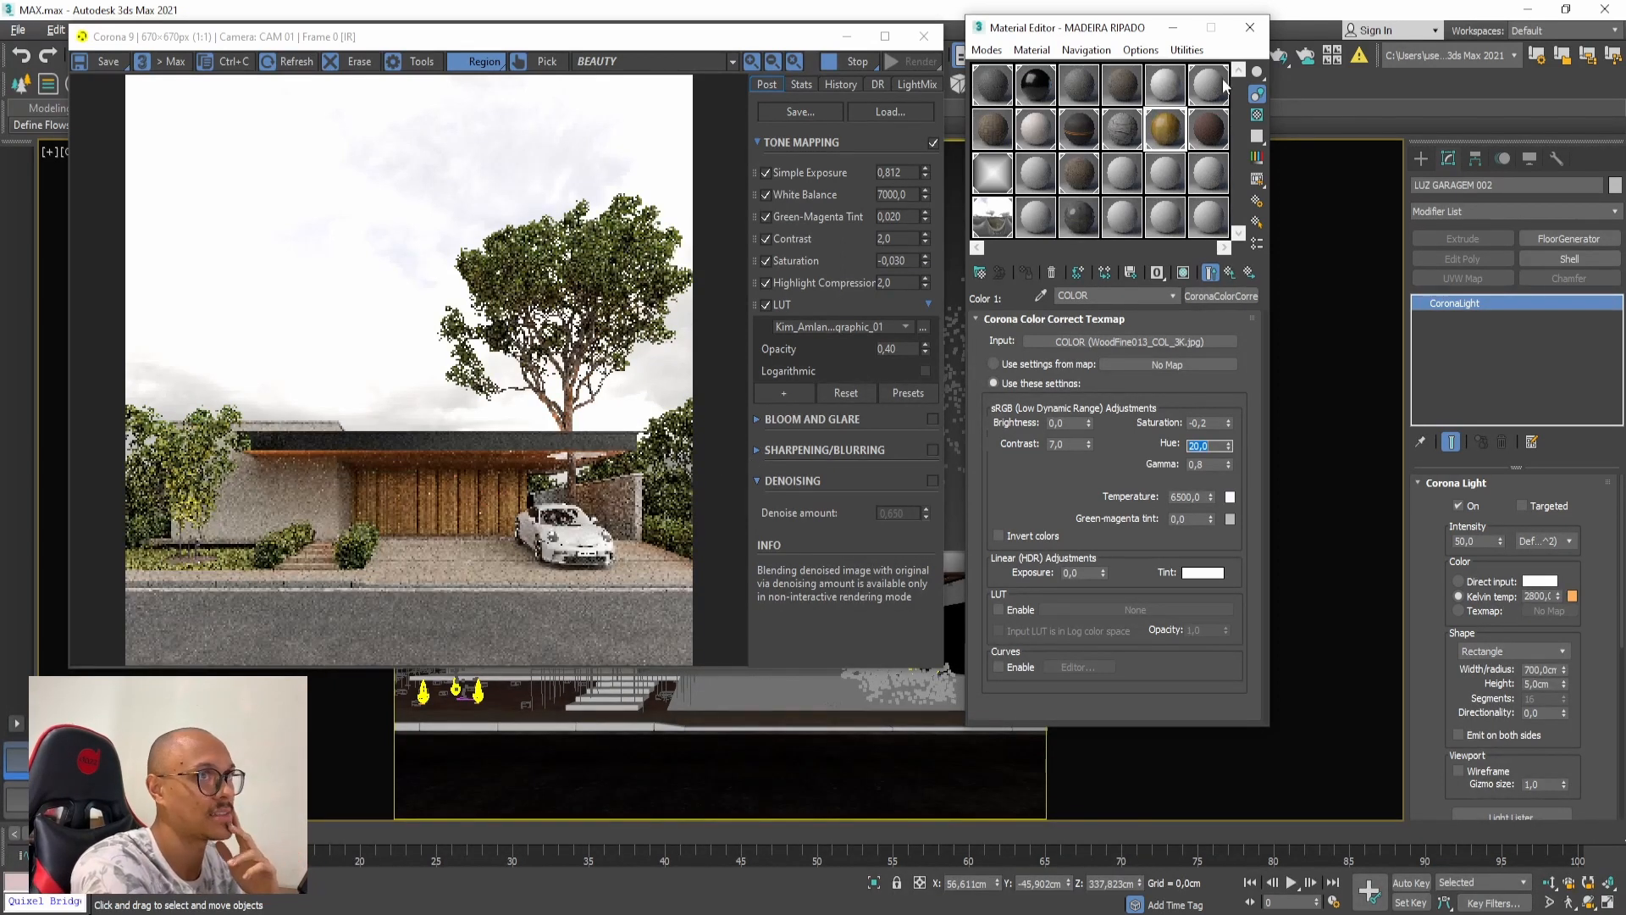
{"action": "left_click", "coordinate": [1251, 28]}
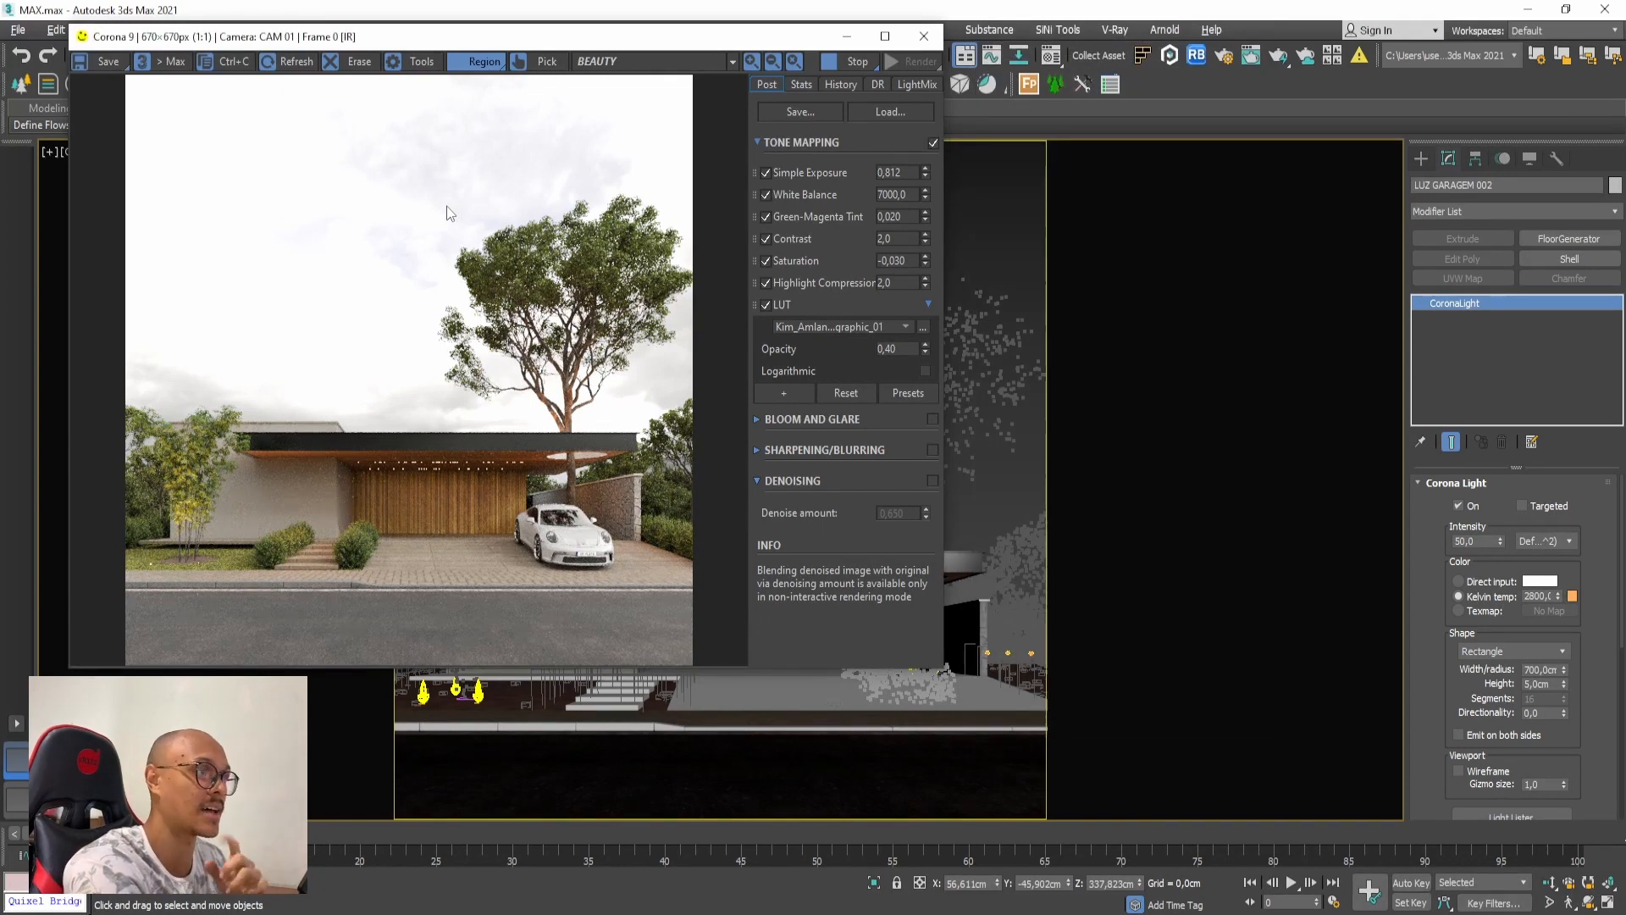
Step: Compare the recolored wood and overall lighting with the reference photo, and stop the interactive render
{"action": "key", "text": "alt+Tab"}
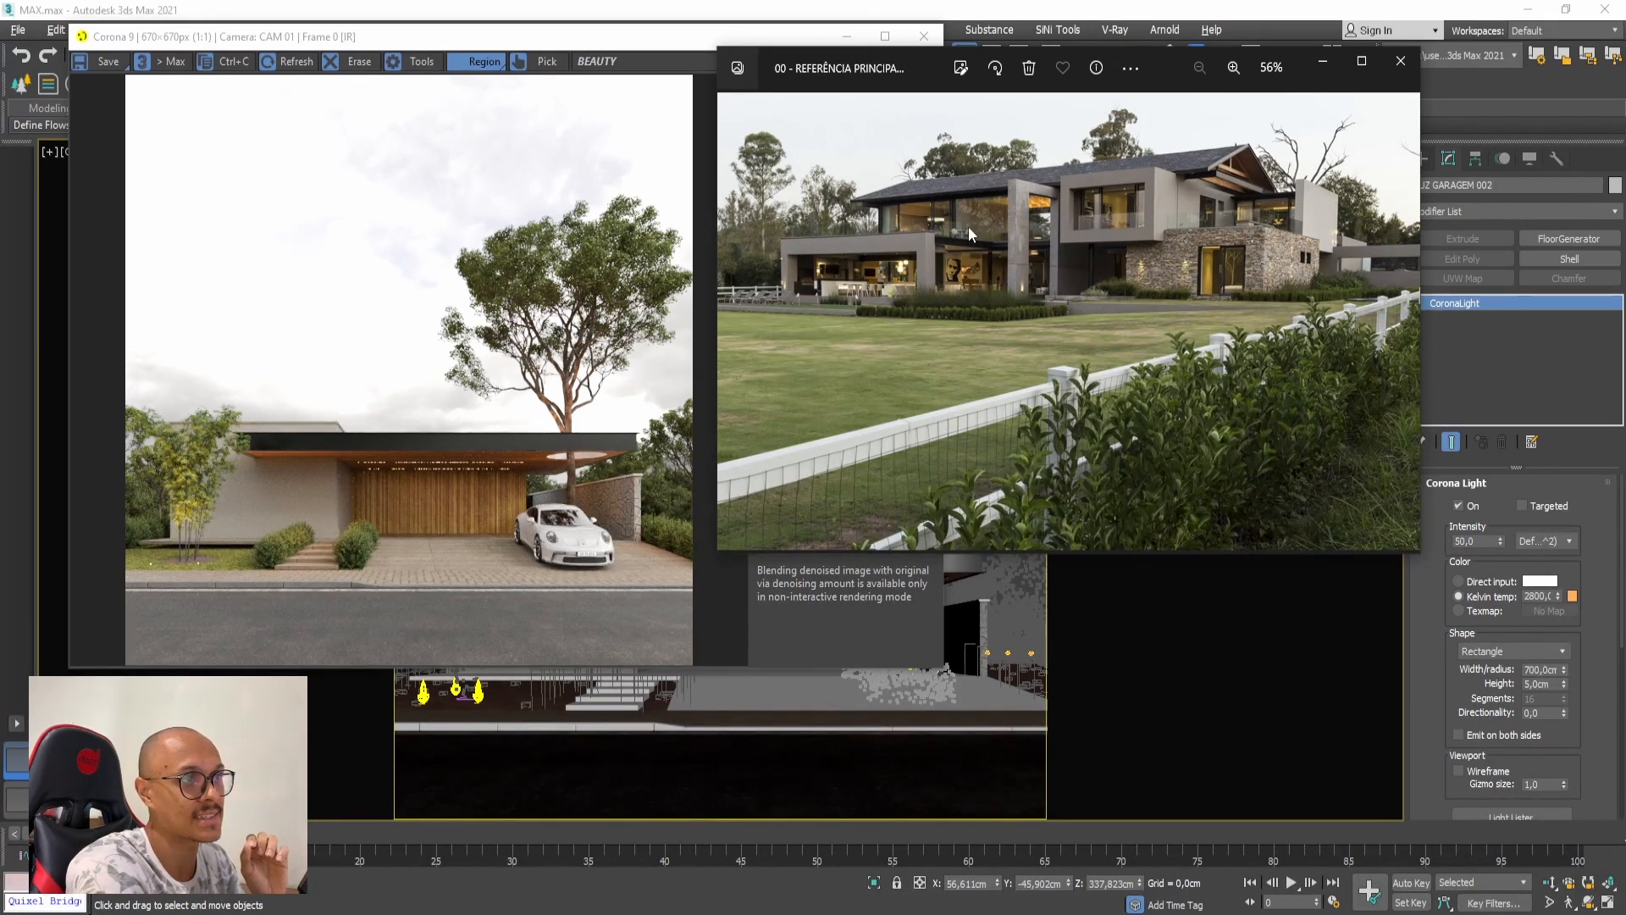
{"action": "key", "text": "alt+Tab"}
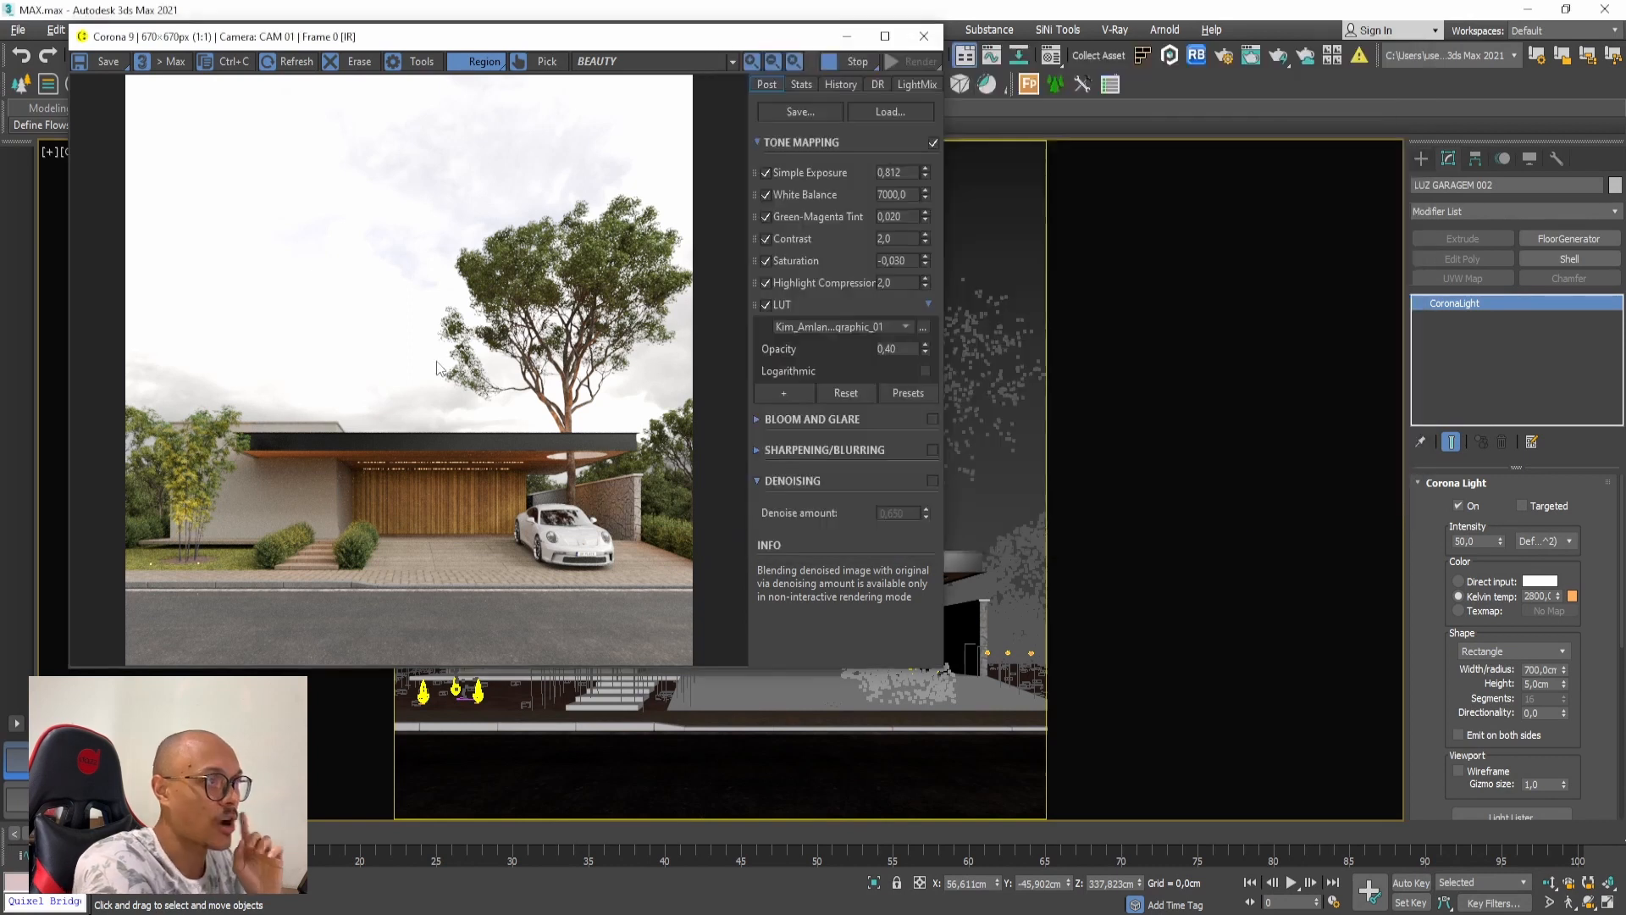
{"action": "left_click", "coordinate": [849, 62]}
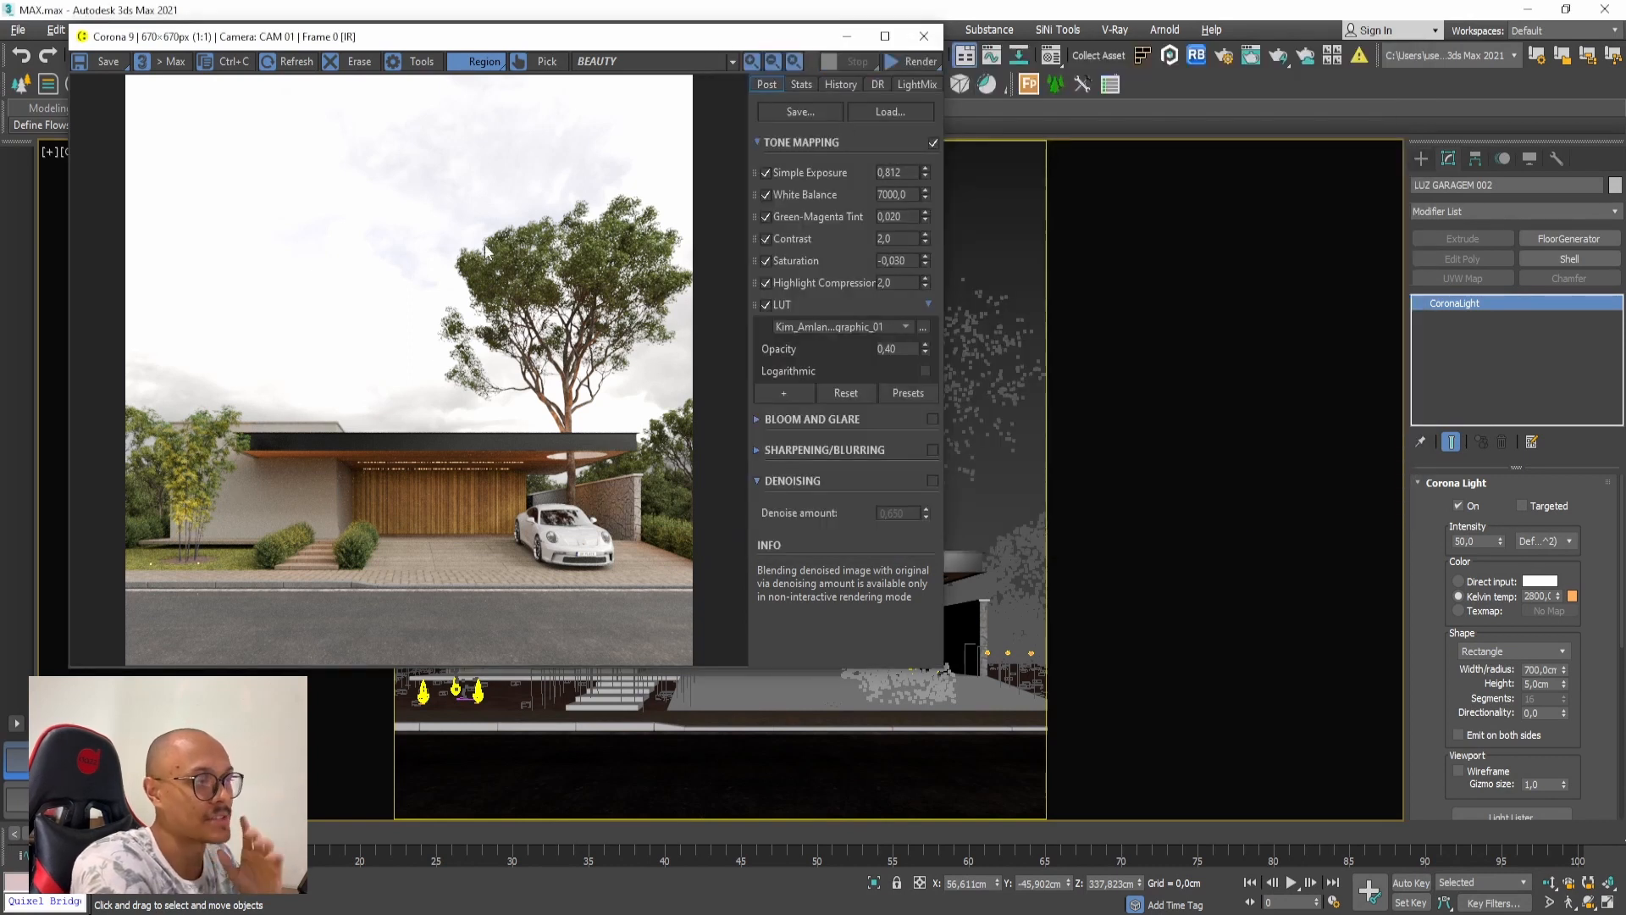
{"action": "key", "text": "alt+Tab"}
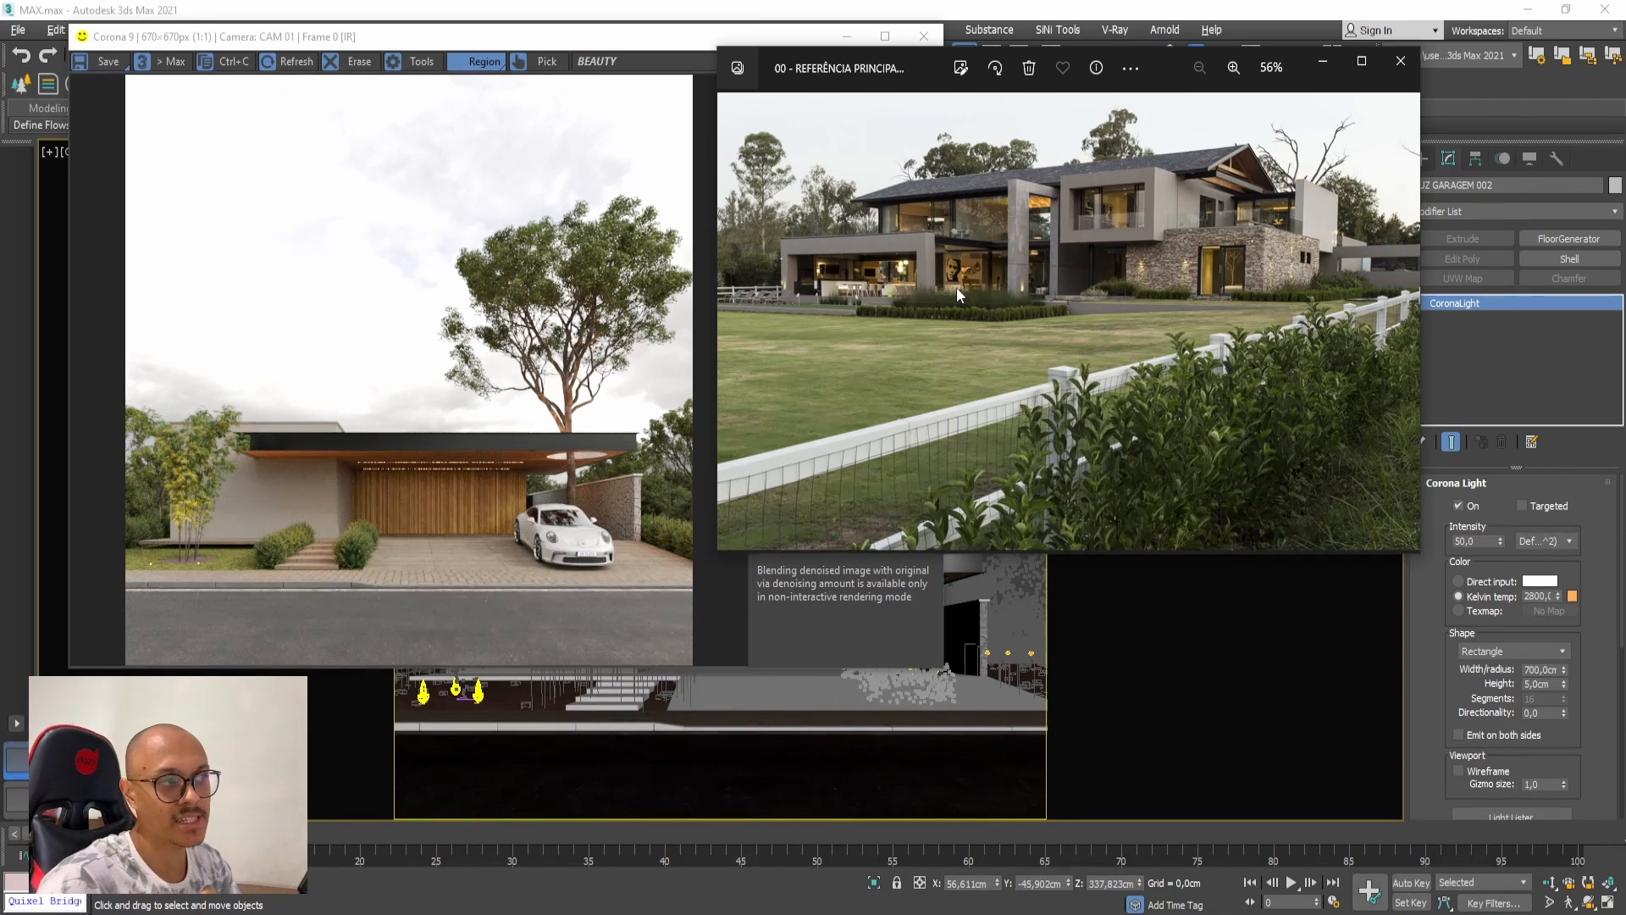
{"action": "left_click", "coordinate": [527, 265]}
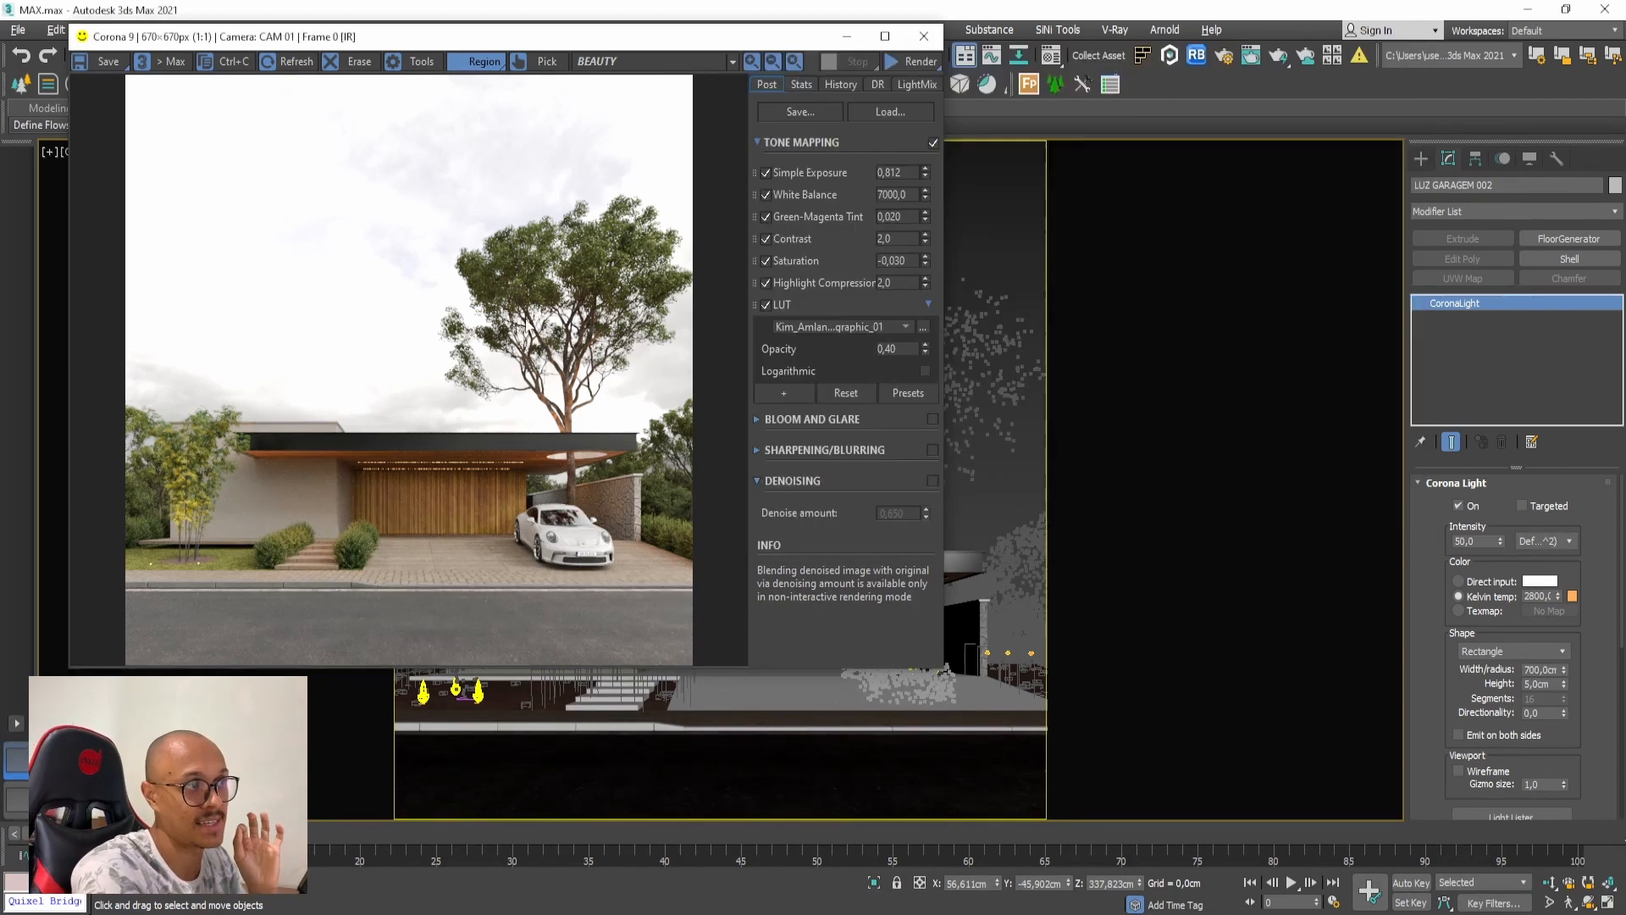
Step: Deselect the garage light, minimize the render window and bring up the Corona render settings
{"action": "left_click", "coordinate": [1060, 205]}
{"action": "left_click", "coordinate": [1060, 205]}
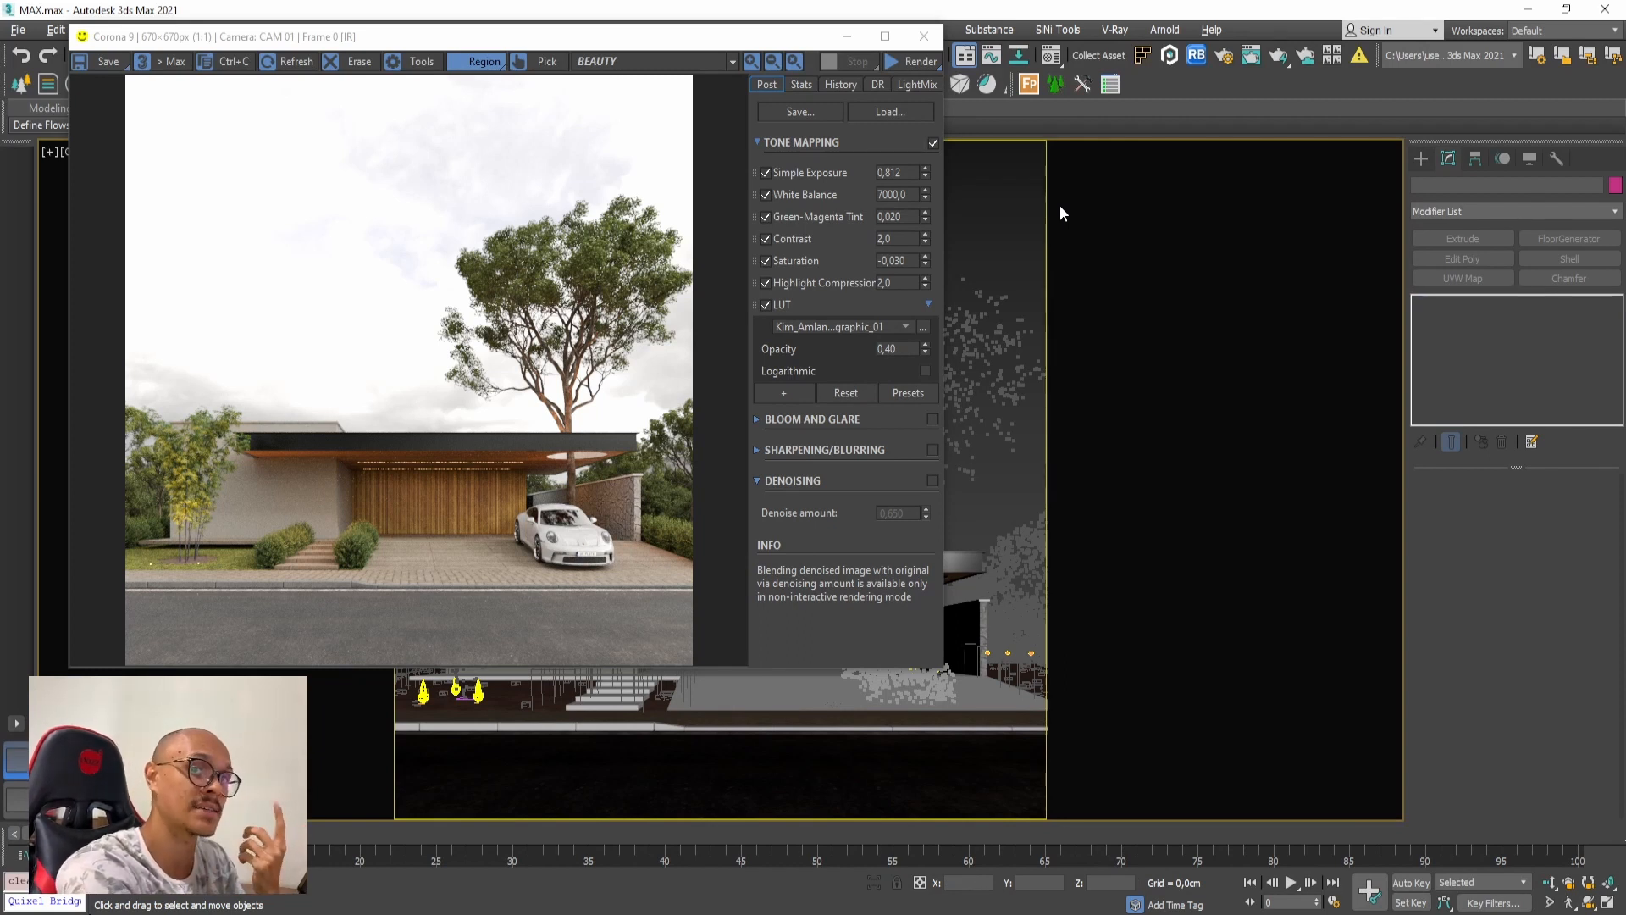
{"action": "left_click", "coordinate": [847, 36]}
{"action": "left_click", "coordinate": [1223, 58]}
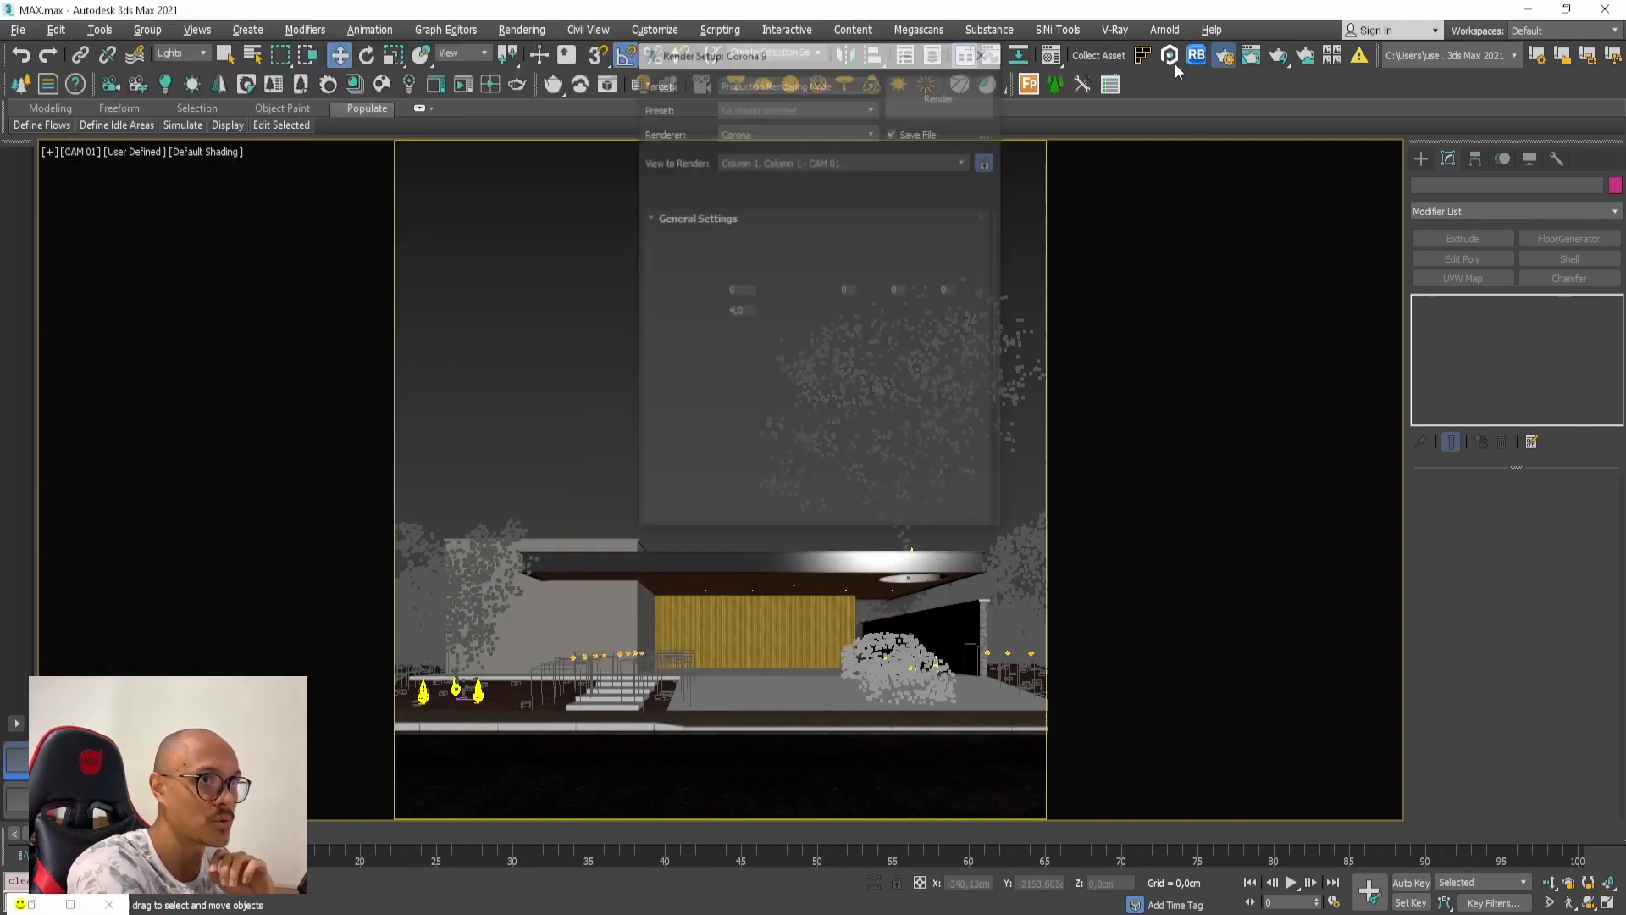
Step: Arrange the material editor beside the render settings and enable the Direct visibility override for the scene environment
{"action": "key", "text": "m"}
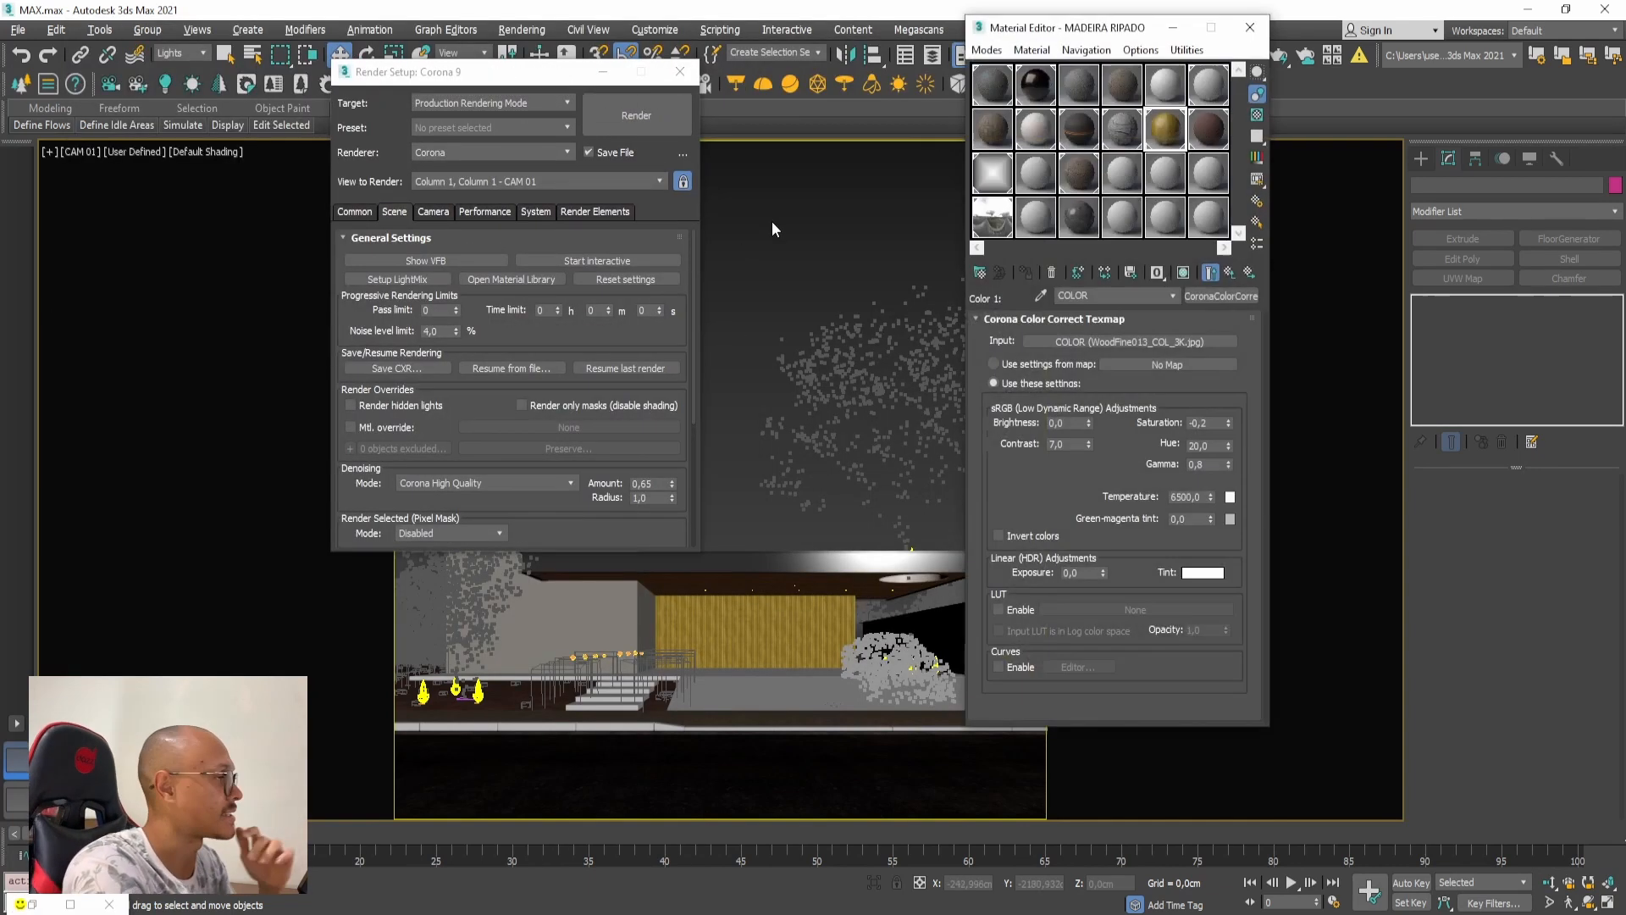
{"action": "left_click_drag", "start_coordinate": [1072, 32], "coordinate": [1033, 31]}
{"action": "scroll", "coordinate": [695, 333], "scroll_direction": "down", "scroll_amount": 5}
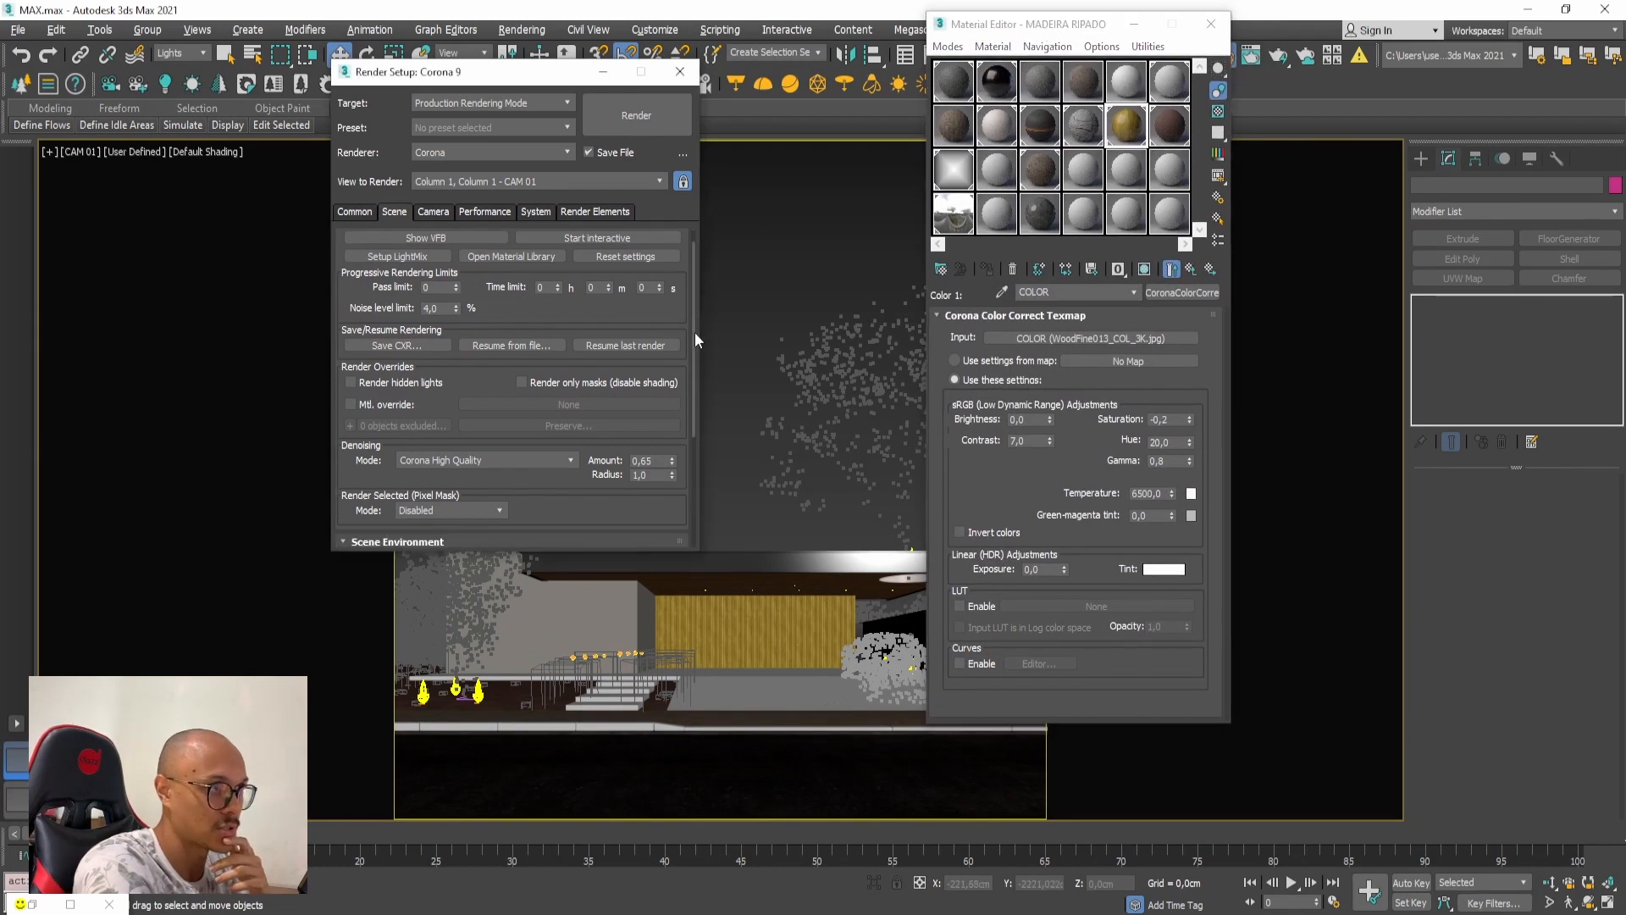
{"action": "left_click_drag", "start_coordinate": [964, 212], "coordinate": [637, 409]}
{"action": "left_click", "coordinate": [478, 365]}
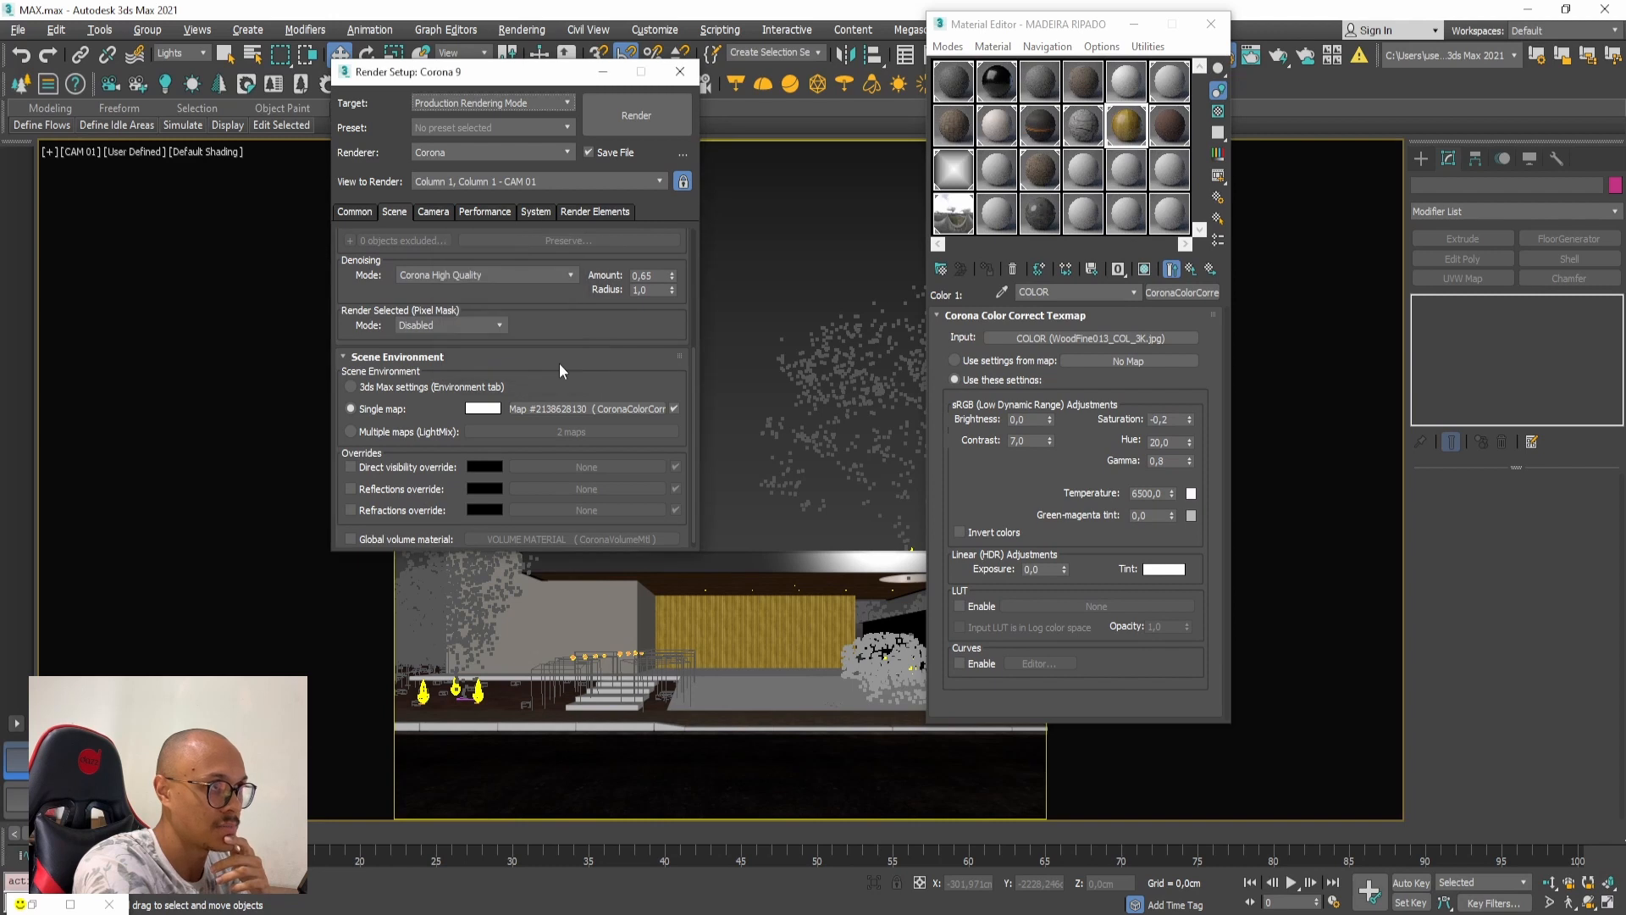
{"action": "left_click_drag", "start_coordinate": [537, 81], "coordinate": [559, 35]}
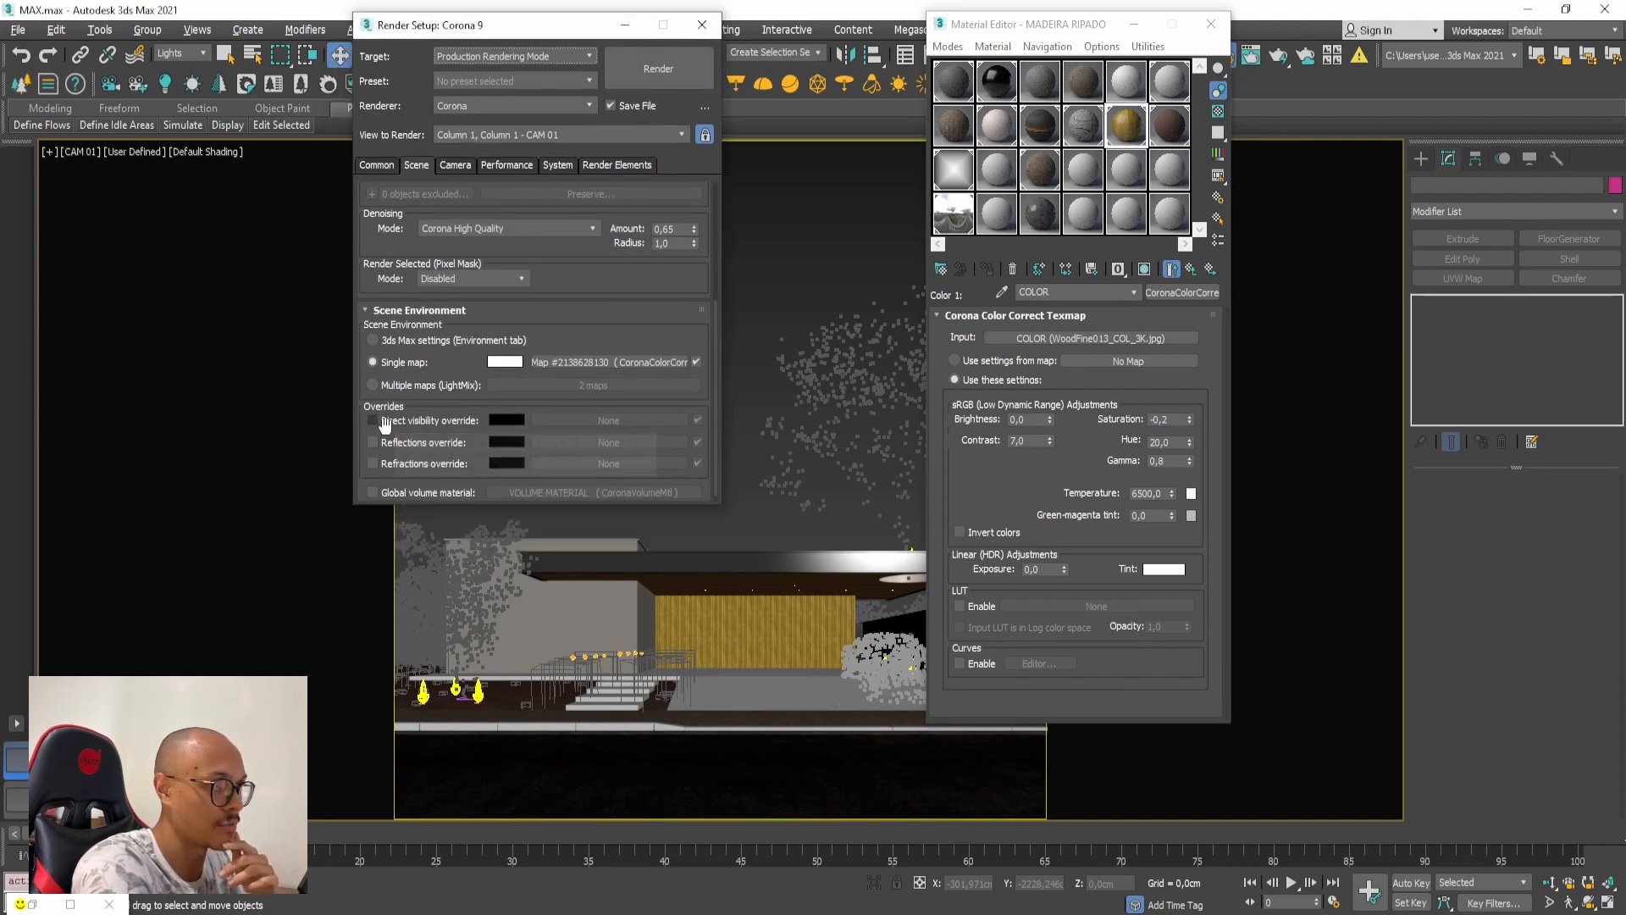
{"action": "left_click", "coordinate": [427, 420]}
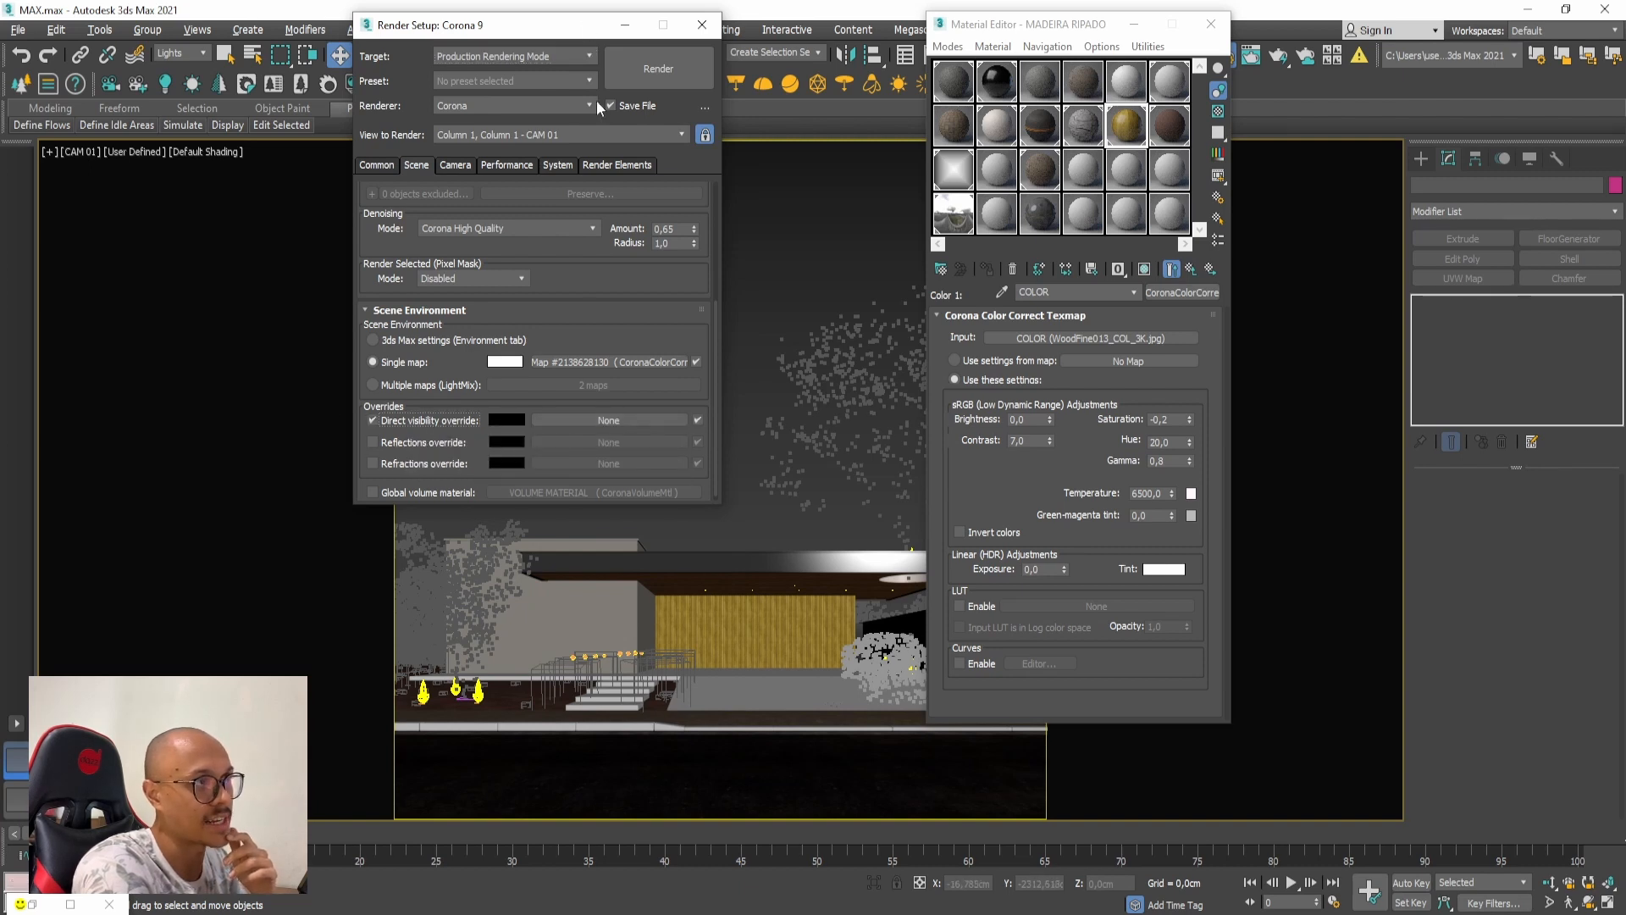
{"action": "left_click_drag", "start_coordinate": [537, 30], "coordinate": [455, 41]}
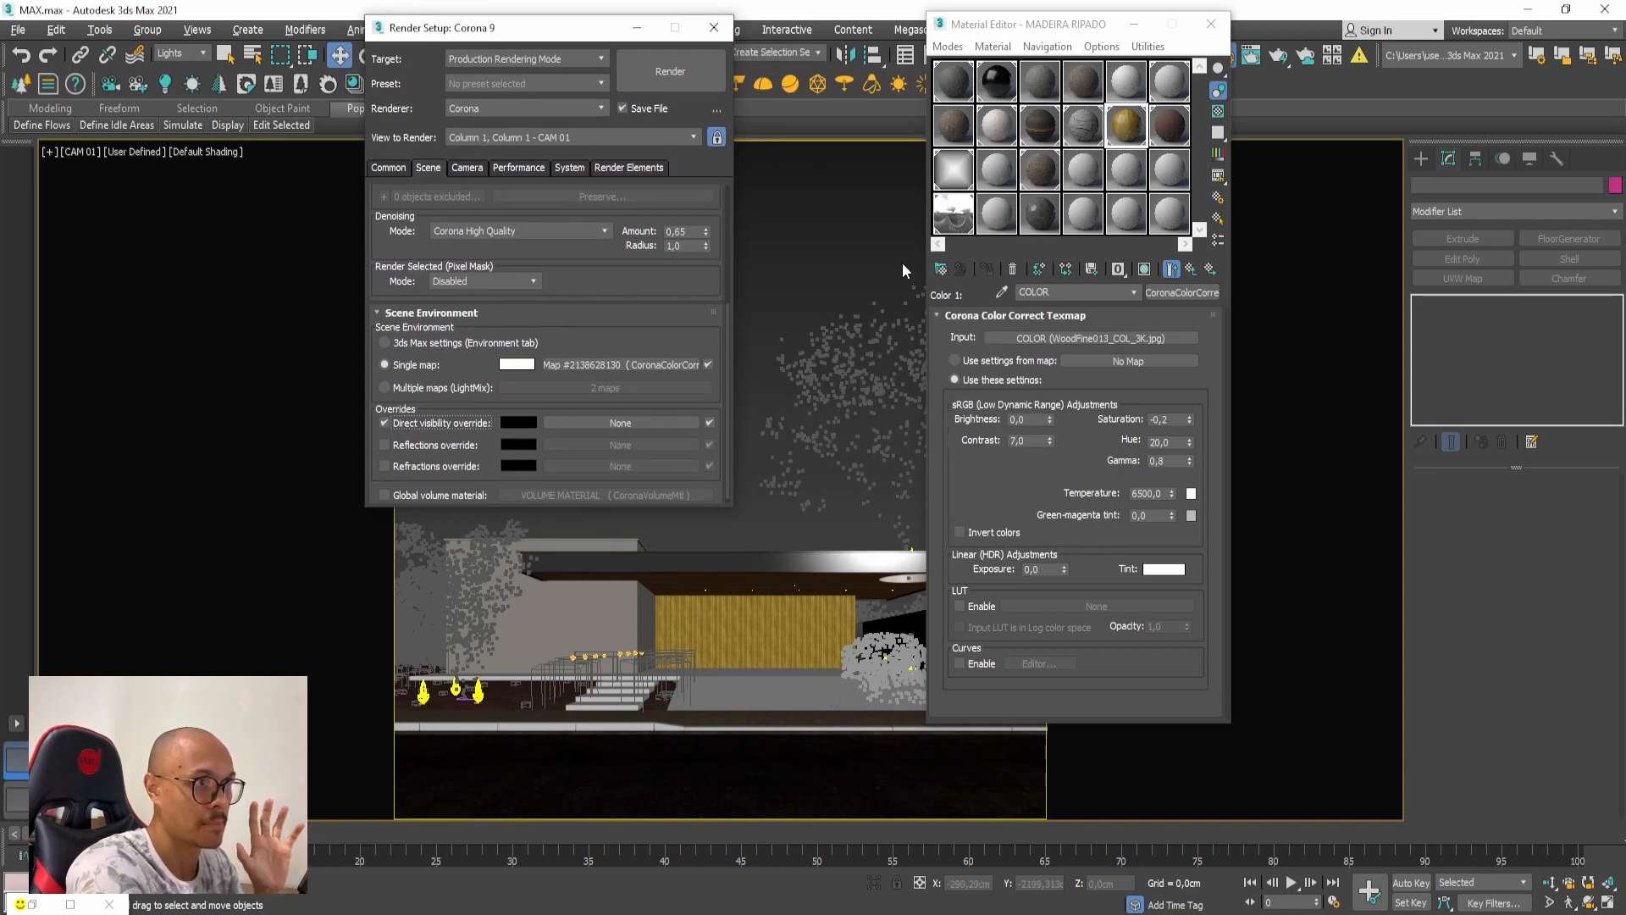
Step: Assign the HDRI's Color Correct map to the Direct visibility override, close the render settings and restart the interactive render
{"action": "left_click", "coordinate": [945, 218]}
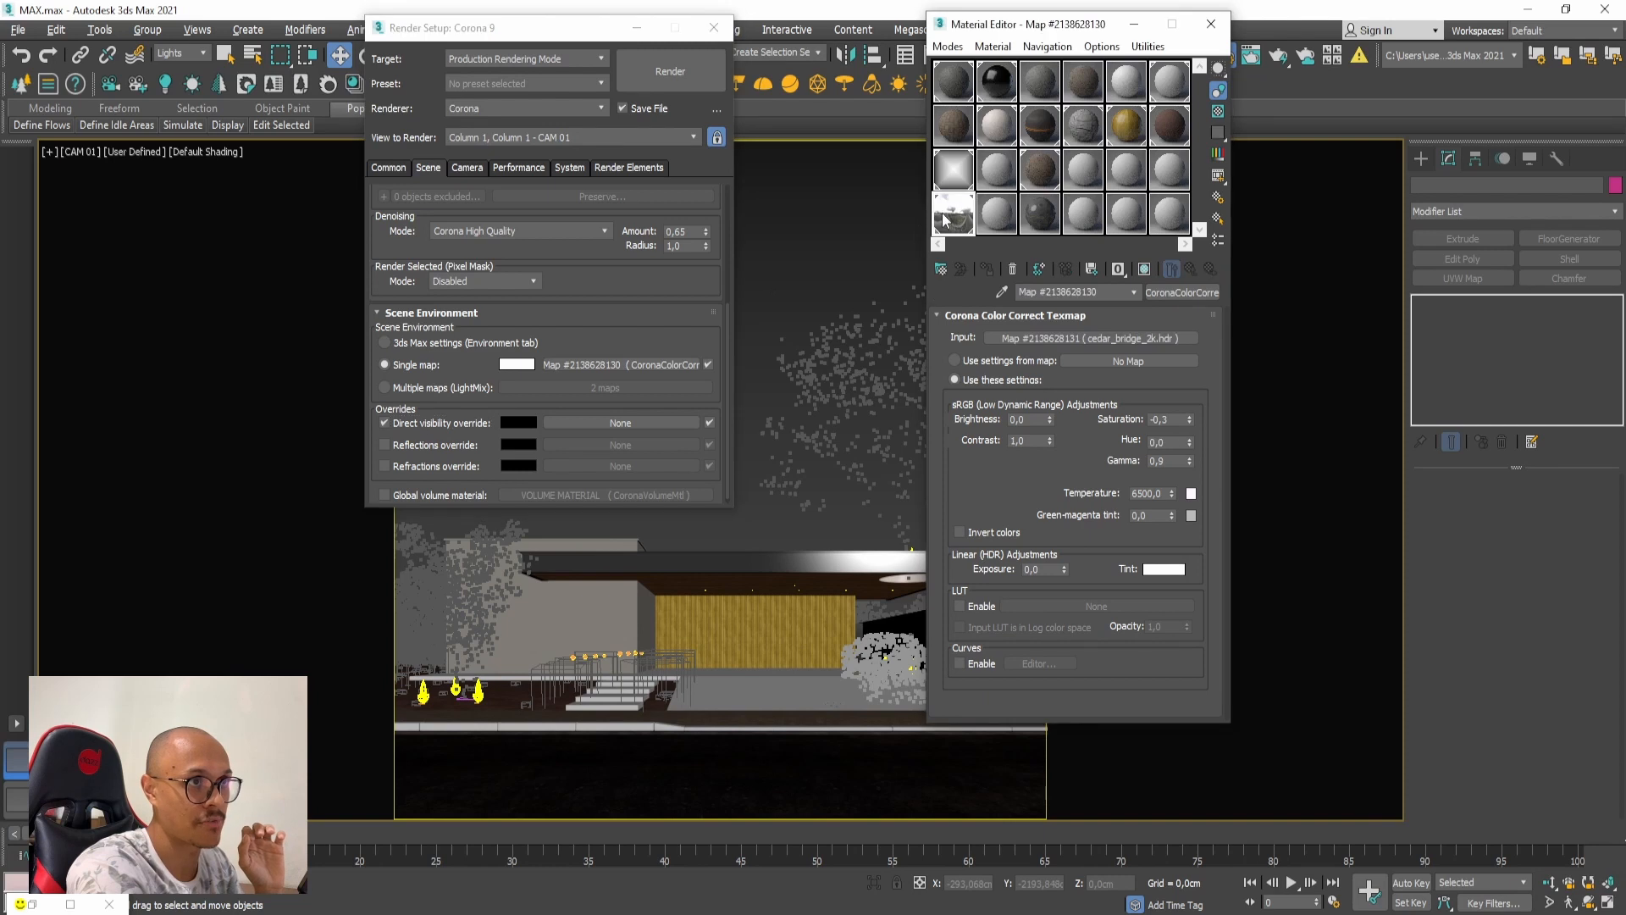
{"action": "left_click_drag", "start_coordinate": [945, 218], "coordinate": [652, 424]}
{"action": "left_click", "coordinate": [513, 321]}
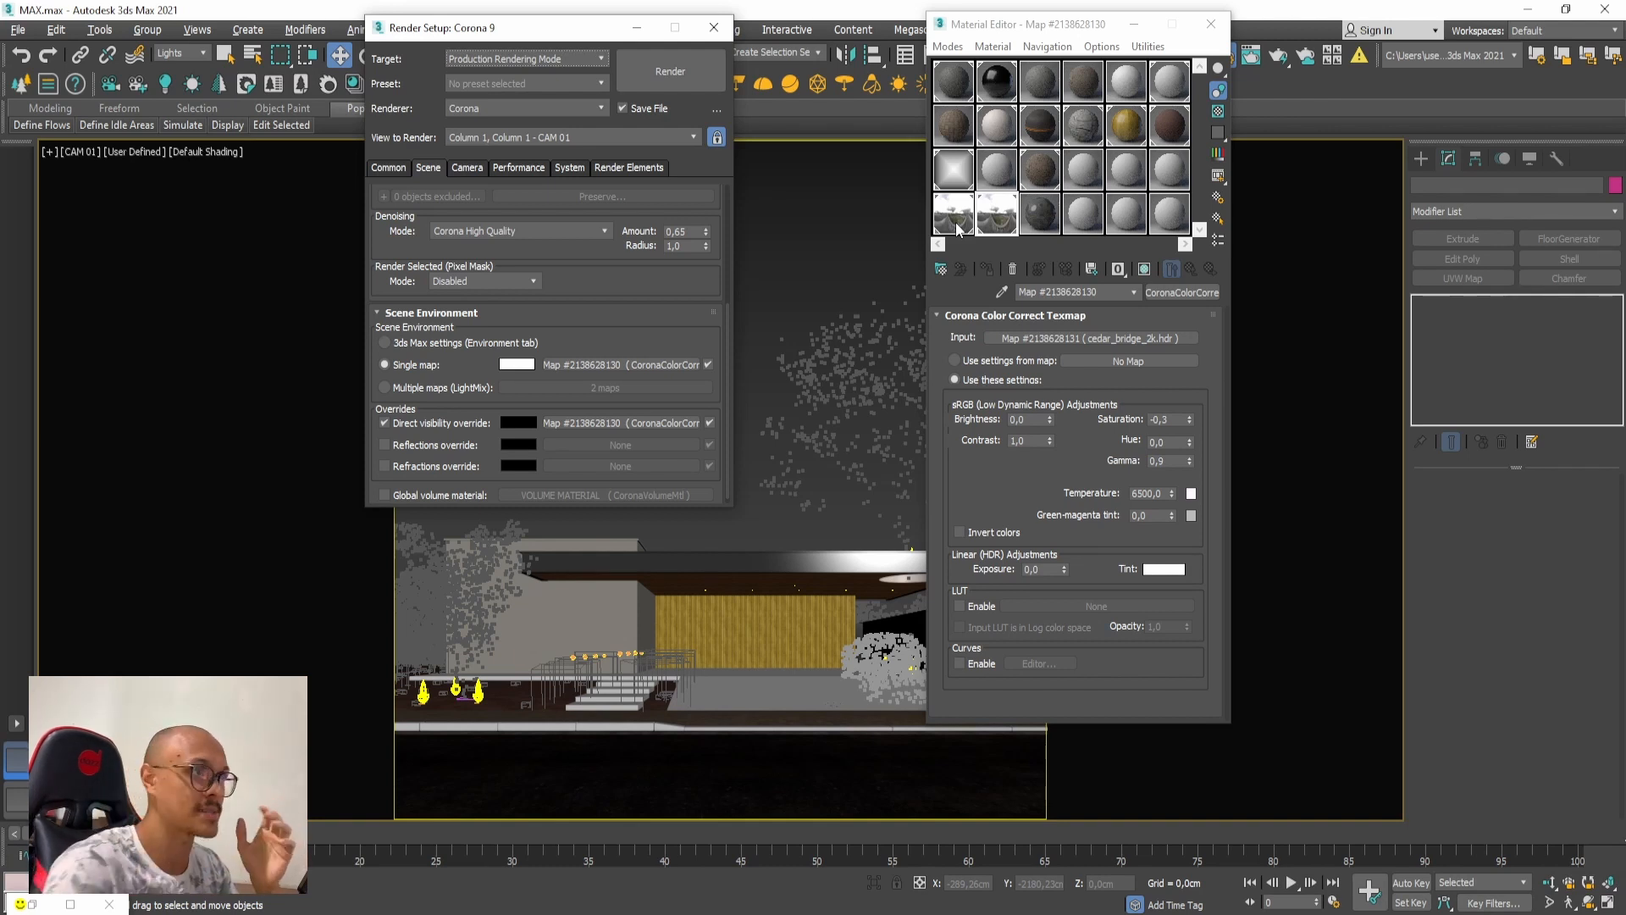
{"action": "left_click", "coordinate": [714, 29]}
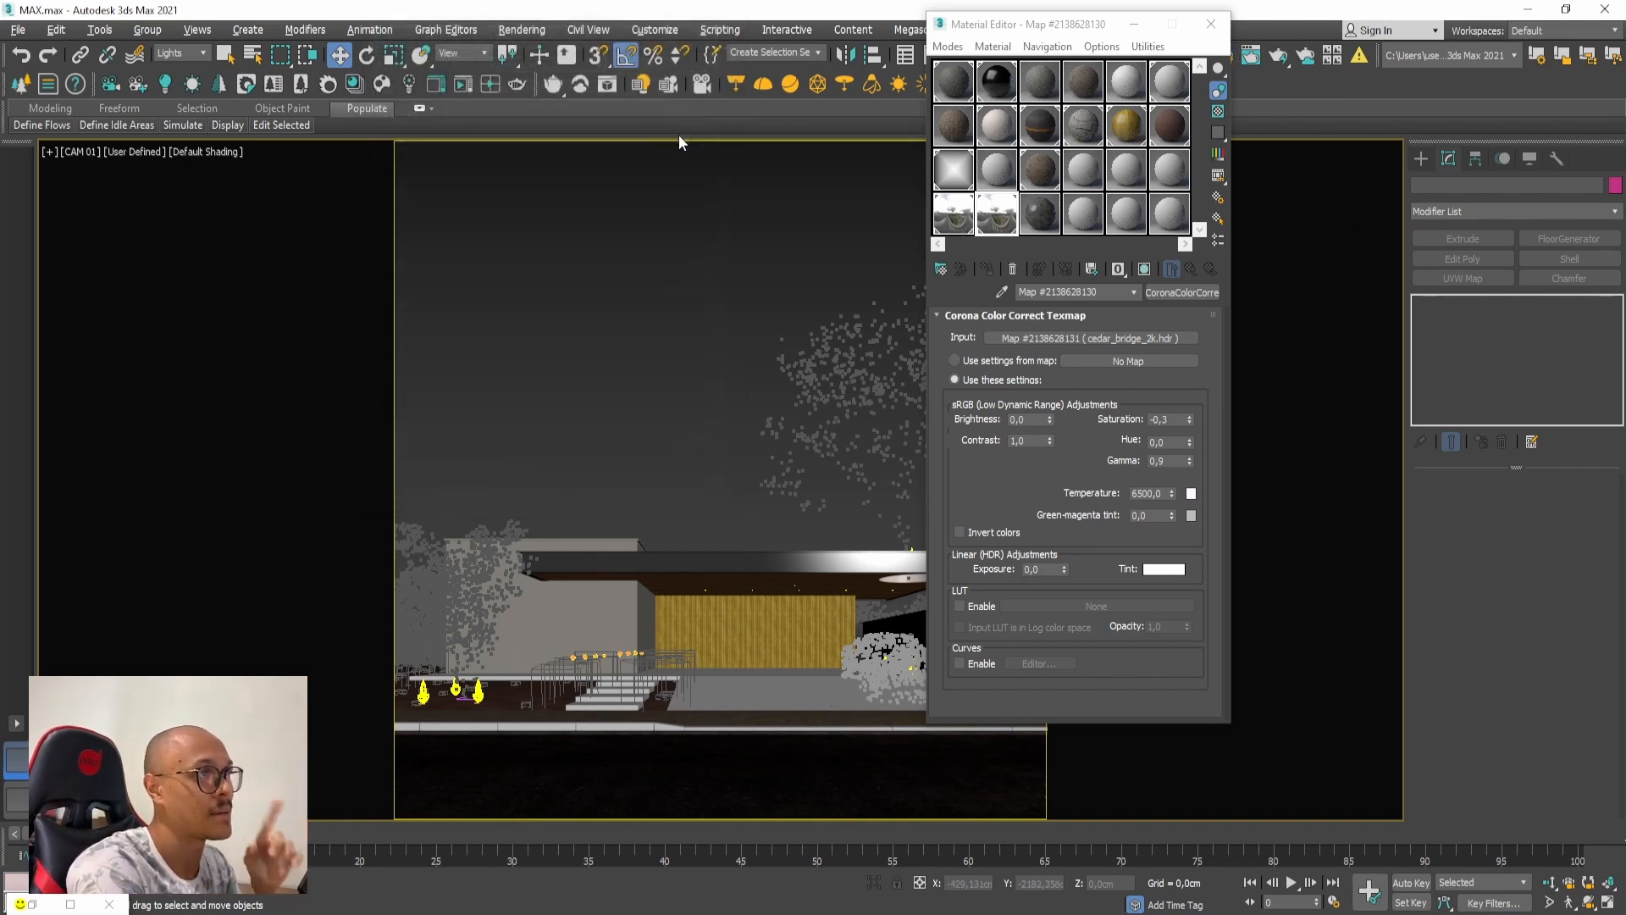
{"action": "left_click", "coordinate": [437, 84]}
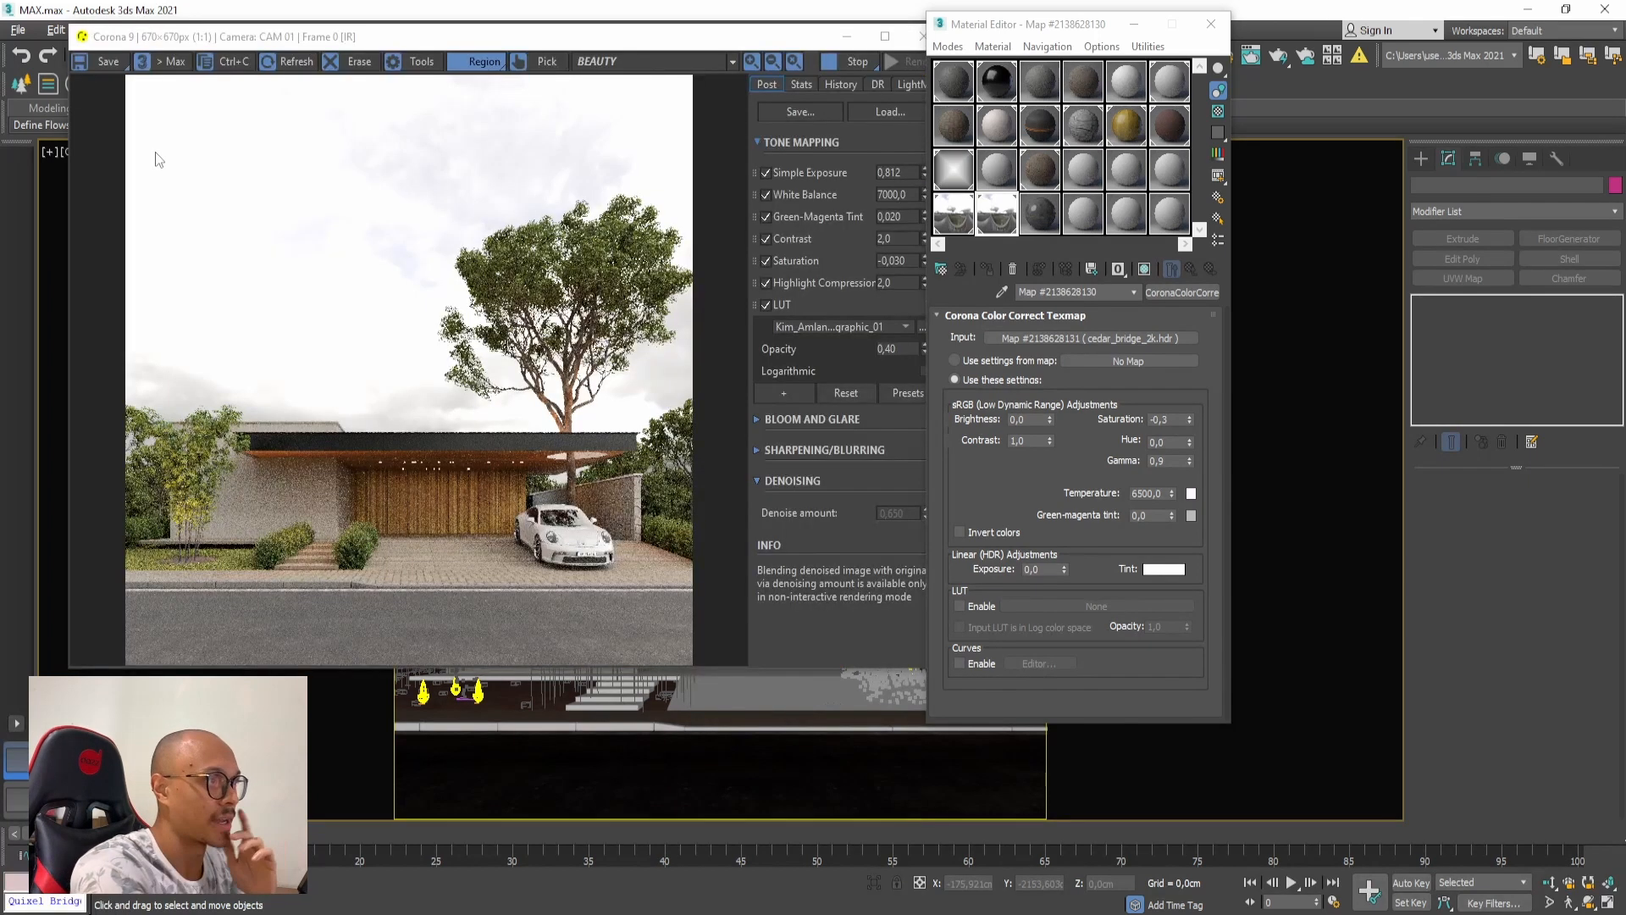
Step: Set the cedar_bridge_2k.hdr bitmap's environment rotation to 270 degrees, change it to 250, and return to its Color Correct map
{"action": "left_click_drag", "start_coordinate": [1035, 25], "coordinate": [1060, 30]}
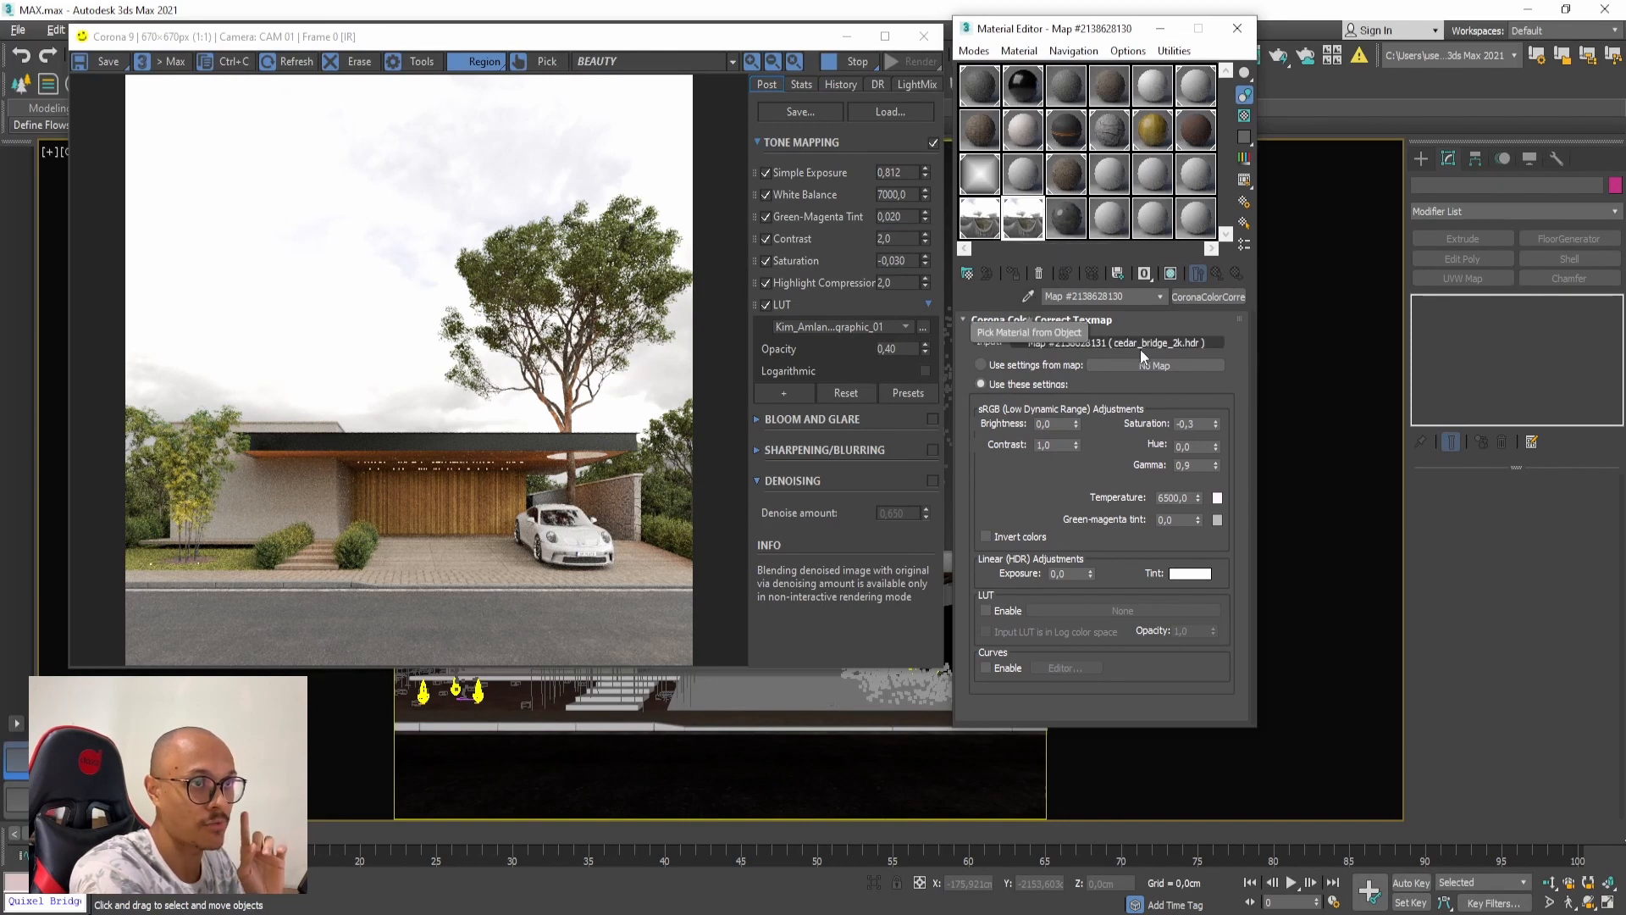
{"action": "left_click", "coordinate": [1162, 342]}
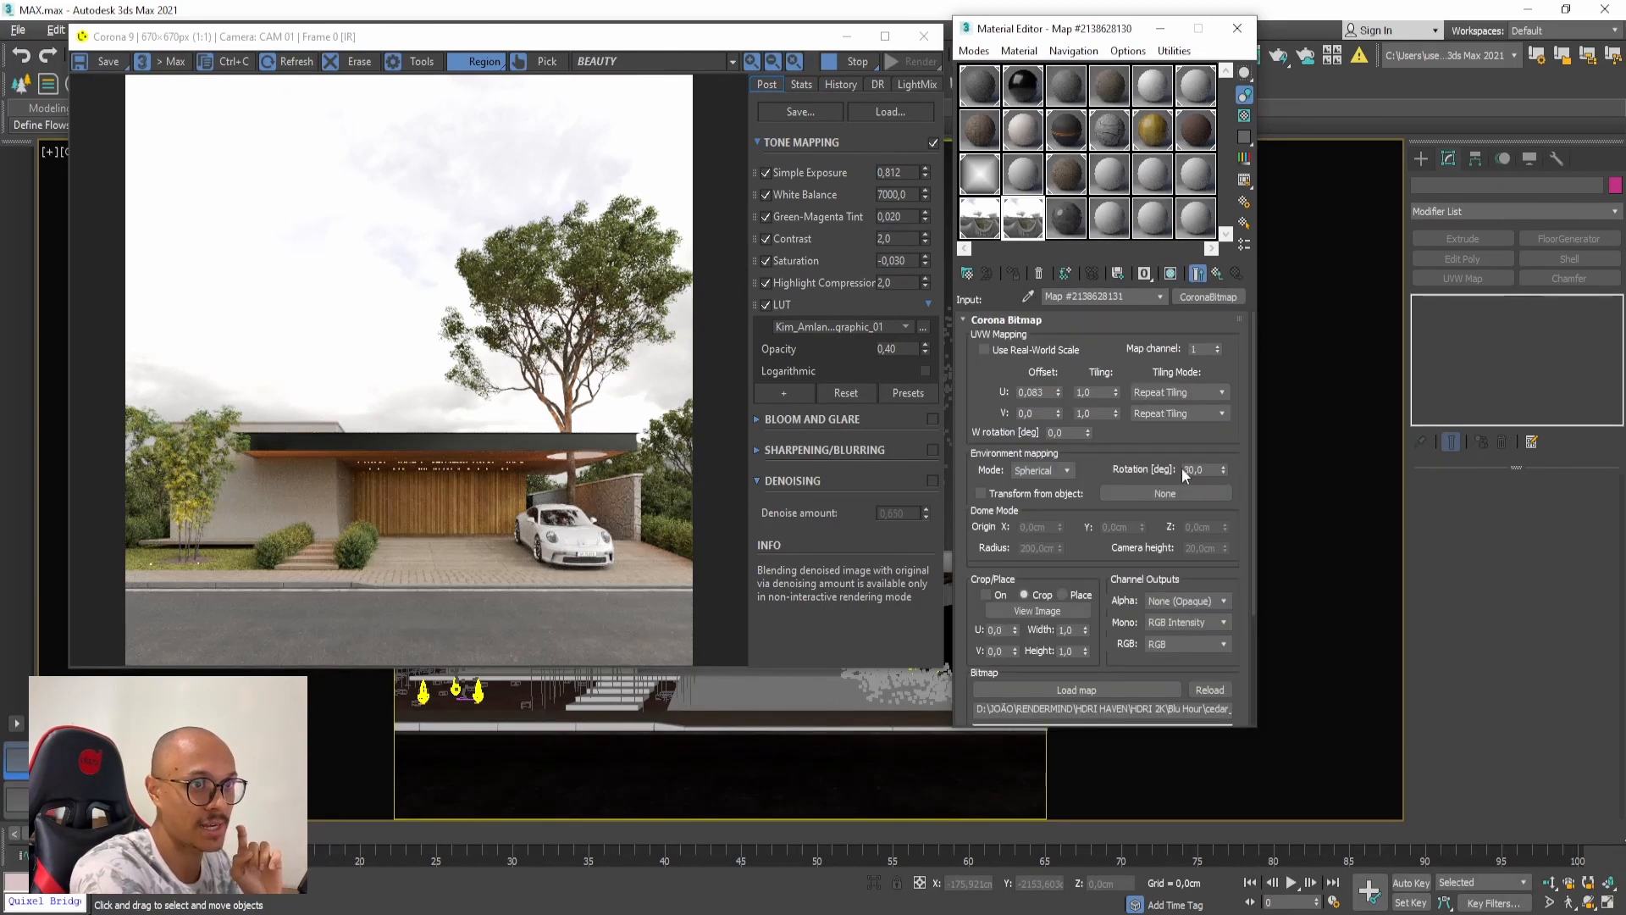
{"action": "double_click", "coordinate": [1198, 471]}
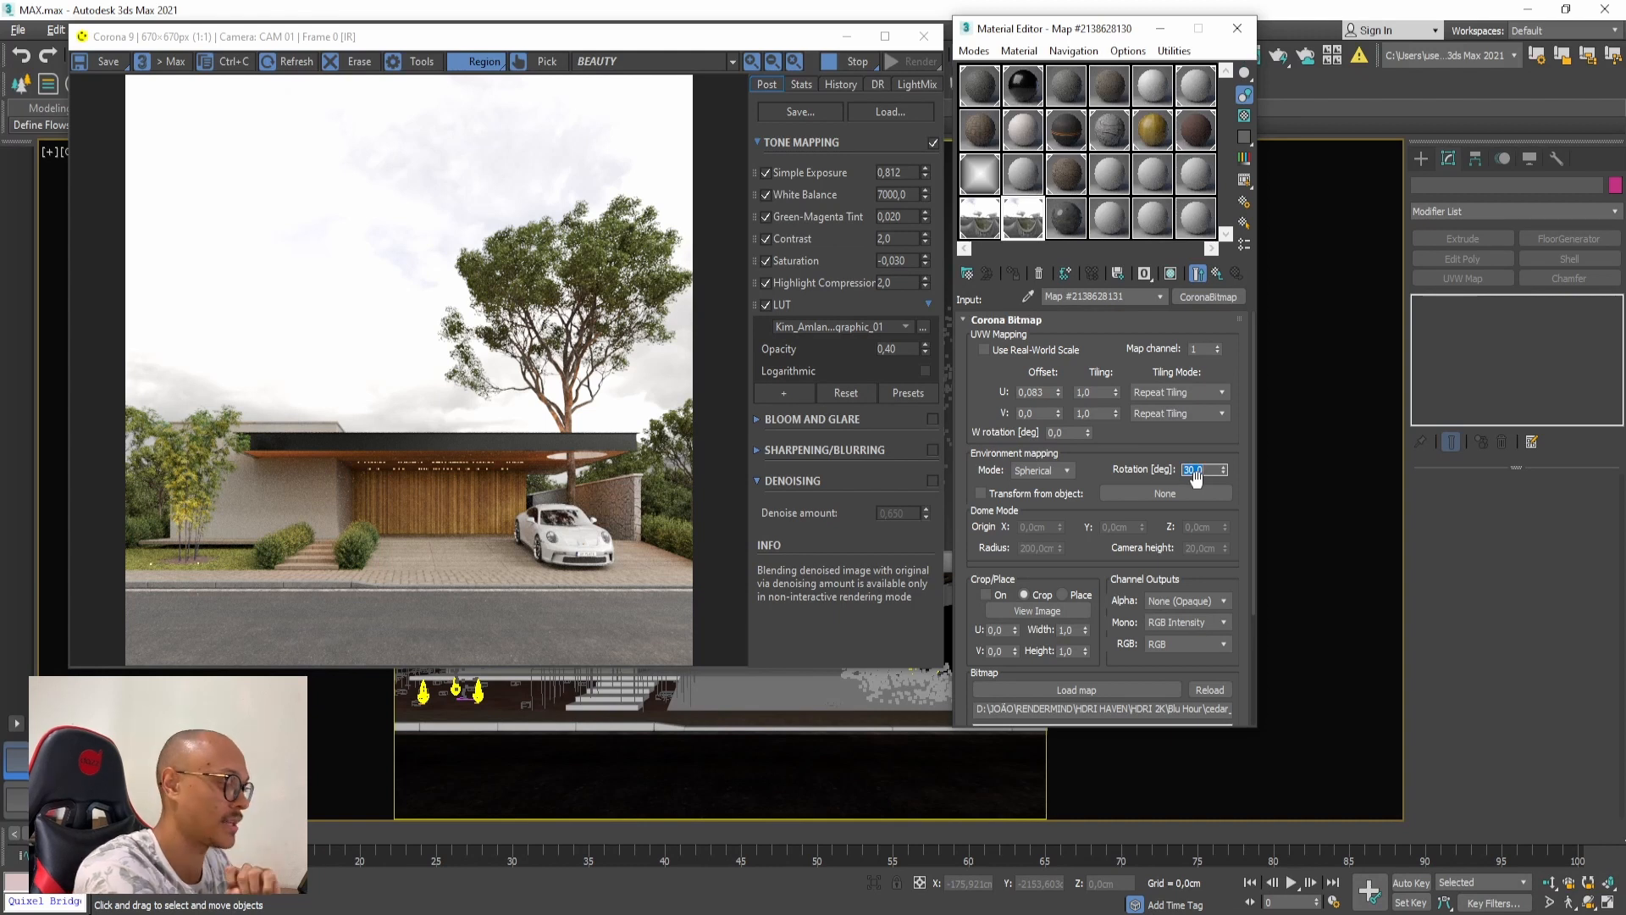
{"action": "type", "text": "270"}
{"action": "key", "text": "Return"}
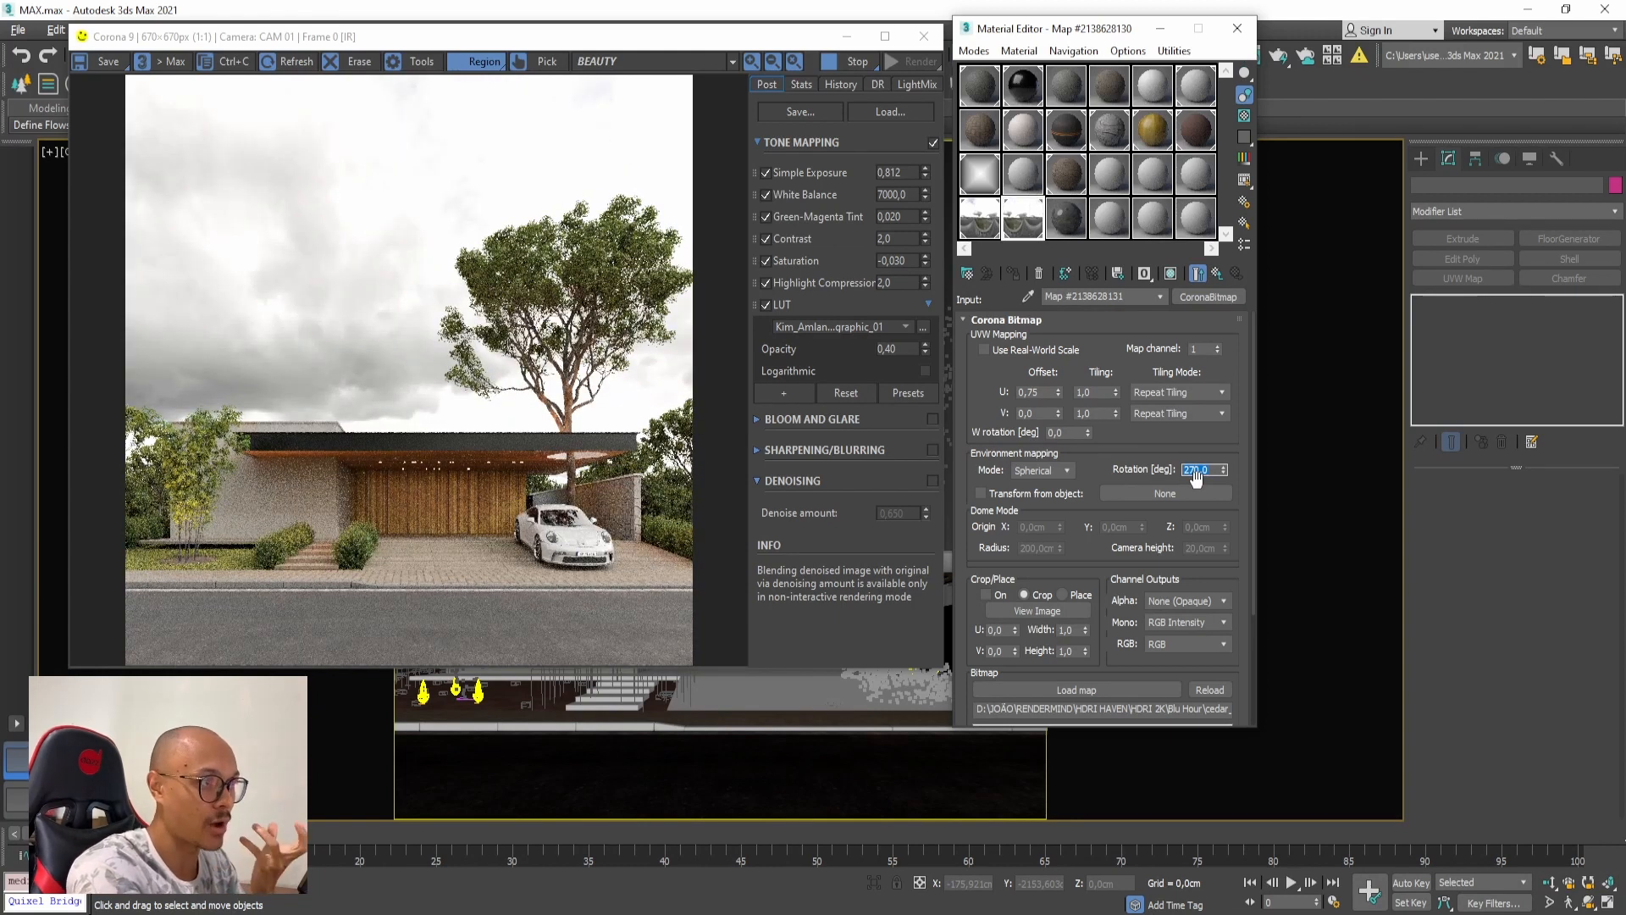
{"action": "type", "text": "250"}
{"action": "key", "text": "Return"}
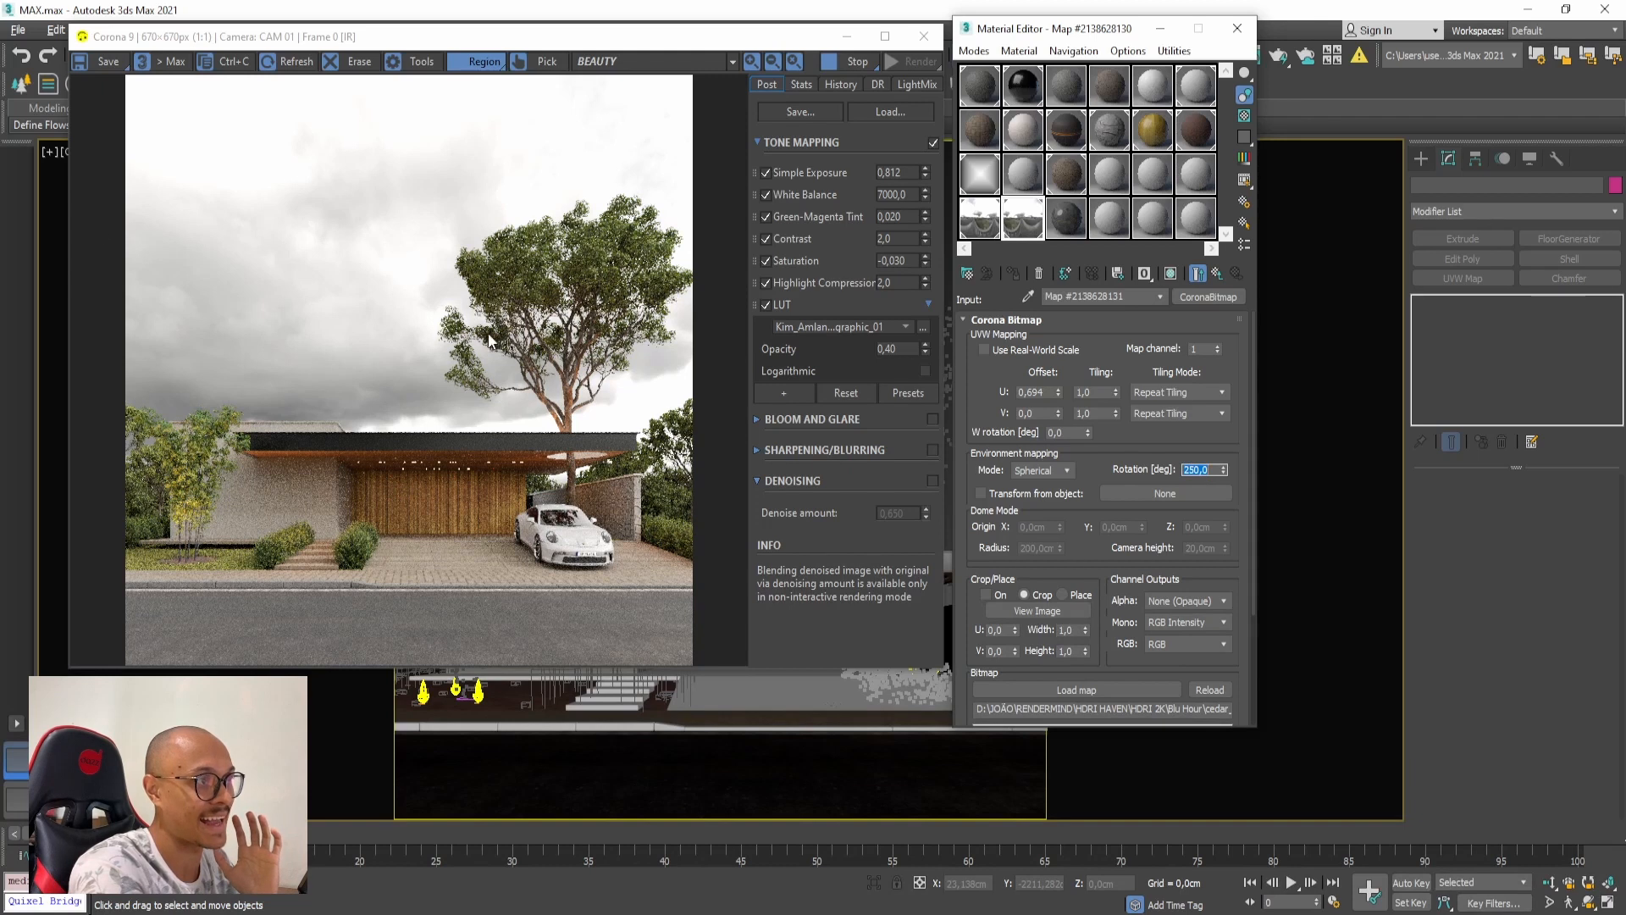
{"action": "left_click", "coordinate": [1217, 273]}
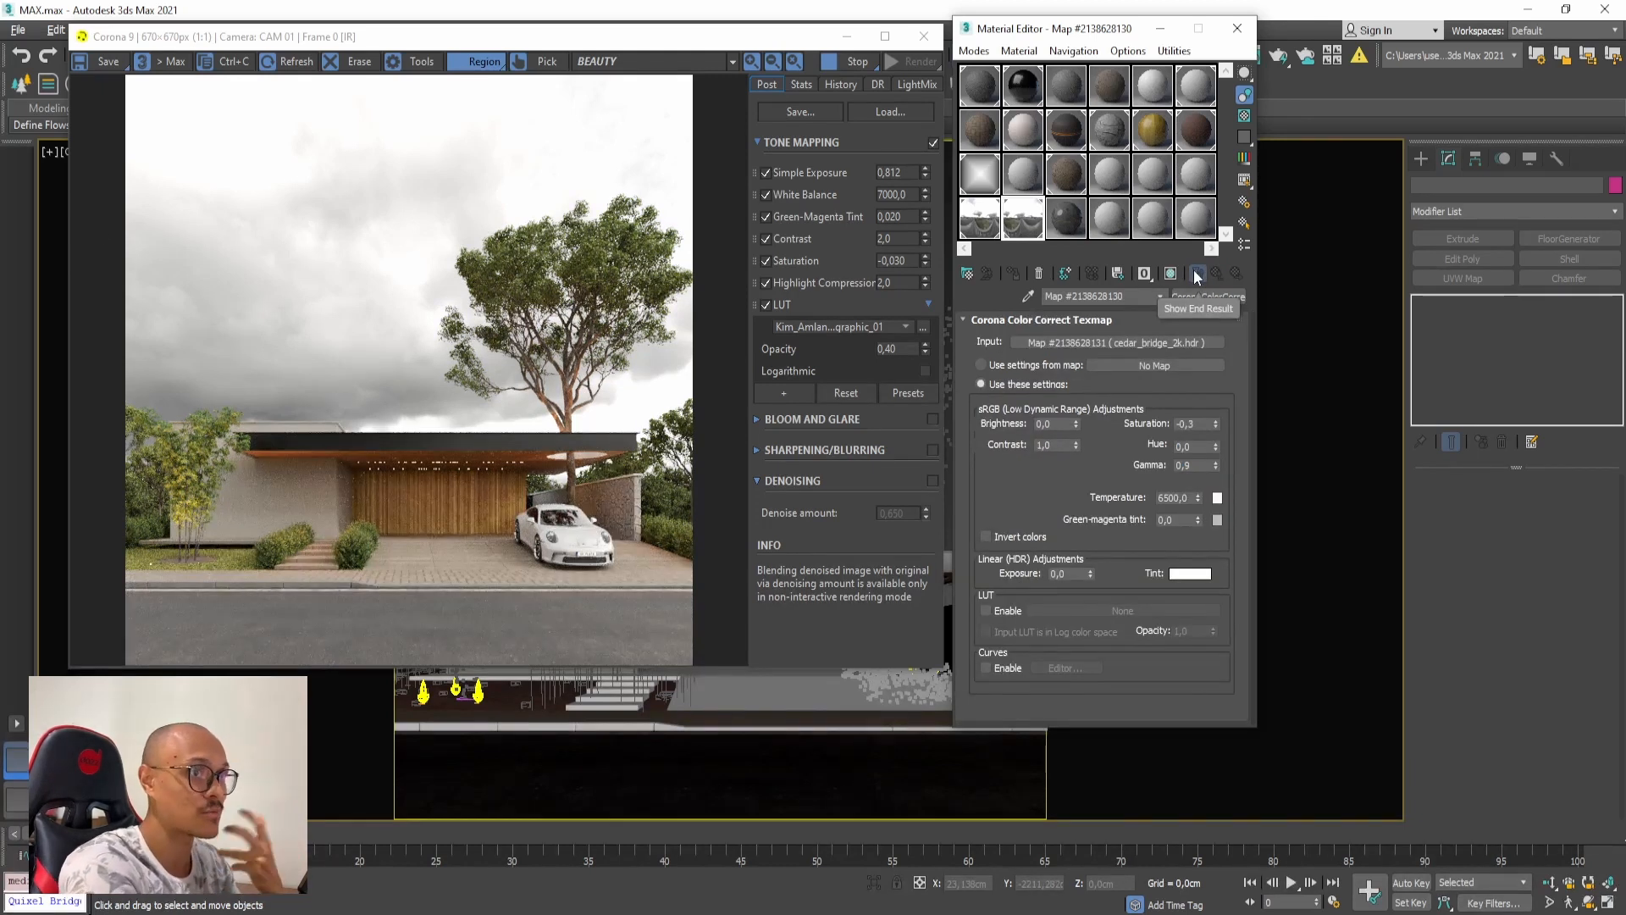
Step: Set the gamma of the HDRI's Color Correct map to 0.6
{"action": "double_click", "coordinate": [1184, 465]}
{"action": "type", "text": "0,6"}
{"action": "key", "text": "Return"}
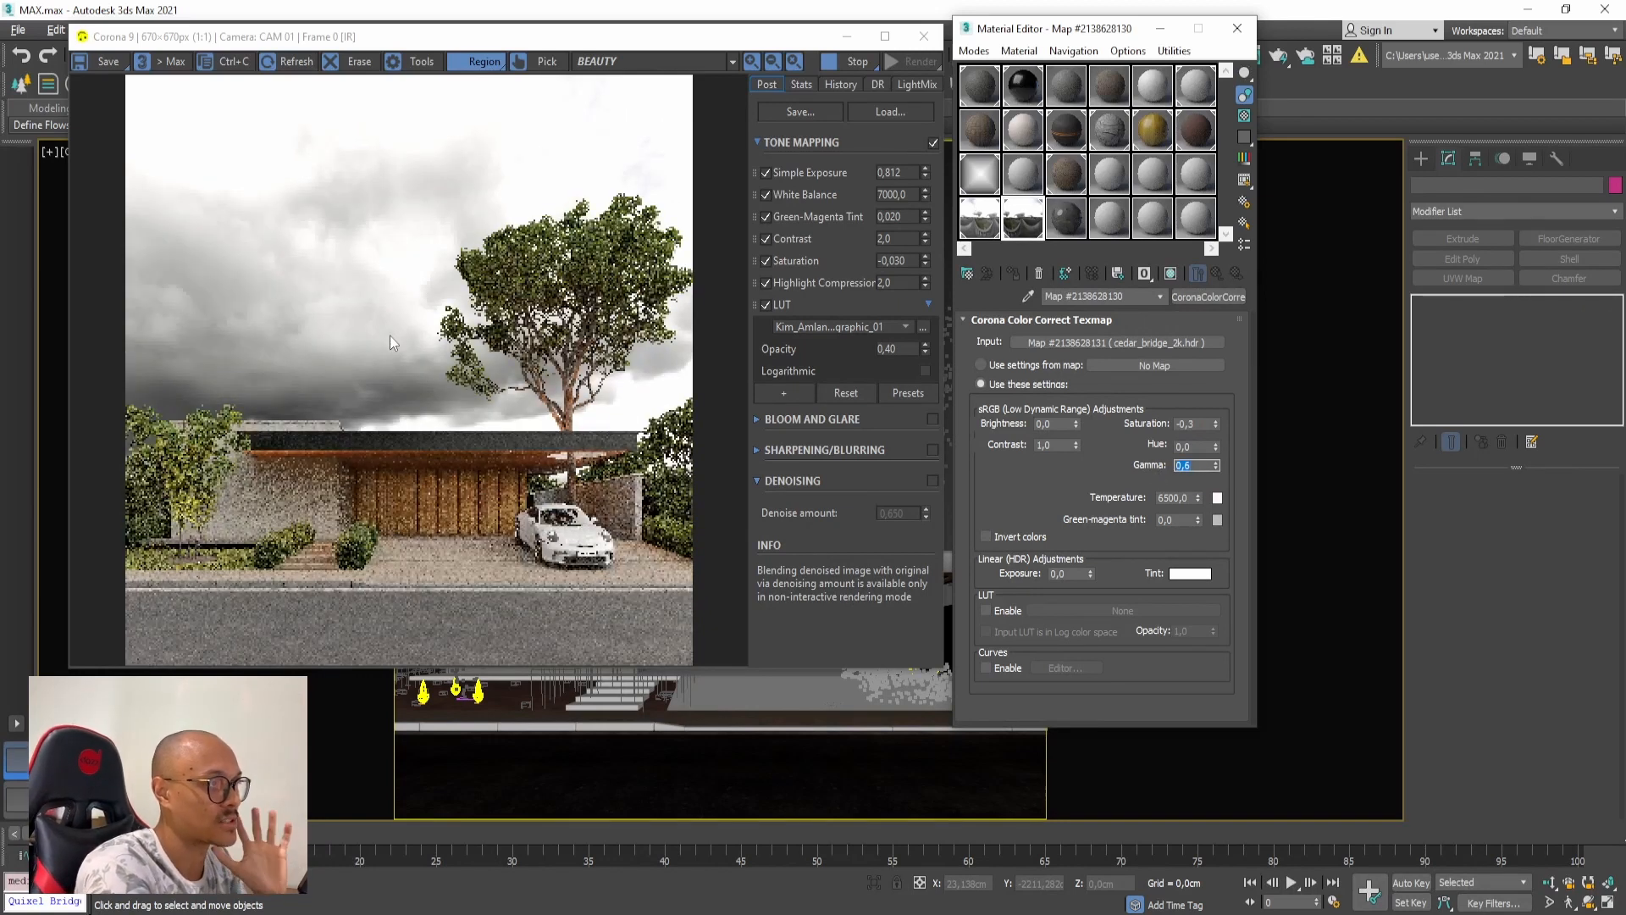
Step: Try environment rotations of 180, 220 and 150 degrees on the cedar_bridge_2k.hdr bitmap, and settle on 100 degrees
{"action": "left_click", "coordinate": [1180, 349]}
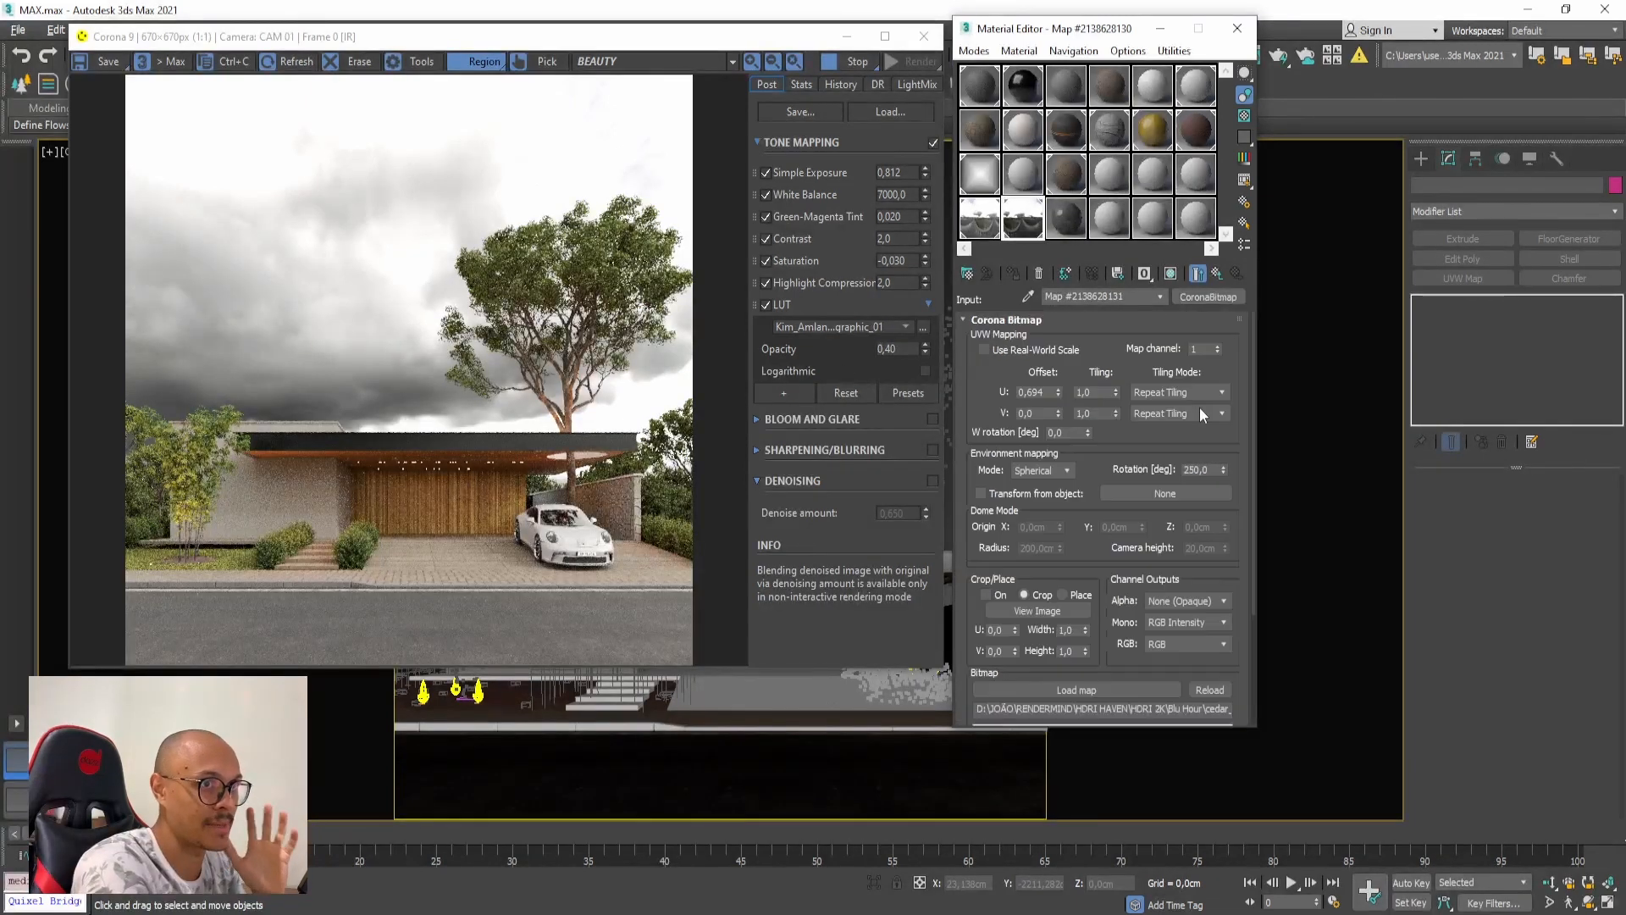
{"action": "double_click", "coordinate": [1197, 468]}
{"action": "type", "text": "180"}
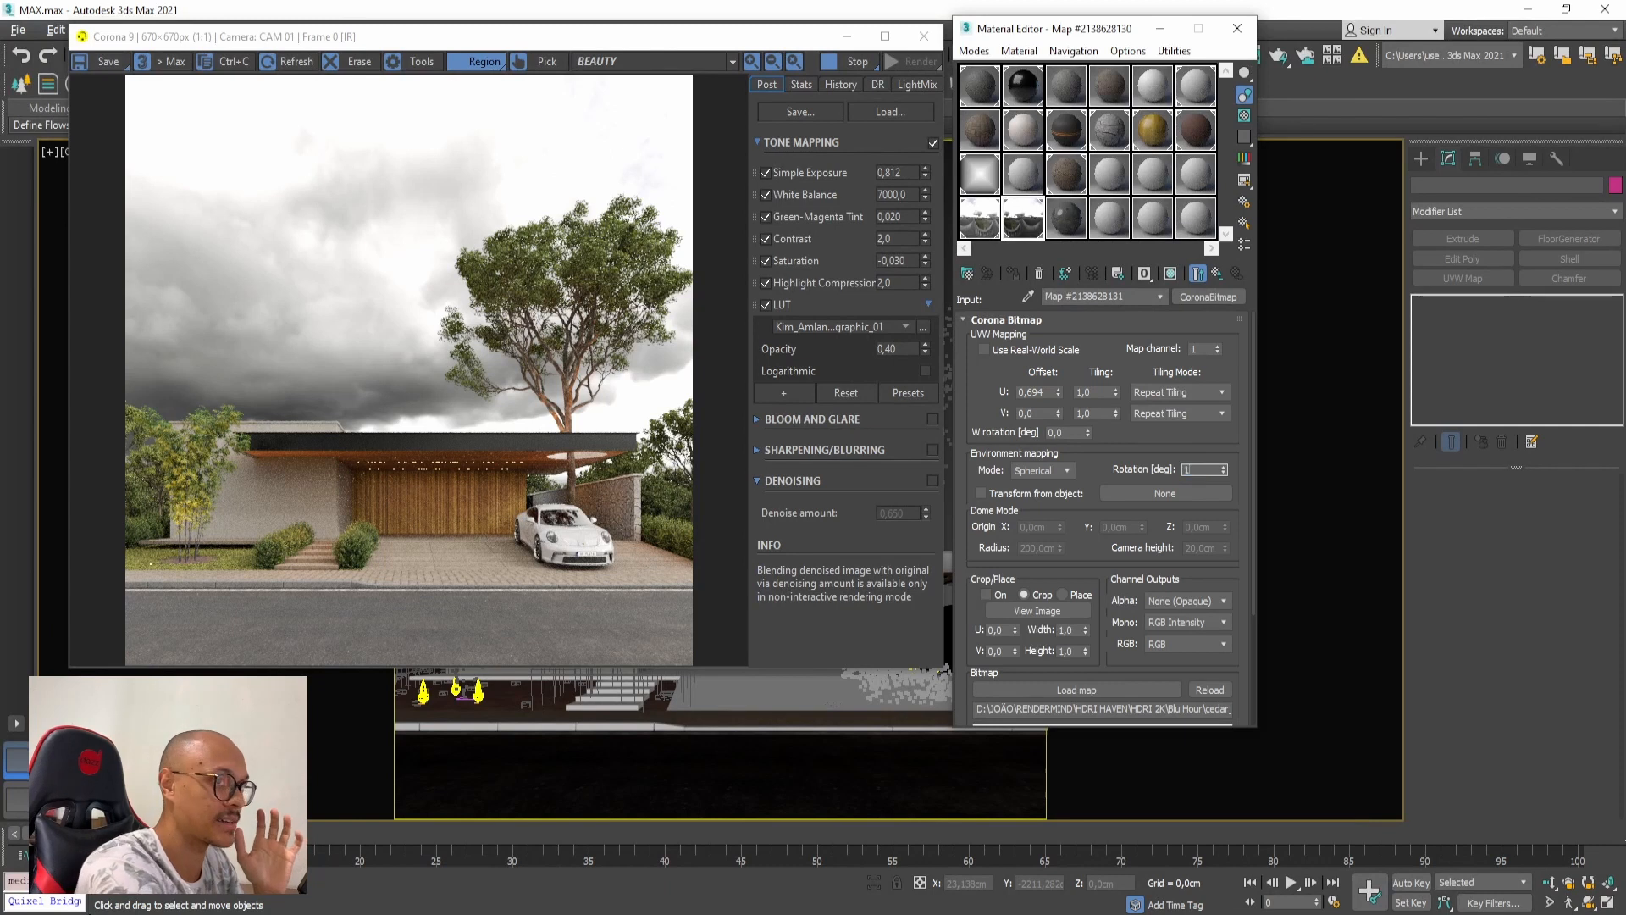
{"action": "key", "text": "Return"}
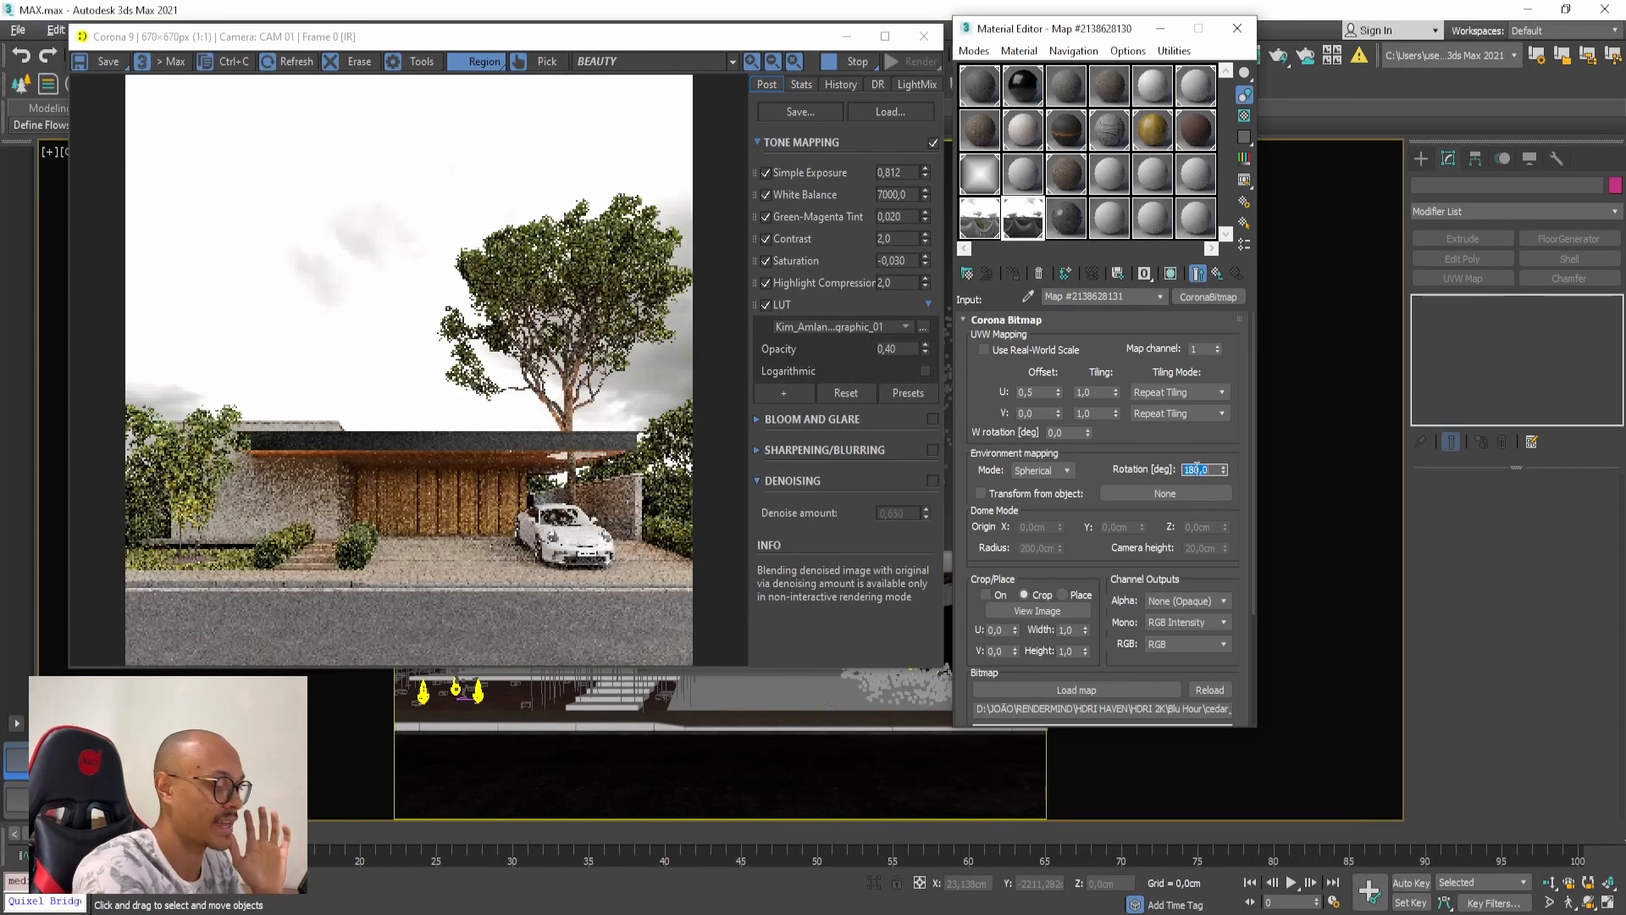
{"action": "type", "text": "220"}
{"action": "key", "text": "Return"}
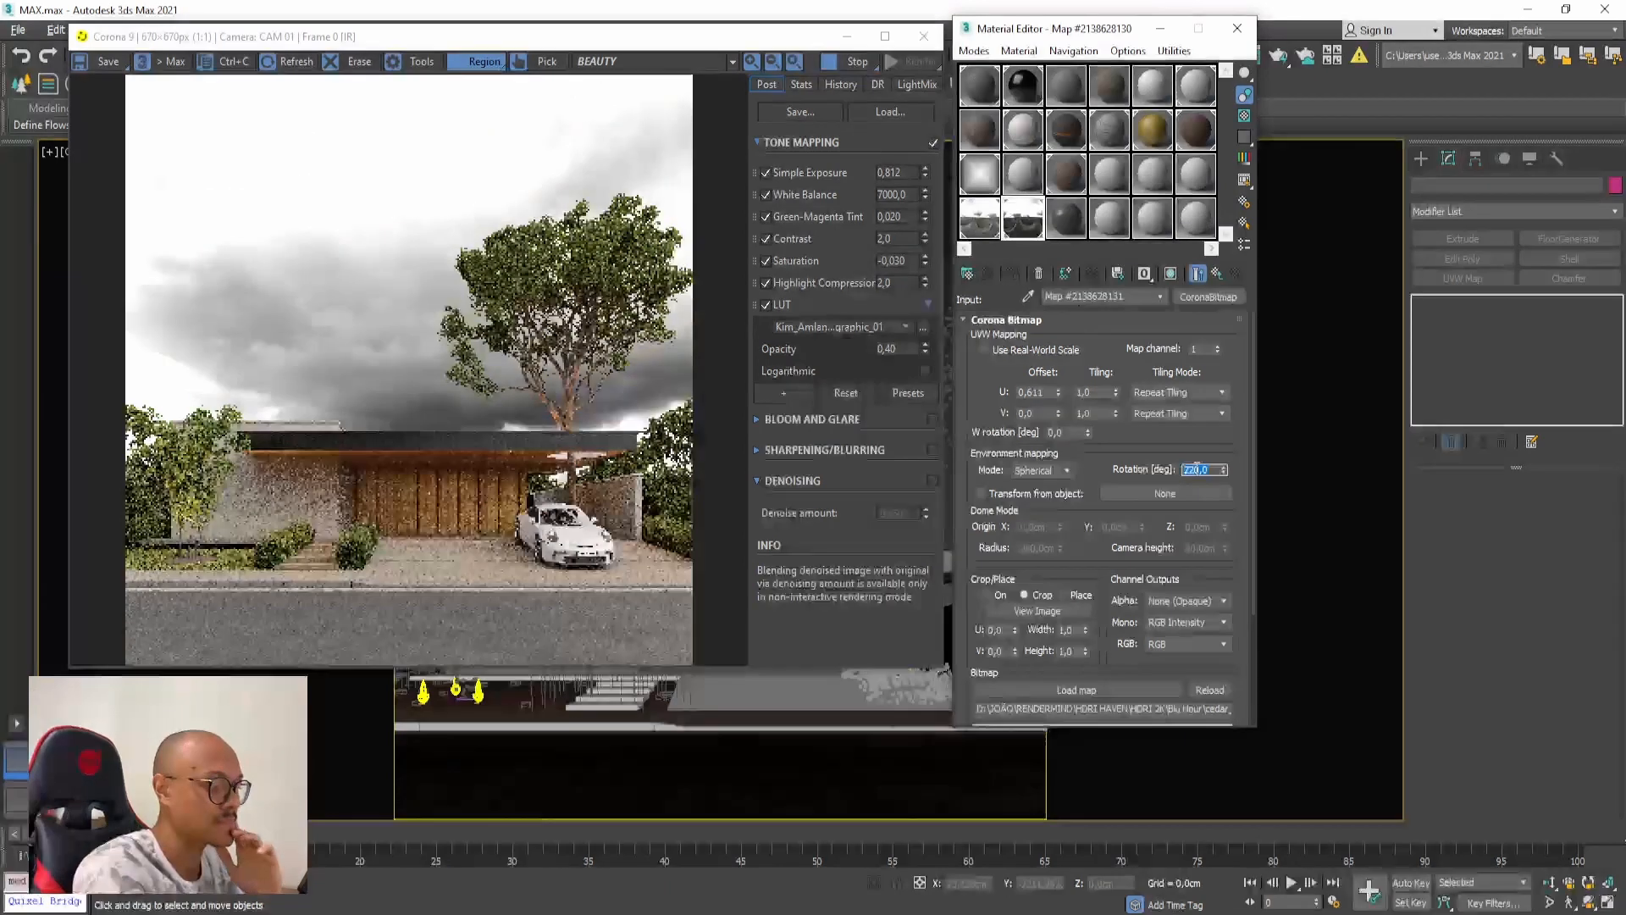
{"action": "type", "text": "150"}
{"action": "key", "text": "Return"}
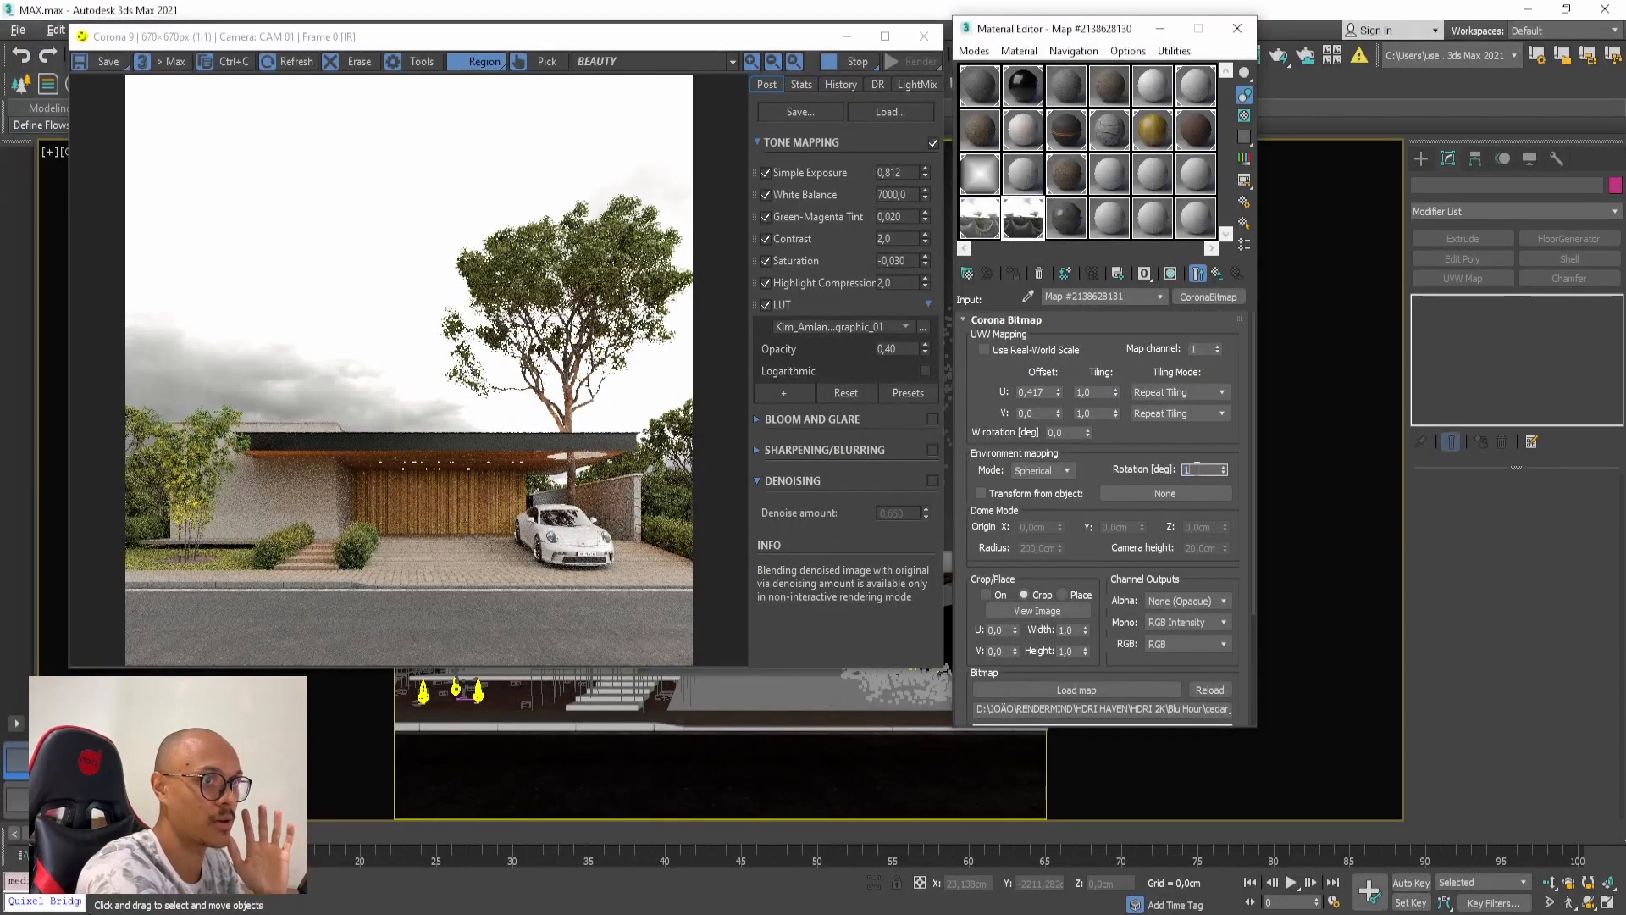
{"action": "type", "text": "100"}
{"action": "key", "text": "Return"}
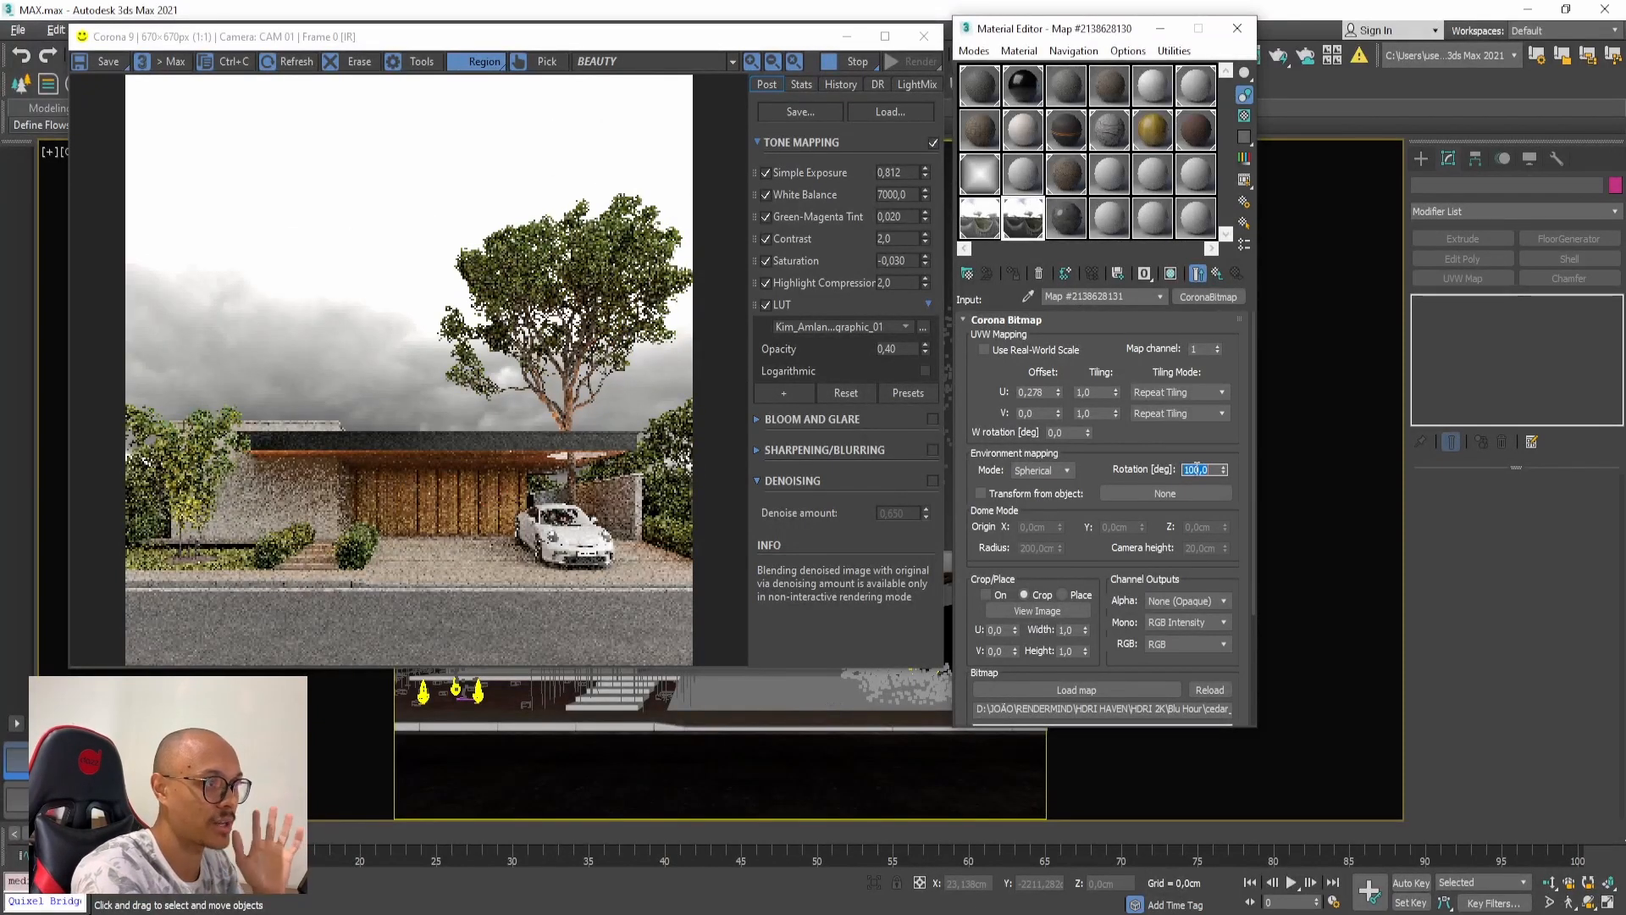
Step: Return to the HDRI's Color Correct map, try a gamma of 0.5, and set it to 1.0
{"action": "left_click", "coordinate": [1220, 274]}
{"action": "double_click", "coordinate": [1198, 466]}
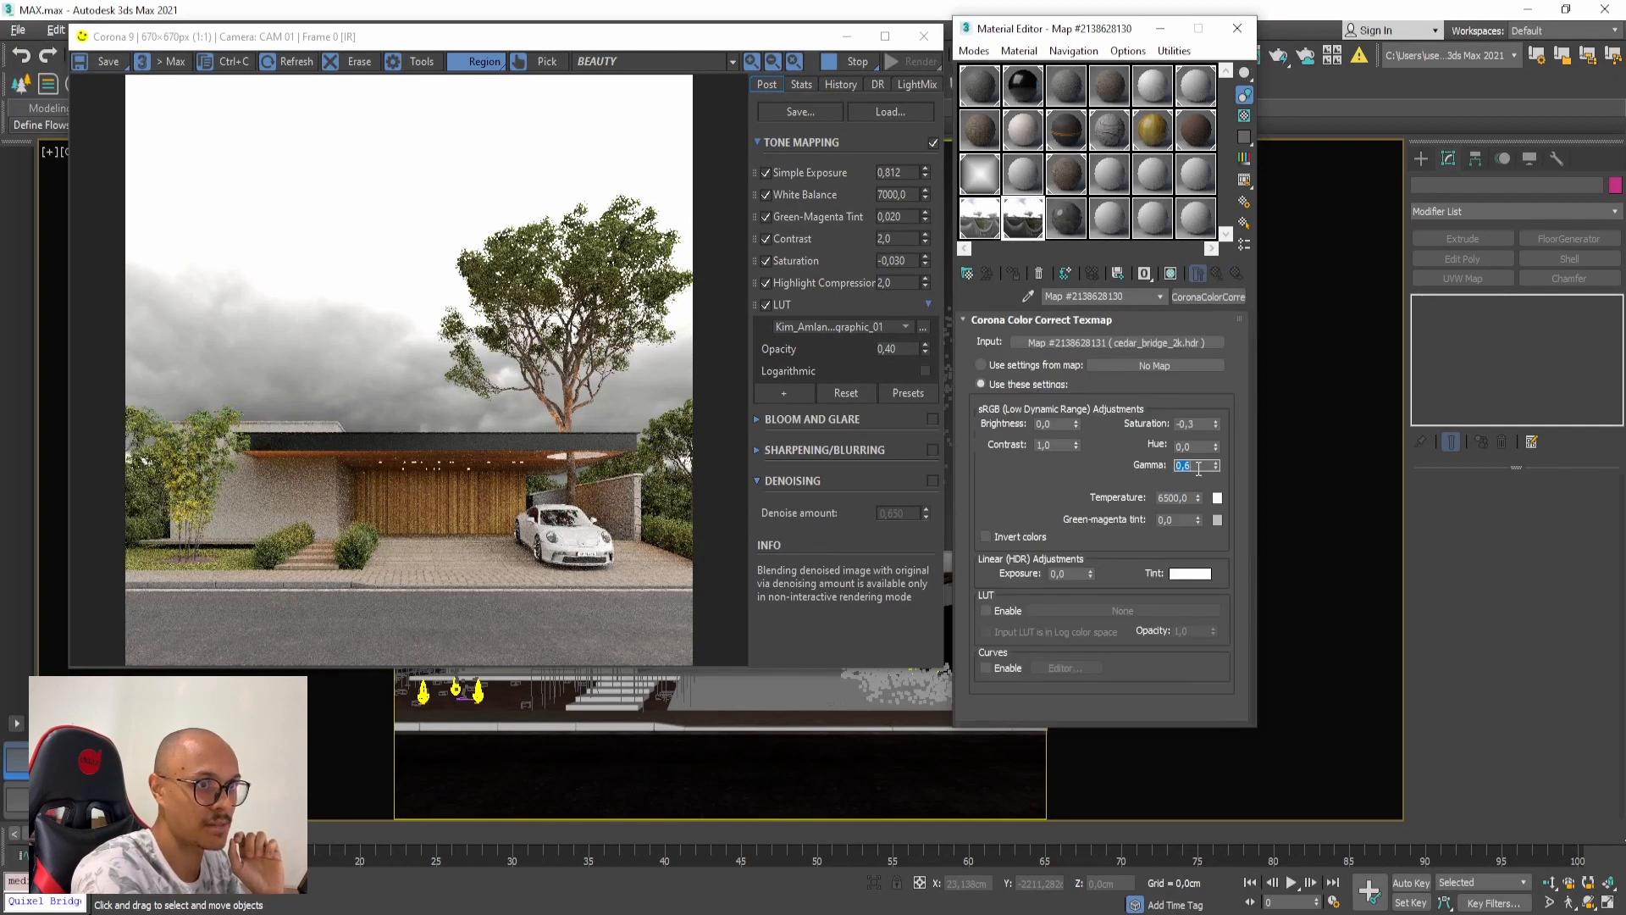
{"action": "type", "text": "0,5"}
{"action": "key", "text": "Return"}
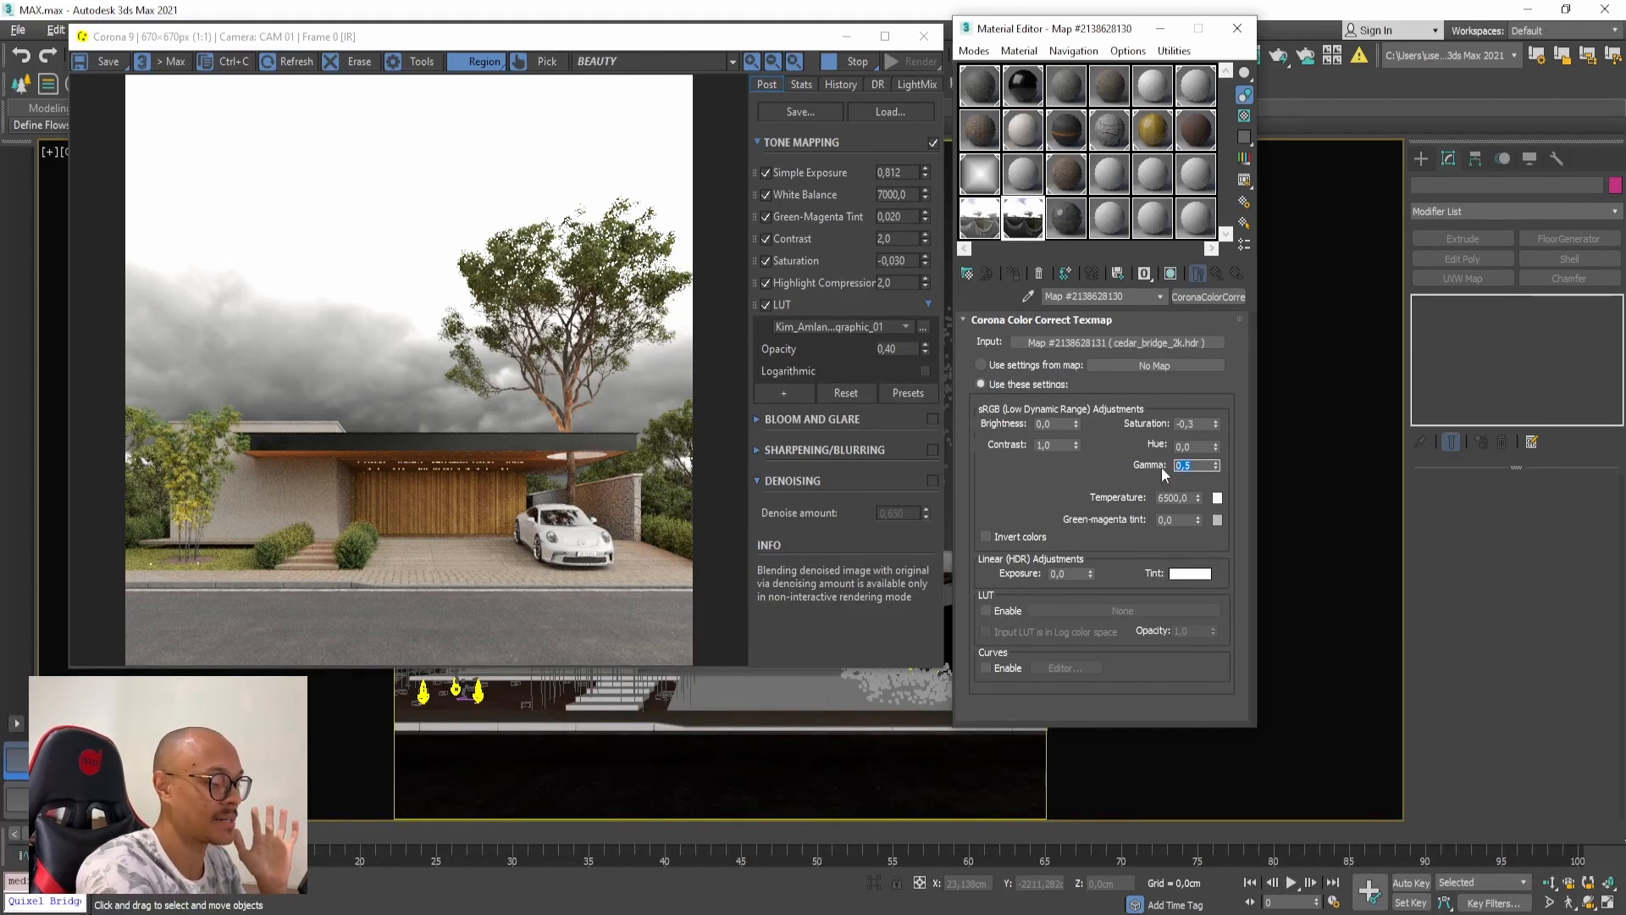
{"action": "type", "text": "1"}
{"action": "key", "text": "Return"}
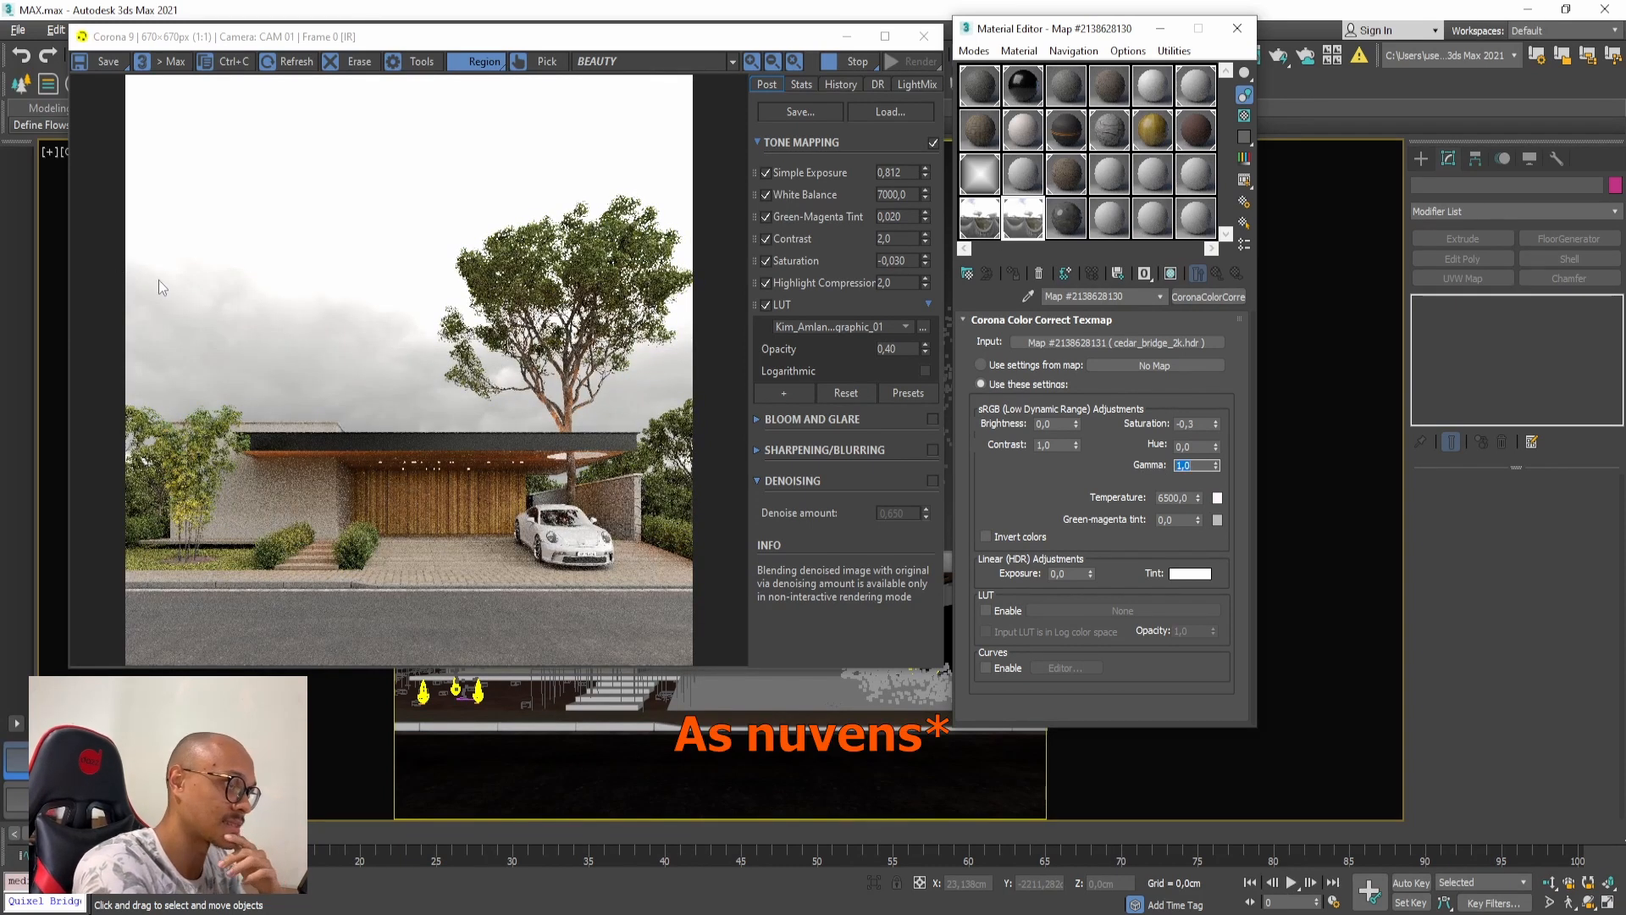
Step: Close the material editor and minimize the render window
{"action": "key", "text": "alt+Tab"}
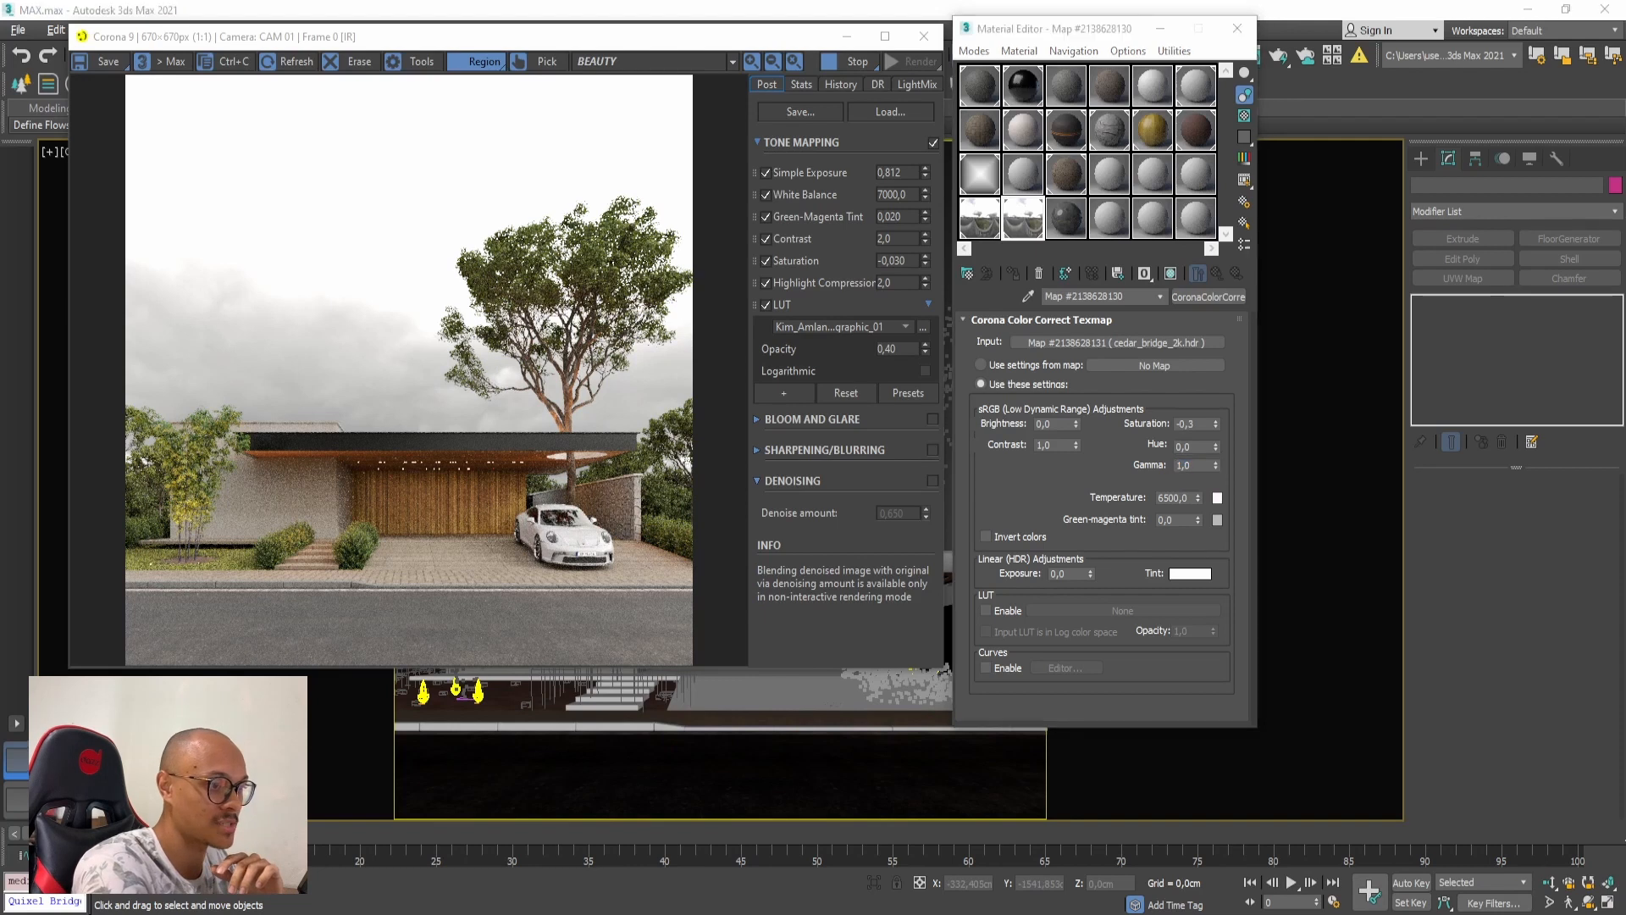
{"action": "left_click", "coordinate": [320, 334]}
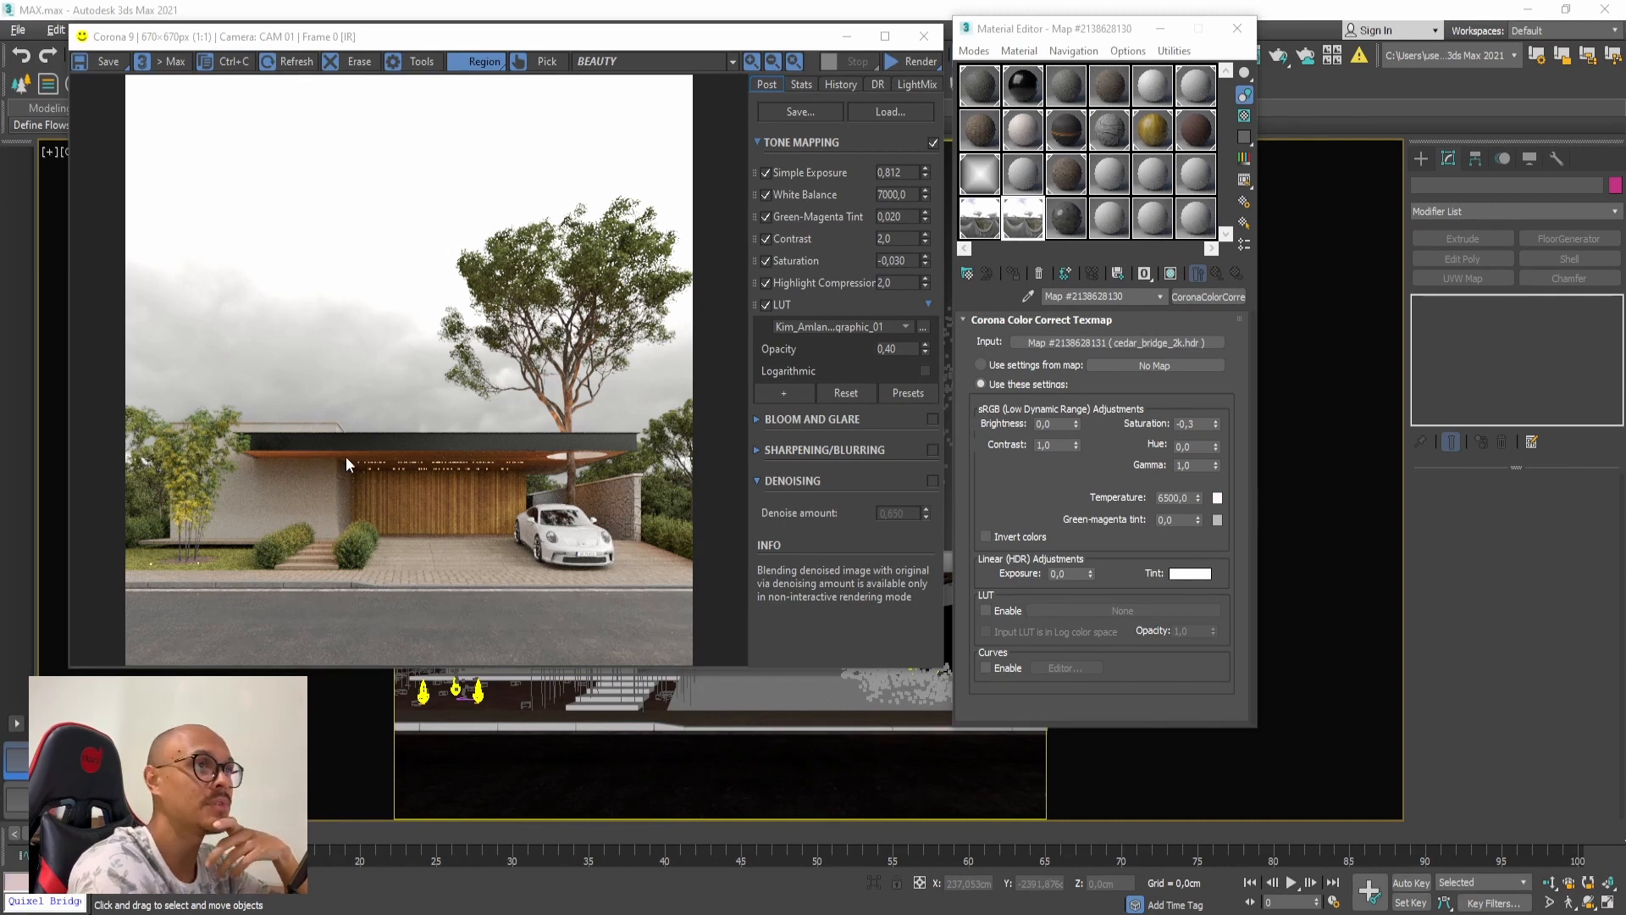
{"action": "left_click", "coordinate": [1238, 28]}
{"action": "left_click", "coordinate": [848, 37]}
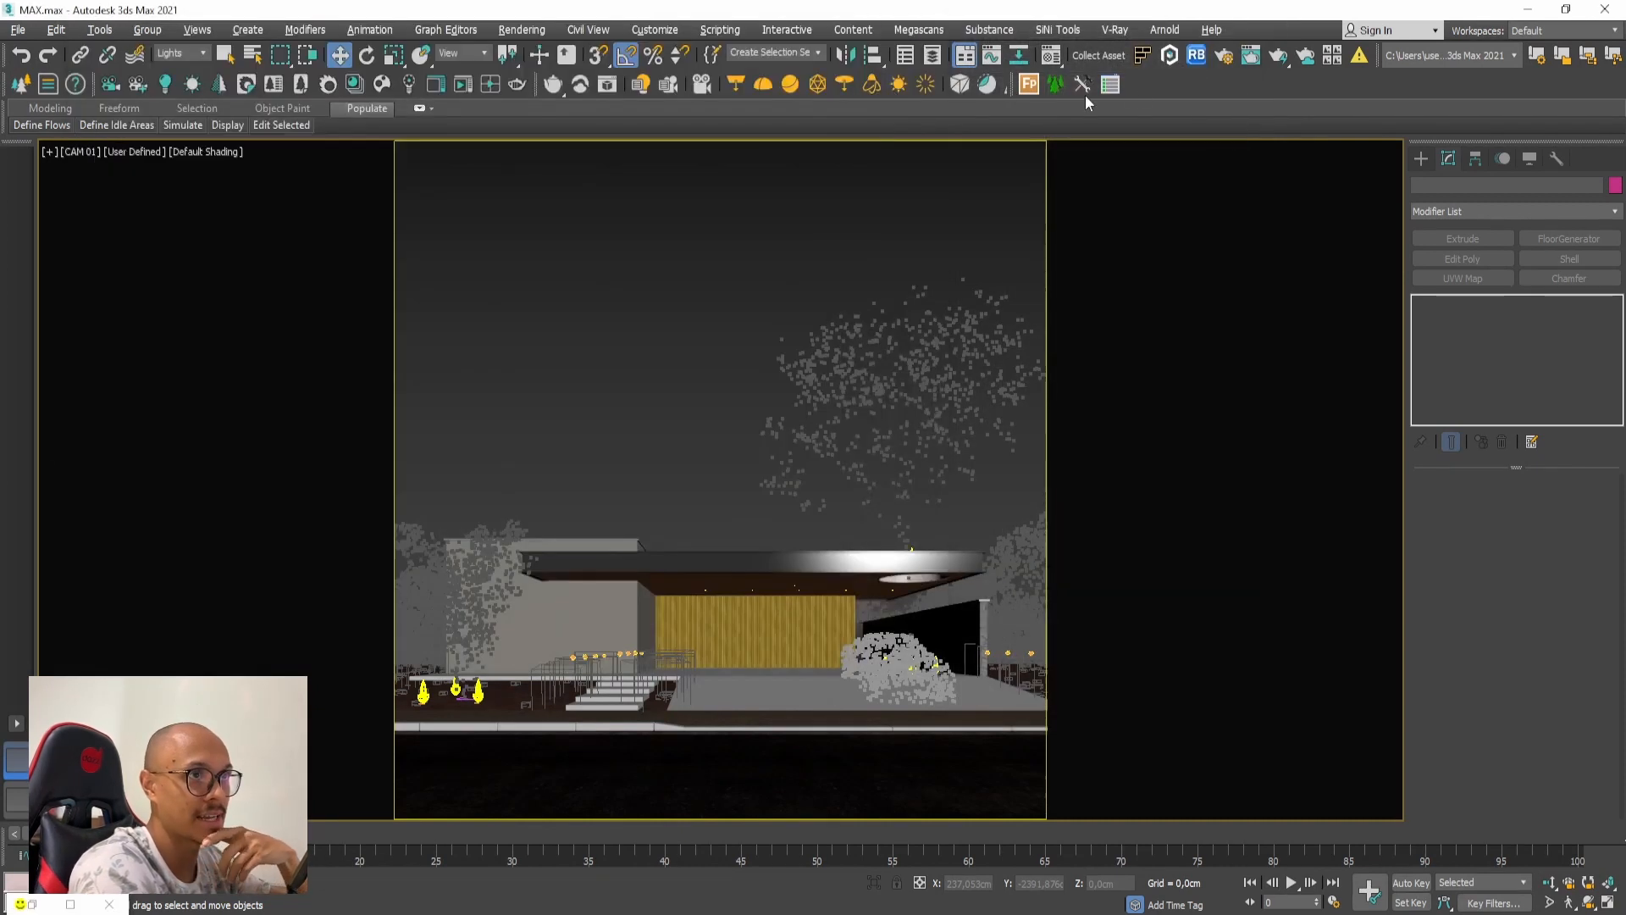
Step: Clear the Color Correct map from the Scene Environment's single map slot in the Corona render settings, and close the settings
{"action": "key", "text": "F10"}
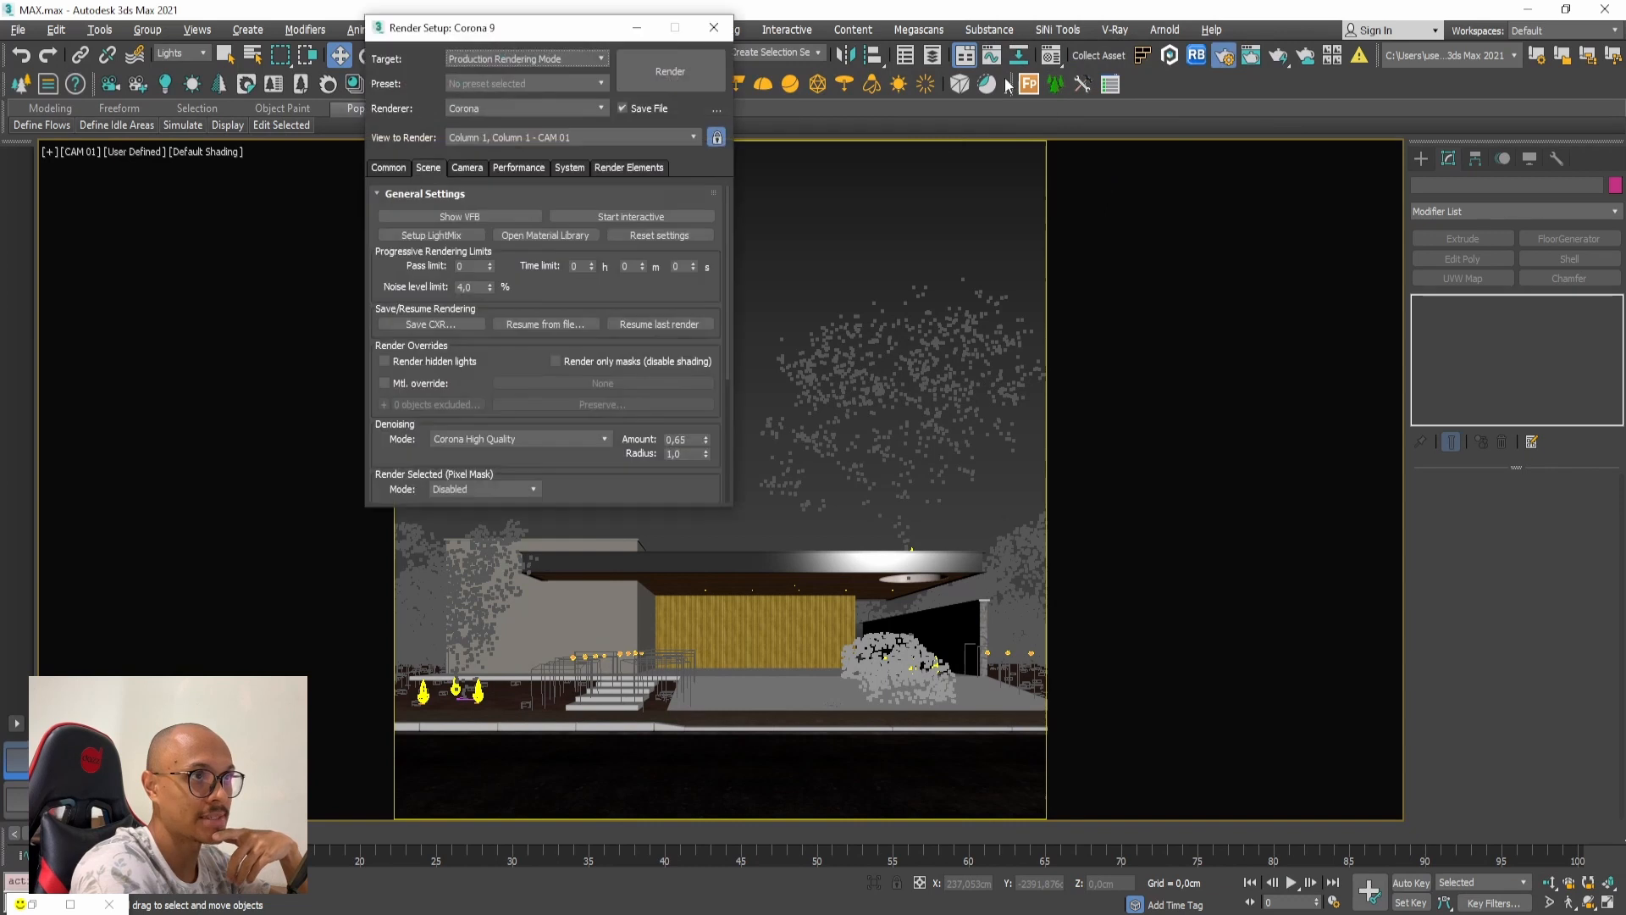
{"action": "scroll", "coordinate": [718, 293], "scroll_direction": "down", "scroll_amount": 5}
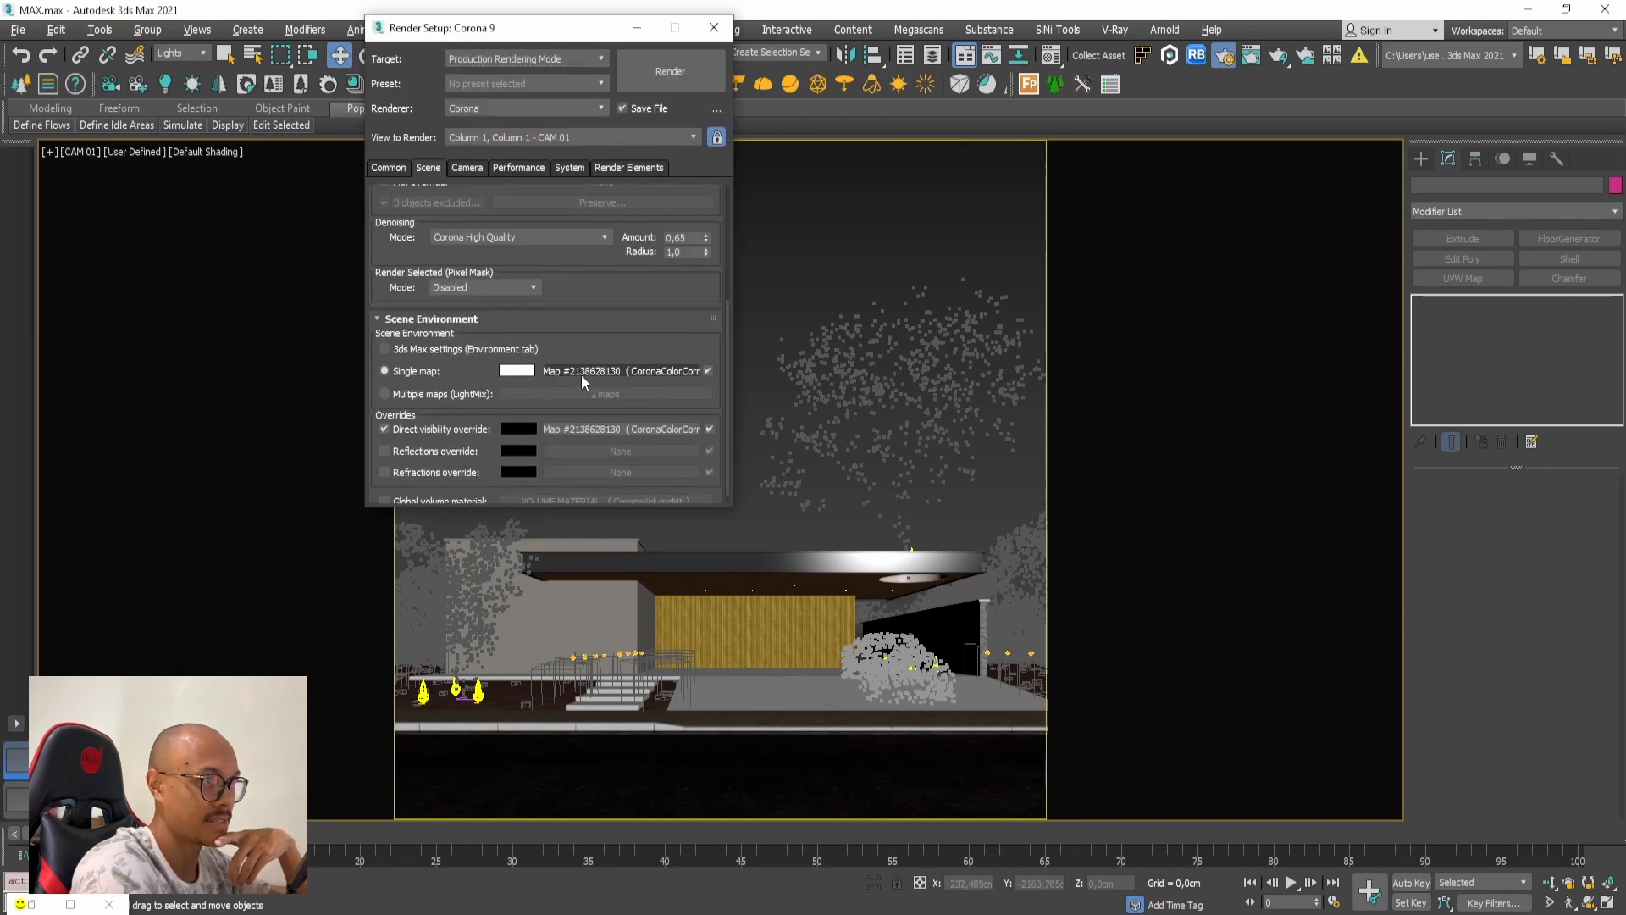
{"action": "right_click", "coordinate": [581, 373]}
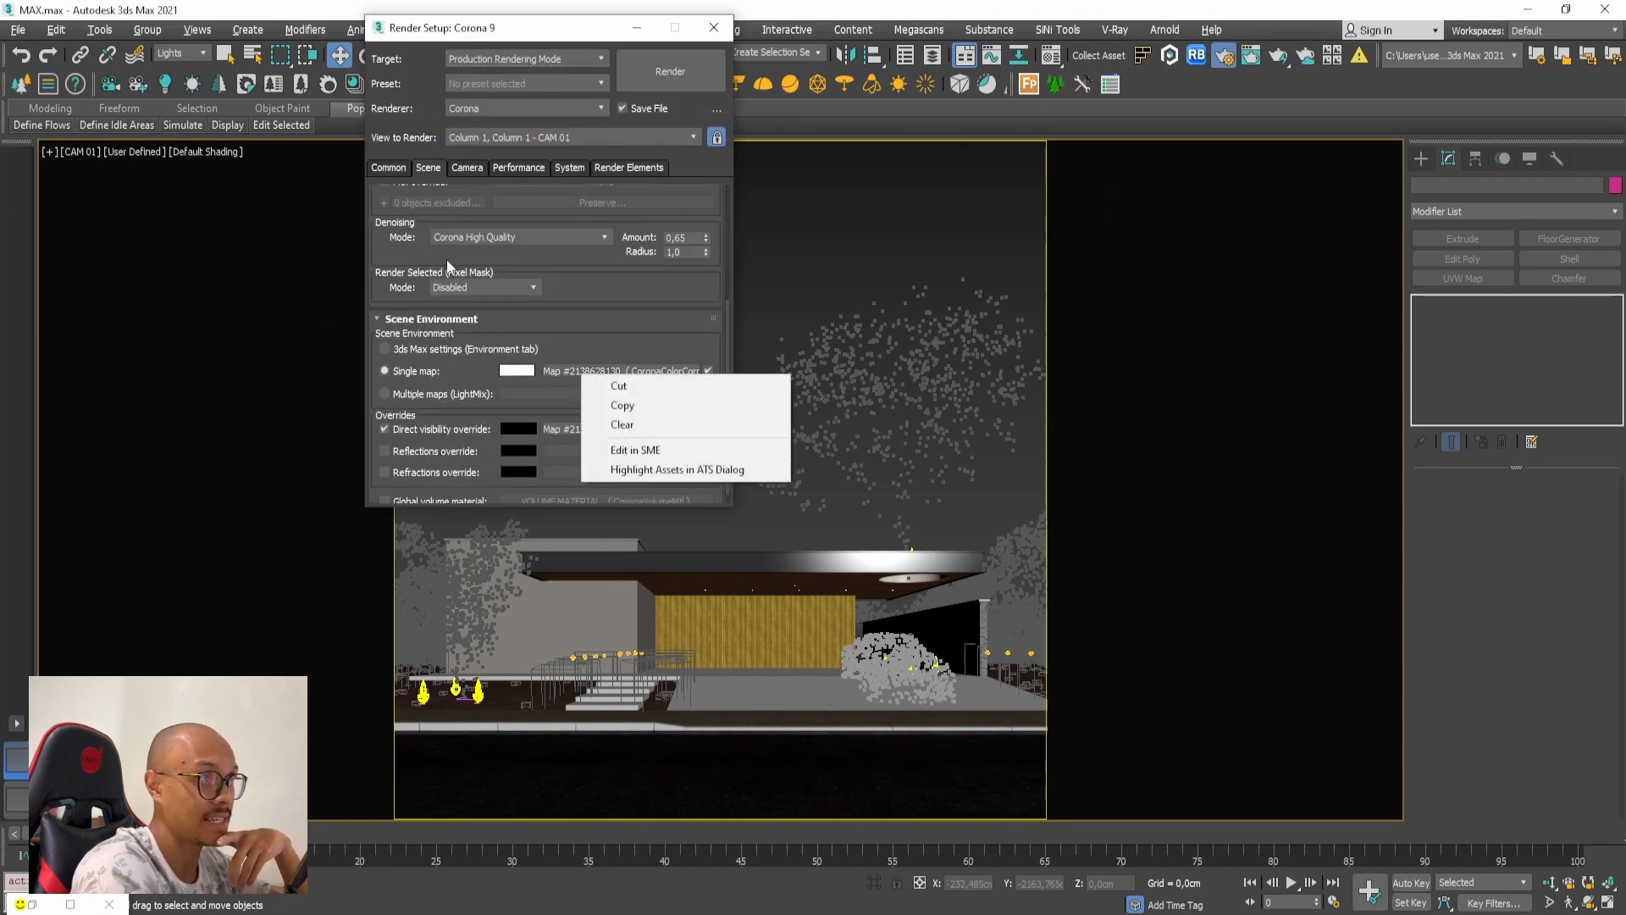
{"action": "left_click", "coordinate": [640, 424]}
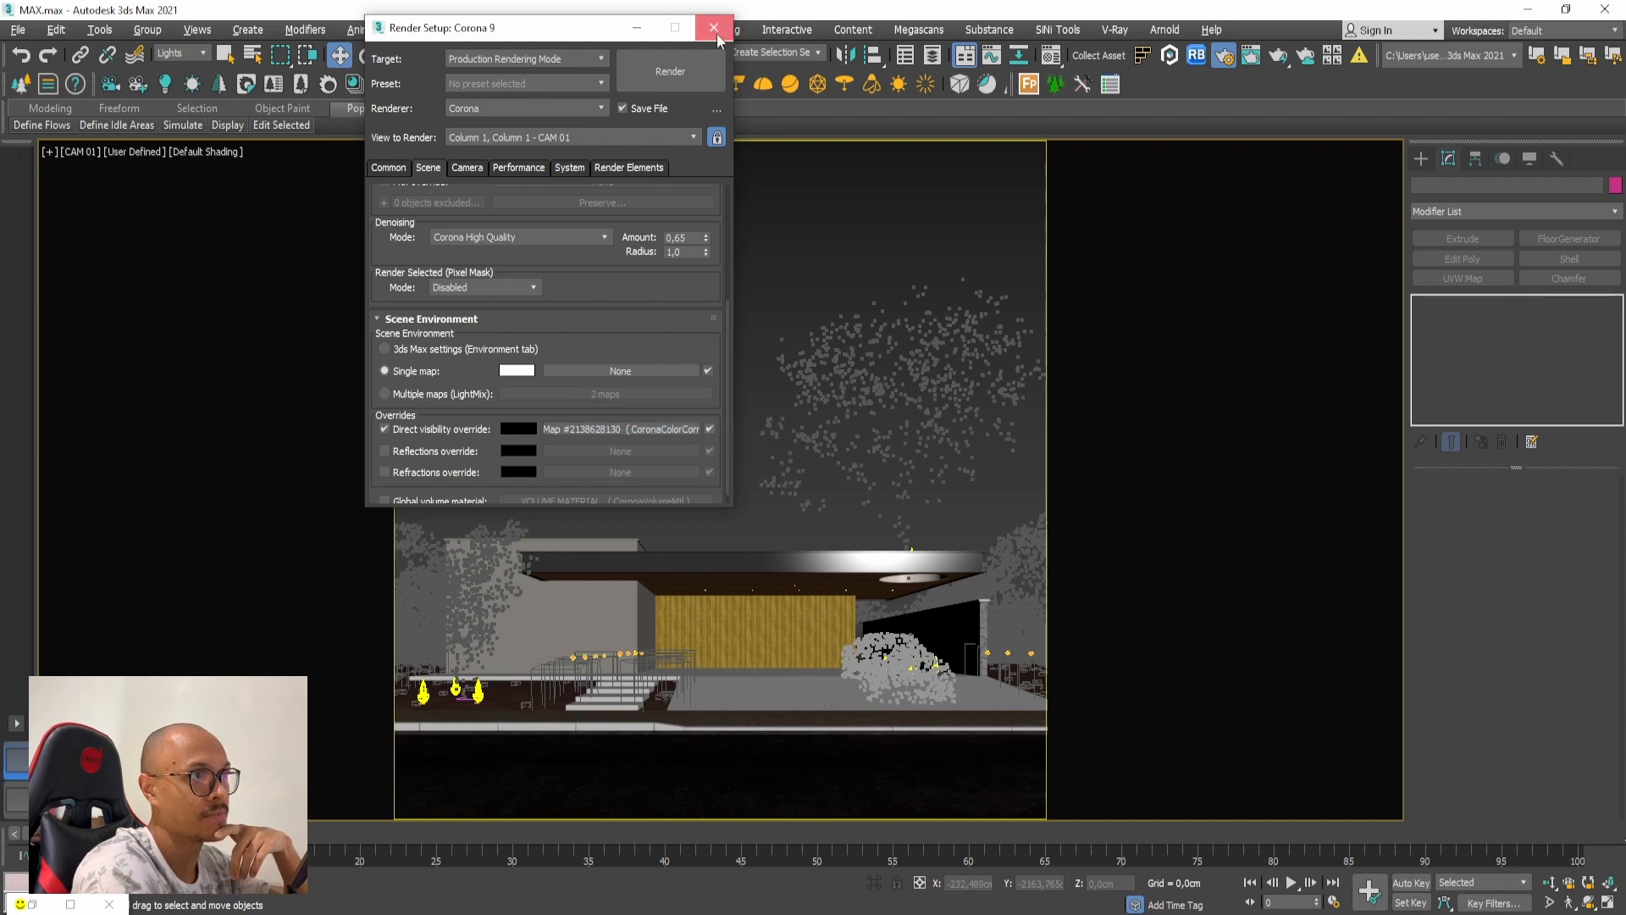
{"action": "left_click", "coordinate": [714, 27]}
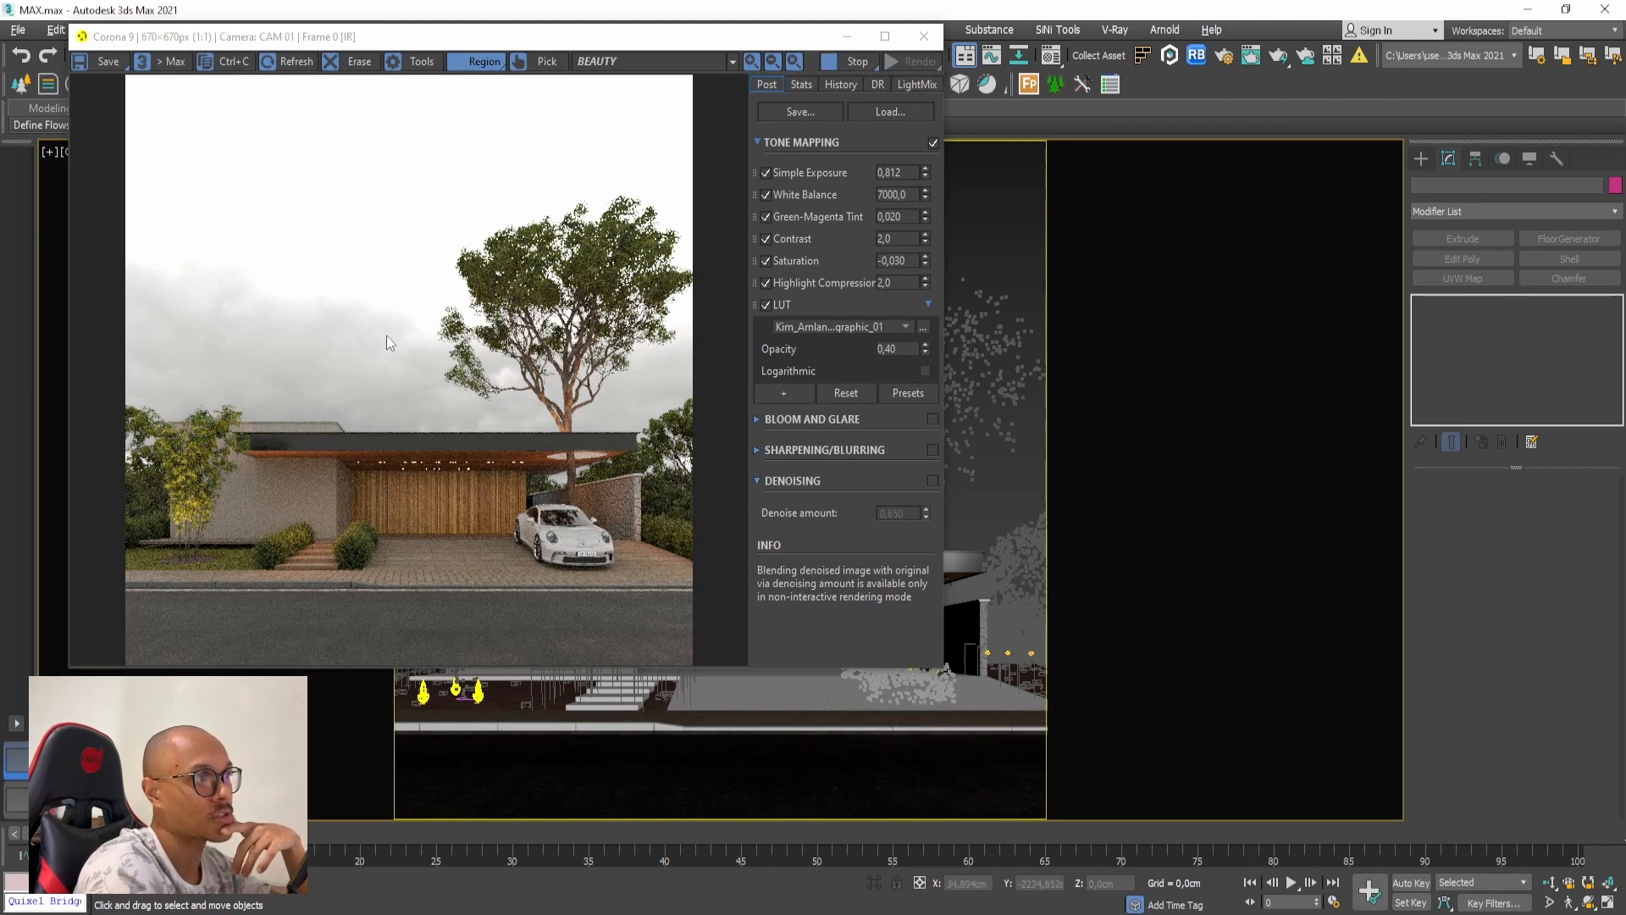
Step: Stop the interactive render, minimize its window and show a Top view beside the camera view
{"action": "left_click", "coordinate": [829, 63]}
{"action": "left_click", "coordinate": [847, 37]}
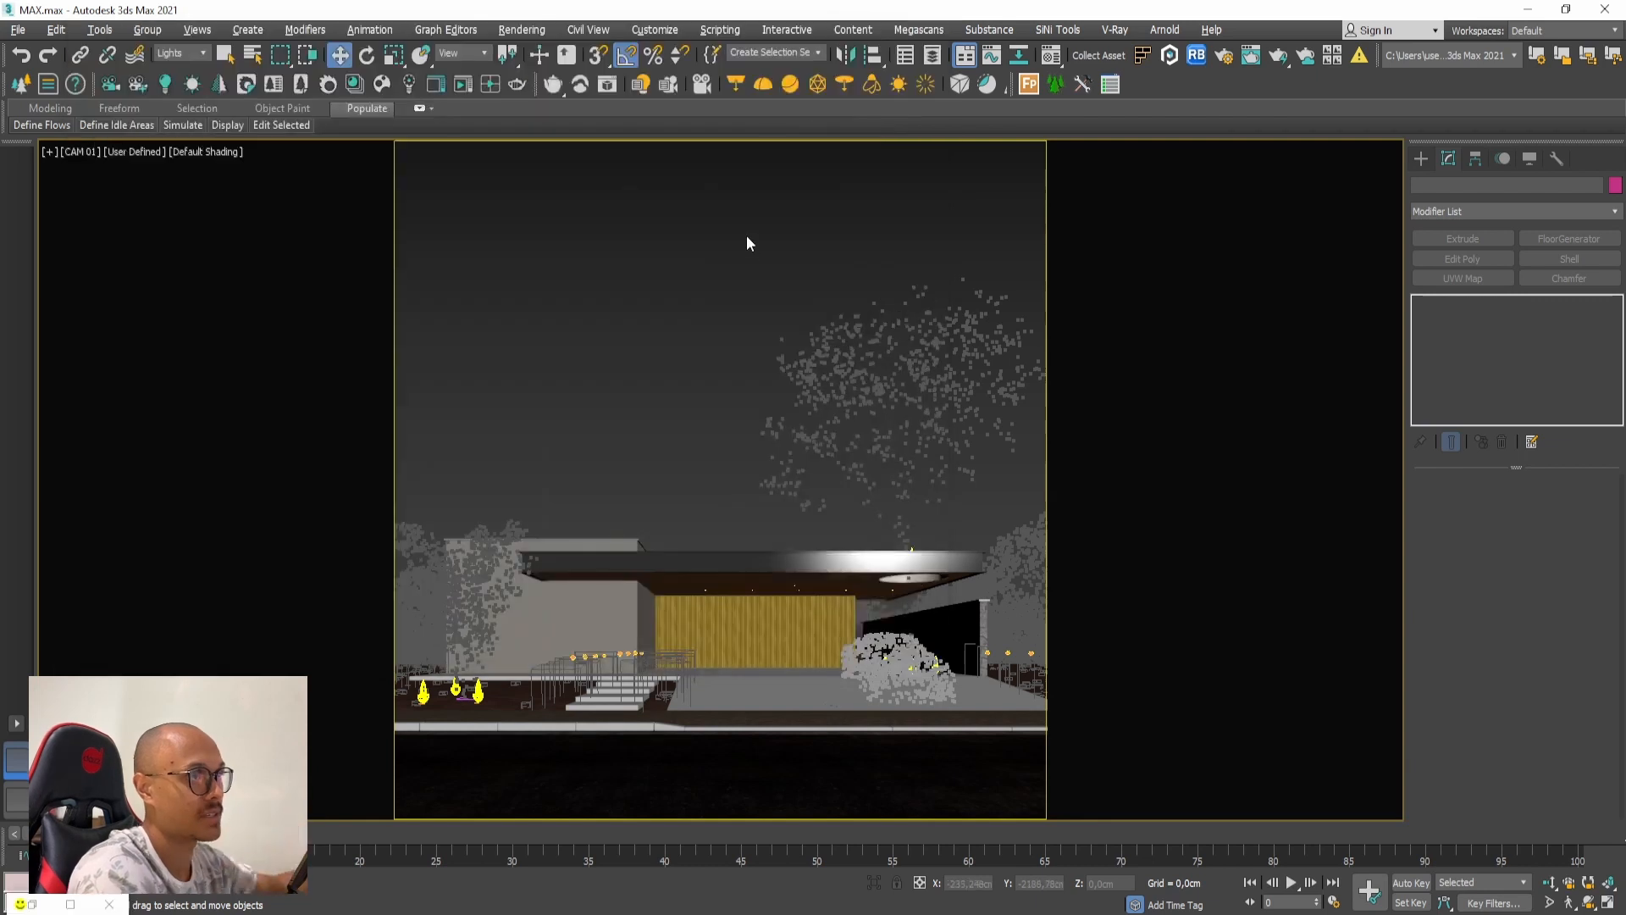
{"action": "key", "text": "alt+w"}
{"action": "left_click", "coordinate": [334, 414]}
{"action": "key", "text": "t"}
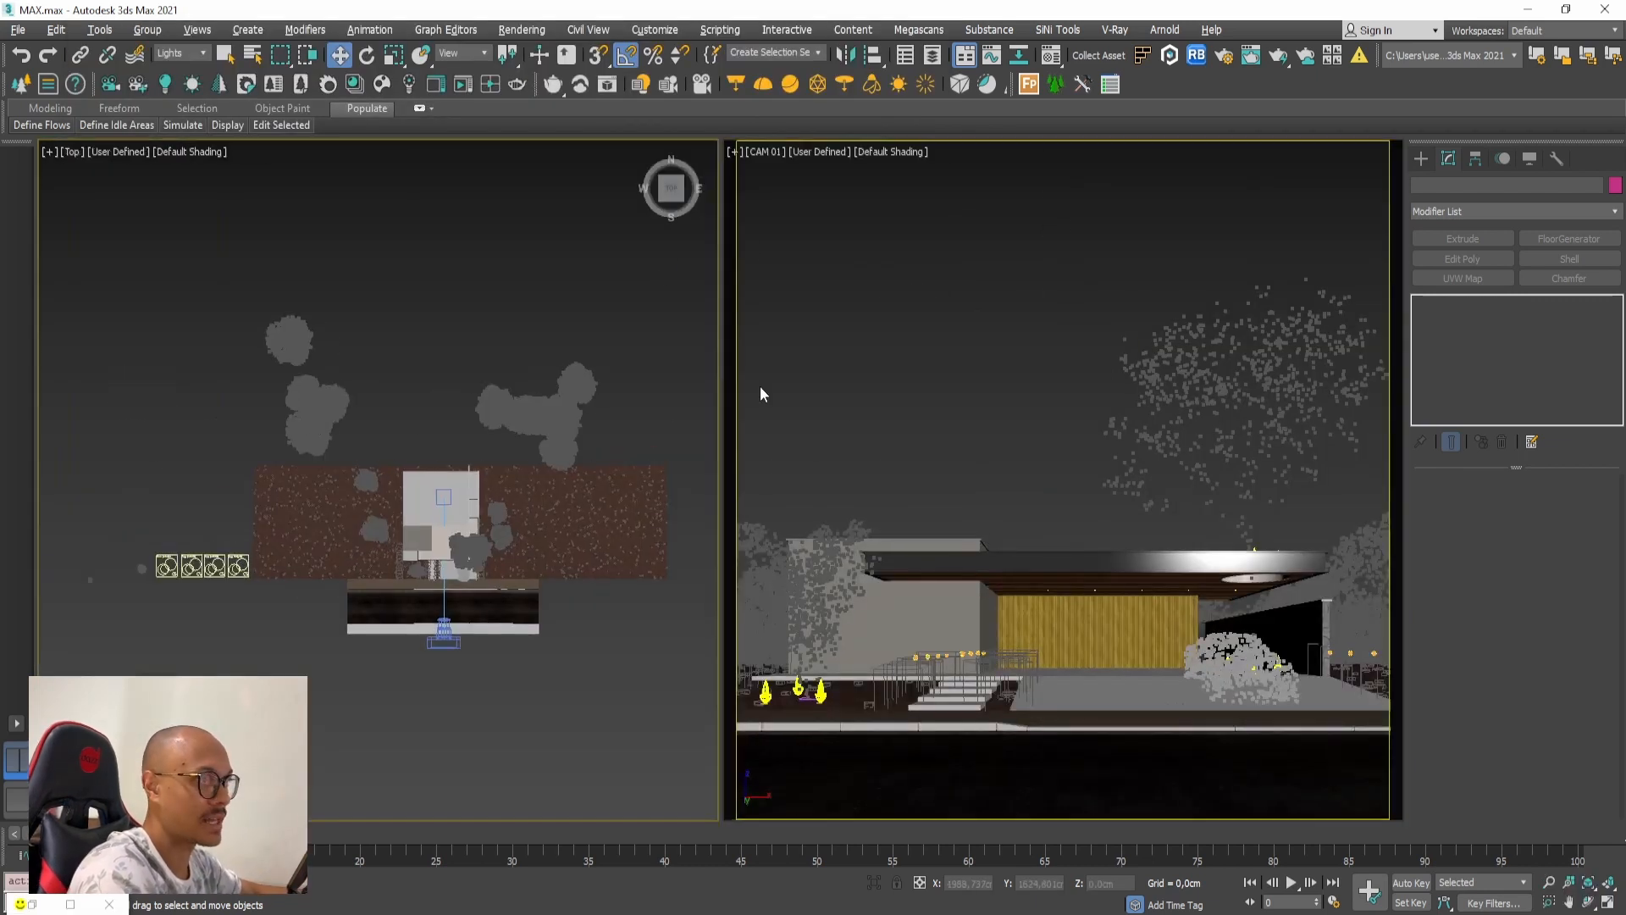
Step: Create a raised, targeted Corona Sun in the Top view, front-right of the house and aimed at its entrance, and maximize the camera view
{"action": "left_click", "coordinate": [1401, 157]}
{"action": "left_click", "coordinate": [1421, 158]}
{"action": "left_click", "coordinate": [1547, 264]}
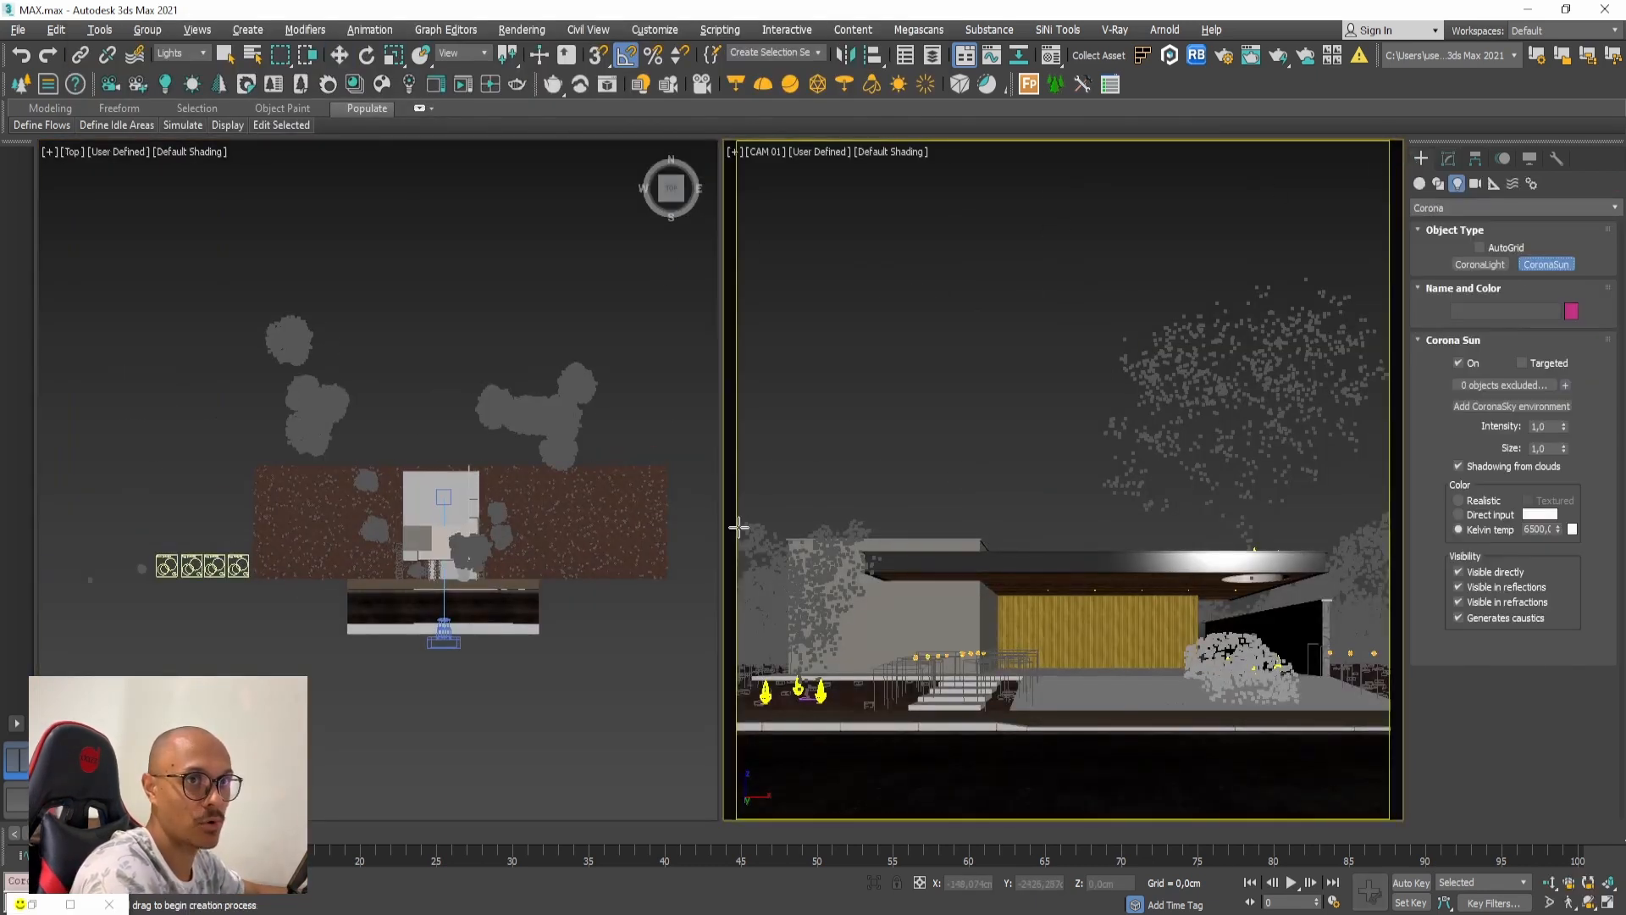
{"action": "scroll", "coordinate": [488, 591], "scroll_direction": "up", "scroll_amount": 4}
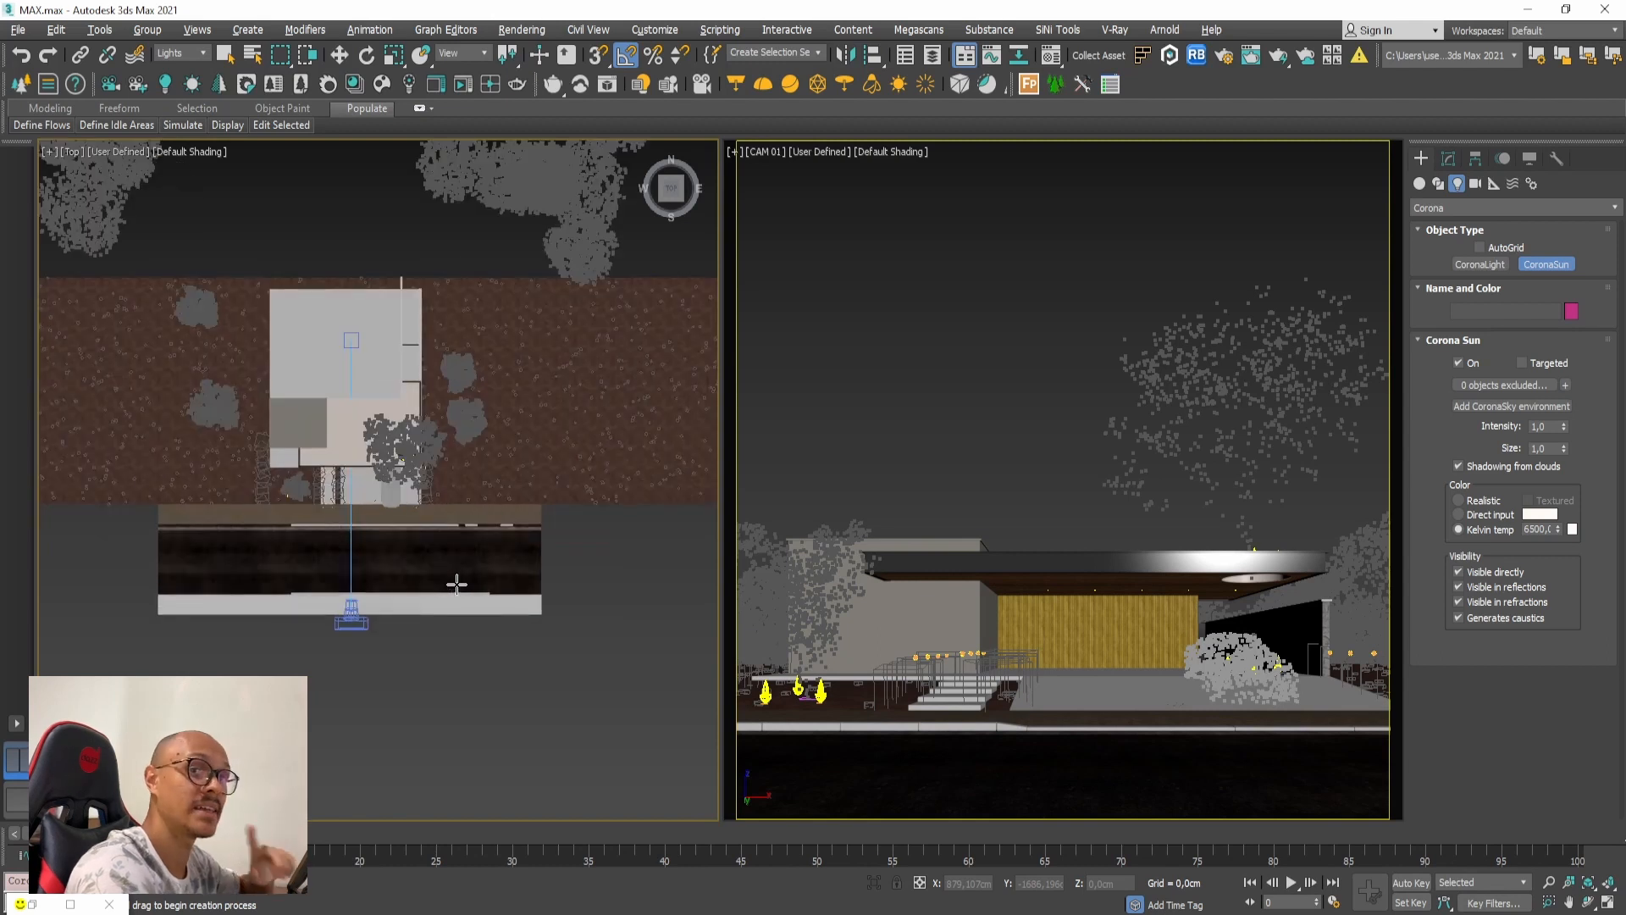
{"action": "scroll", "coordinate": [526, 563], "scroll_direction": "down", "scroll_amount": 3}
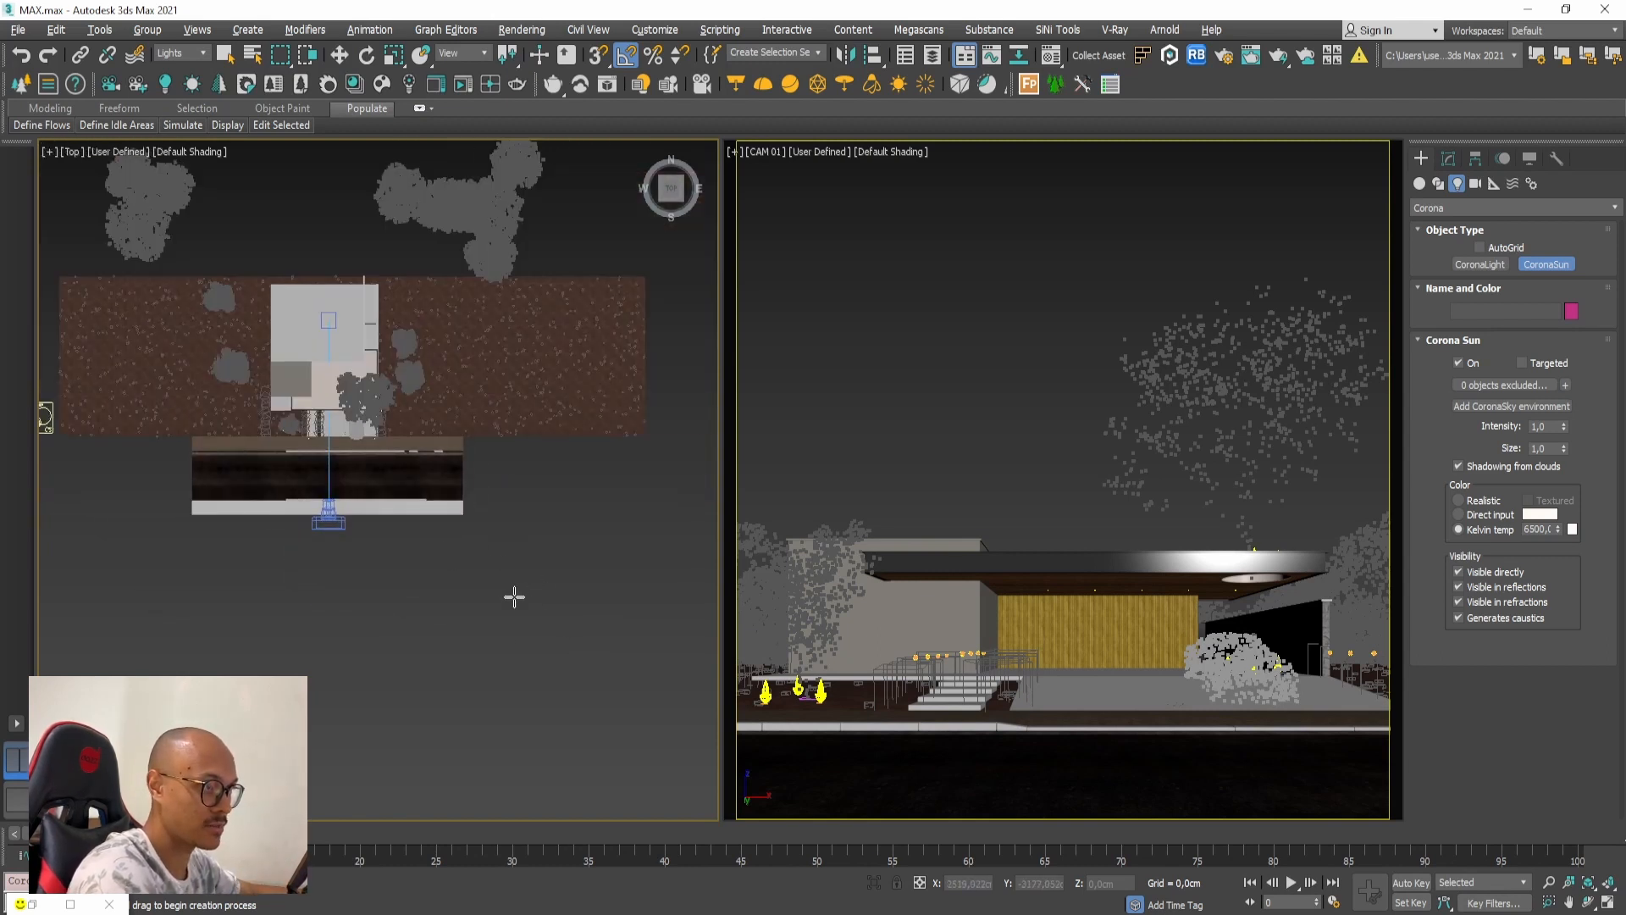
{"action": "left_click_drag", "start_coordinate": [549, 592], "coordinate": [322, 422]}
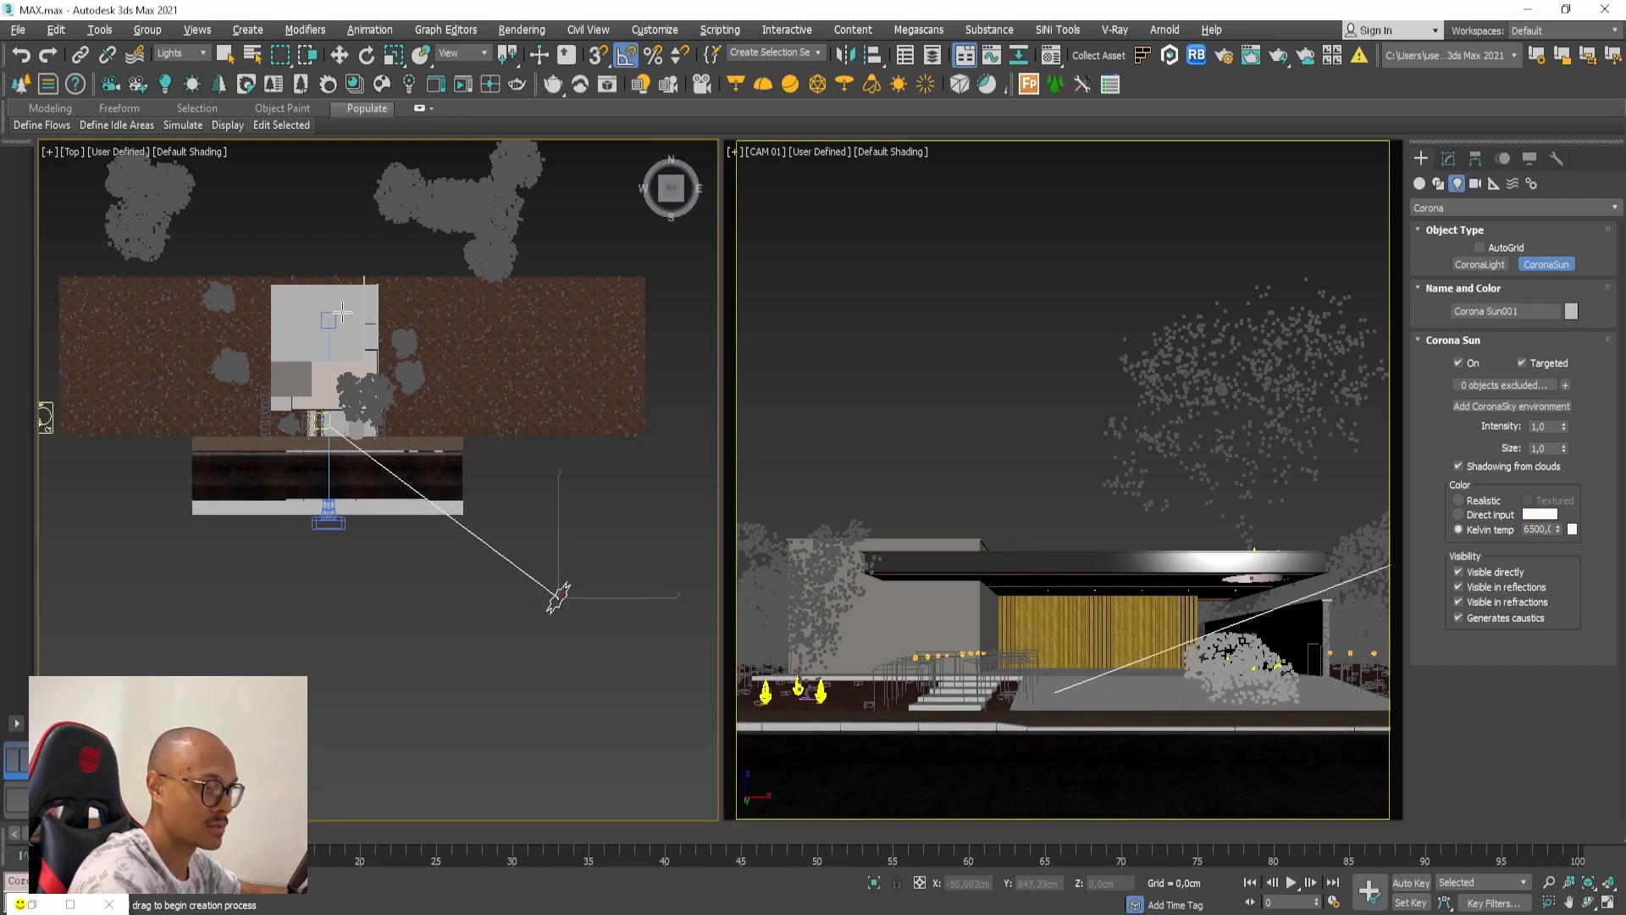
{"action": "middle_click_drag", "start_coordinate": [352, 265], "coordinate": [454, 465], "text": "alt"}
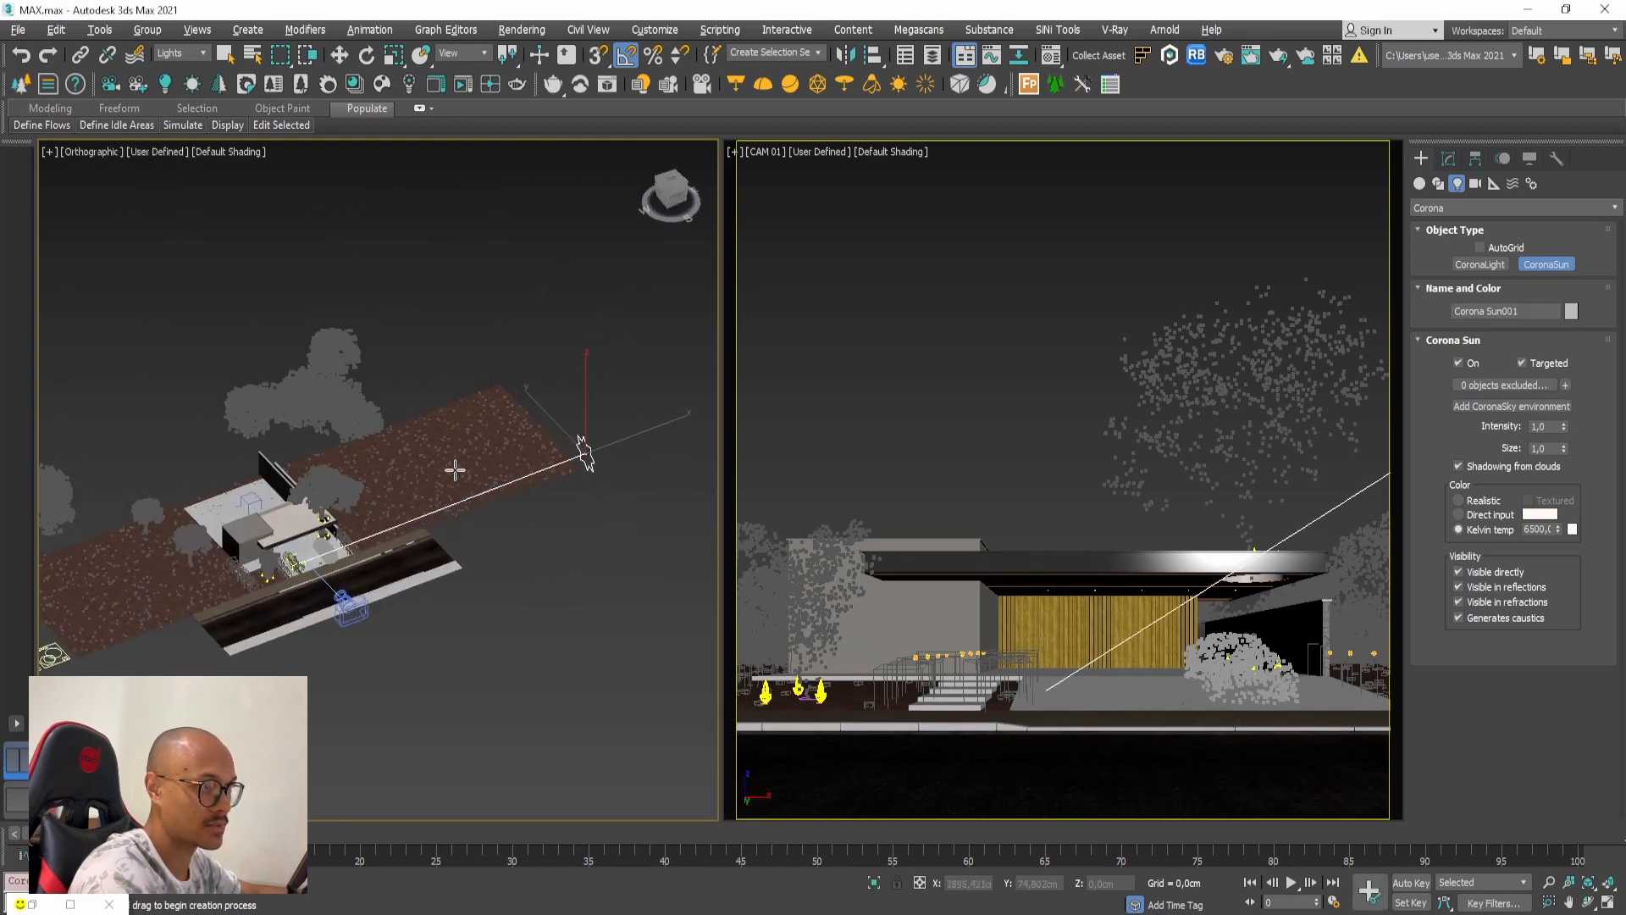
{"action": "key", "text": "alt+w"}
{"action": "right_click", "coordinate": [804, 331]}
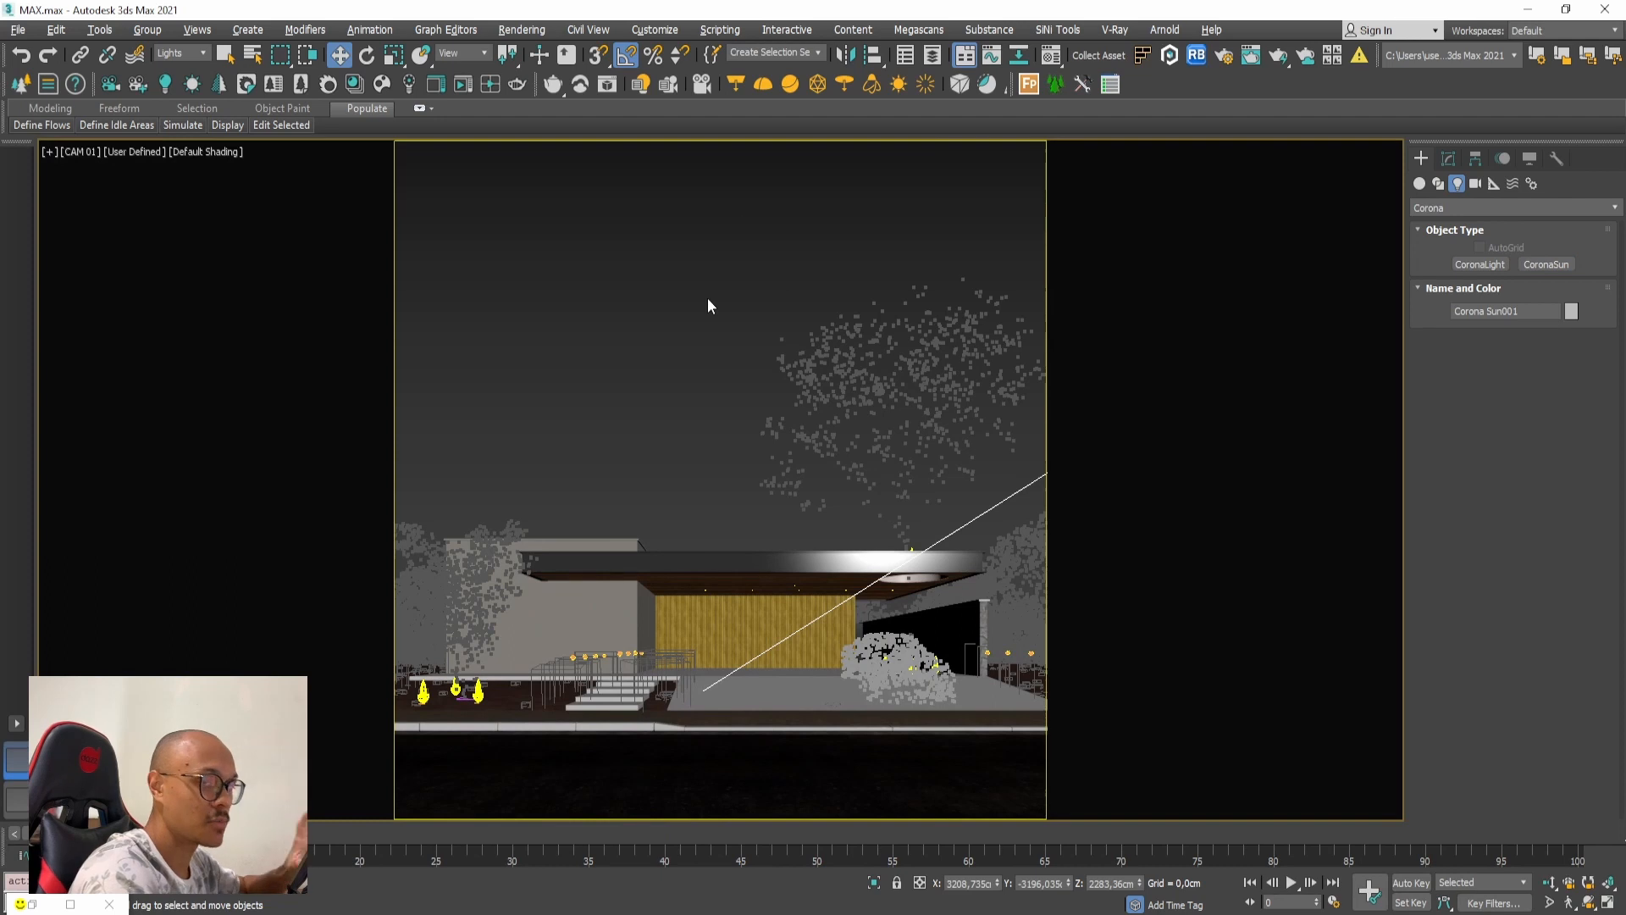
Step: Add a CoronaSky environment from the new sun's settings and start the interactive render
{"action": "left_click", "coordinate": [1448, 159]}
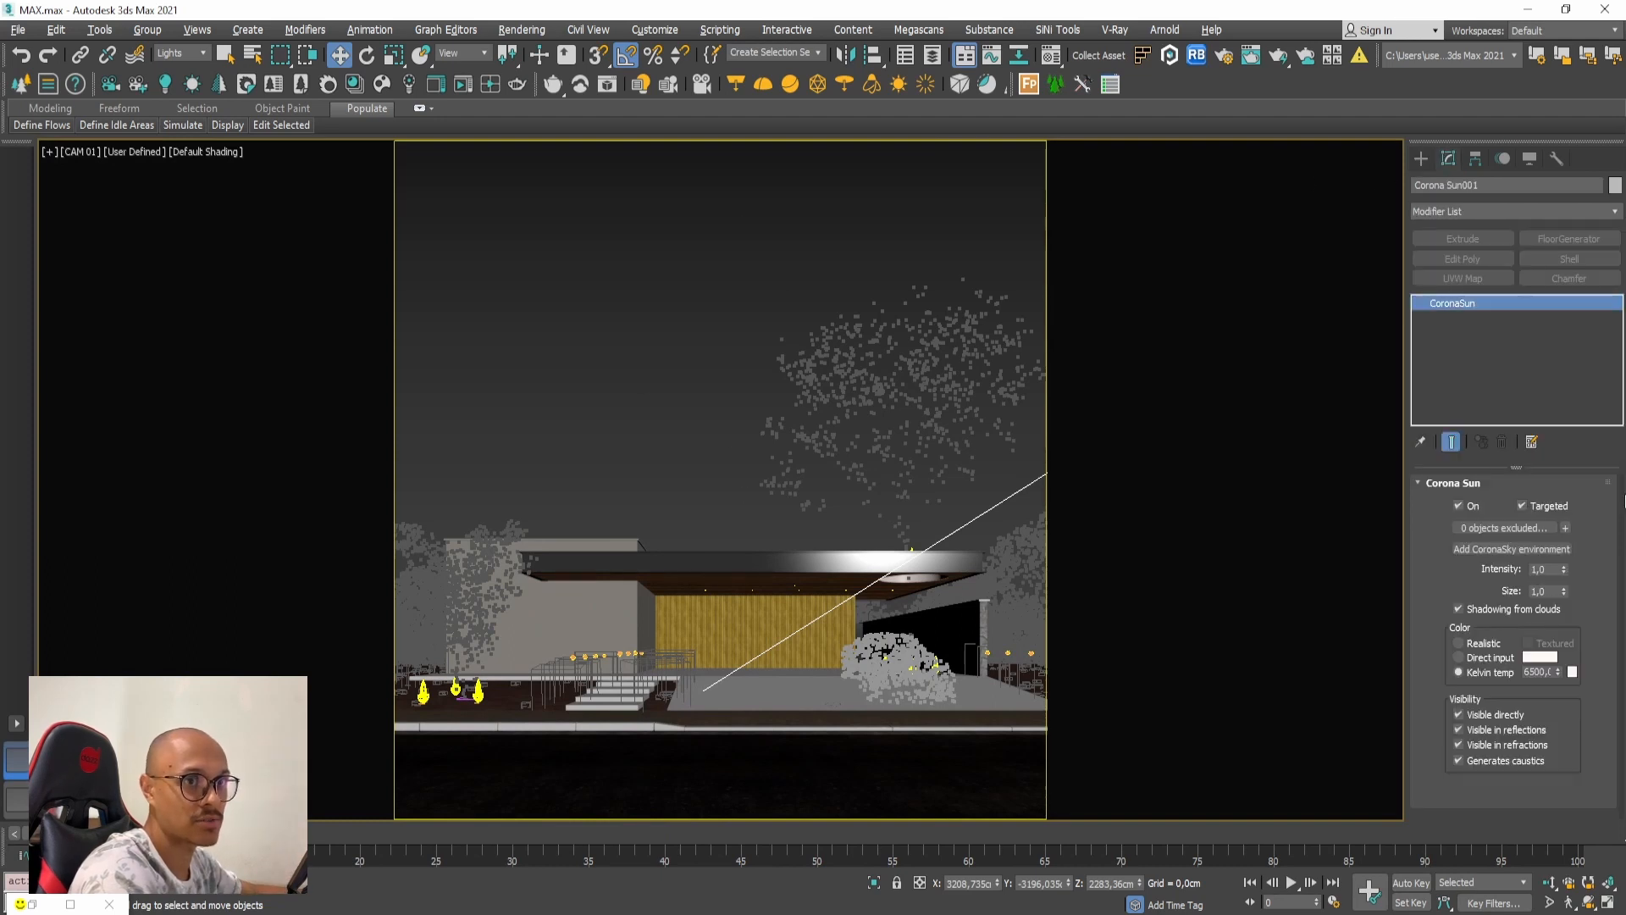
{"action": "left_click", "coordinate": [1504, 550]}
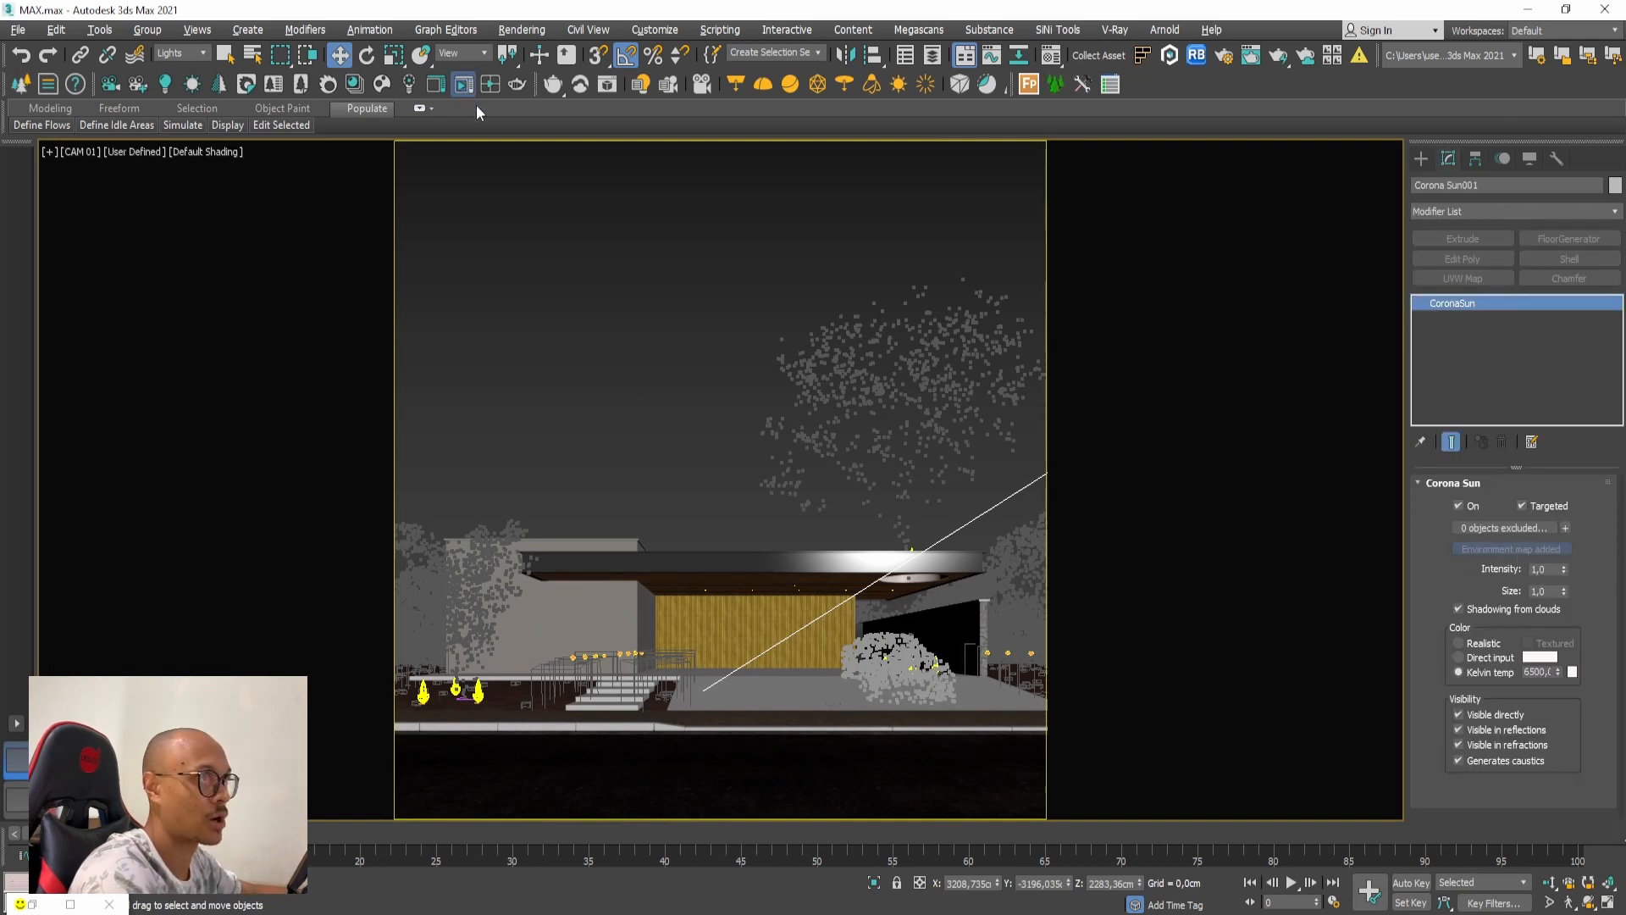
{"action": "left_click", "coordinate": [464, 84]}
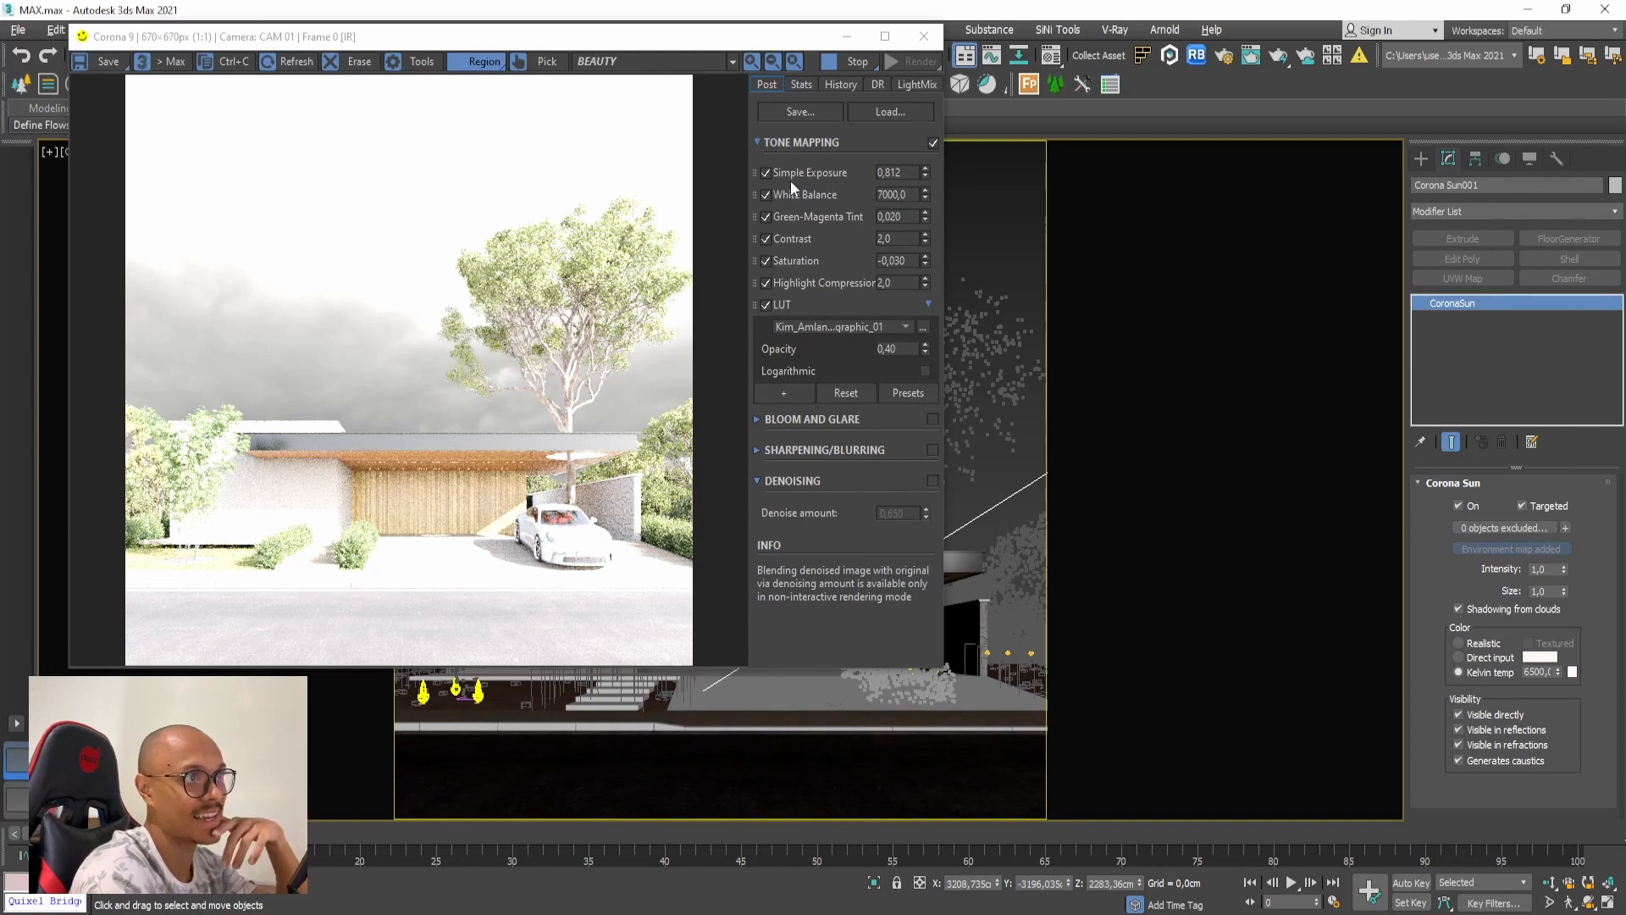
Step: Set the tone mapping's Simple Exposure to 0 and White Balance to 6500
{"action": "left_click", "coordinate": [895, 173]}
{"action": "left_click_drag", "start_coordinate": [913, 173], "coordinate": [822, 175]}
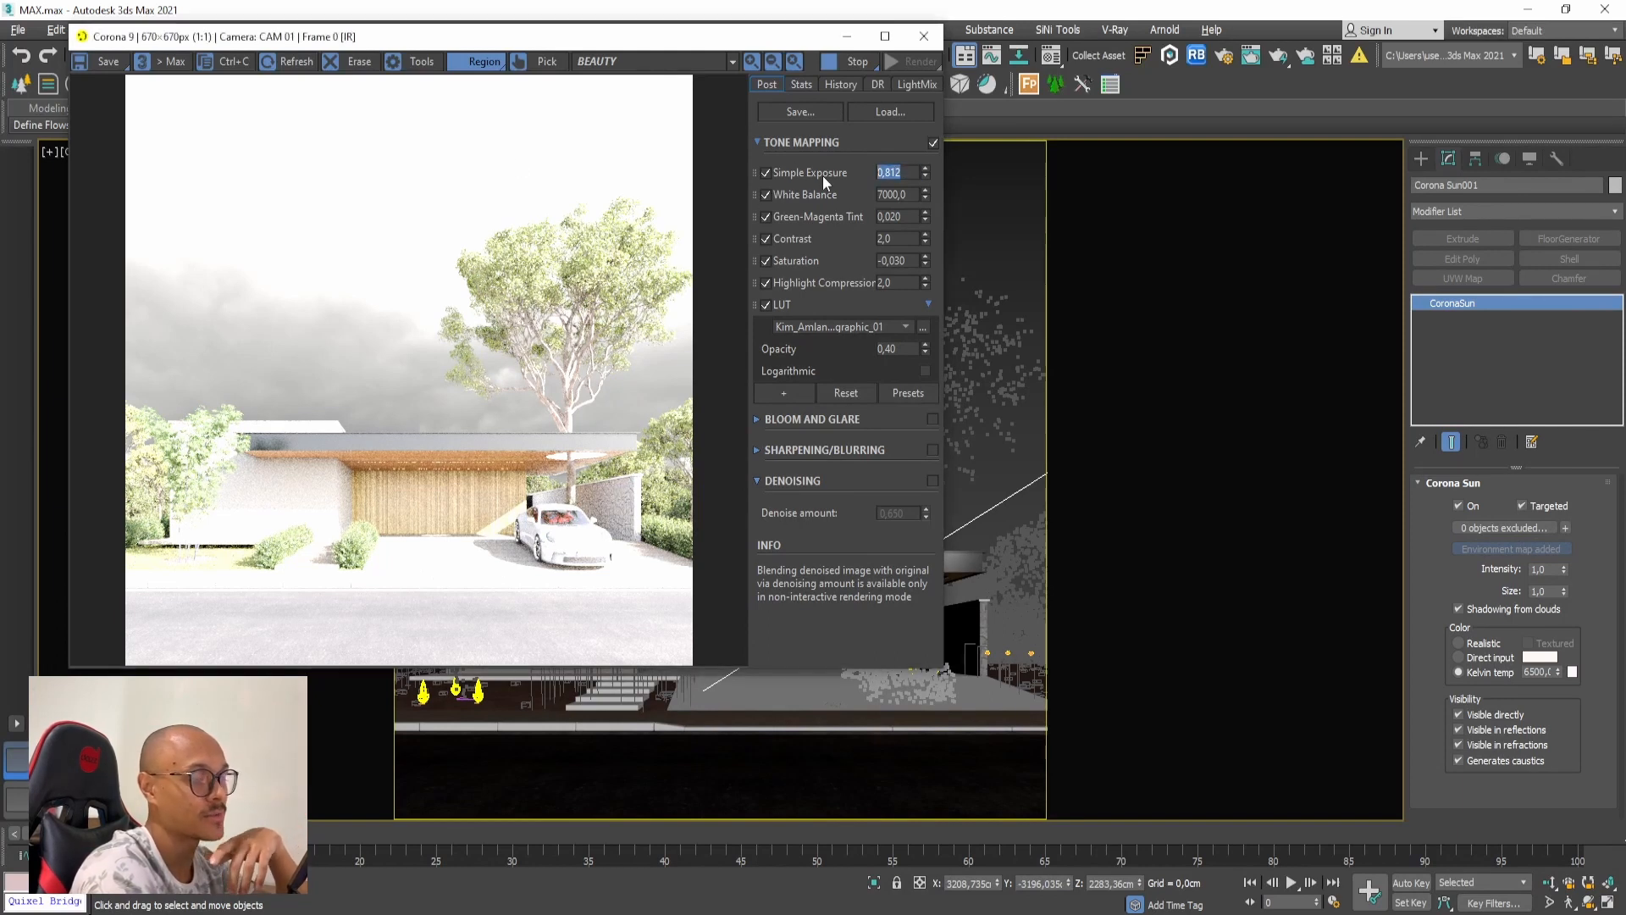
{"action": "type", "text": "0"}
{"action": "key", "text": "Return"}
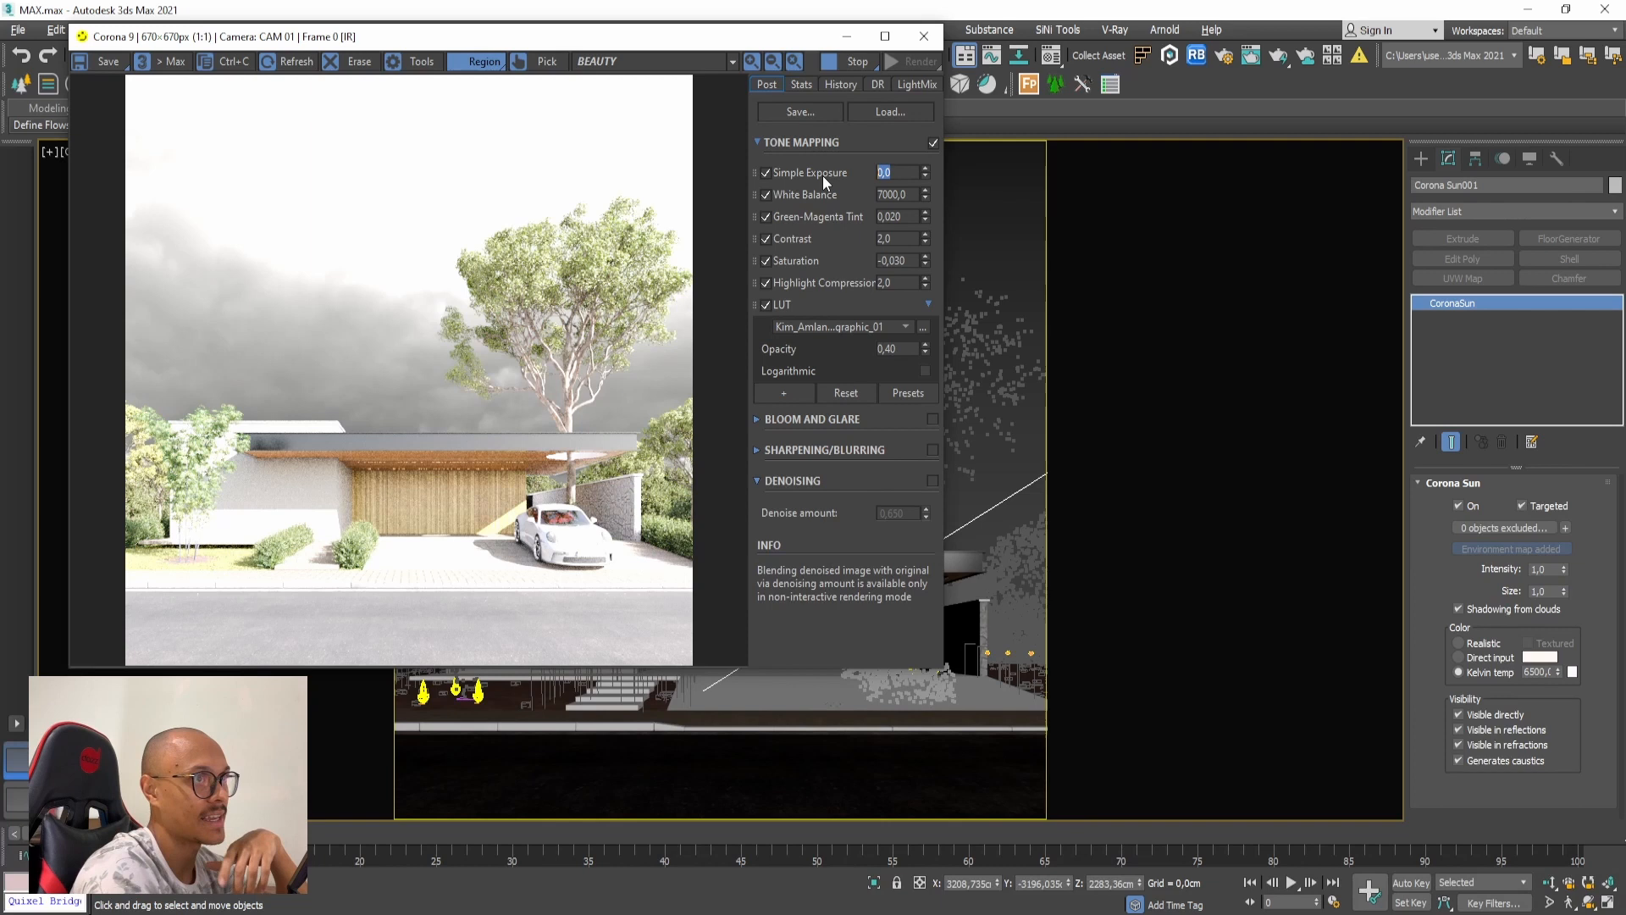
{"action": "double_click", "coordinate": [900, 193]}
{"action": "type", "text": "6500"}
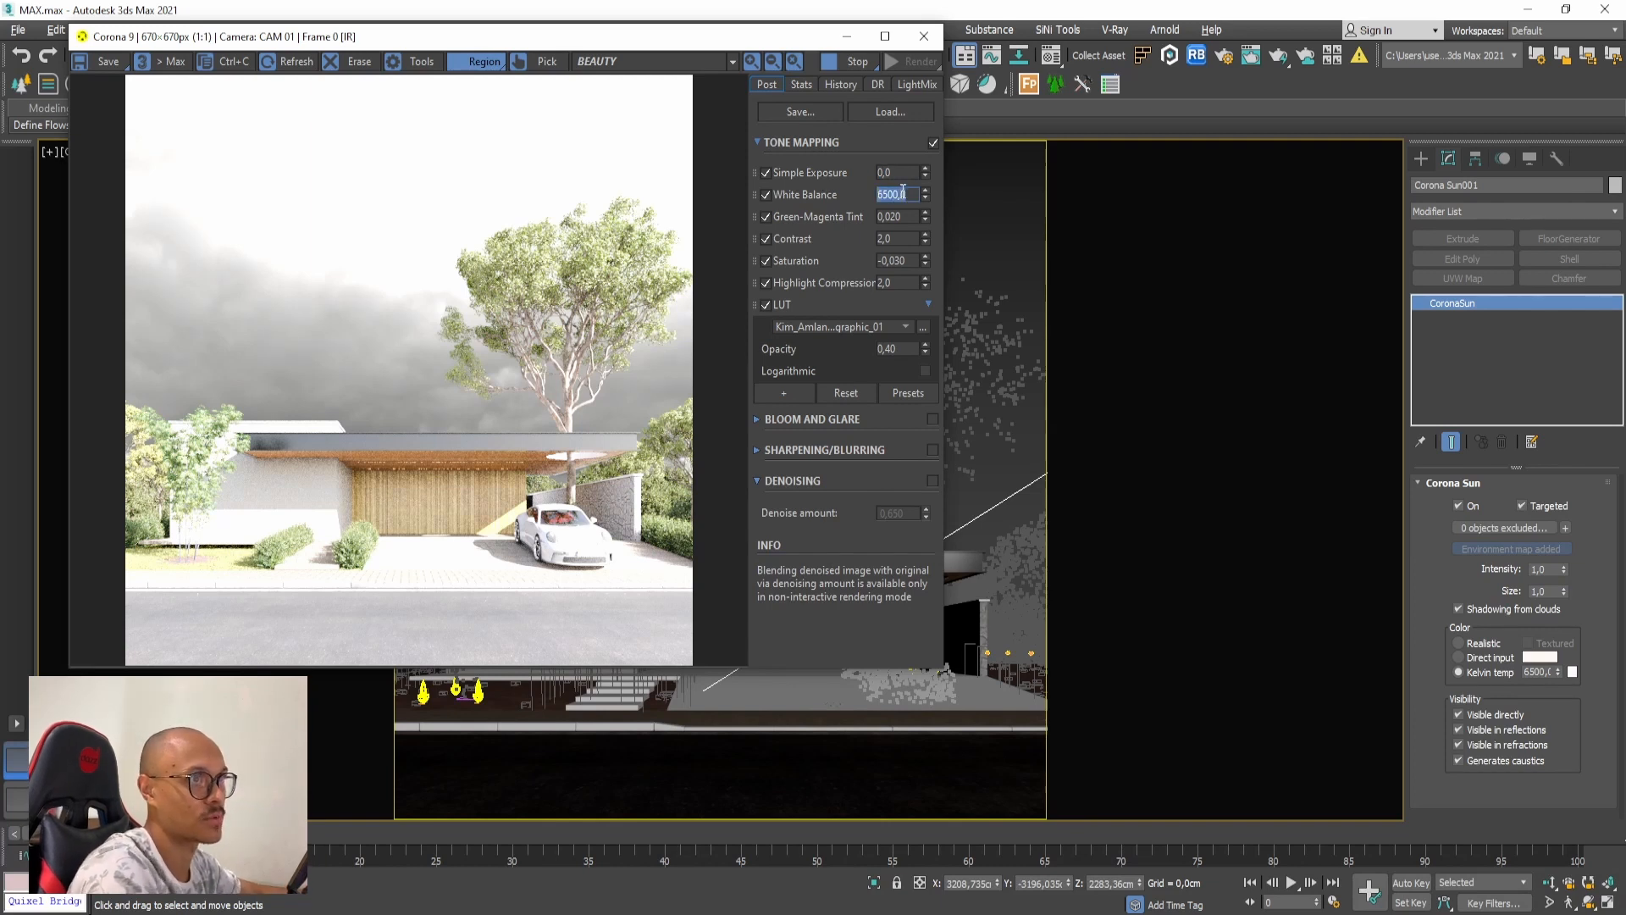
Step: Neutralize the tone mapping by setting Green-Magenta Tint to 0, Contrast to 1 and Saturation to 0, and disable the LUT
{"action": "double_click", "coordinate": [901, 218]}
{"action": "type", "text": "0"}
{"action": "key", "text": "Return"}
{"action": "double_click", "coordinate": [900, 240]}
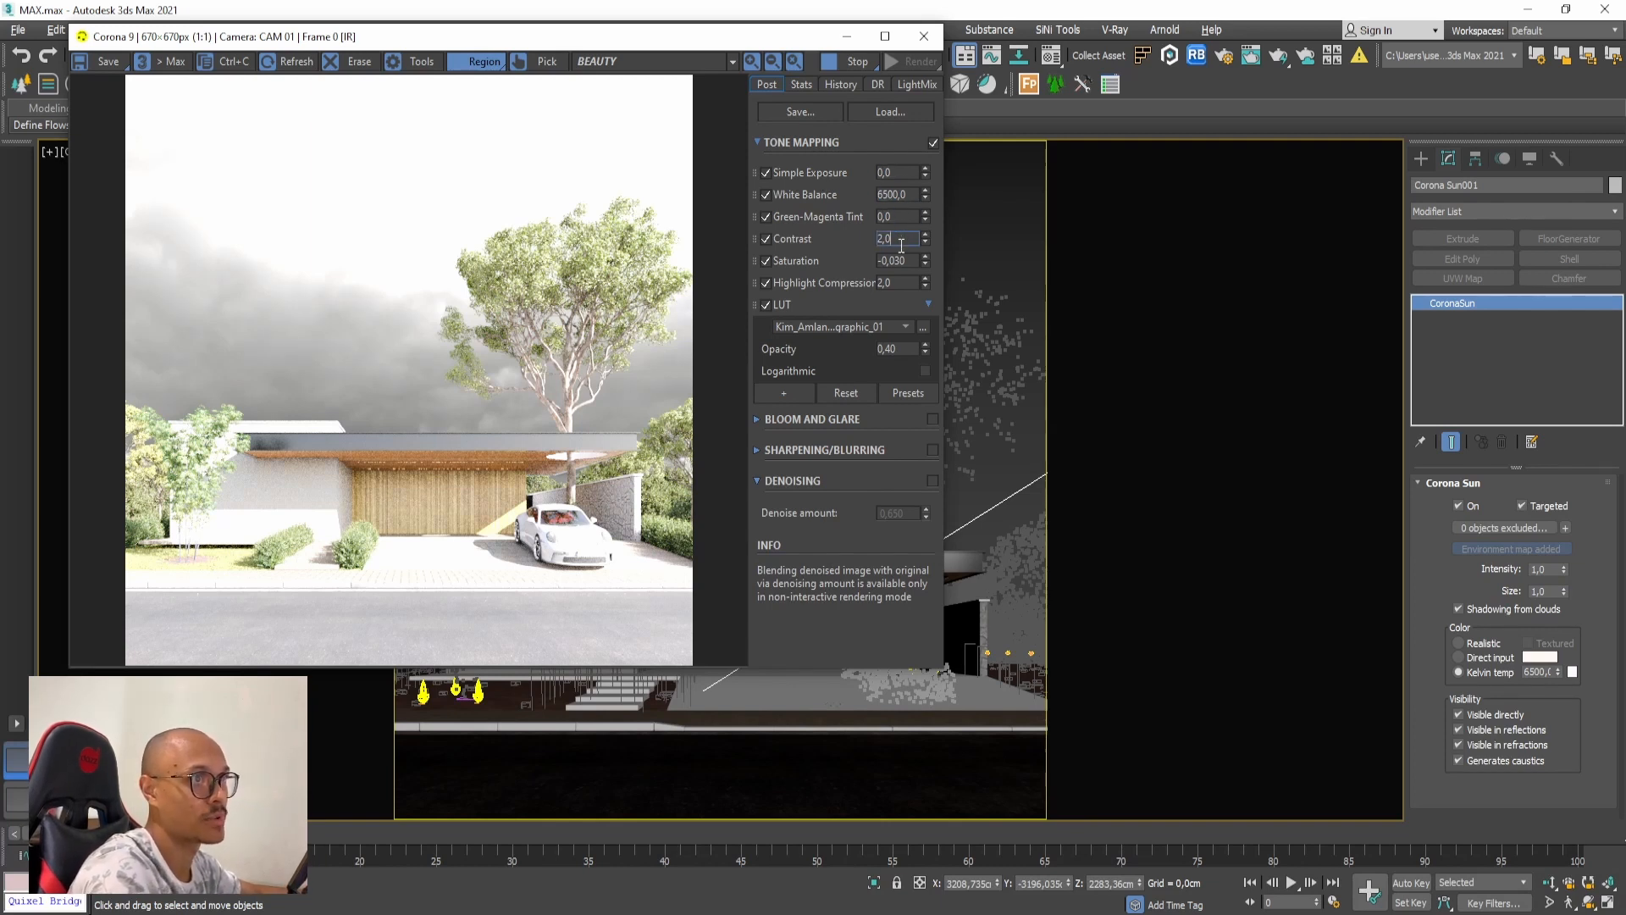
{"action": "type", "text": "1"}
{"action": "key", "text": "Return"}
{"action": "double_click", "coordinate": [901, 260]}
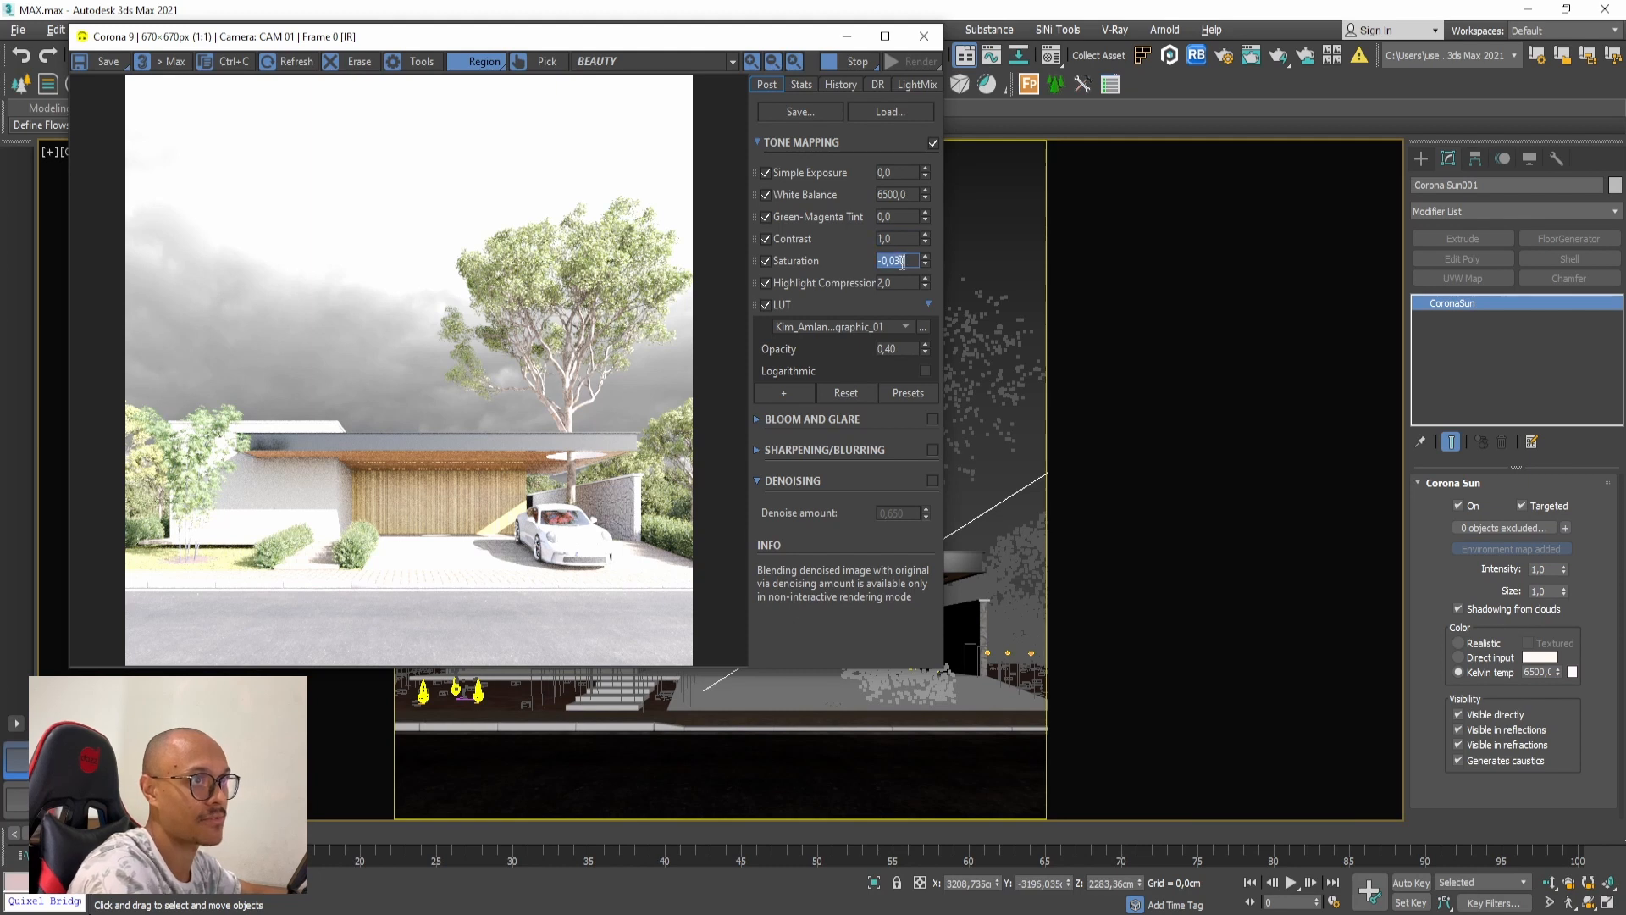
{"action": "type", "text": "0"}
{"action": "key", "text": "Return"}
{"action": "double_click", "coordinate": [901, 282]}
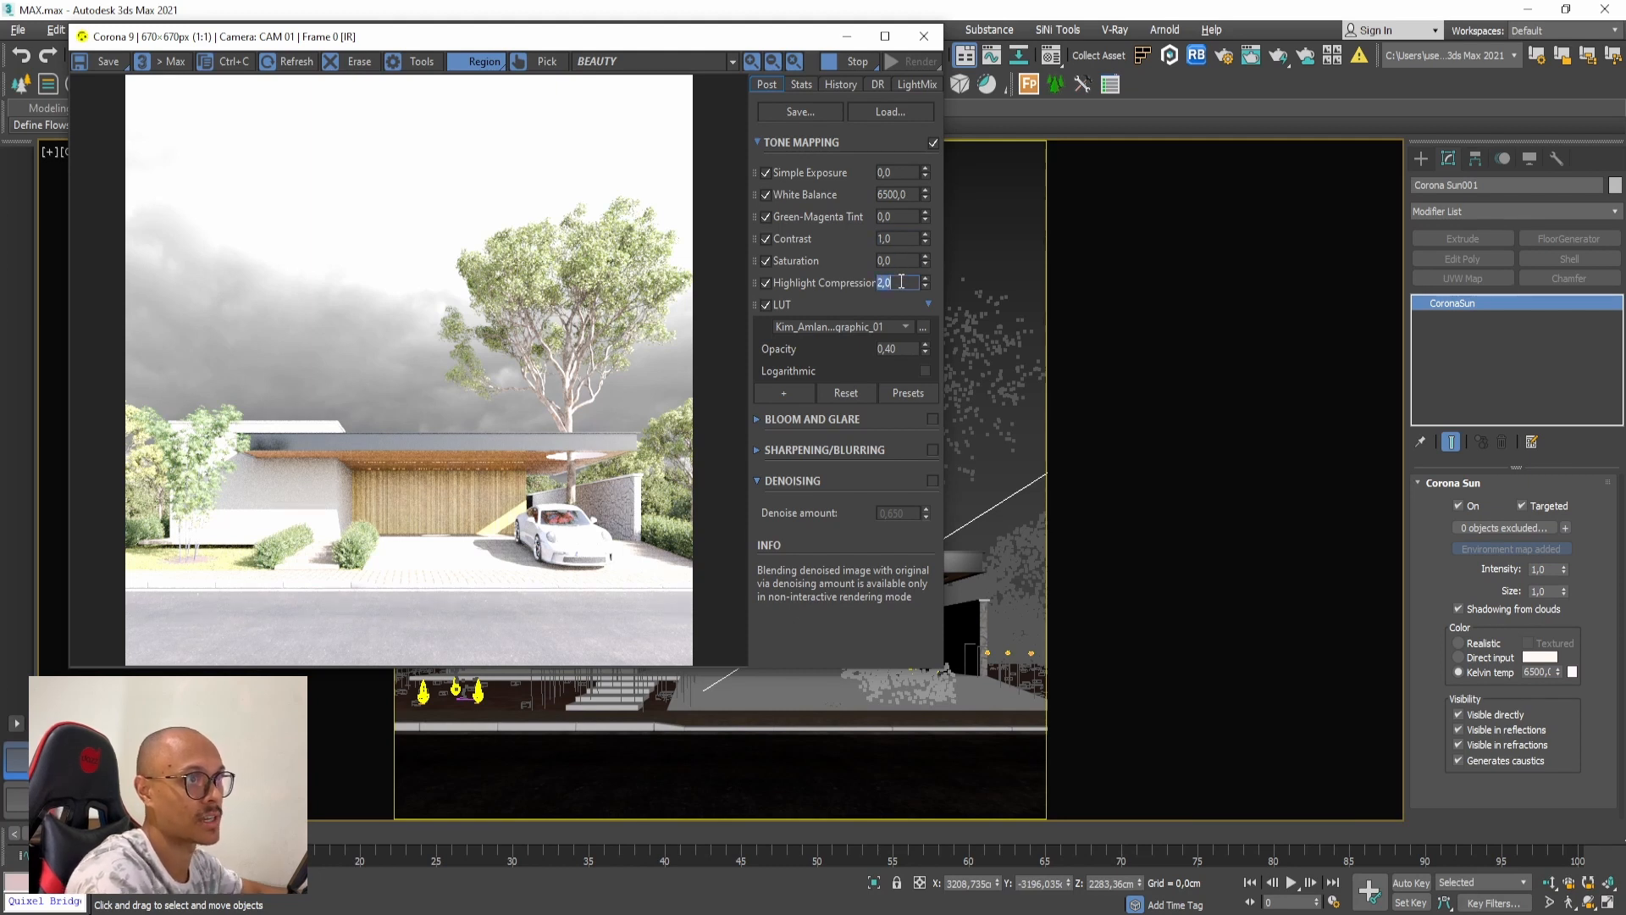
{"action": "left_click", "coordinate": [767, 305]}
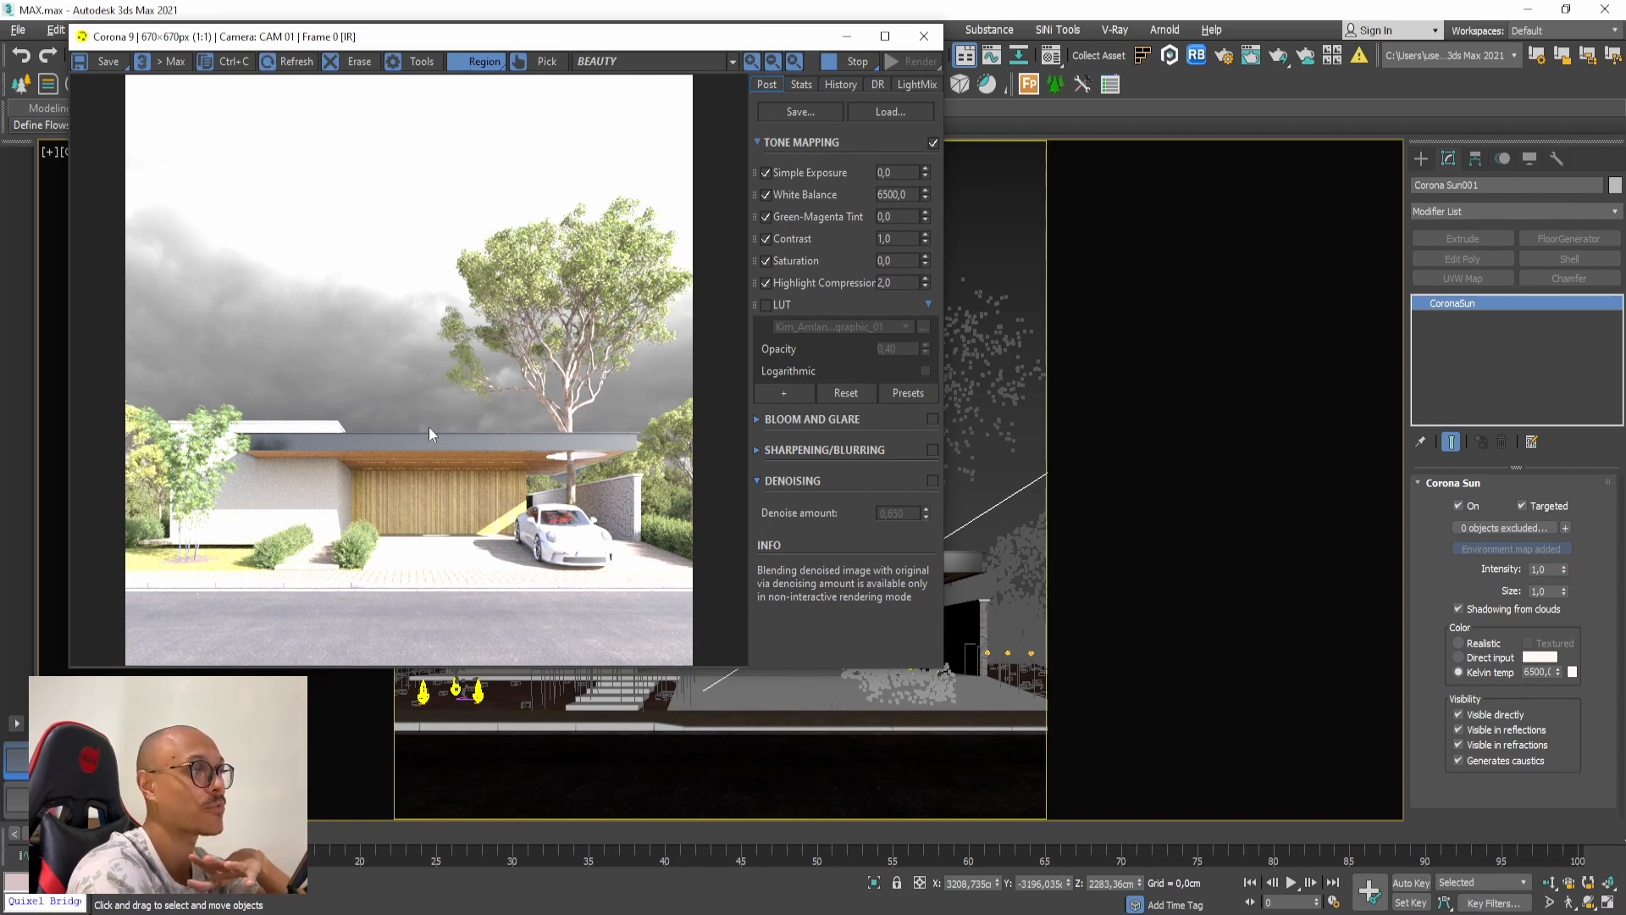
Step: Compare the render with the reference house photo and set the Corona Sun's intensity to 0,1
{"action": "left_click", "coordinate": [669, 911]}
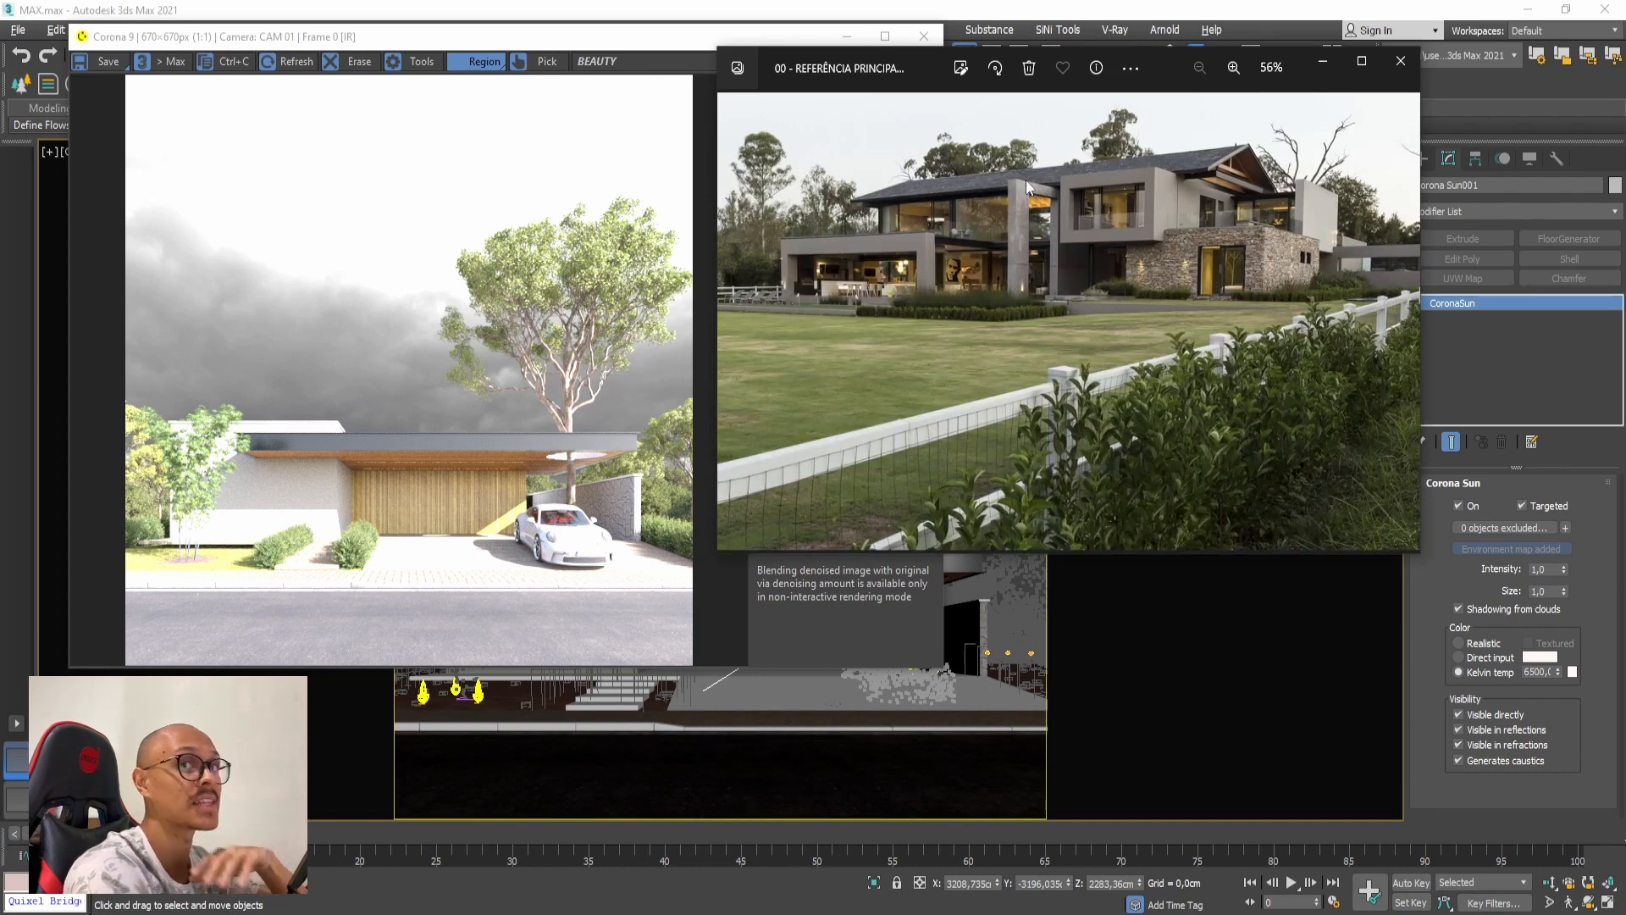
{"action": "left_click", "coordinate": [497, 247]}
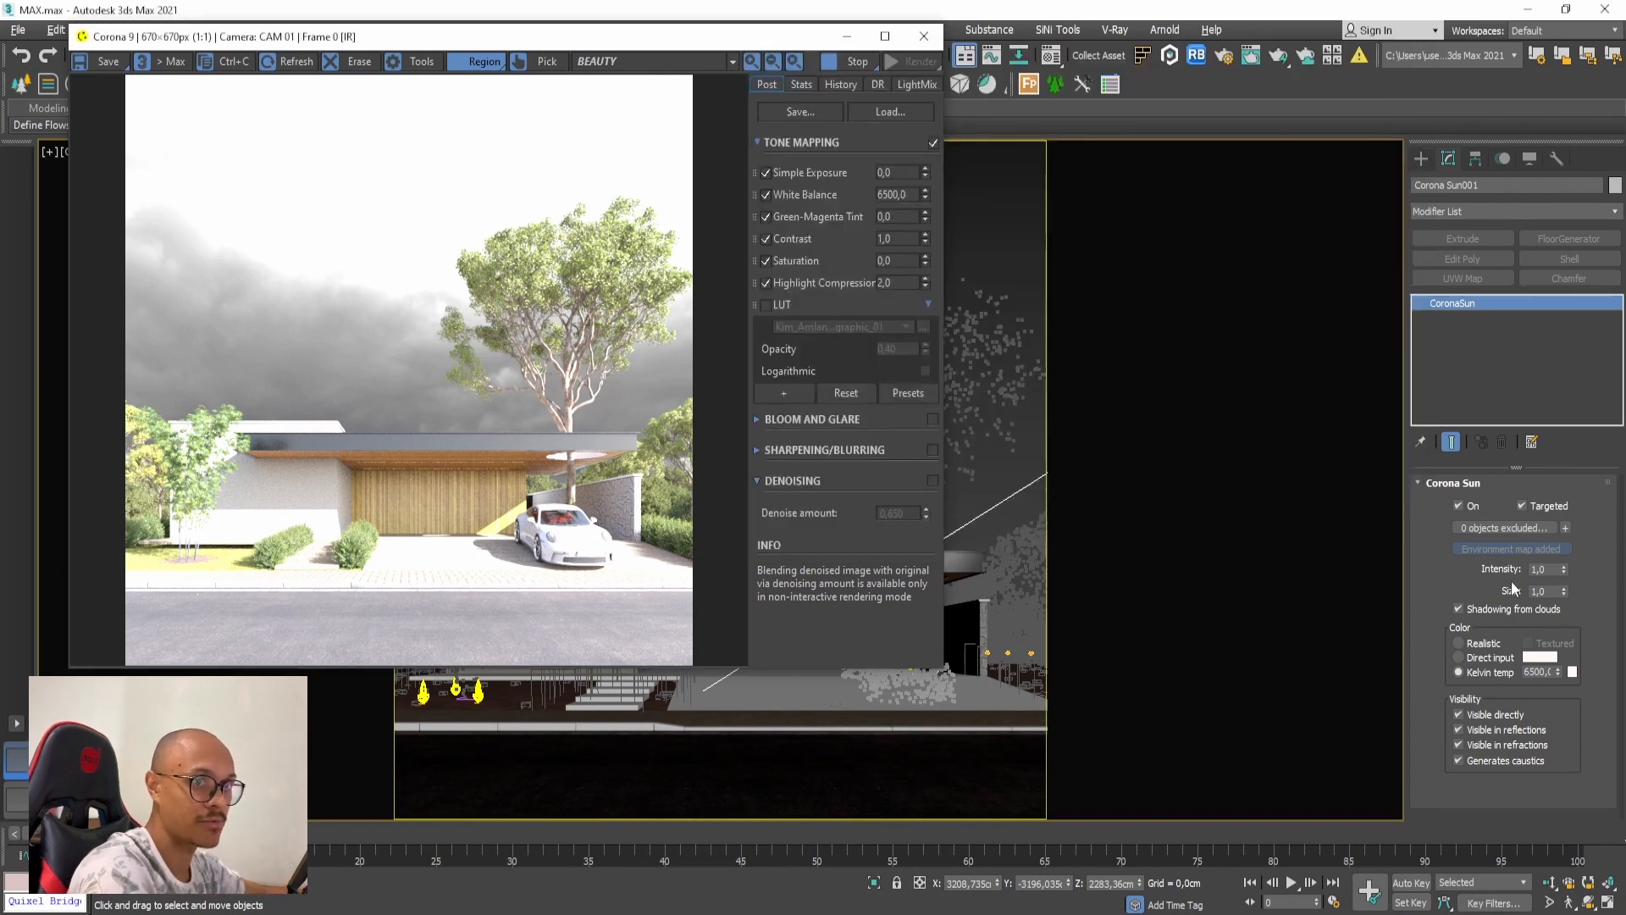
{"action": "double_click", "coordinate": [1541, 569]}
{"action": "type", "text": ","}
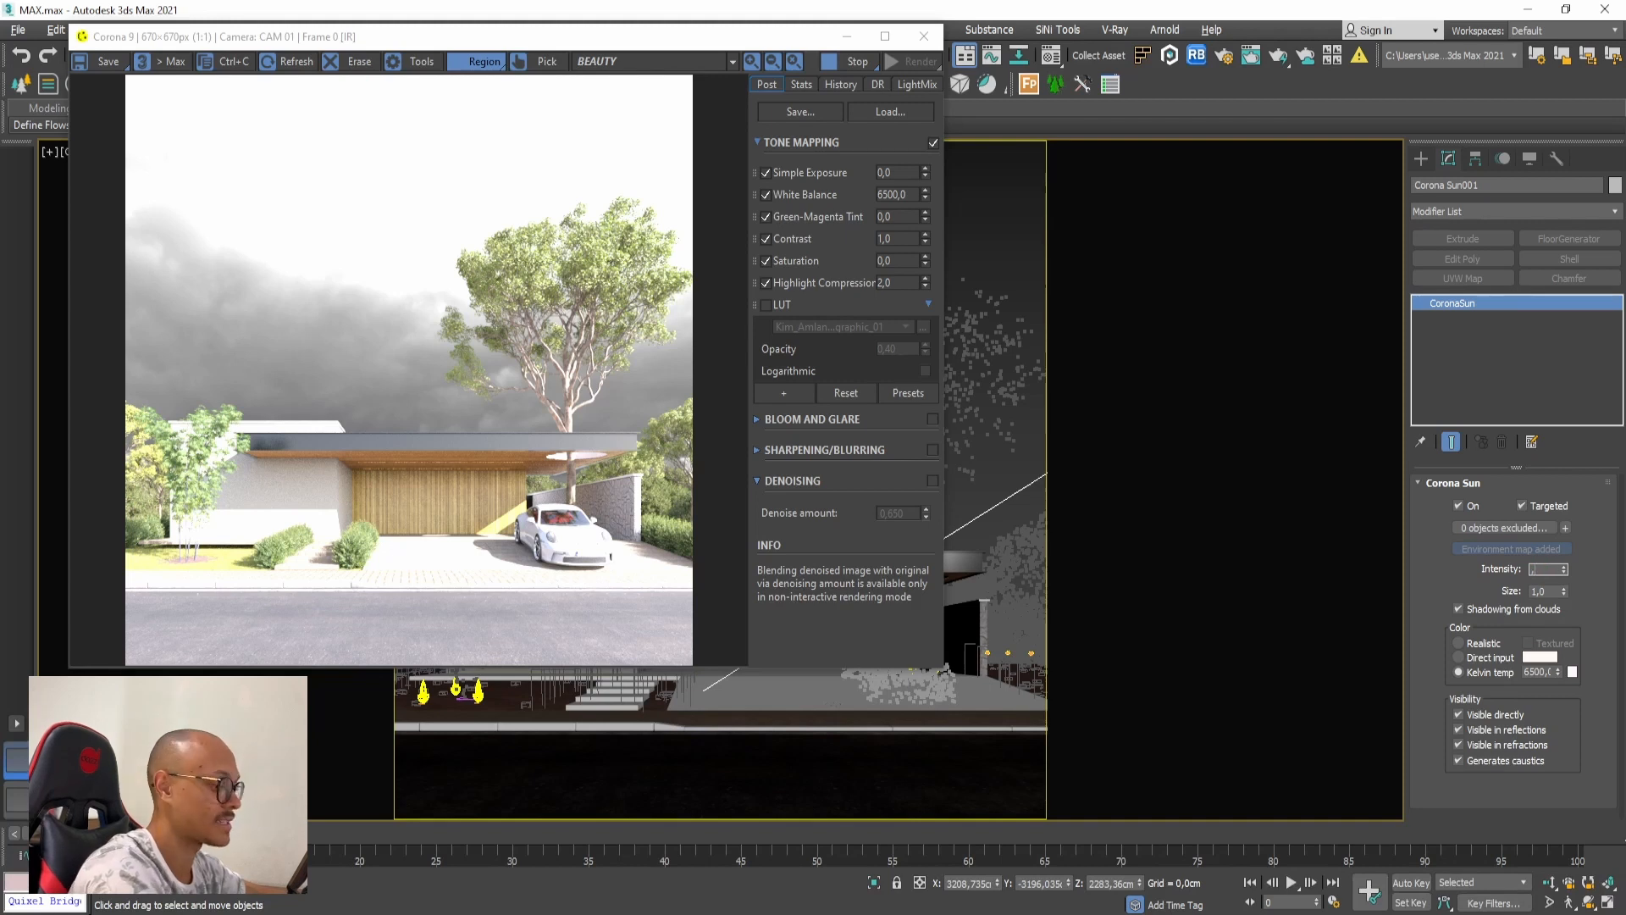
{"action": "type", "text": "1"}
{"action": "key", "text": "Return"}
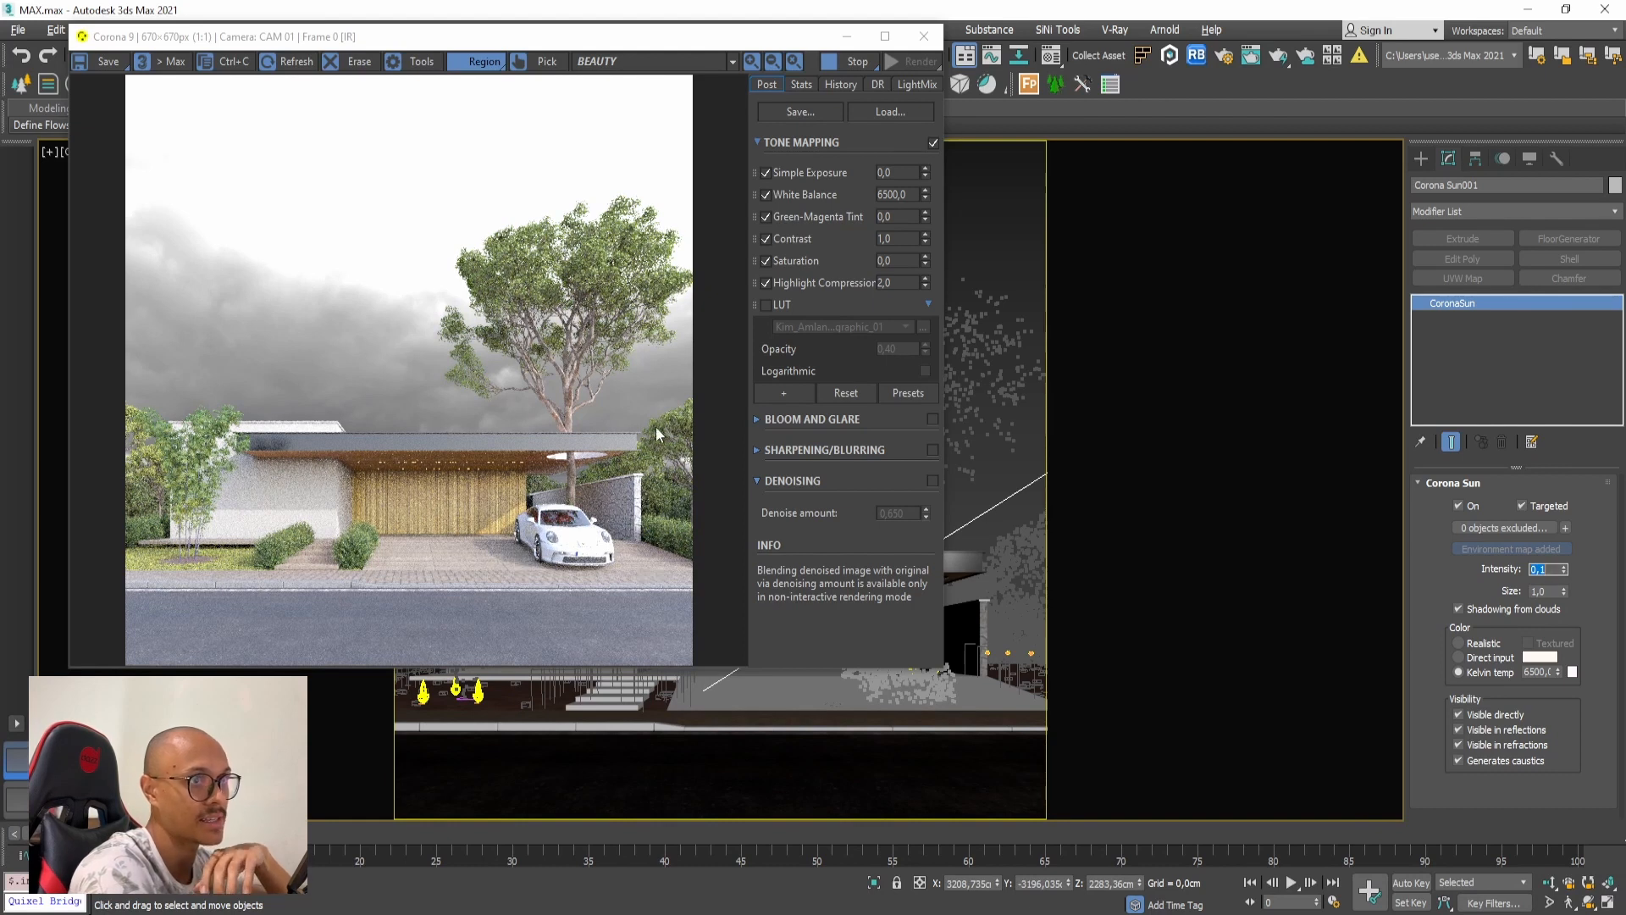
Step: Recheck the reference photo, try a Corona Sun size of 64, and settle on a size of 32
{"action": "left_click", "coordinate": [673, 913]}
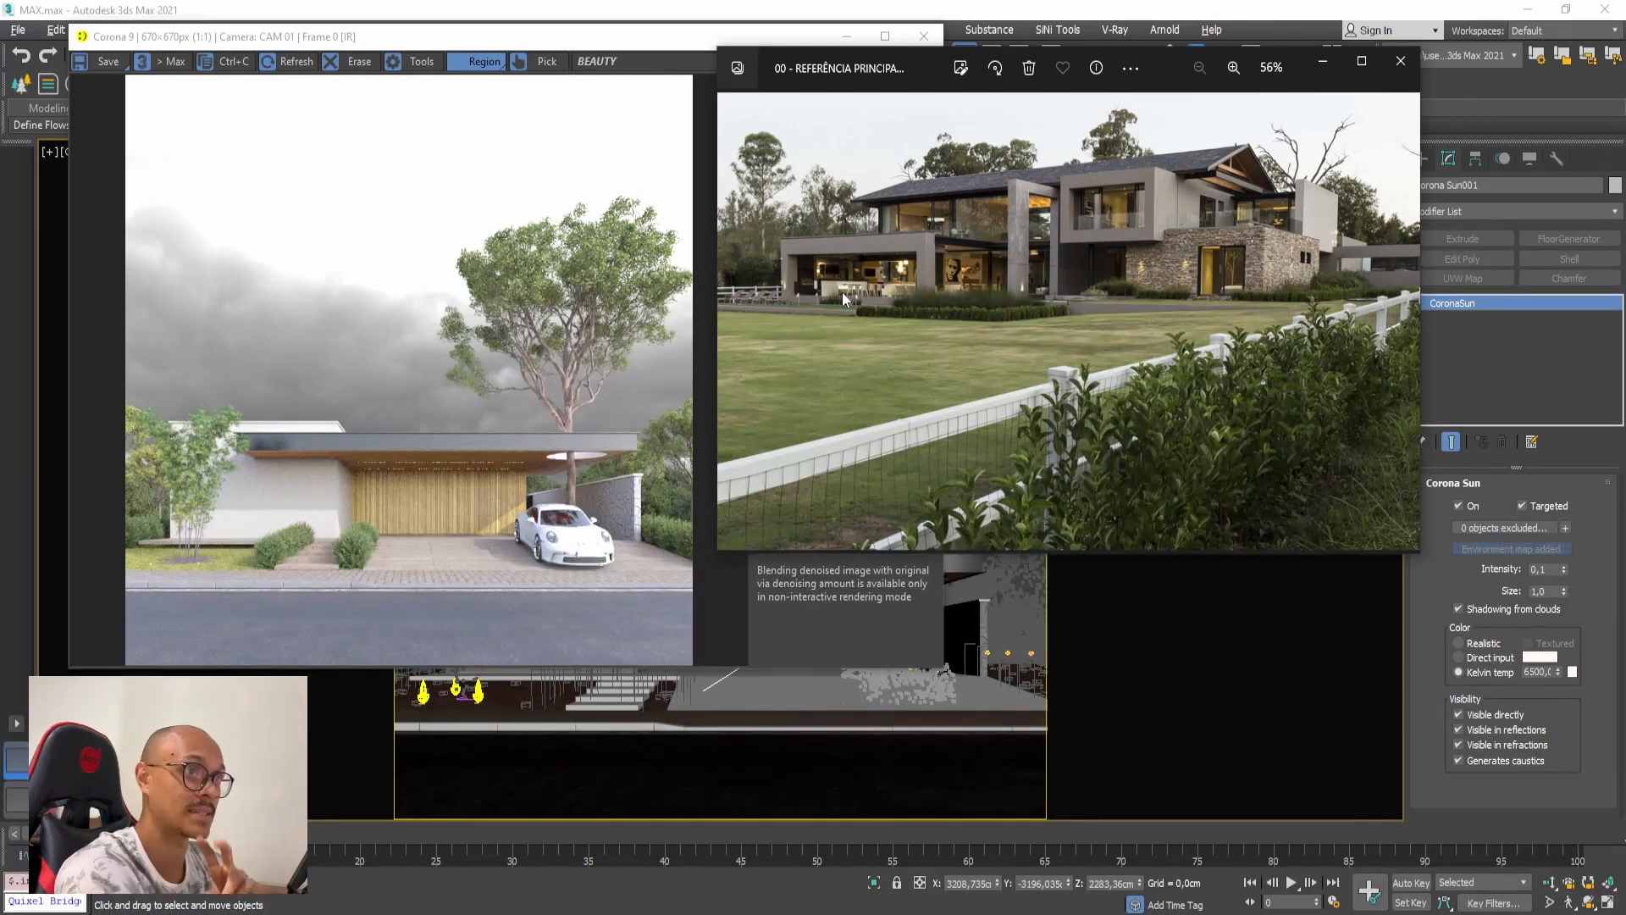
{"action": "left_click", "coordinate": [293, 349]}
{"action": "double_click", "coordinate": [1533, 591]}
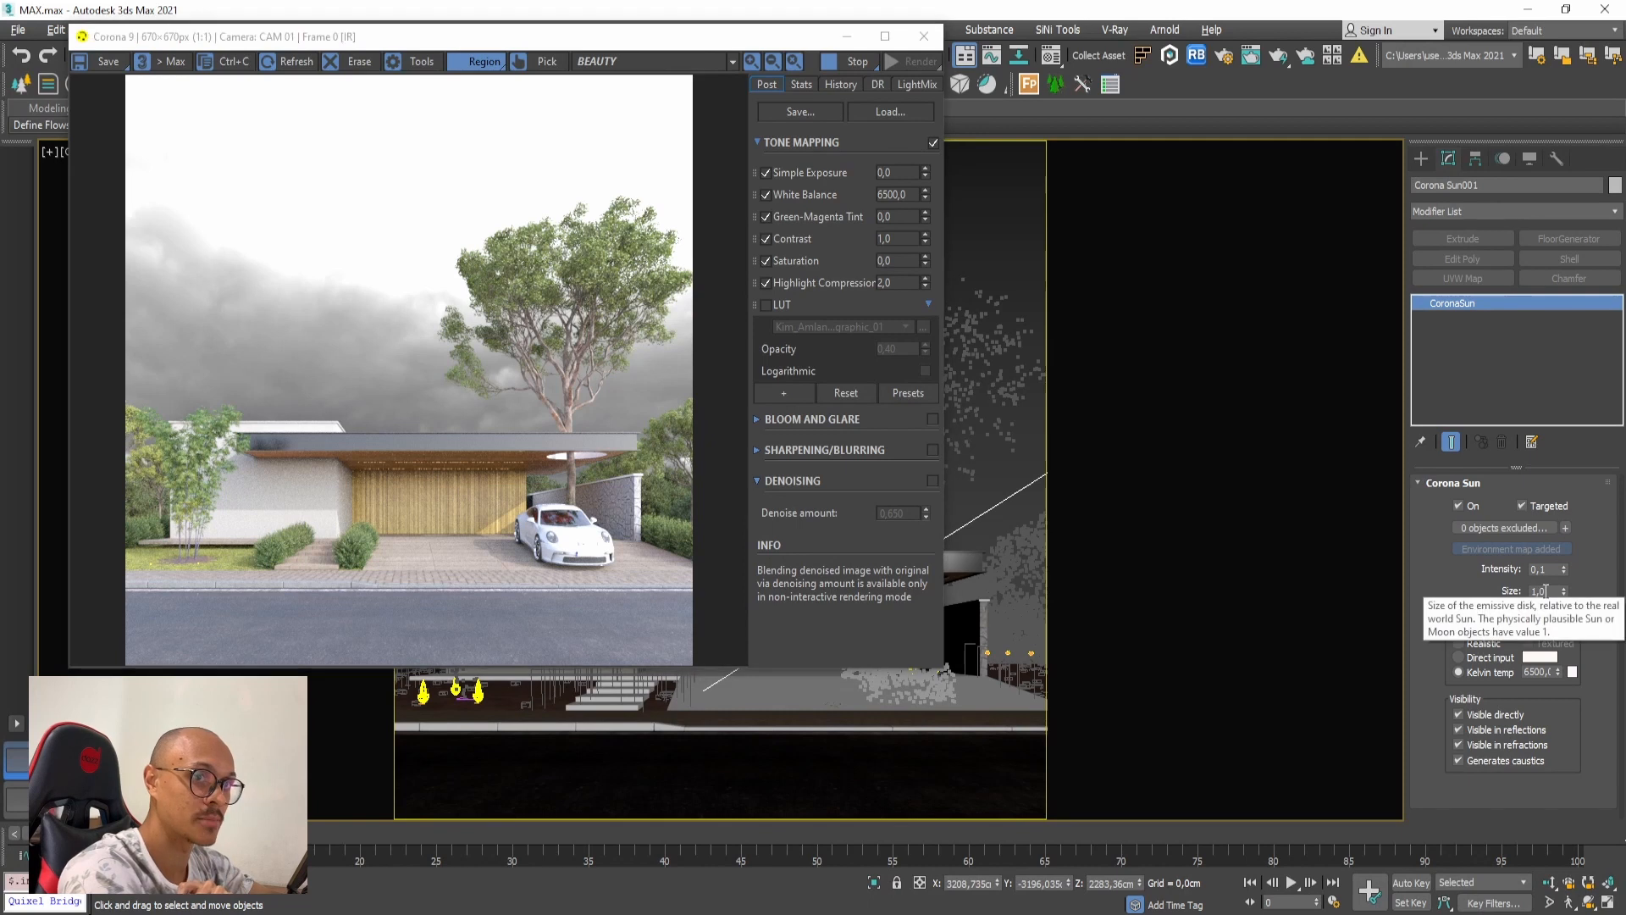
{"action": "type", "text": "64"}
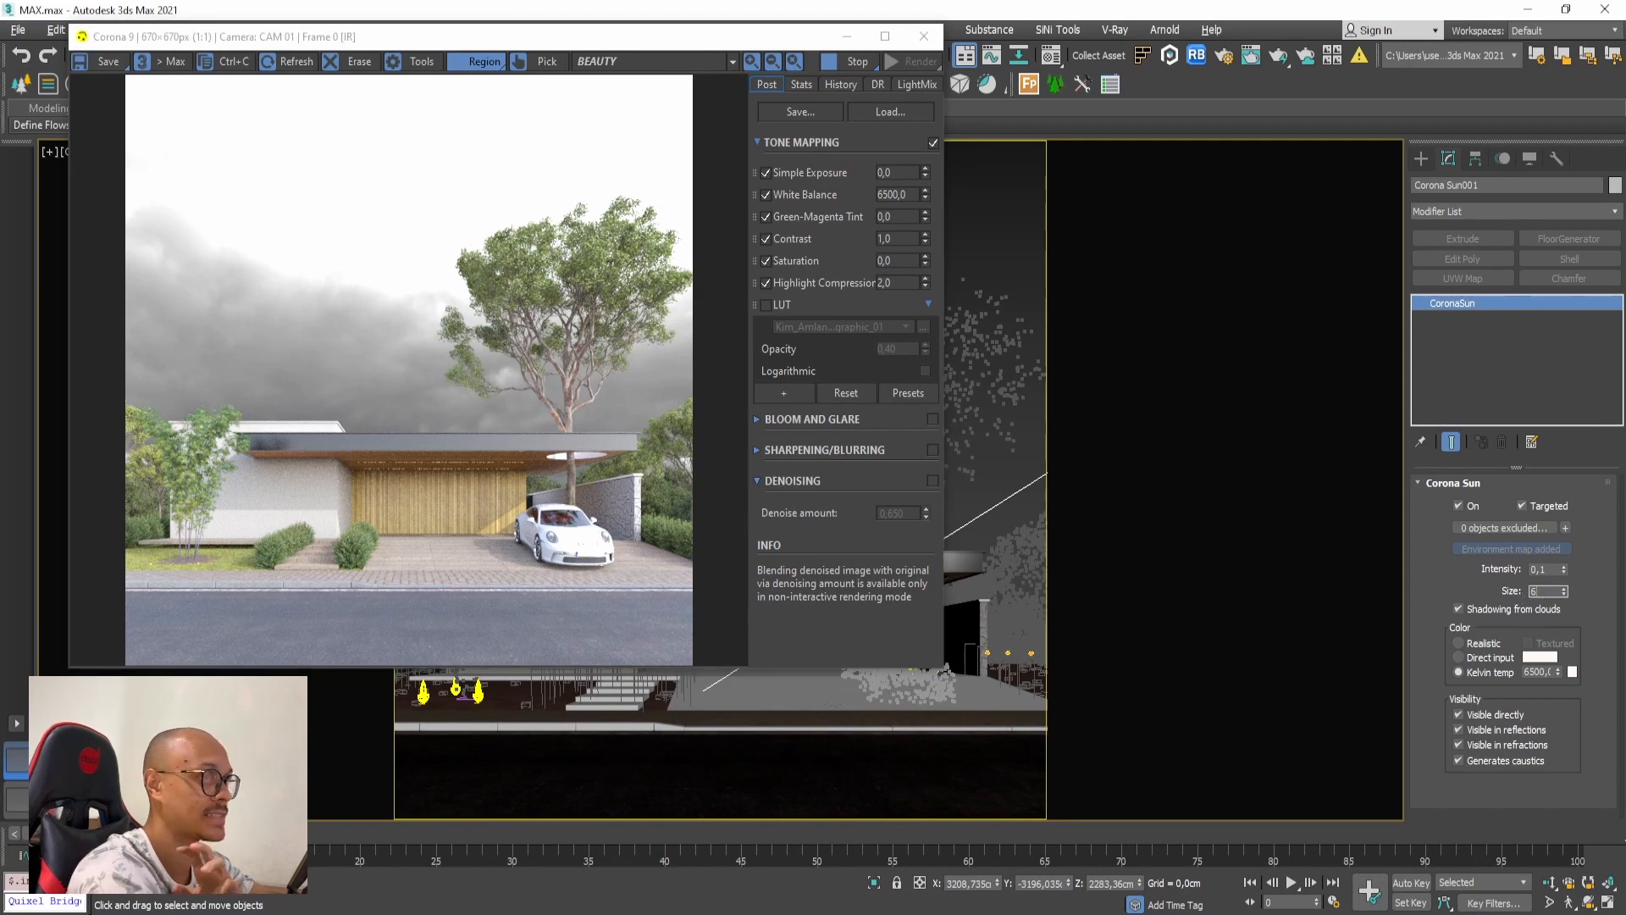
{"action": "key", "text": "Return"}
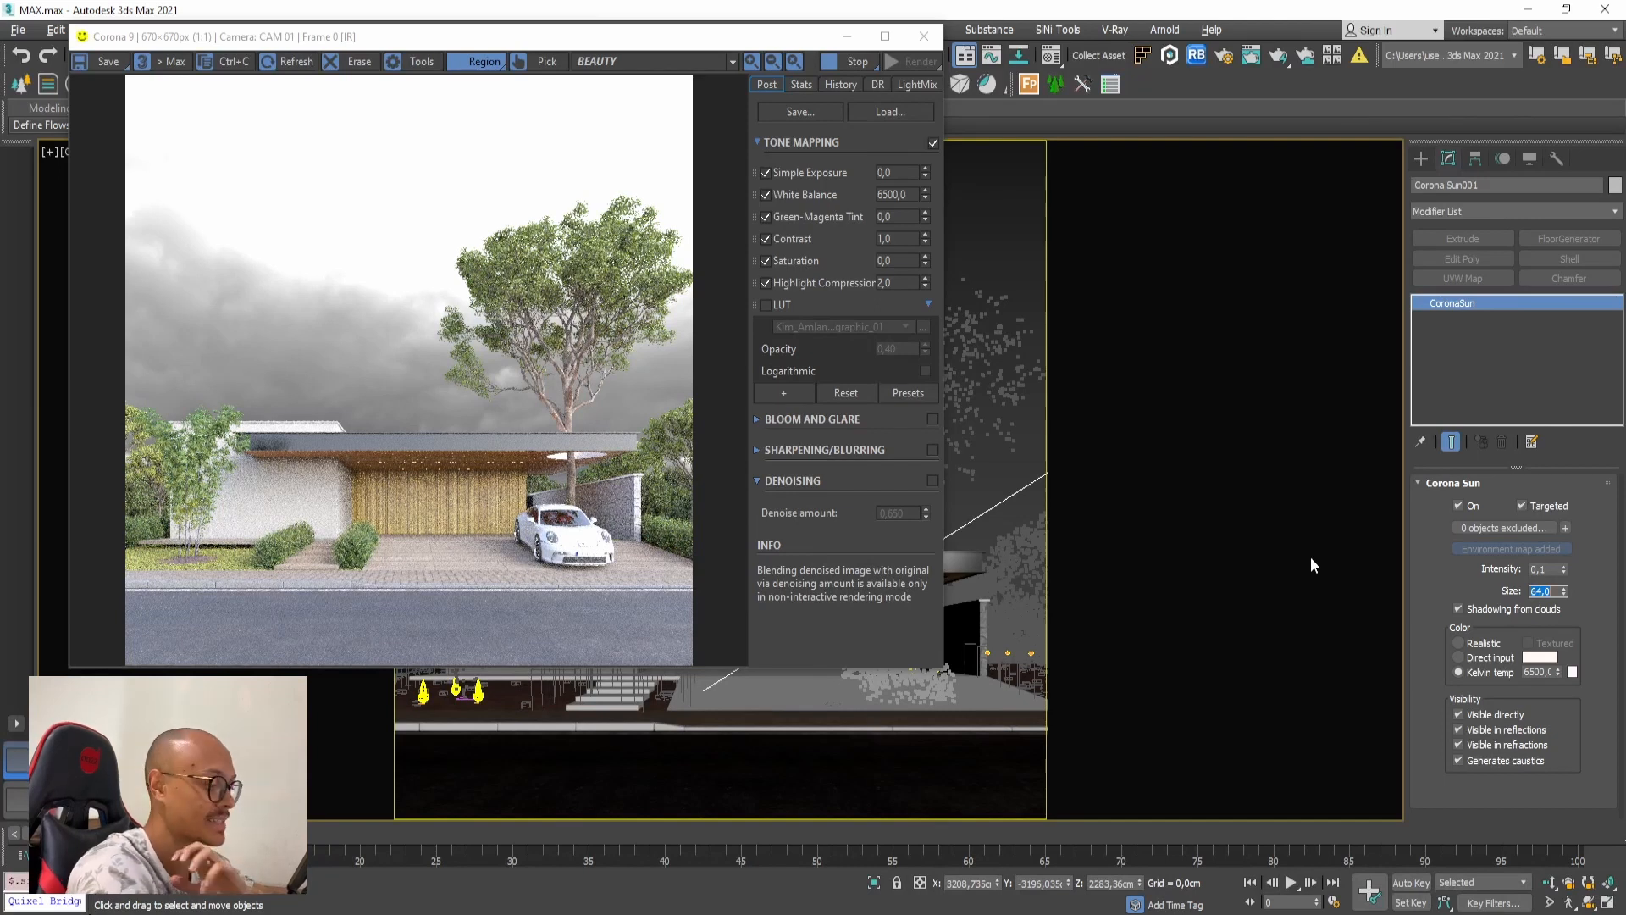
{"action": "type", "text": "32"}
{"action": "key", "text": "Return"}
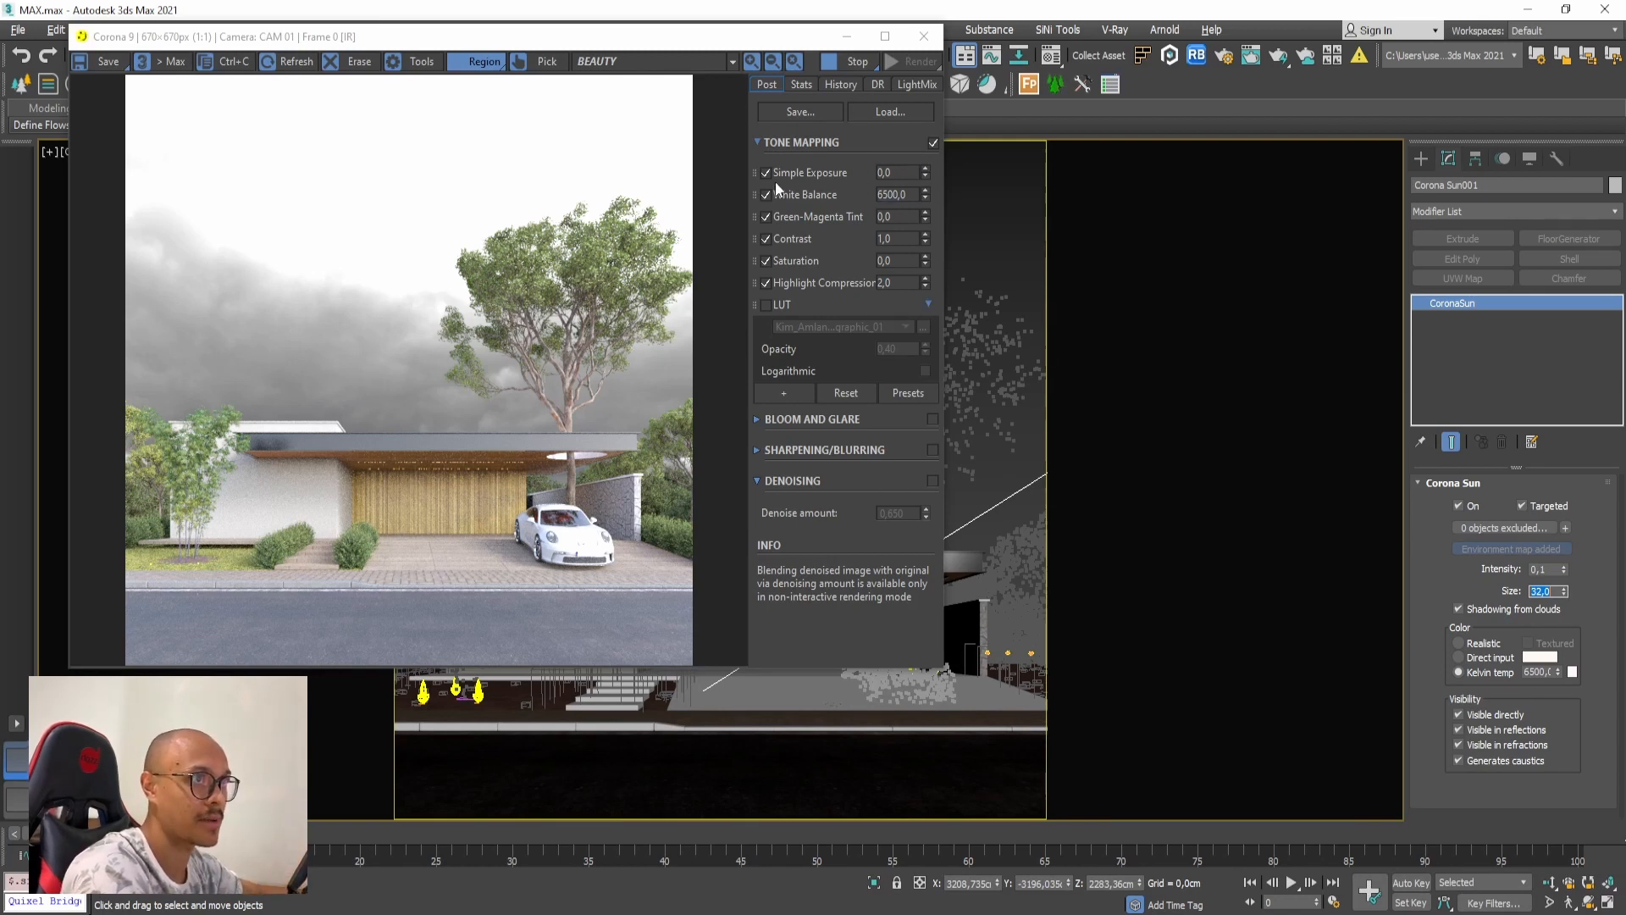
Step: Lower the tone mapping's Simple Exposure to -1 and stop the interactive render
{"action": "left_click_drag", "start_coordinate": [922, 174], "coordinate": [926, 388]}
{"action": "double_click", "coordinate": [914, 175]}
{"action": "type", "text": "-1"}
{"action": "key", "text": "Return"}
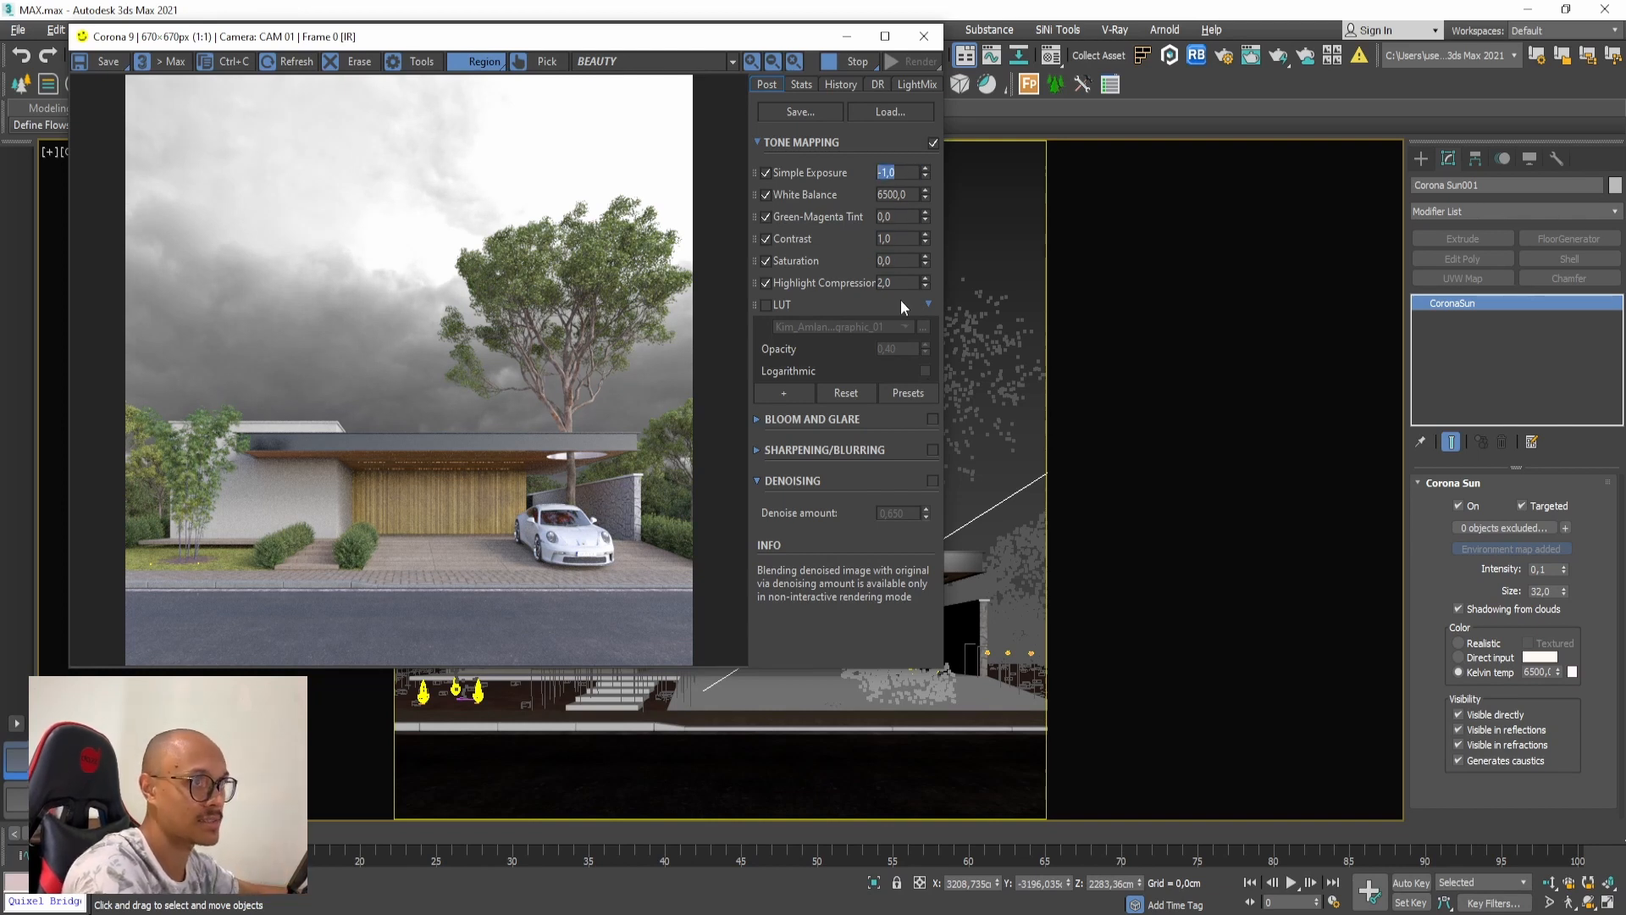
{"action": "left_click", "coordinate": [857, 62]}
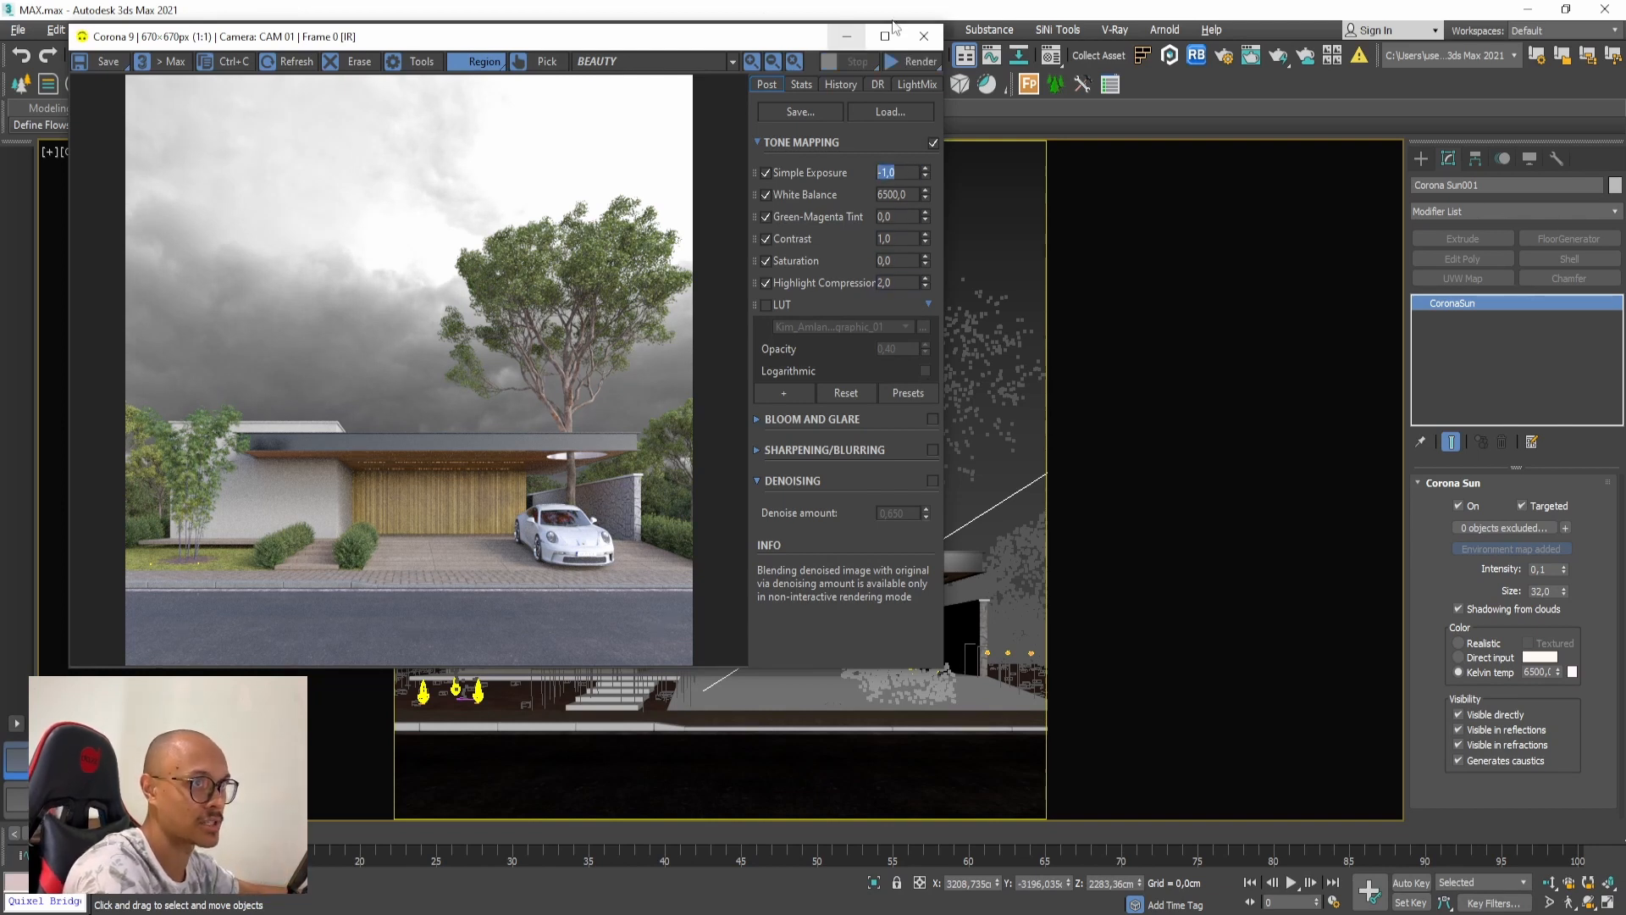
Step: Set the tone mapping's Contrast to 2,5 and re-enable the LUT with an opacity of 0,5
{"action": "double_click", "coordinate": [897, 239]}
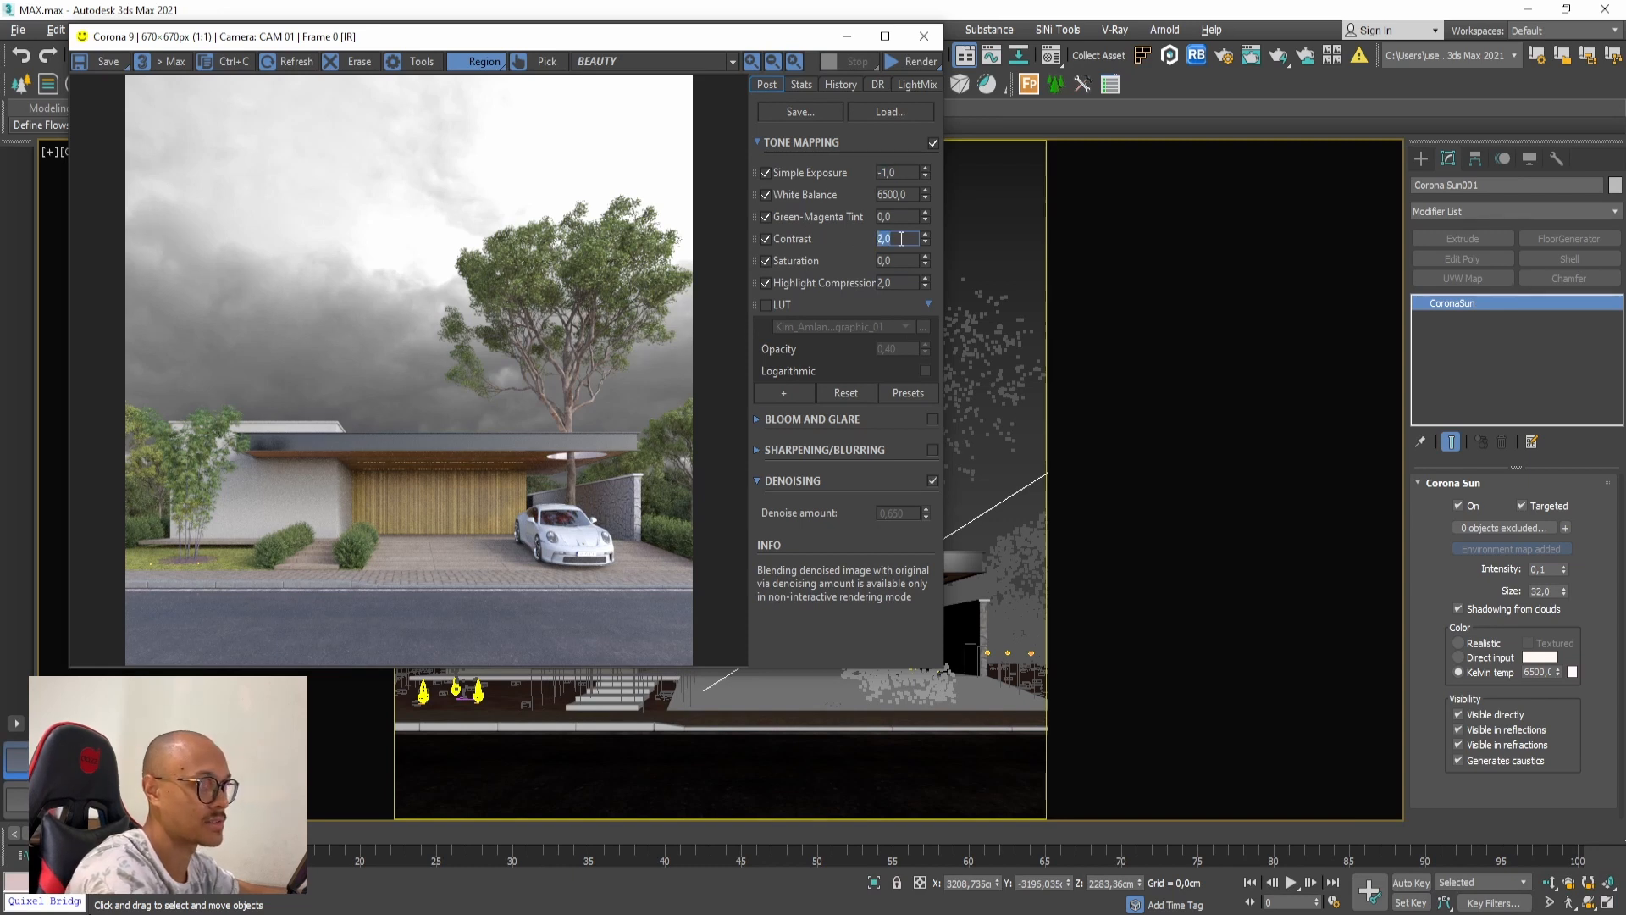
{"action": "type", "text": "2,5"}
{"action": "key", "text": "Return"}
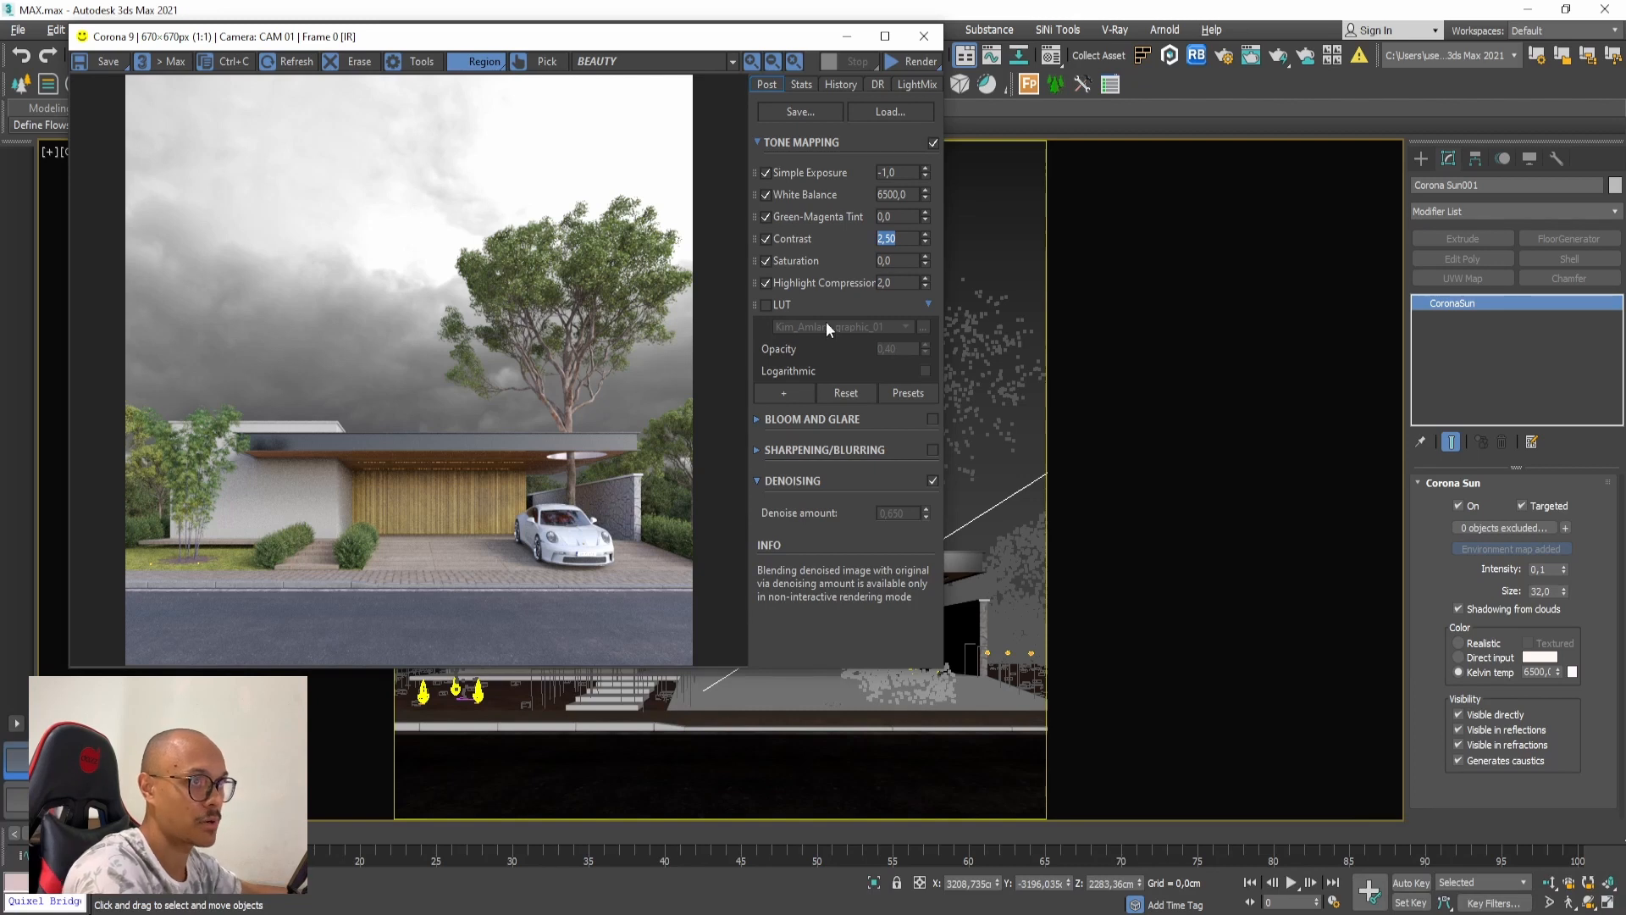
{"action": "left_click", "coordinate": [767, 305]}
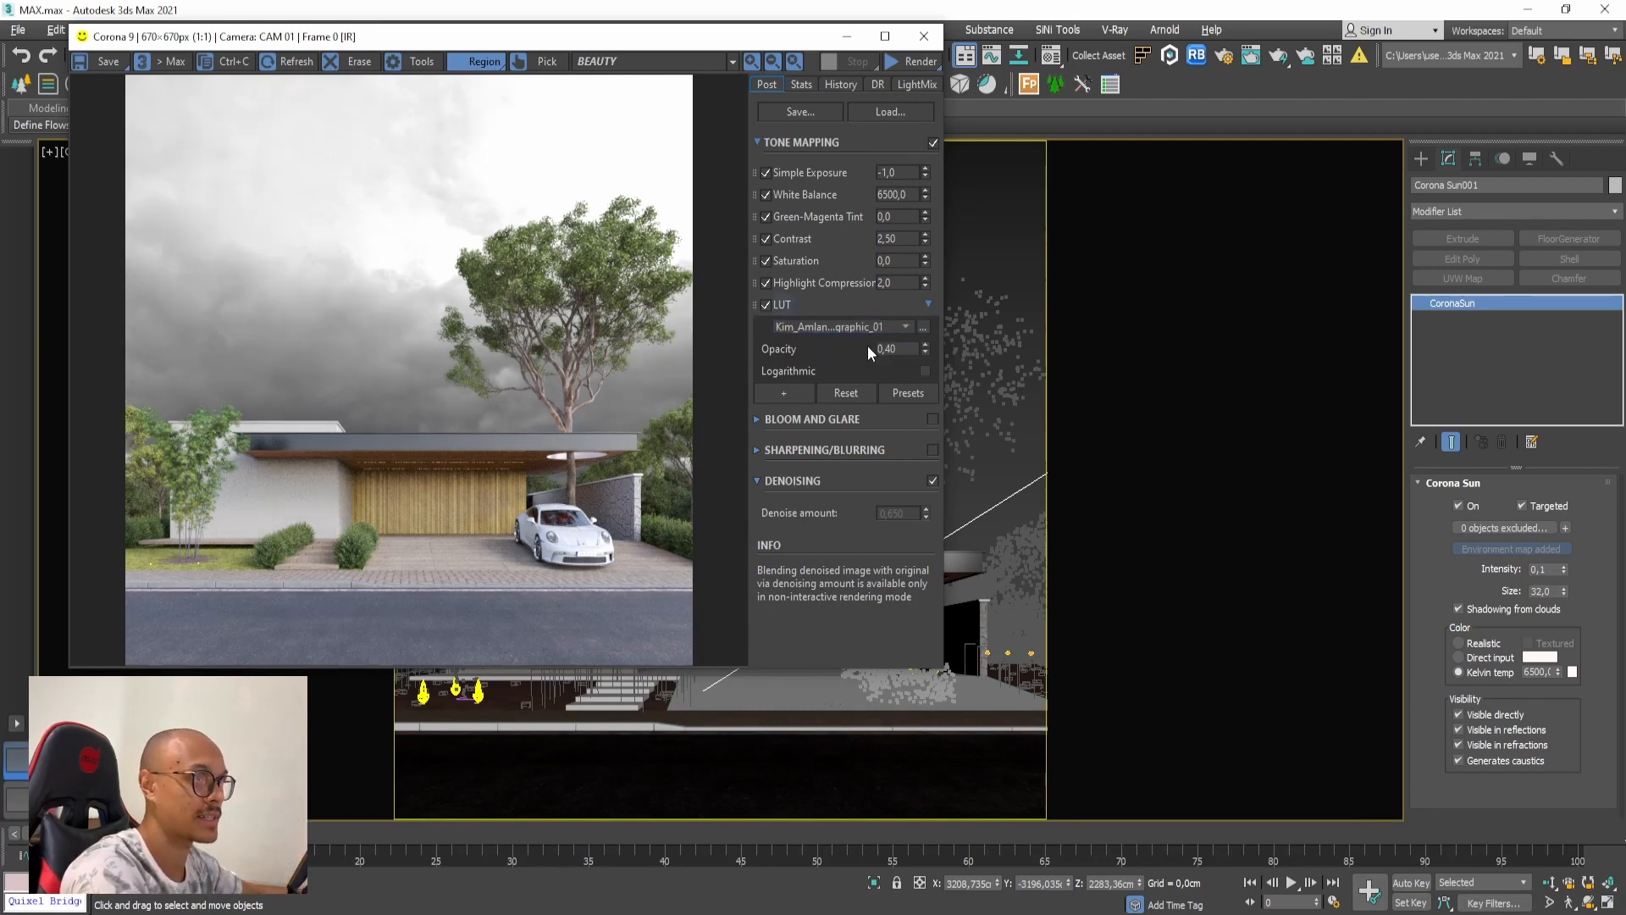
{"action": "double_click", "coordinate": [901, 348]}
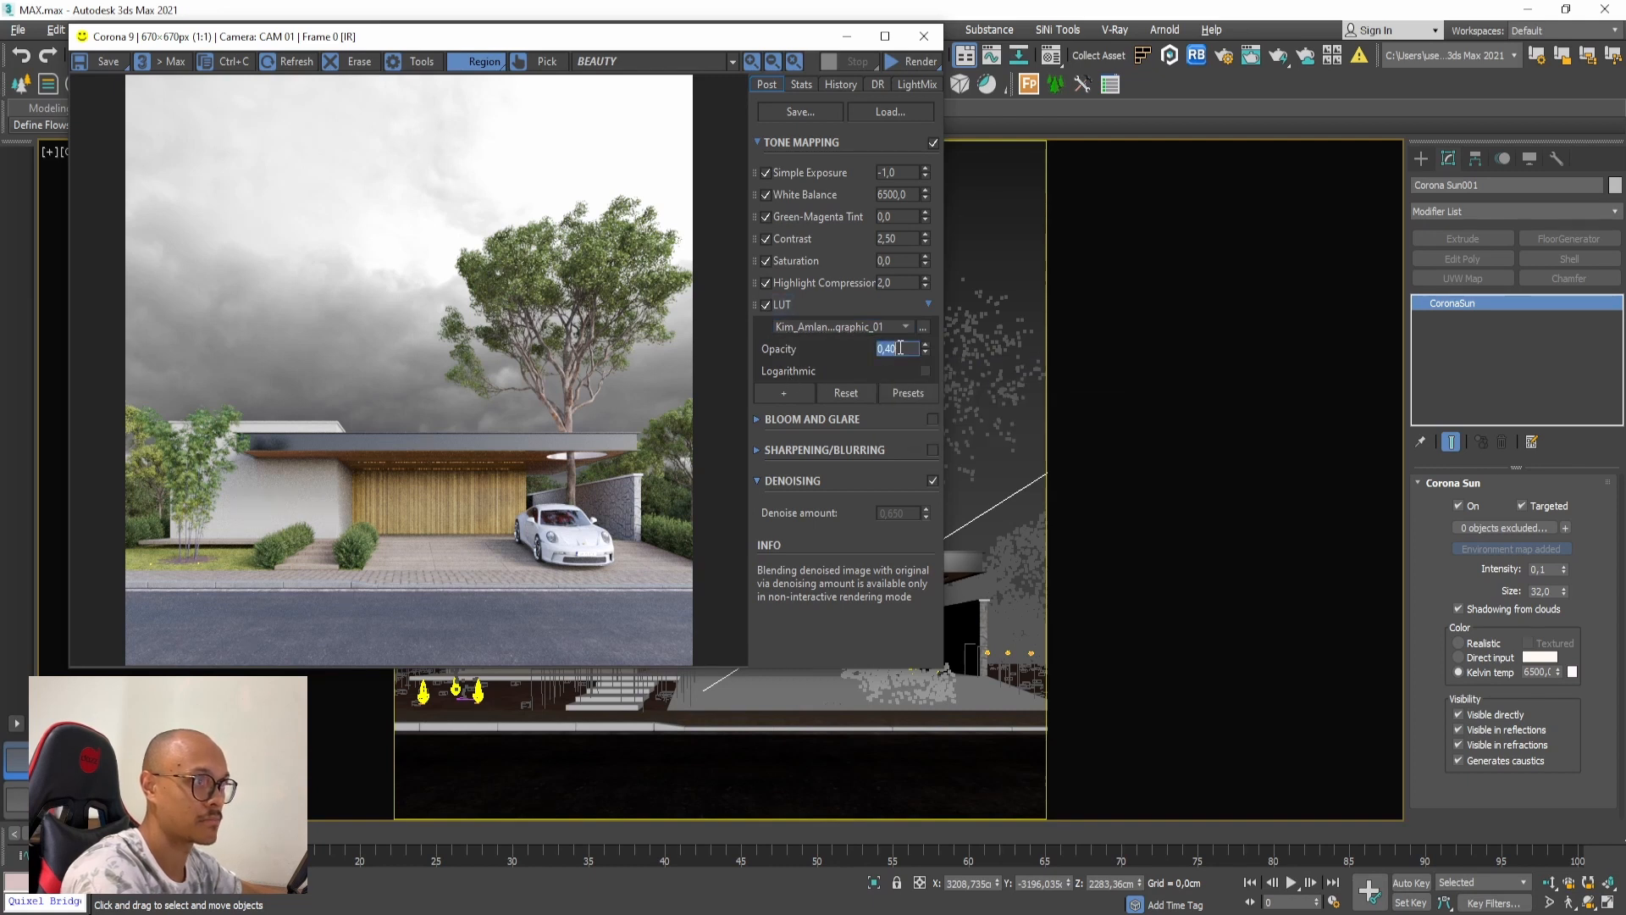
{"action": "type", "text": "0,5"}
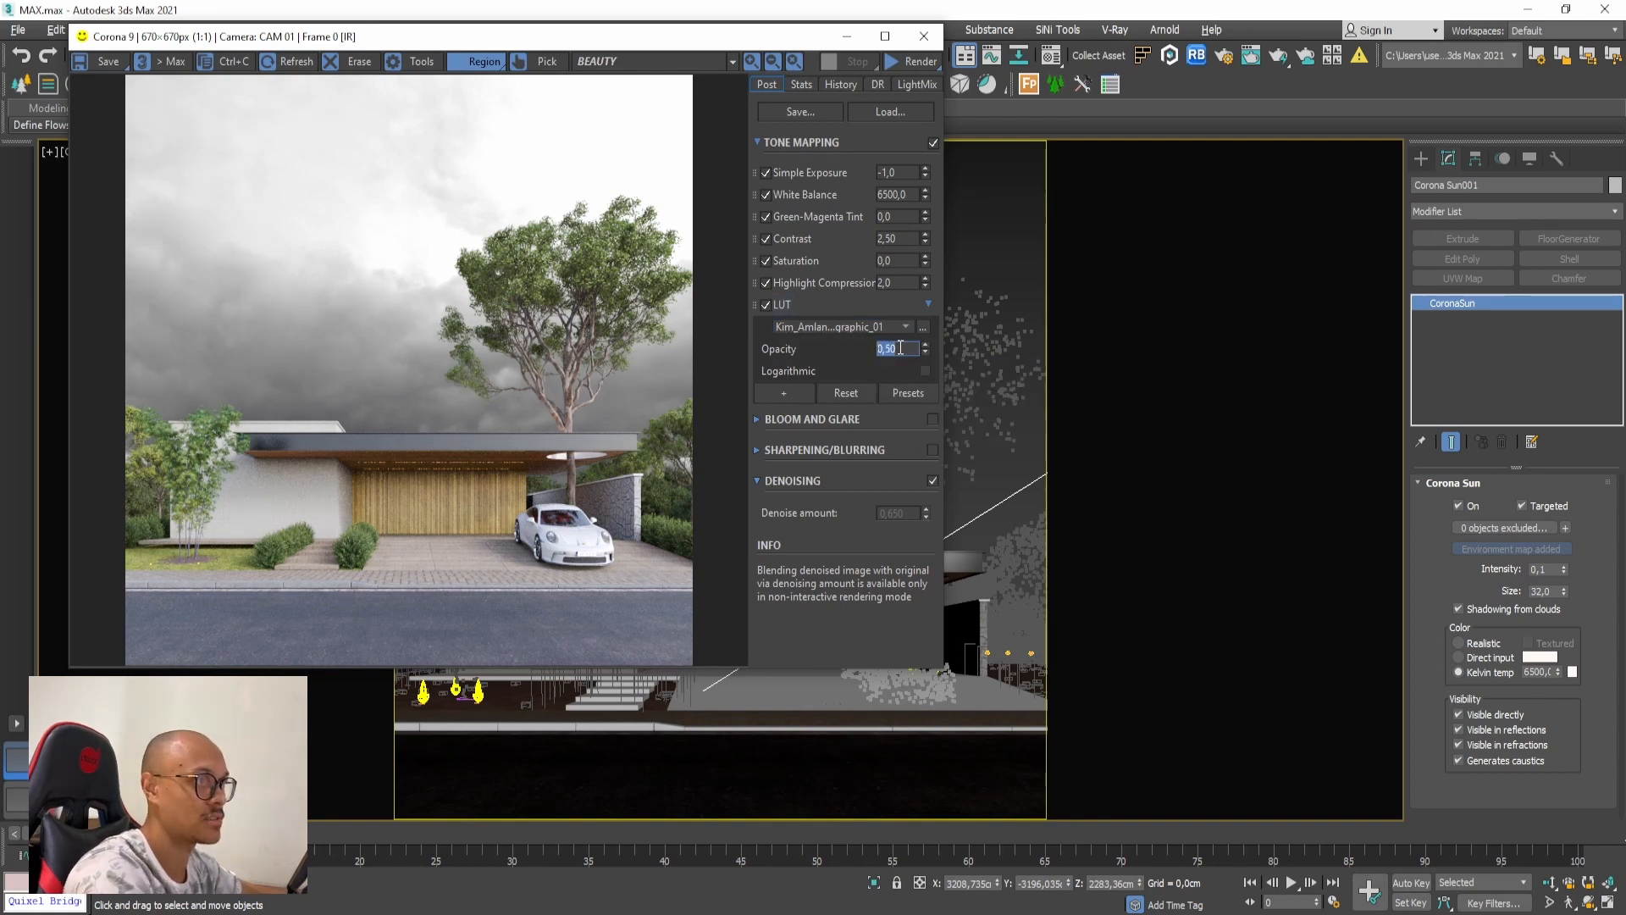
{"action": "key", "text": "Return"}
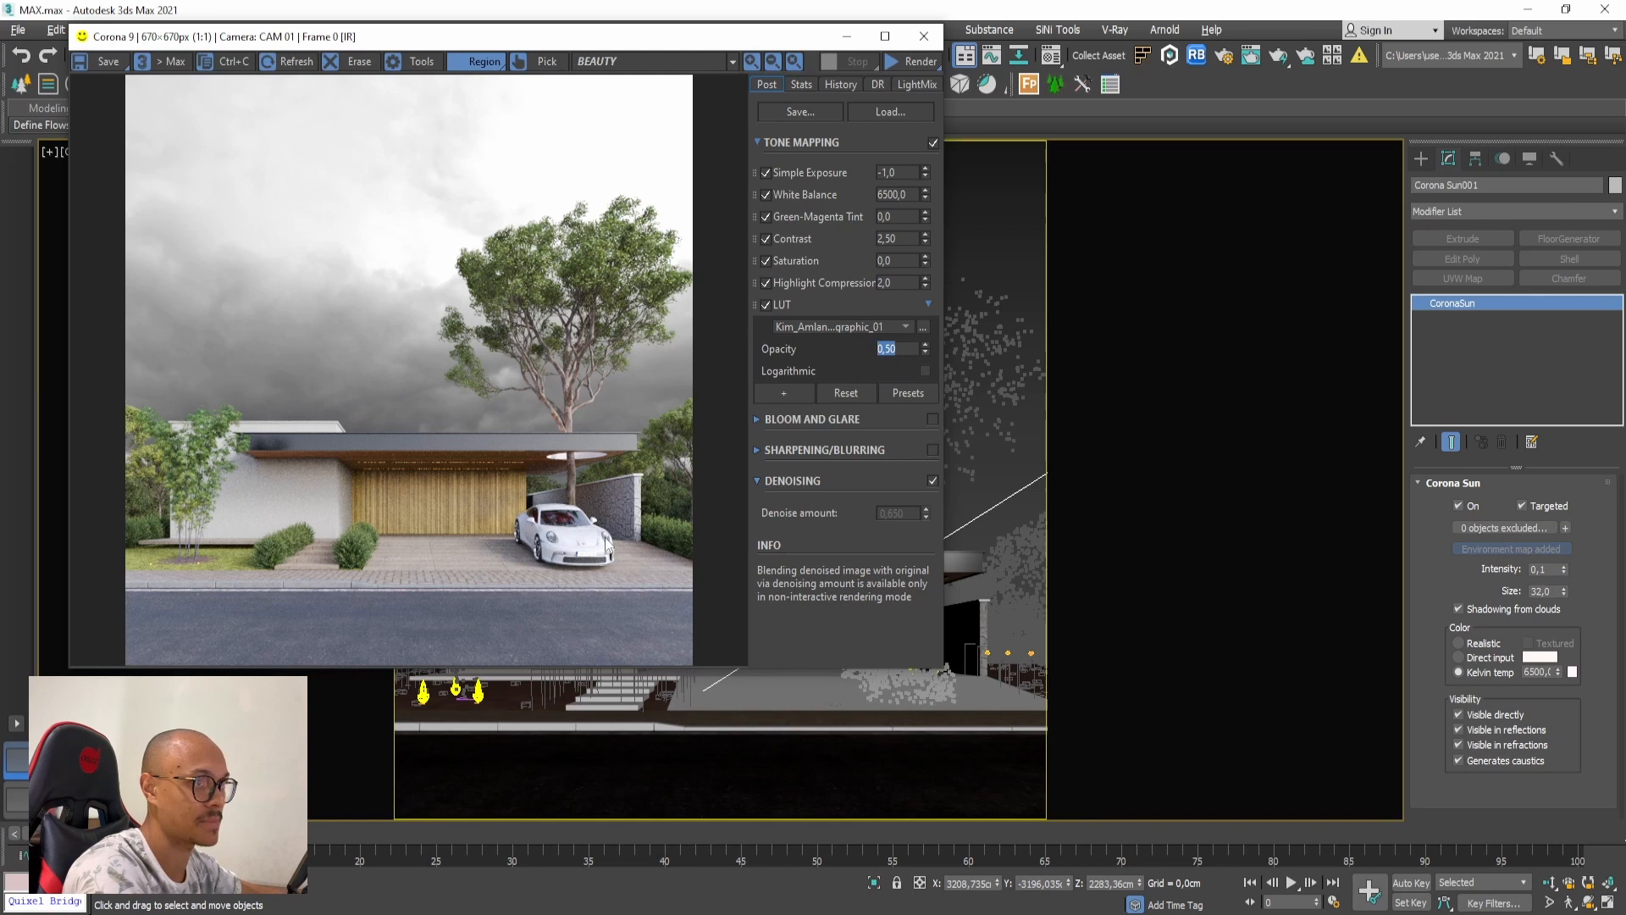
{"action": "left_click", "coordinate": [612, 541]}
Step: Set the tone mapping's White Balance to 7000 and its Green-Magenta Tint to 0,020
{"action": "double_click", "coordinate": [902, 195]}
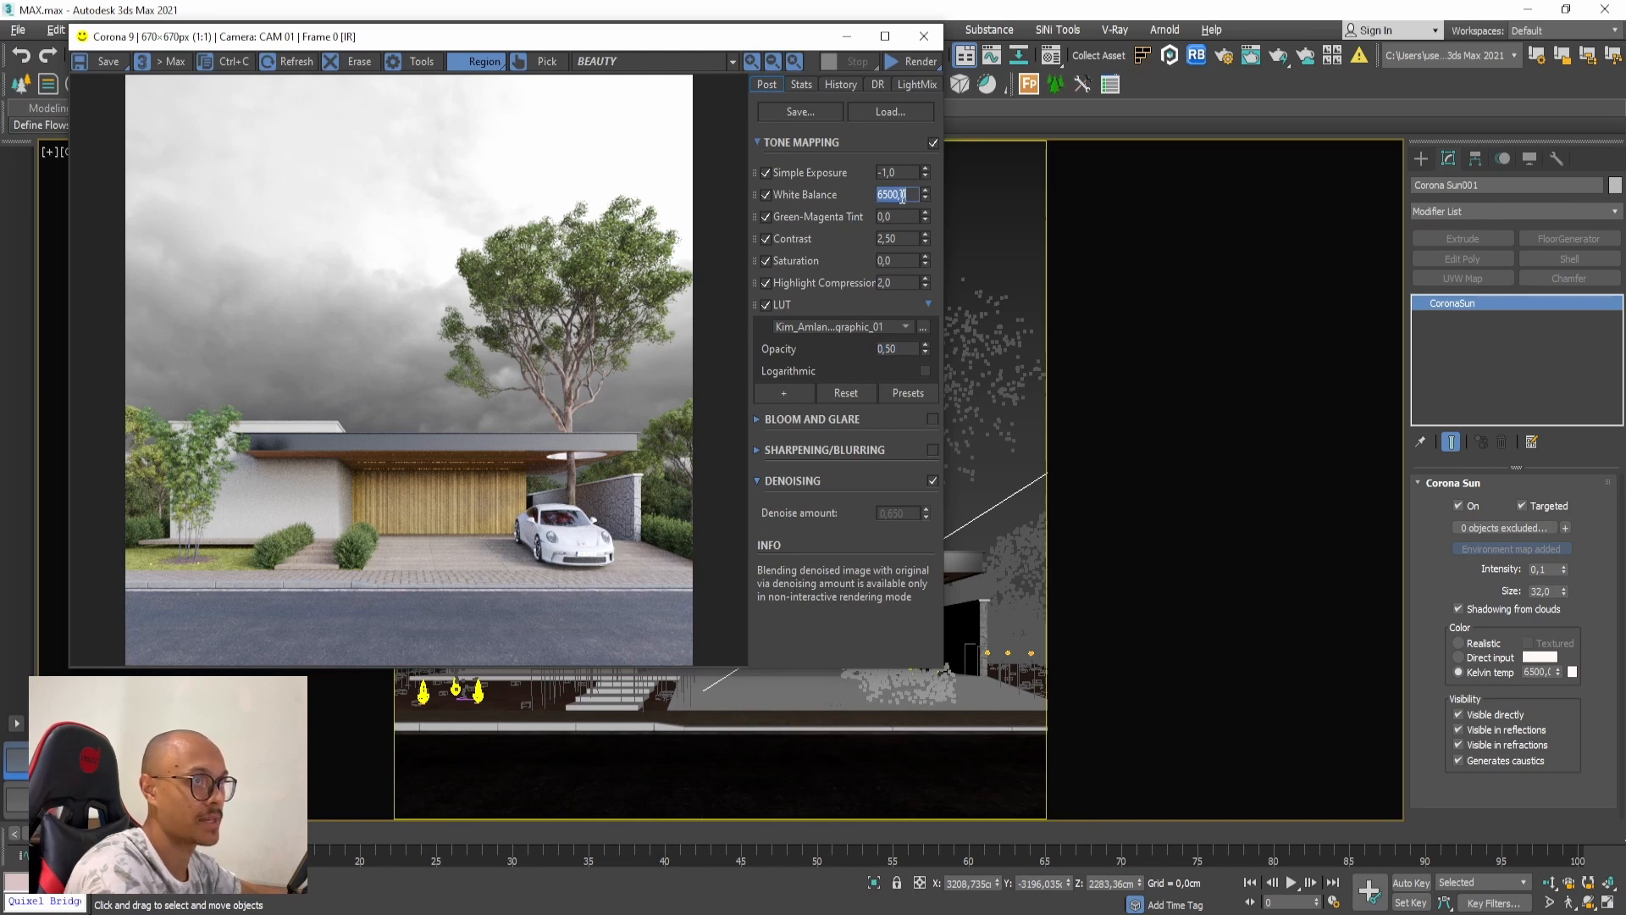
{"action": "type", "text": "7000"}
{"action": "key", "text": "Return"}
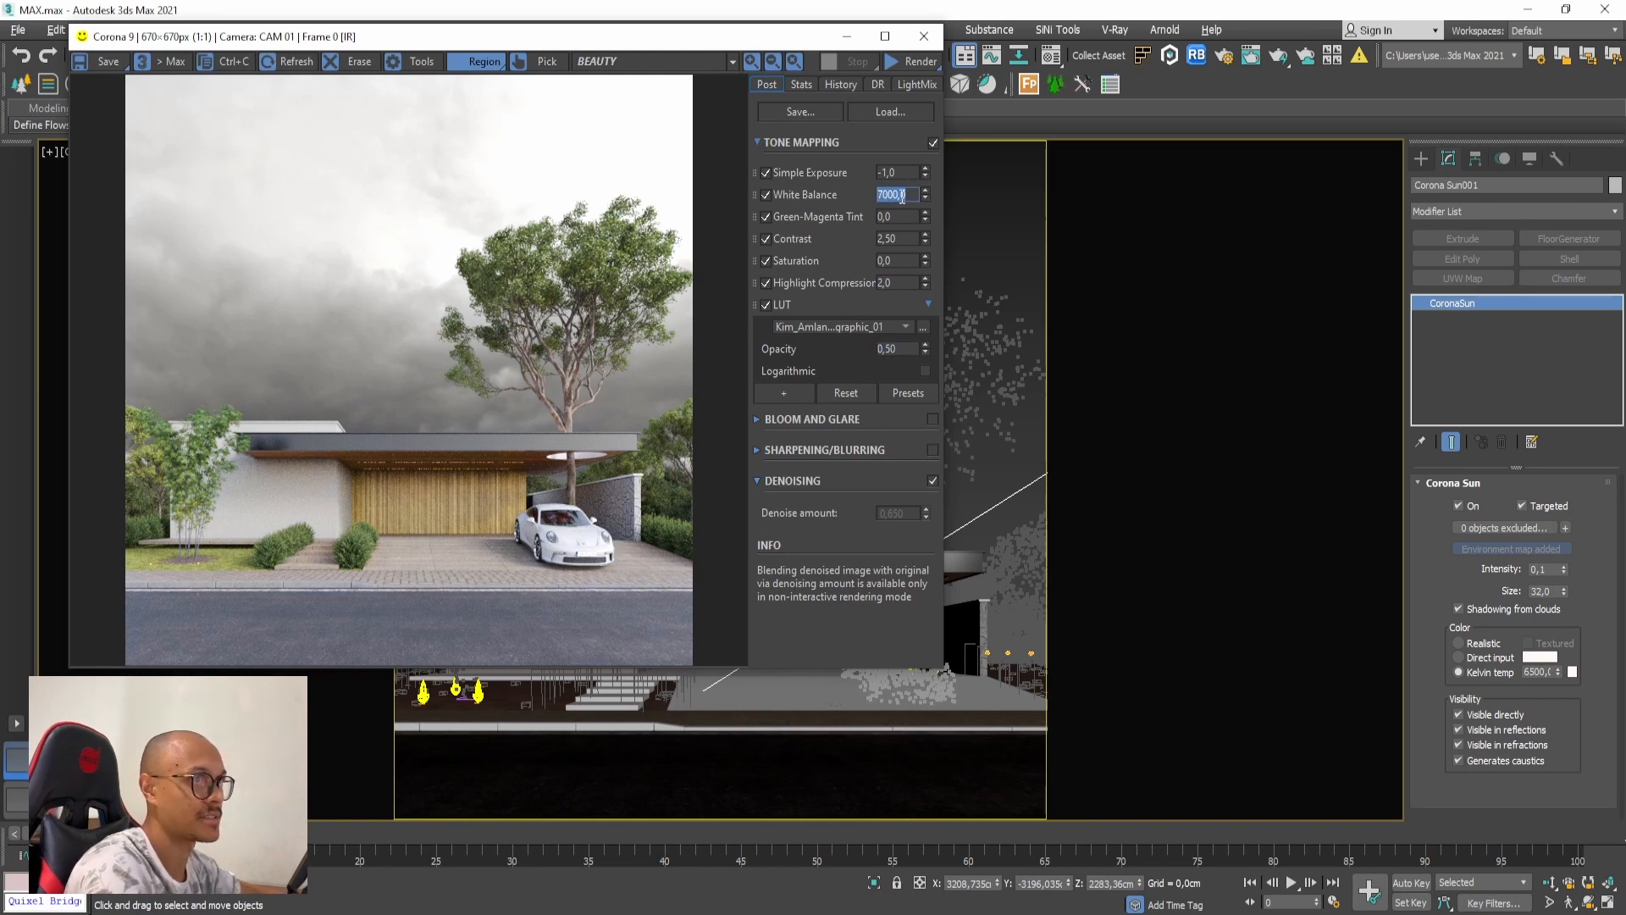
{"action": "key", "text": "Tab"}
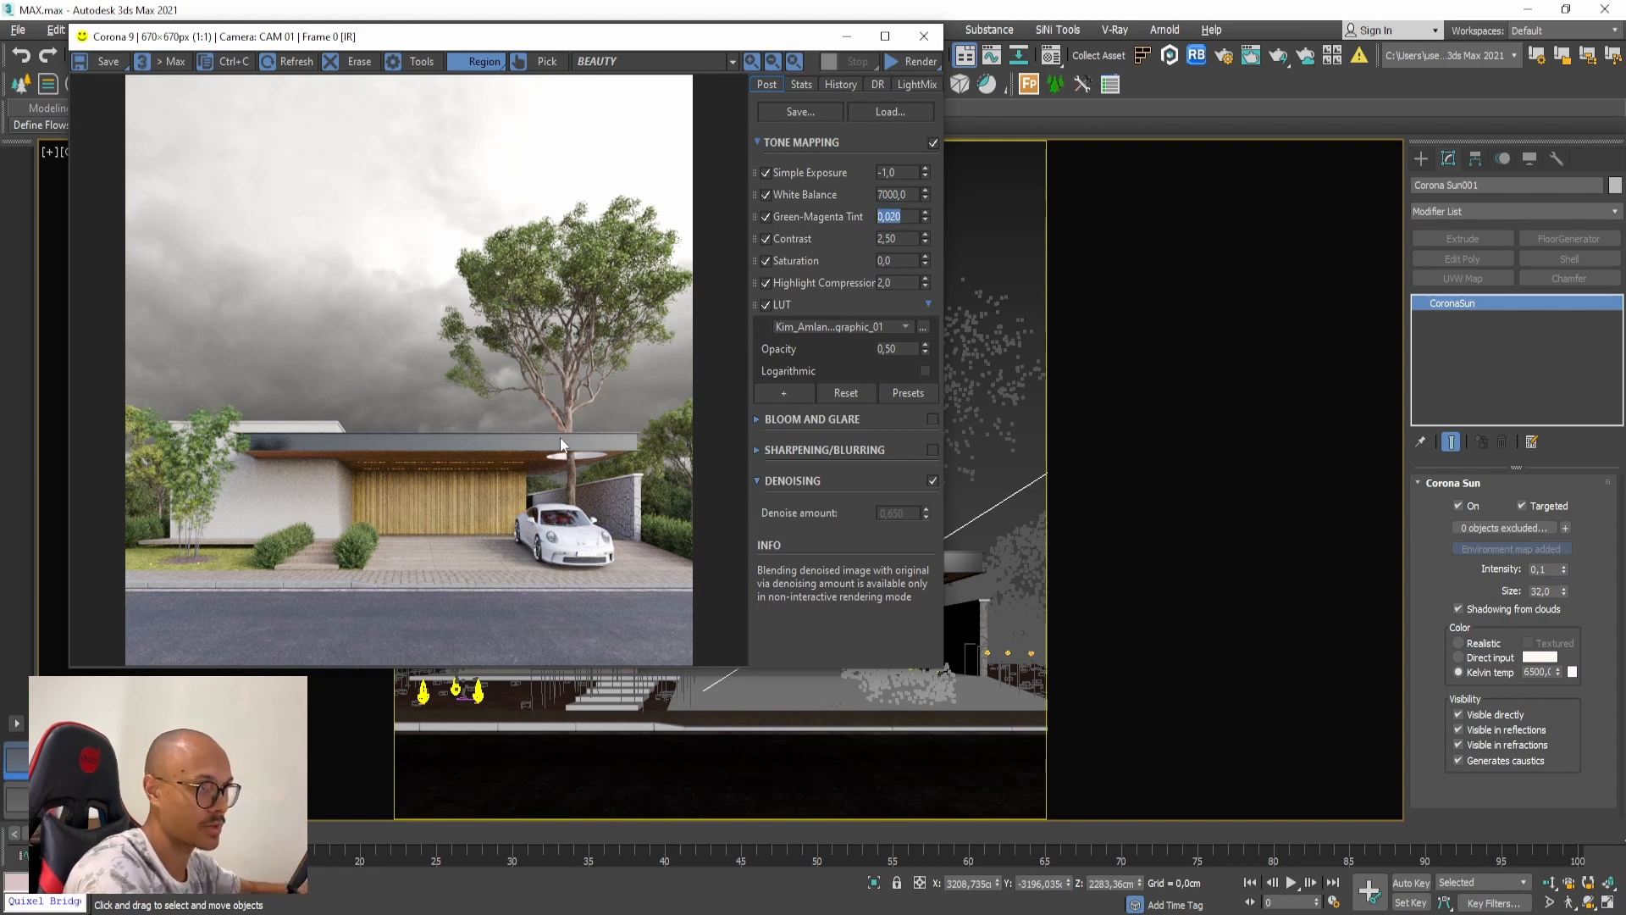
{"action": "key", "text": "Tab"}
{"action": "key", "text": "Tab"}
{"action": "key", "text": "Tab"}
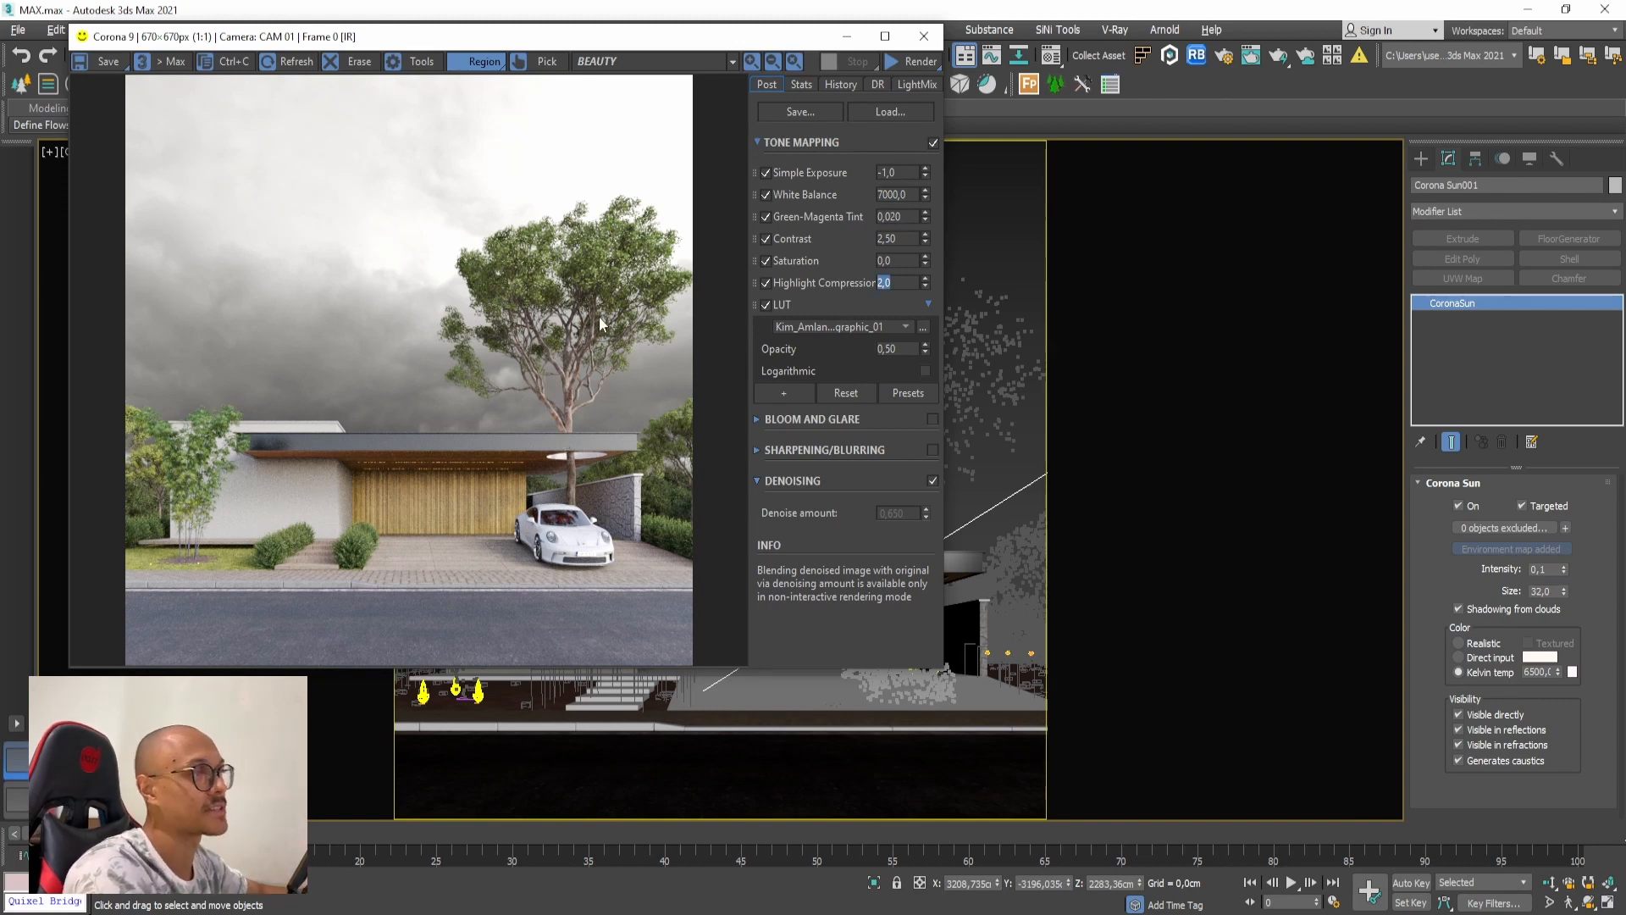